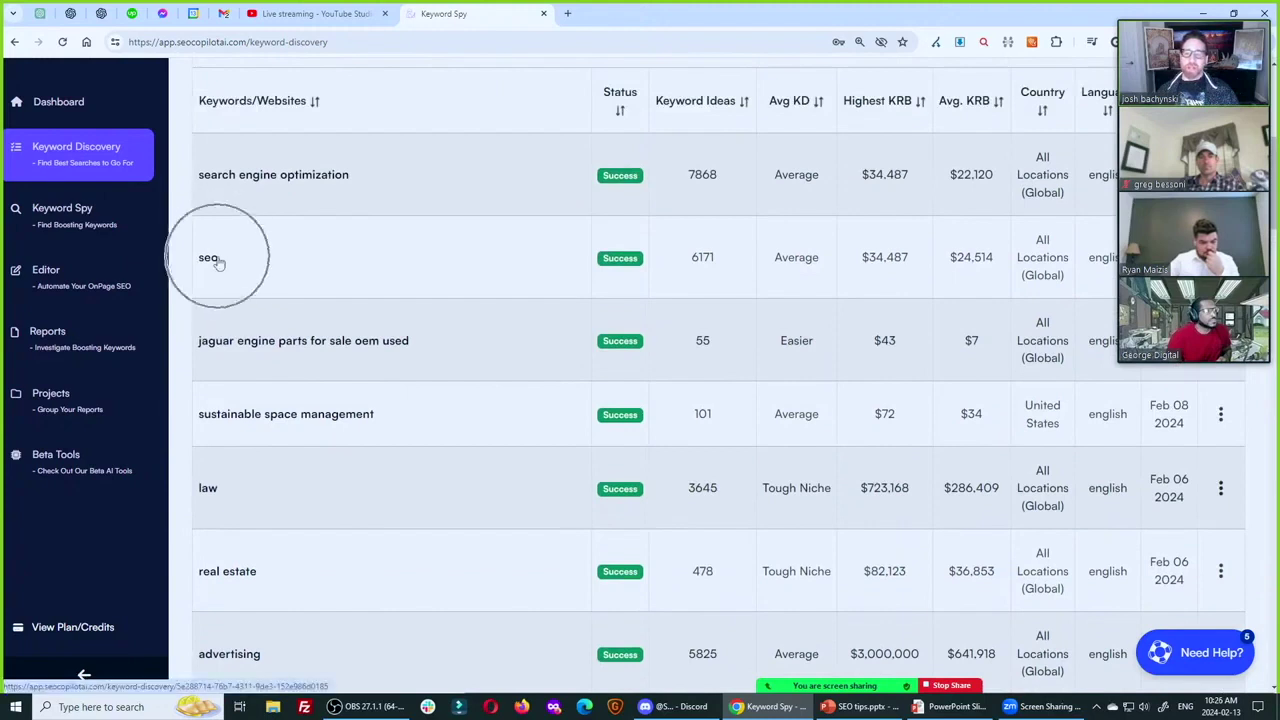
# Examine the Keyword Discovery history, comparing average keyword difficulty and highest KRB across niches such as seo, law and real estate.
pyautogui.click(225, 500)
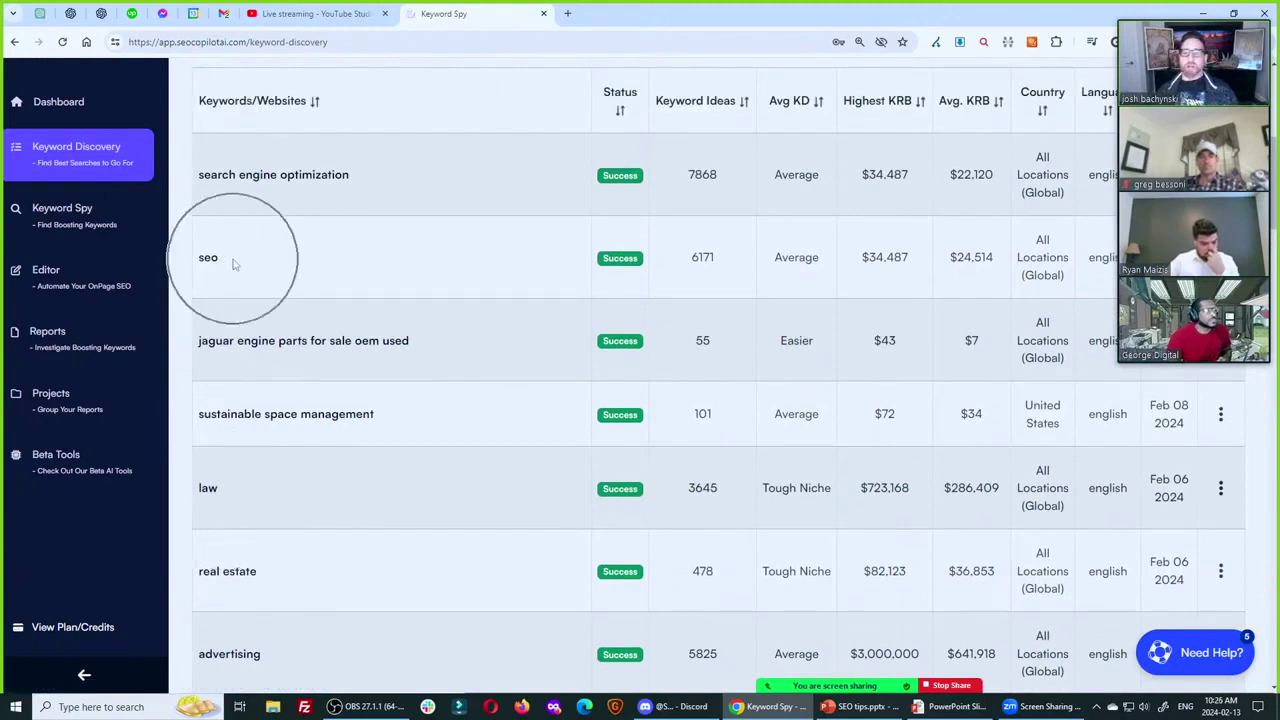
pyautogui.click(254, 485)
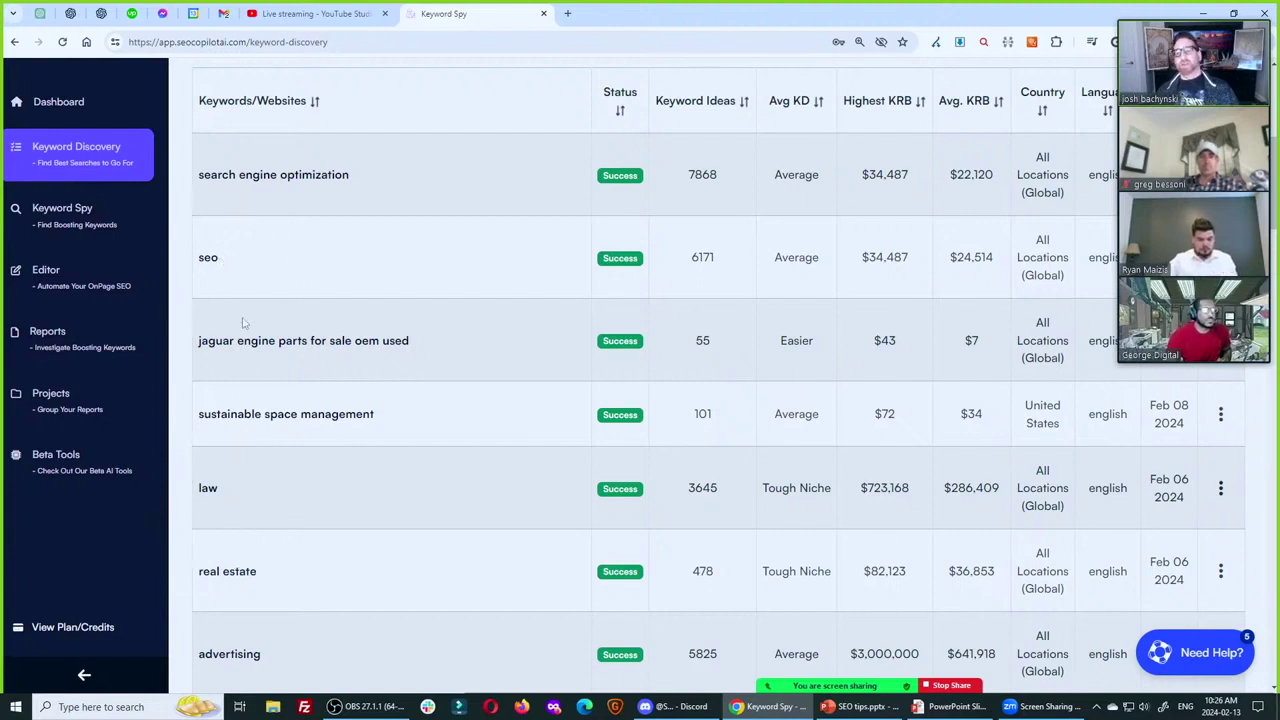
pyautogui.scroll(-2, 290, 543)
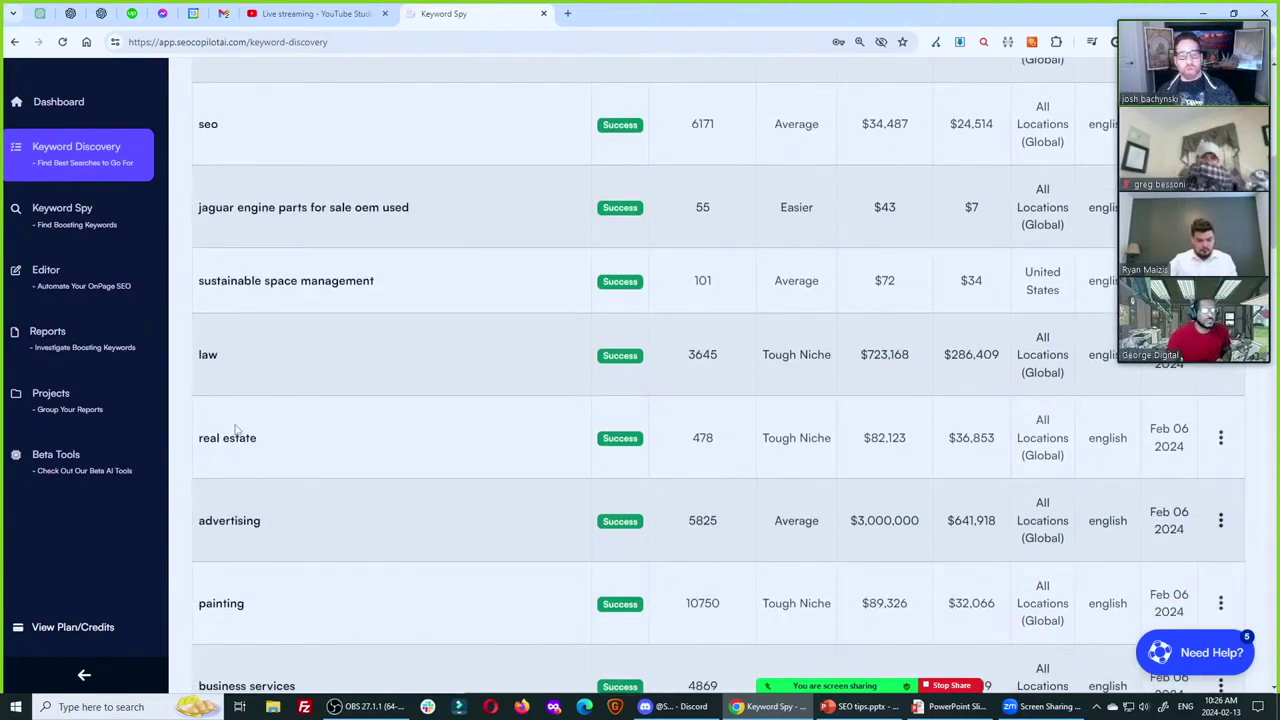
pyautogui.scroll(3, 659, 410)
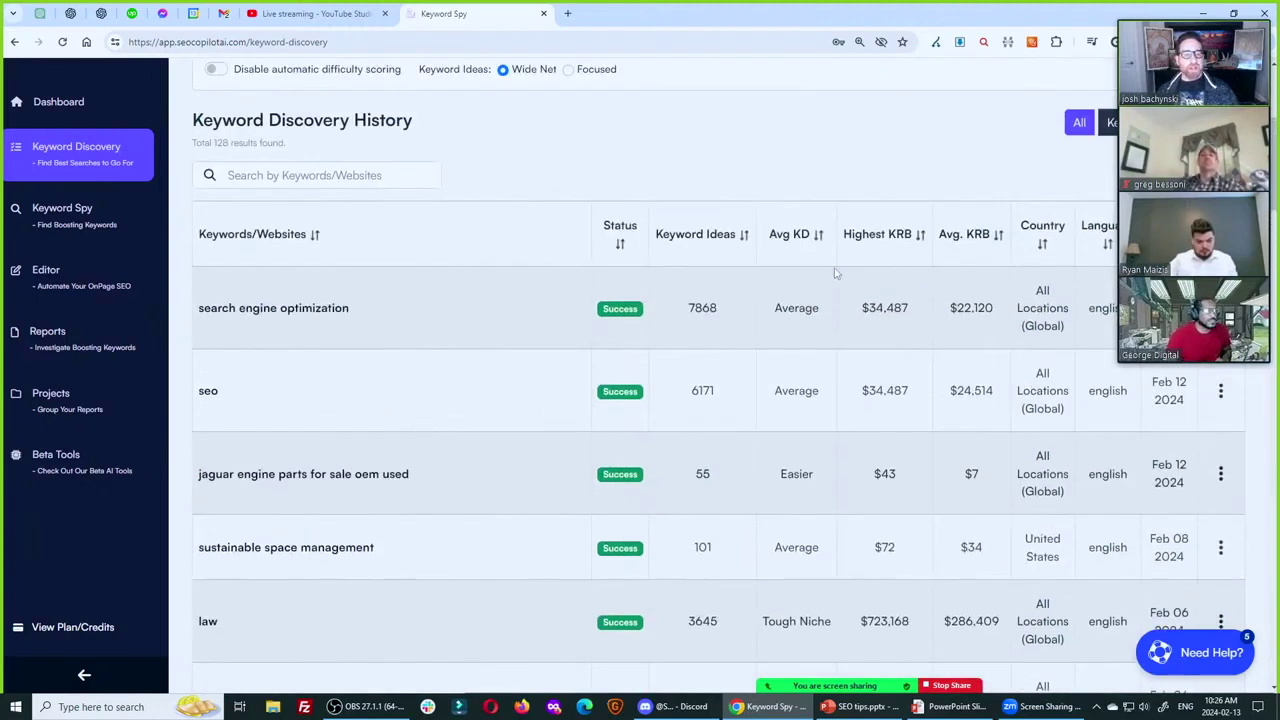
pyautogui.moveTo(888, 244)
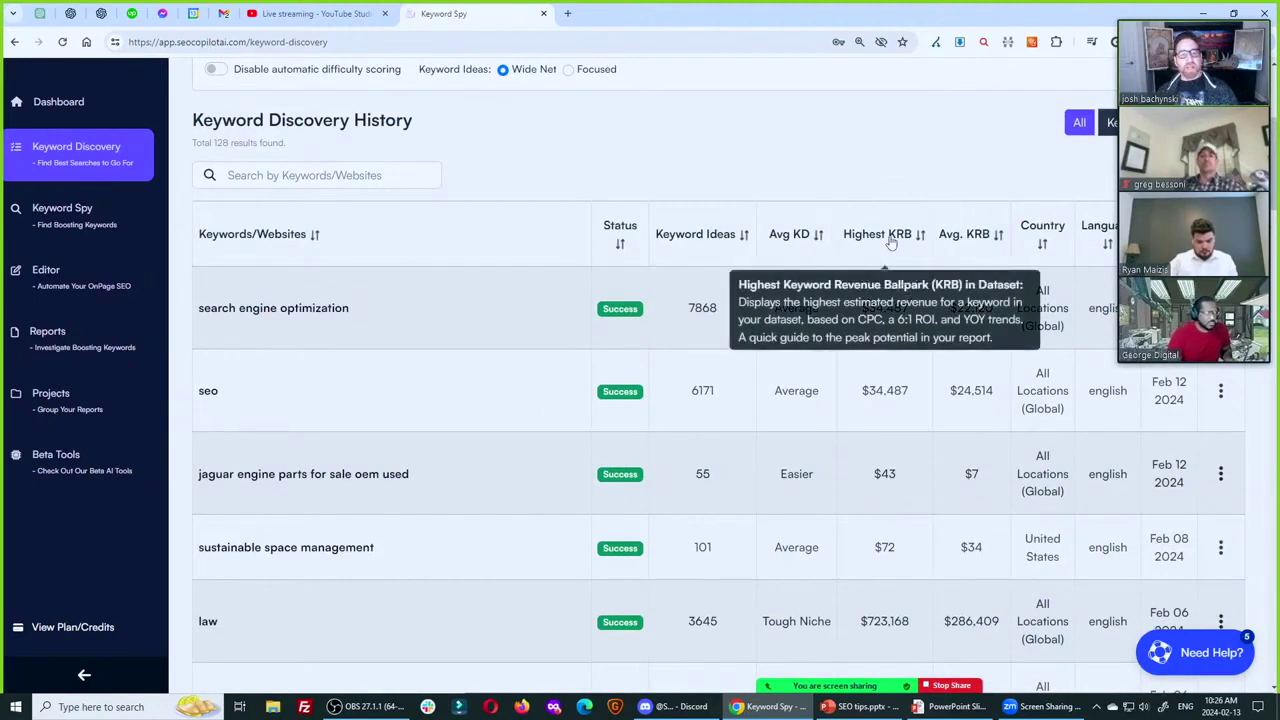
pyautogui.scroll(-3, 888, 243)
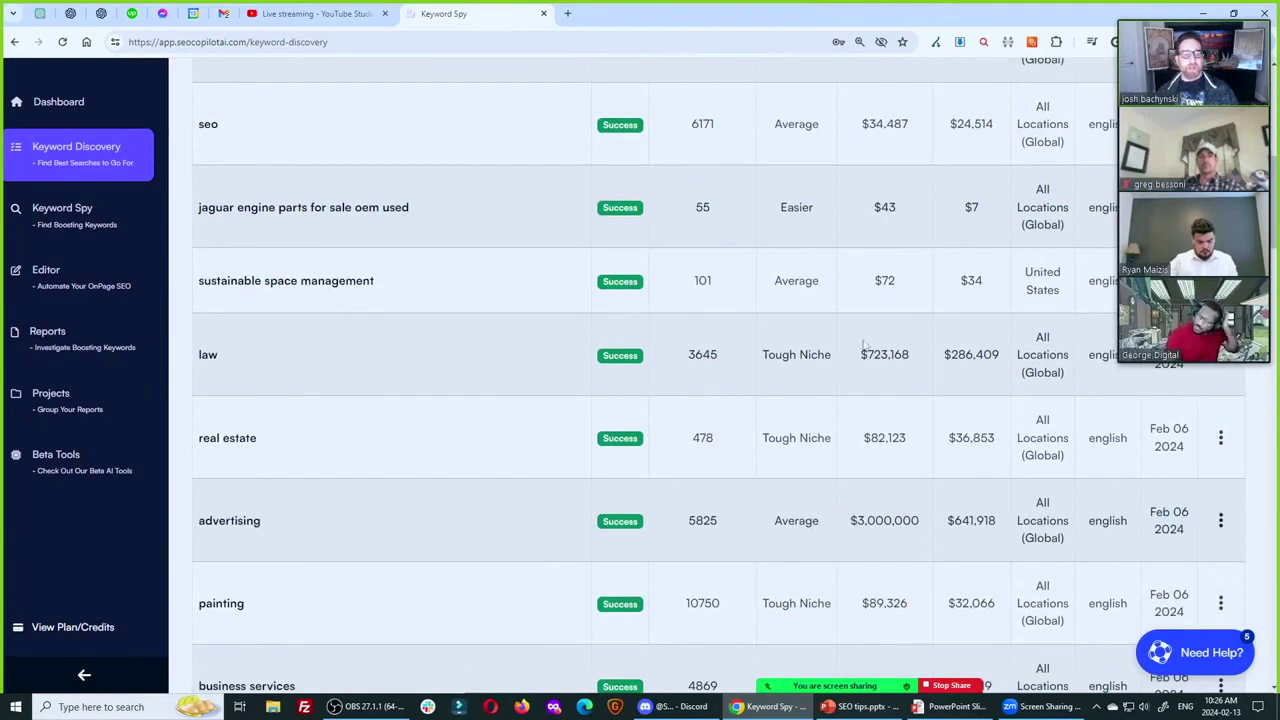
pyautogui.click(886, 352)
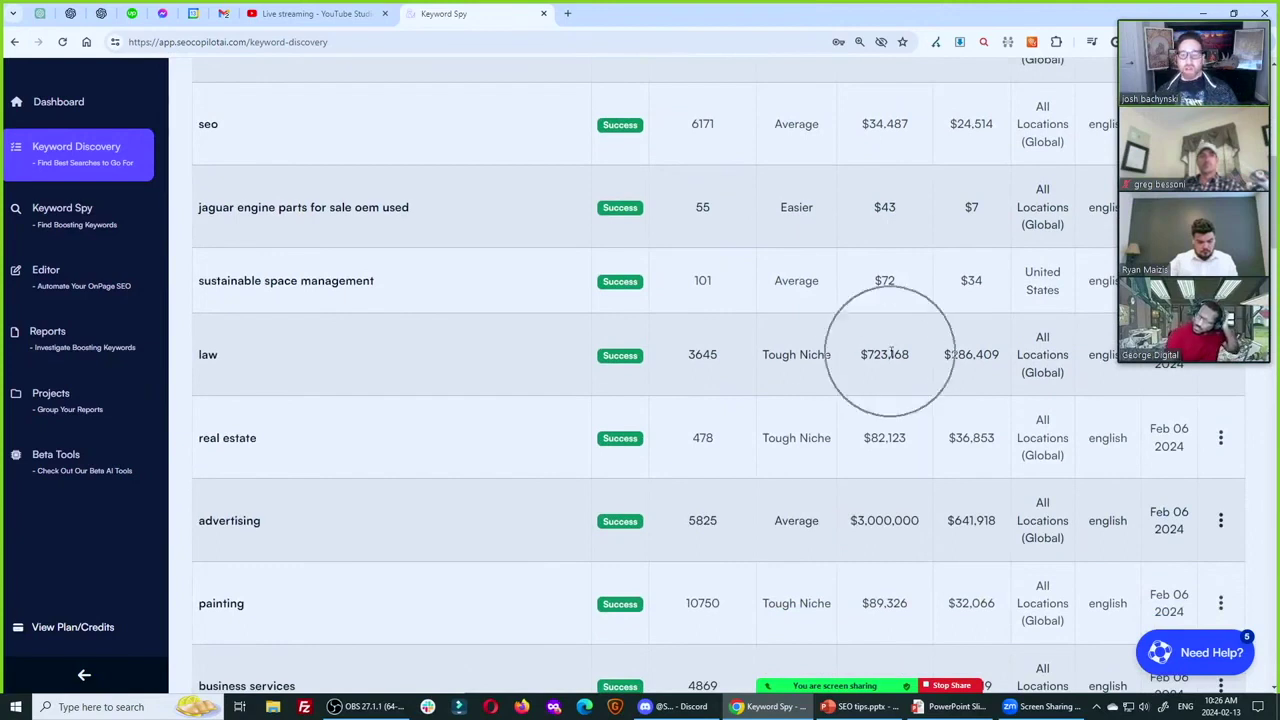
pyautogui.click(803, 363)
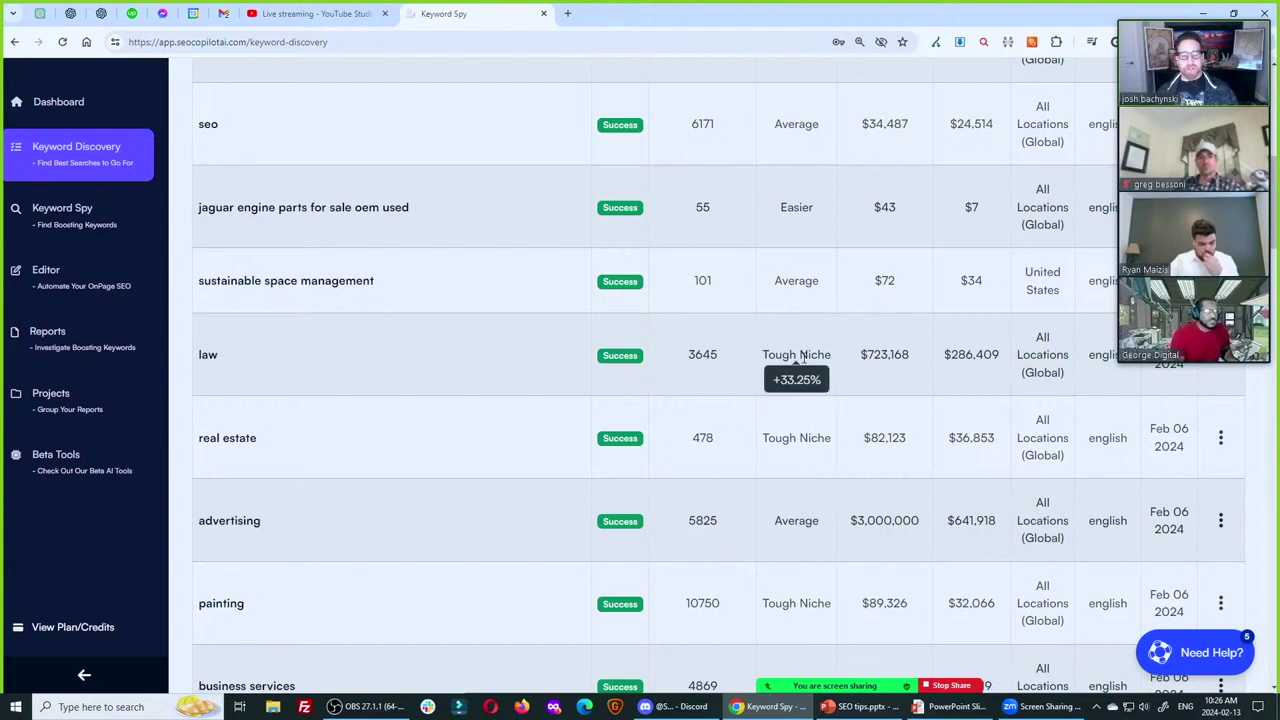
pyautogui.moveTo(798, 440)
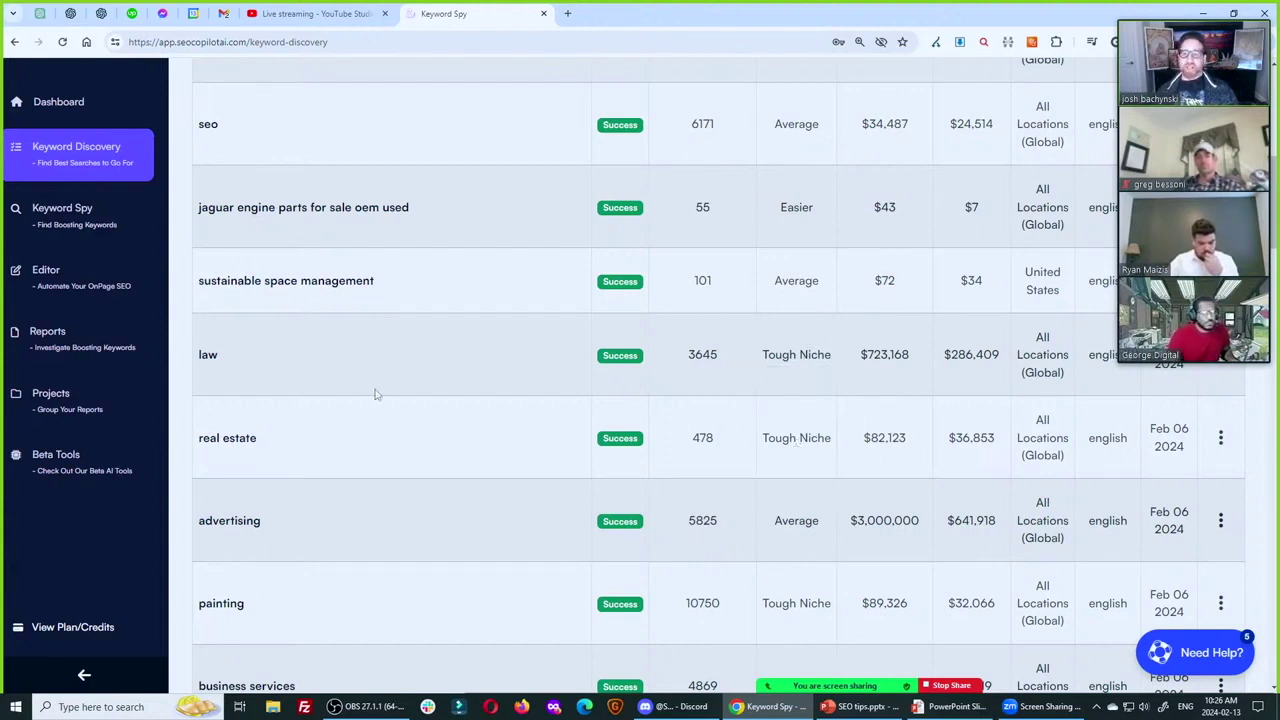
pyautogui.click(867, 350)
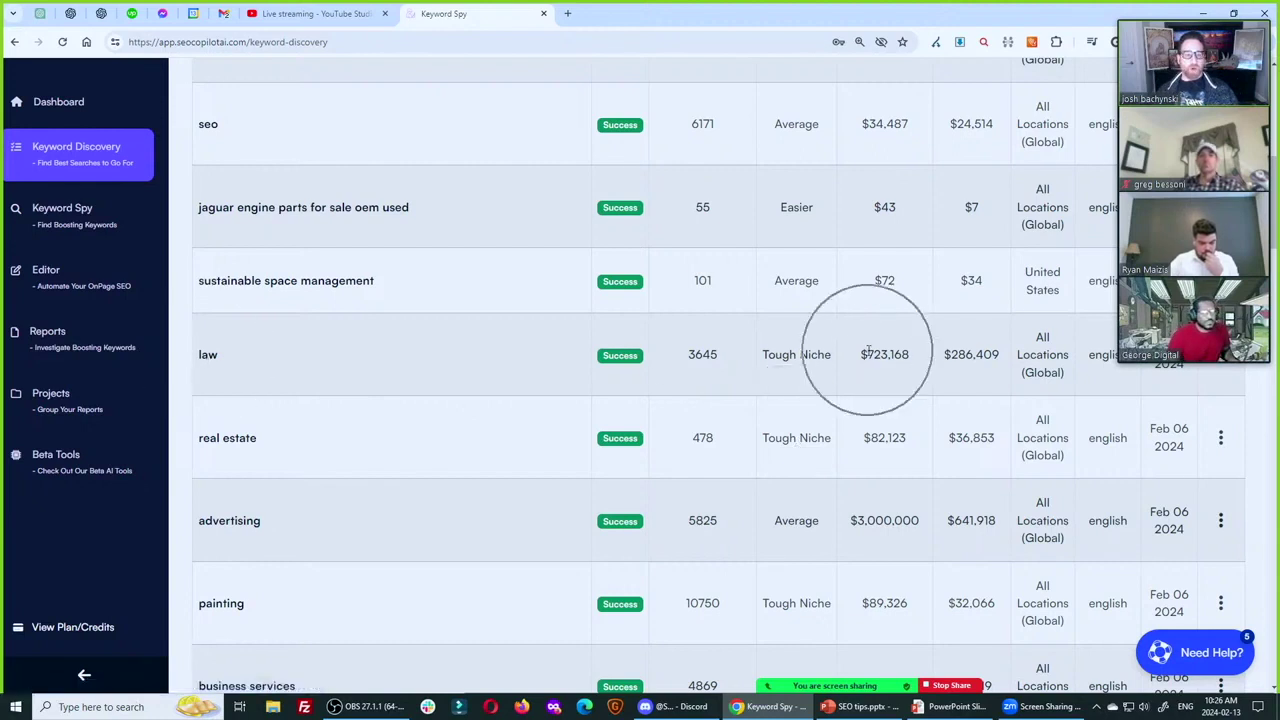
pyautogui.click(806, 352)
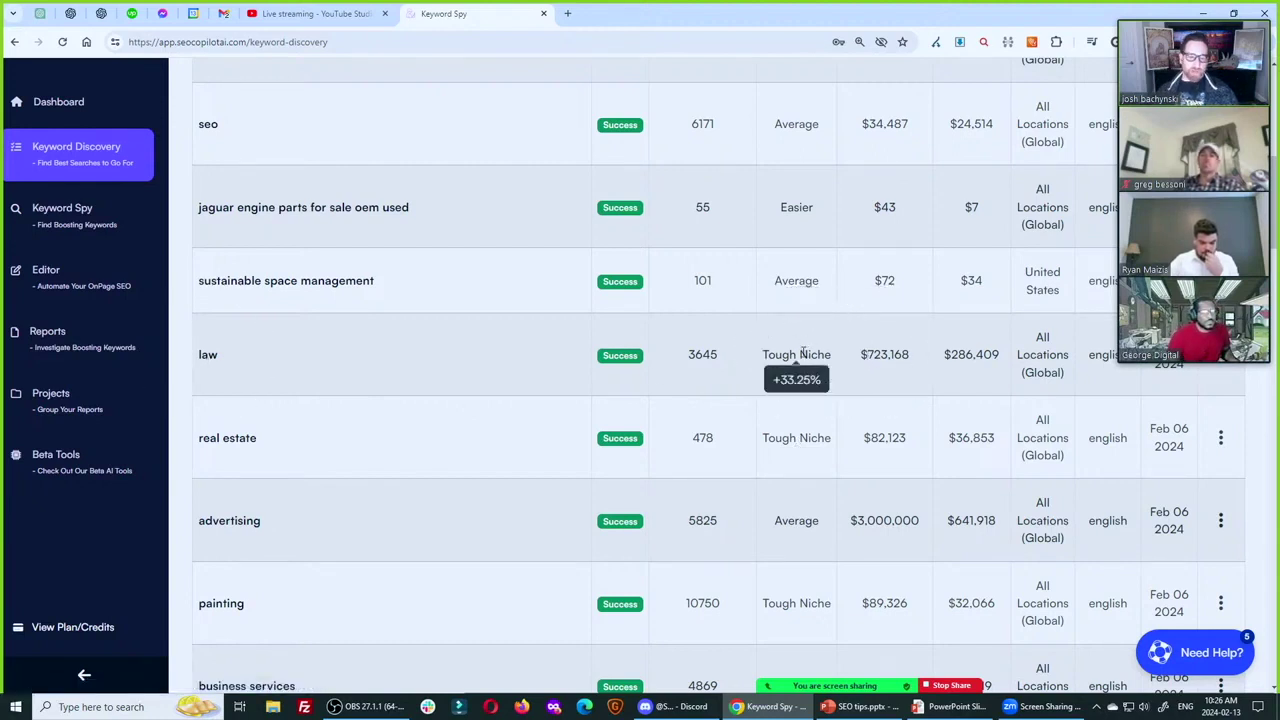
pyautogui.click(270, 397)
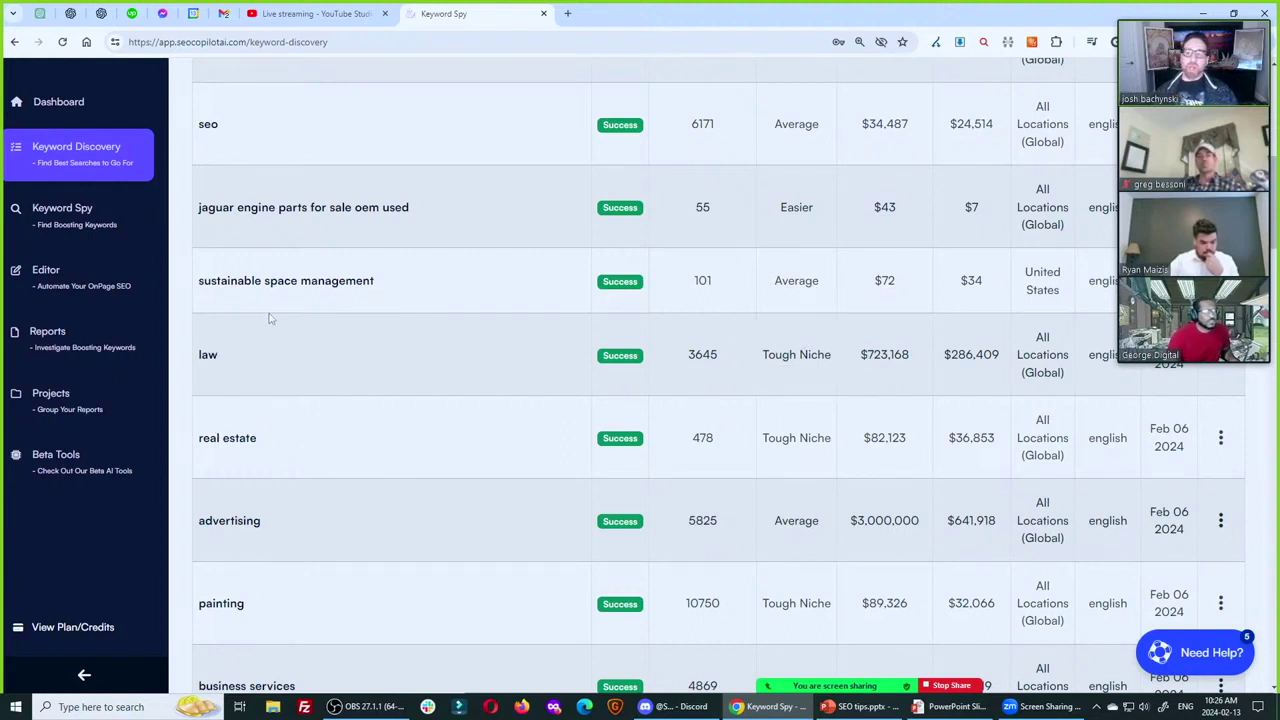
# Open the "search engine optimization" keyword ideas and select the keyword "search engine positioning seo".
pyautogui.scroll(3, 240, 190)
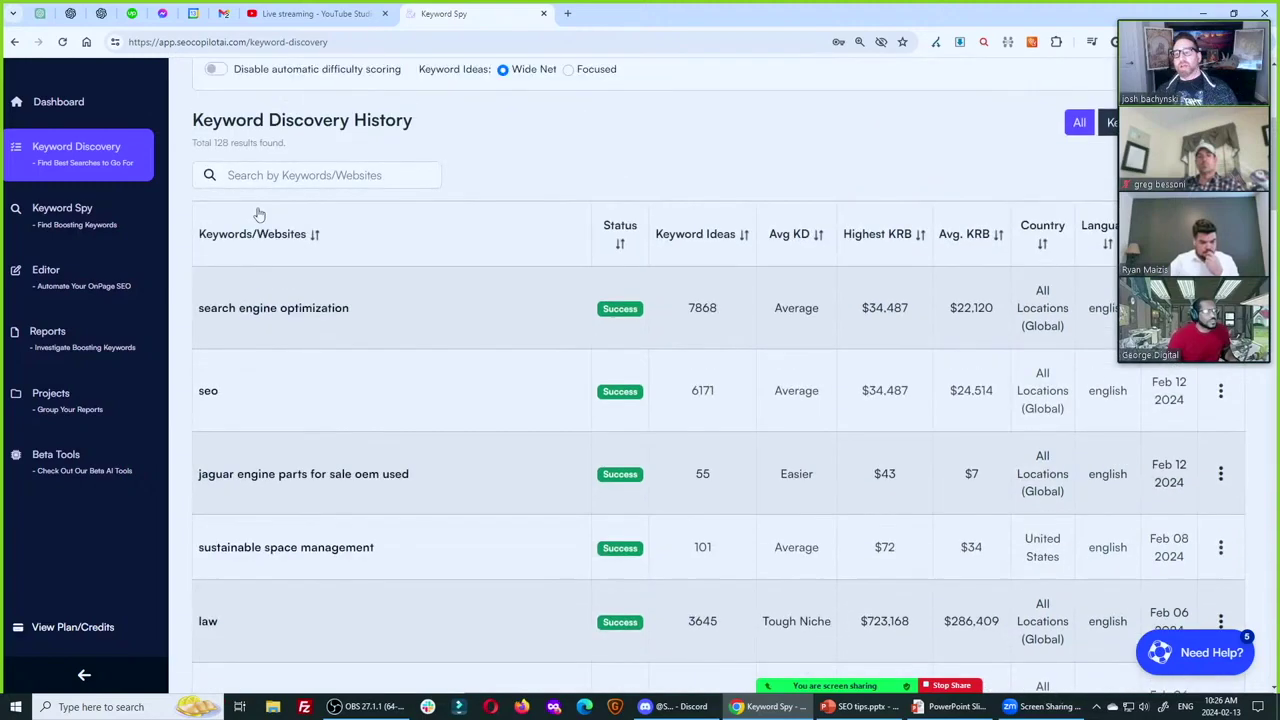
pyautogui.click(265, 313)
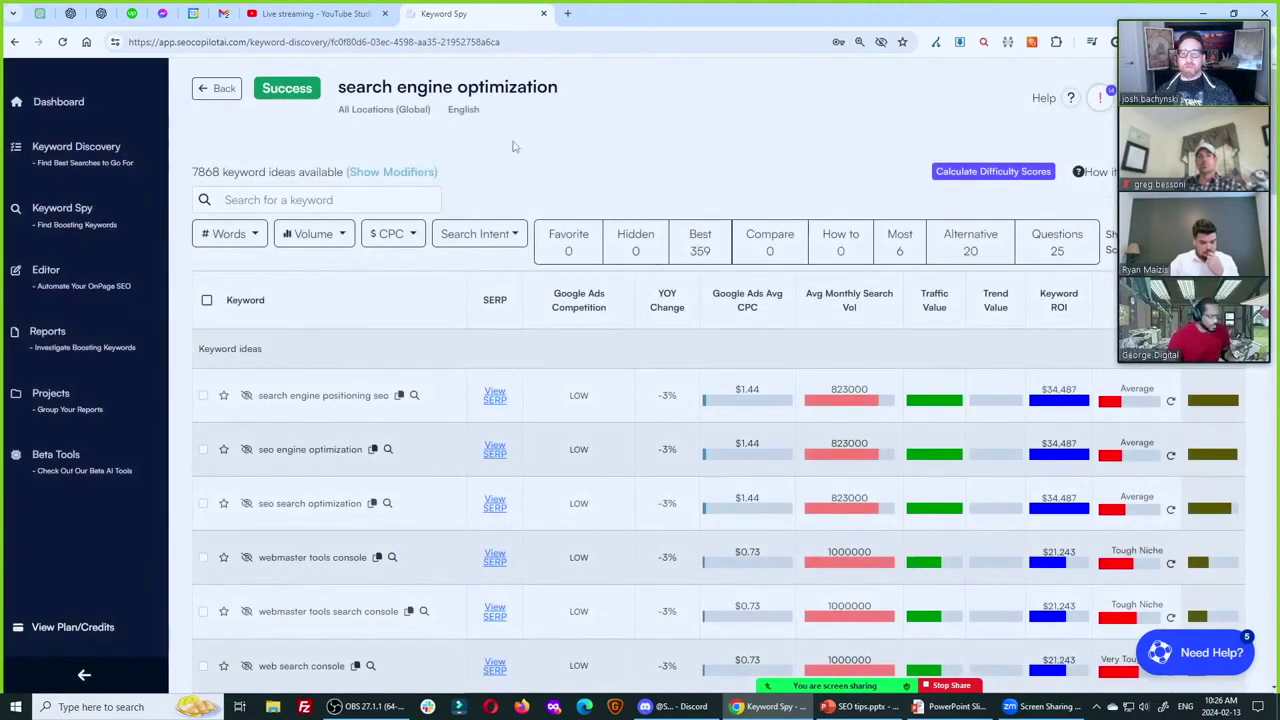
pyautogui.click(203, 396)
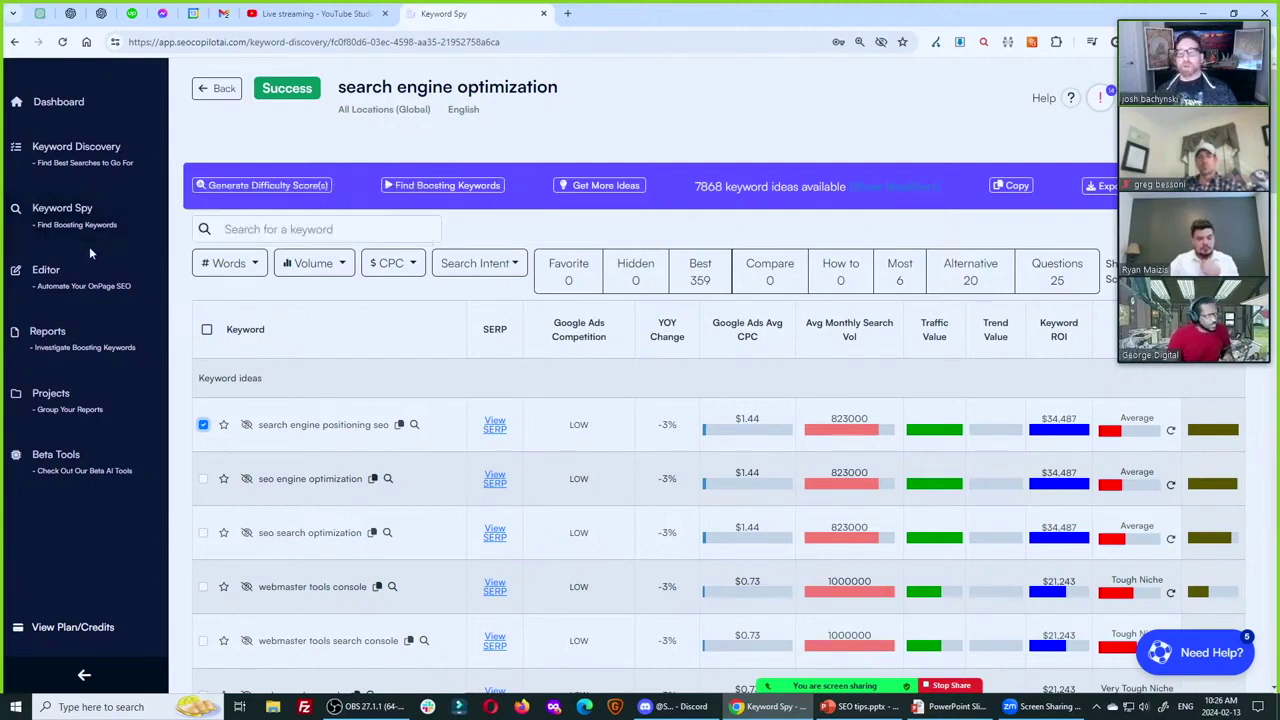
# Open Keyword Spy and set the search keyword to "CBD oil for cats".
pyautogui.click(58, 226)
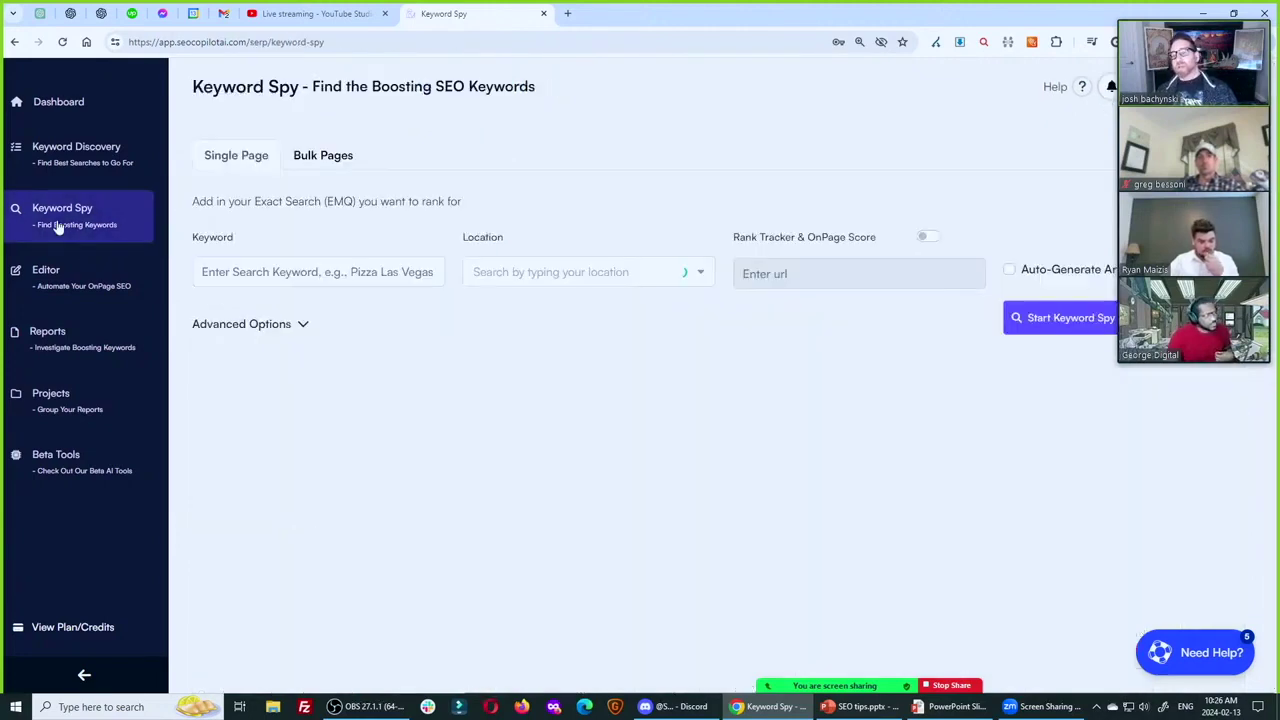
pyautogui.click(230, 271)
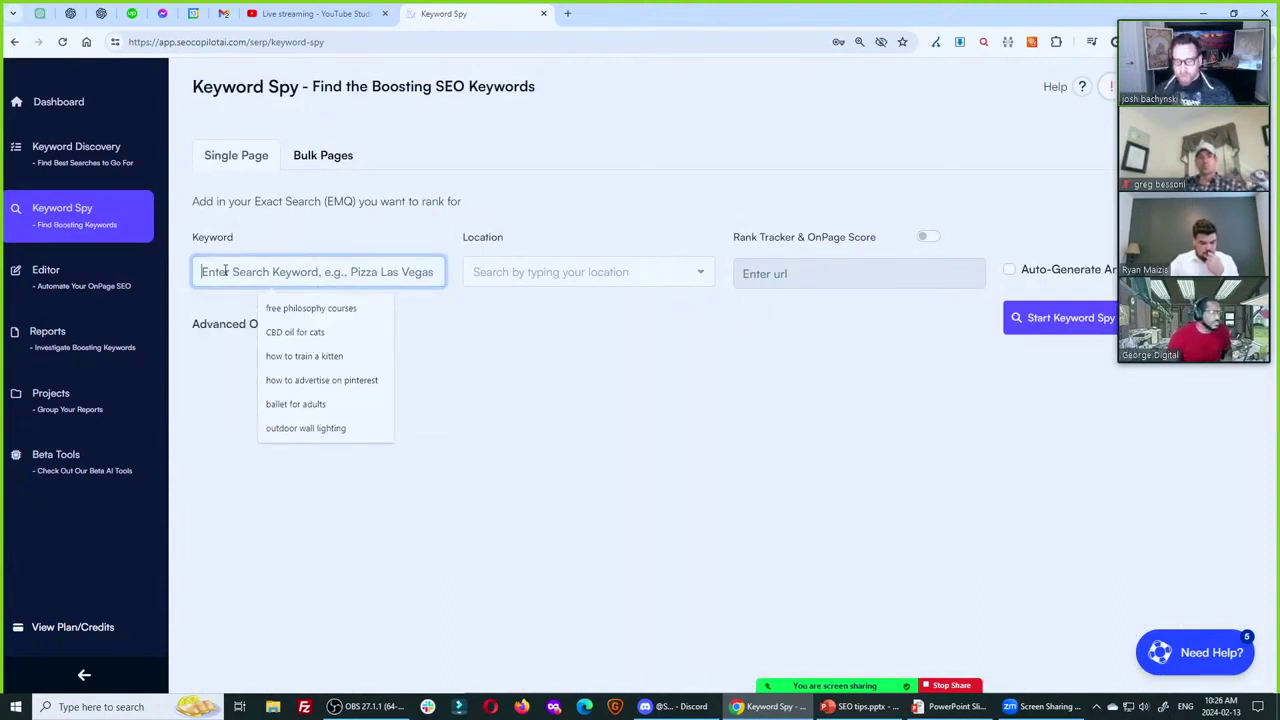
pyautogui.click(292, 332)
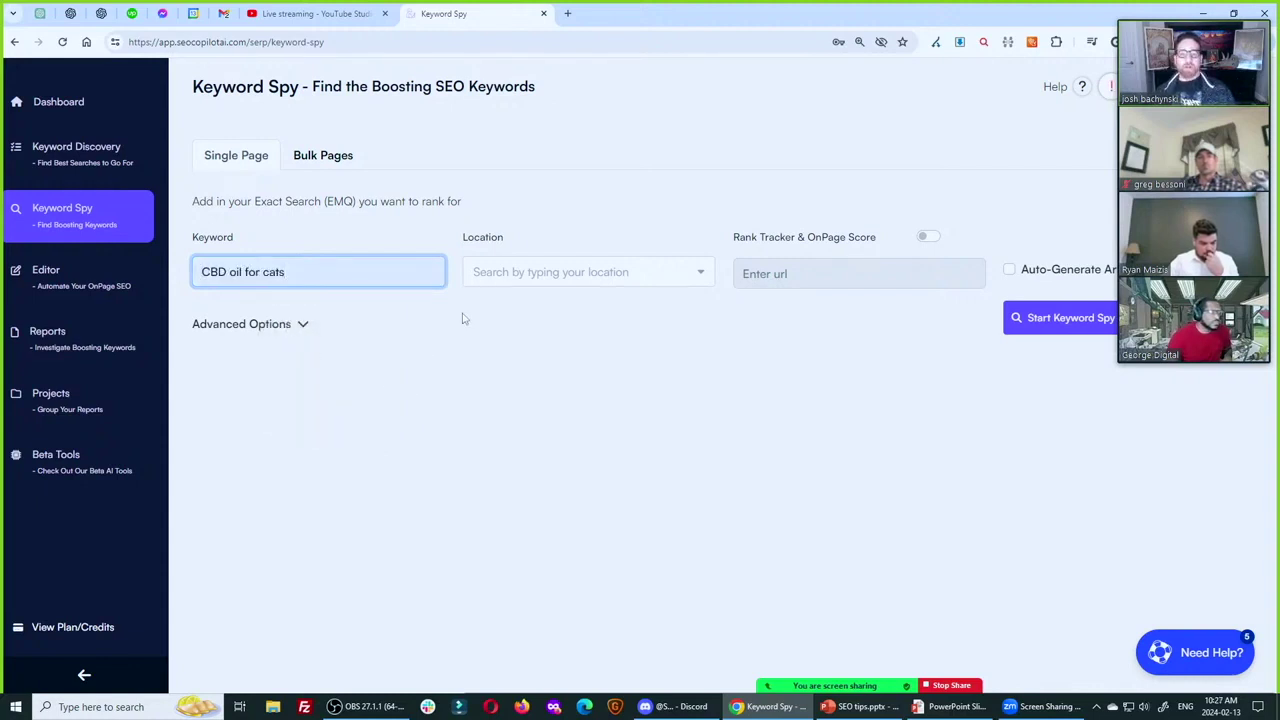
pyautogui.click(270, 345)
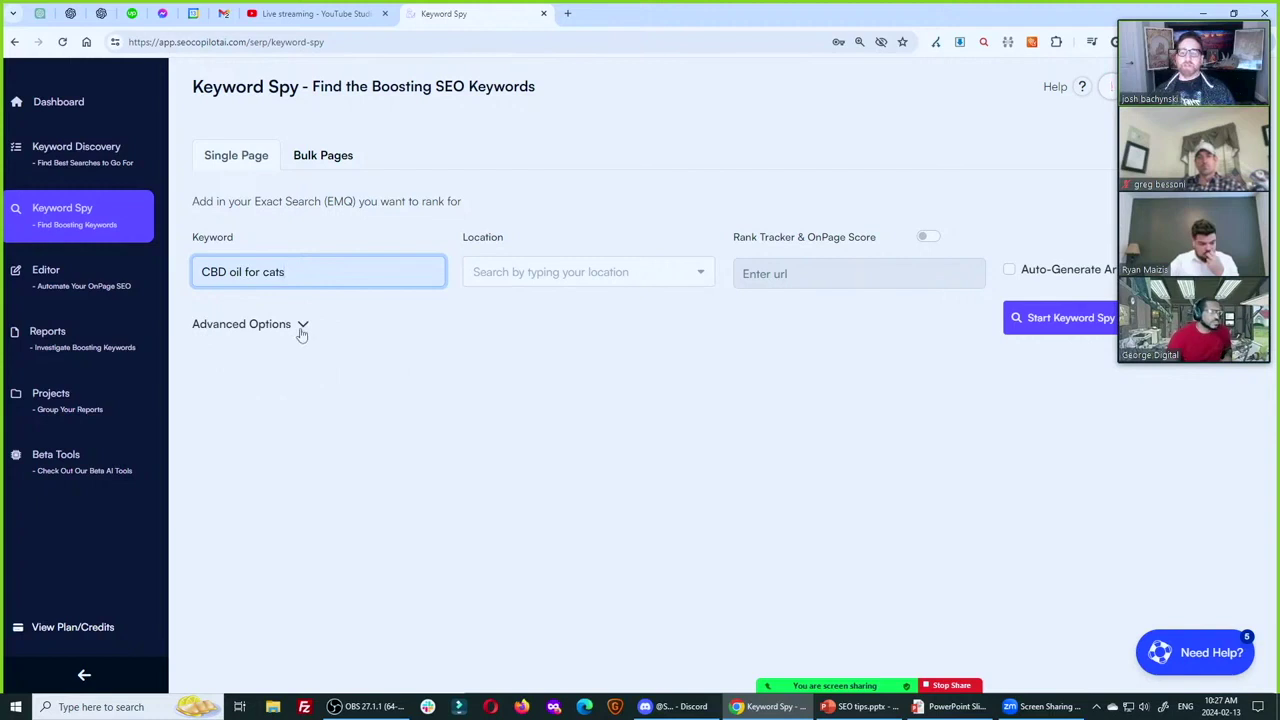
# Review the AI model test choices in the advanced search options, and close the dialog.
pyautogui.click(302, 326)
pyautogui.click(500, 447)
pyautogui.click(519, 520)
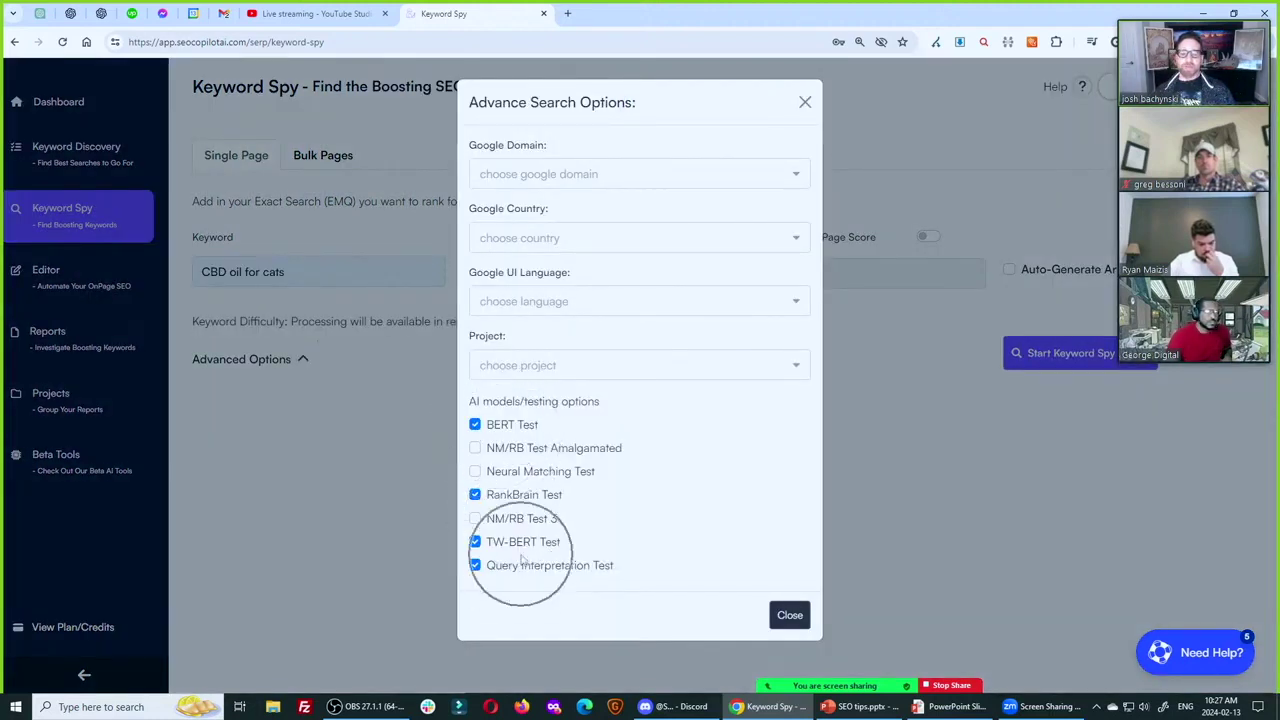
pyautogui.click(800, 616)
# Set the search location to United States and start the Keyword Spy report.
pyautogui.click(592, 270)
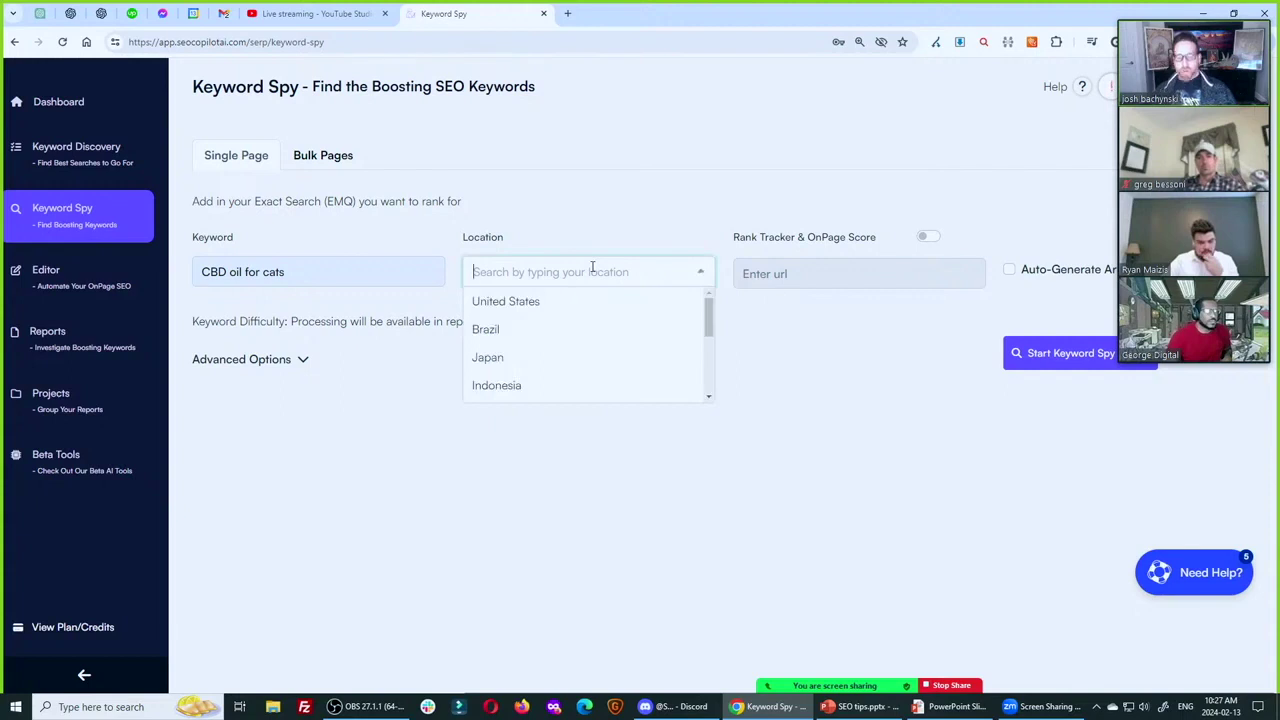
pyautogui.click(552, 305)
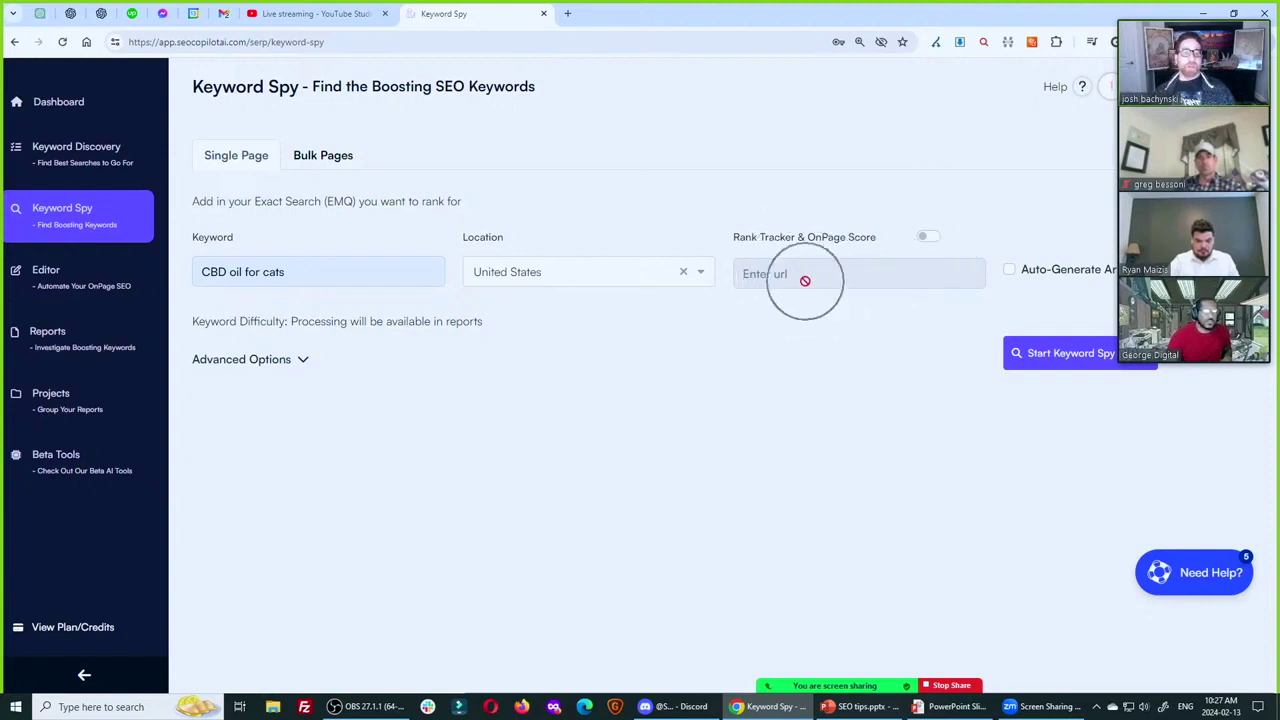
pyautogui.click(1050, 363)
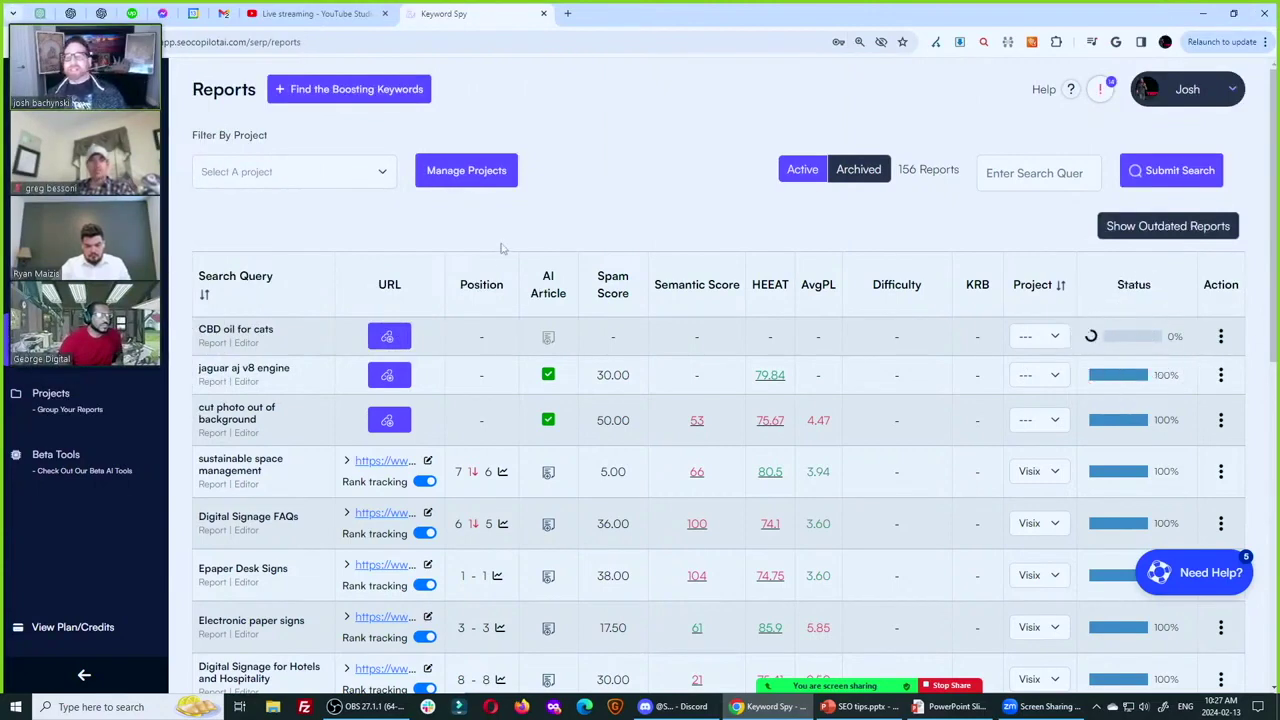
# Open the "jaguar aj v8 engine" report and examine the highest-scoring RankBrain test entities.
pyautogui.click(210, 388)
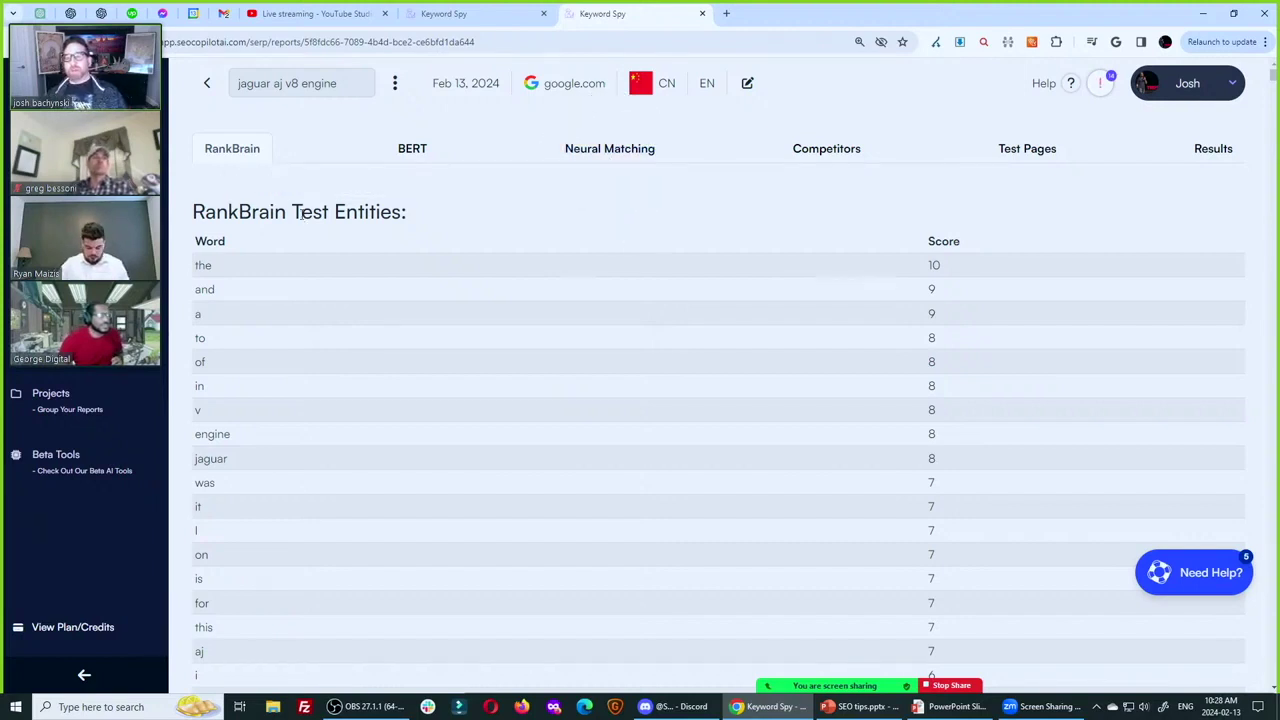
pyautogui.scroll(-2, 336, 306)
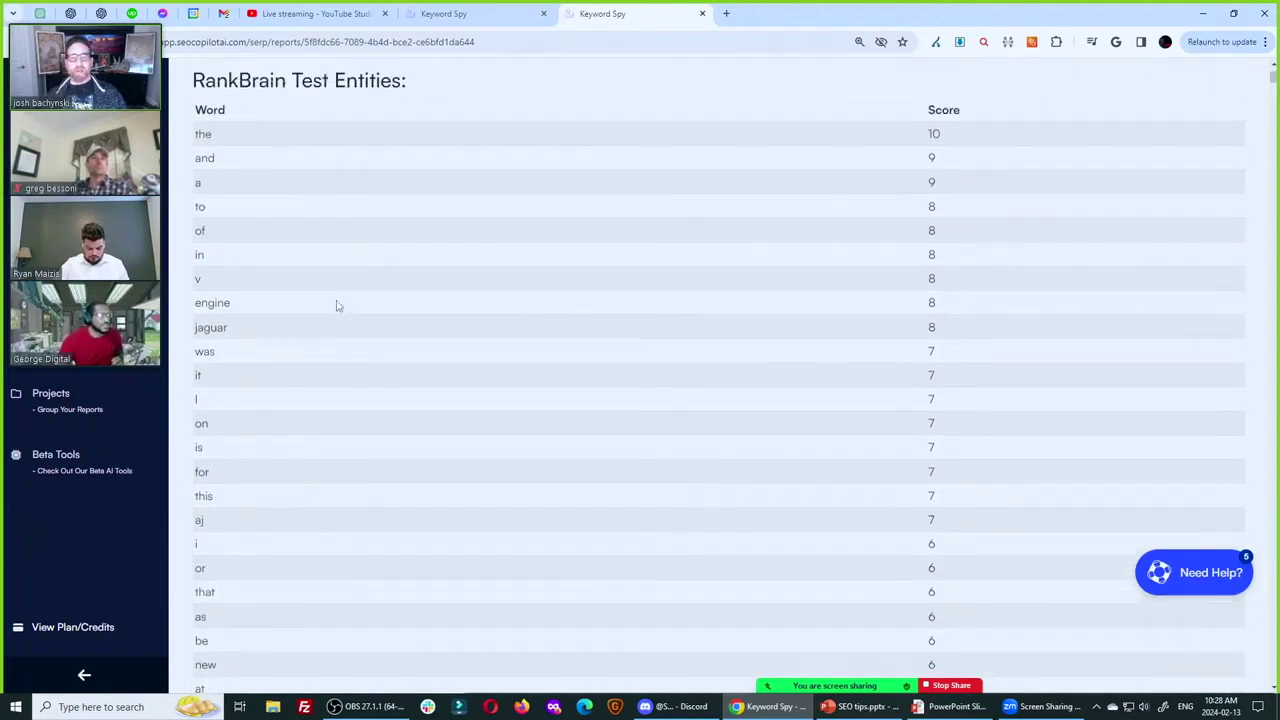
pyautogui.scroll(1, 336, 306)
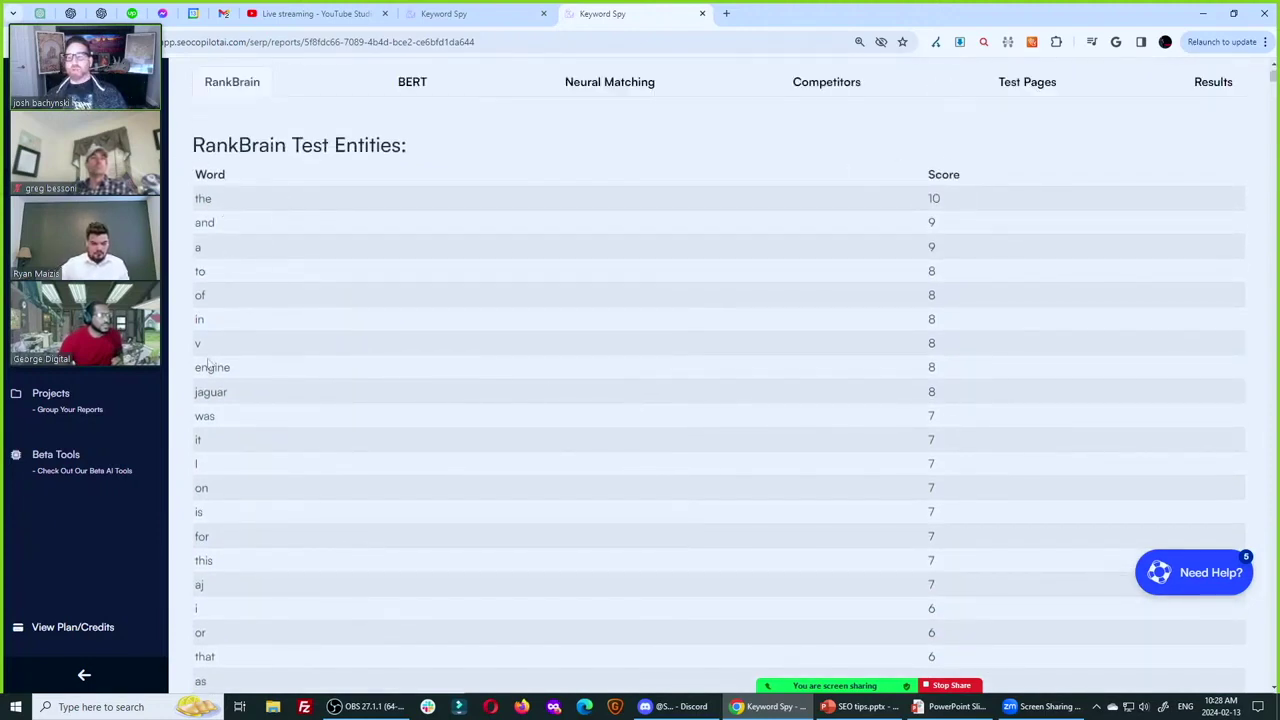
pyautogui.moveTo(194, 168); pyautogui.dragTo(246, 651)
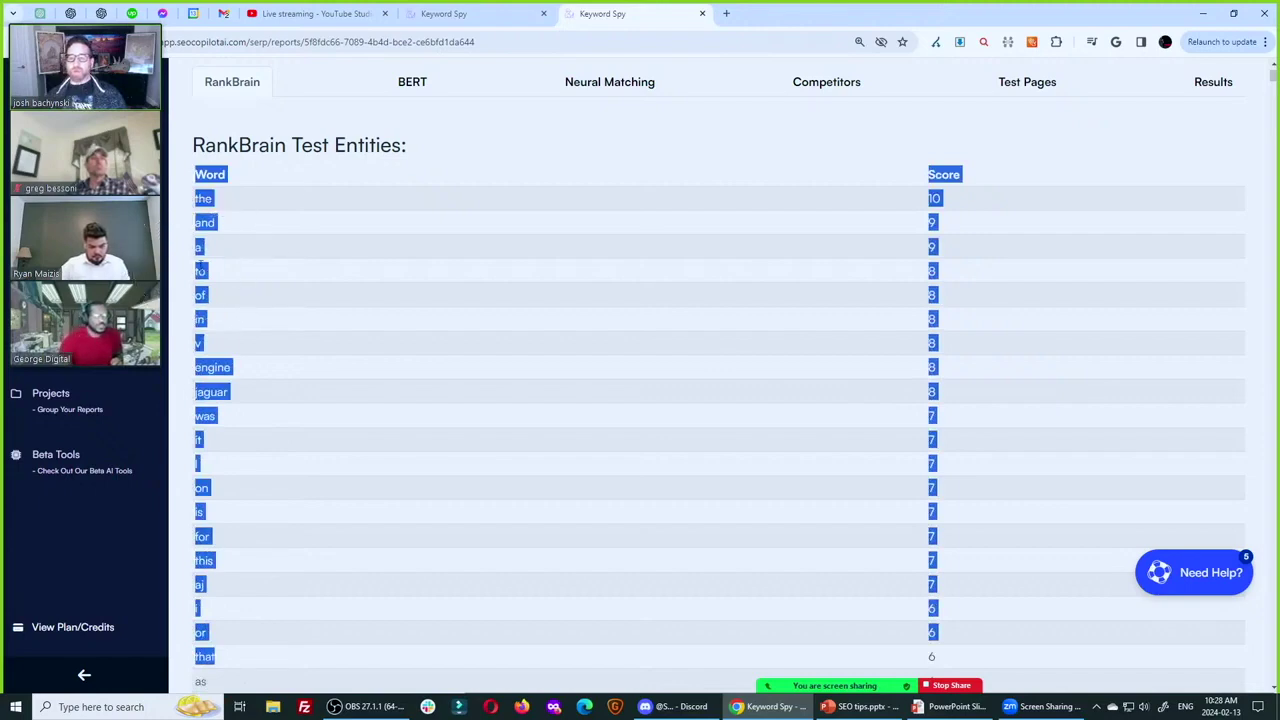
pyautogui.click(511, 147)
# Scan the remaining RankBrain test entities through to the lowest-scoring words.
pyautogui.scroll(-5, 511, 148)
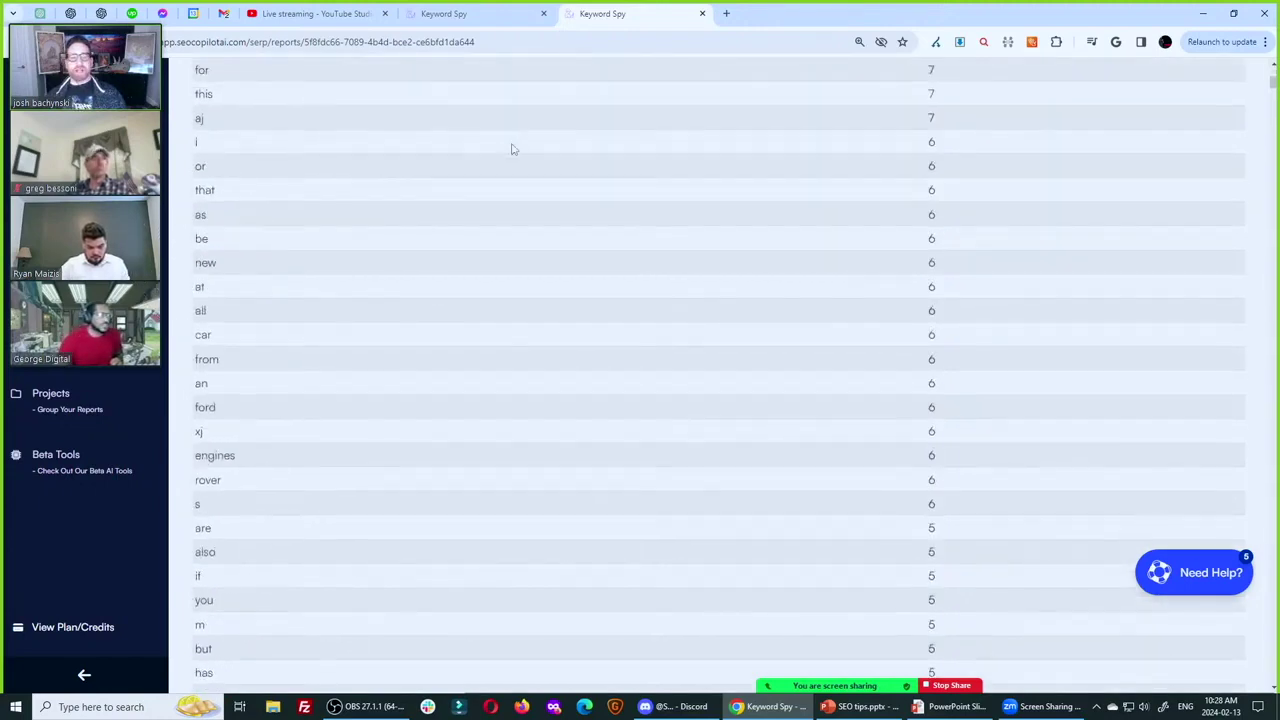
pyautogui.scroll(-20, 511, 148)
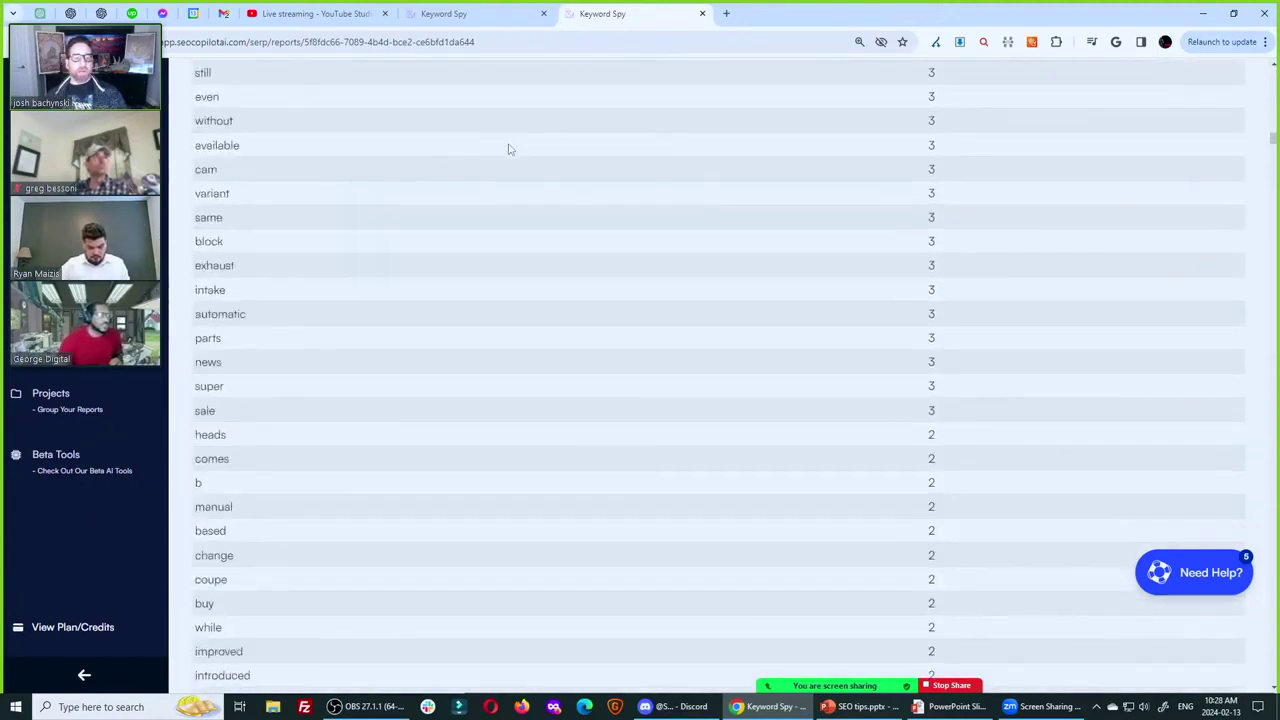
pyautogui.scroll(-20, 508, 149)
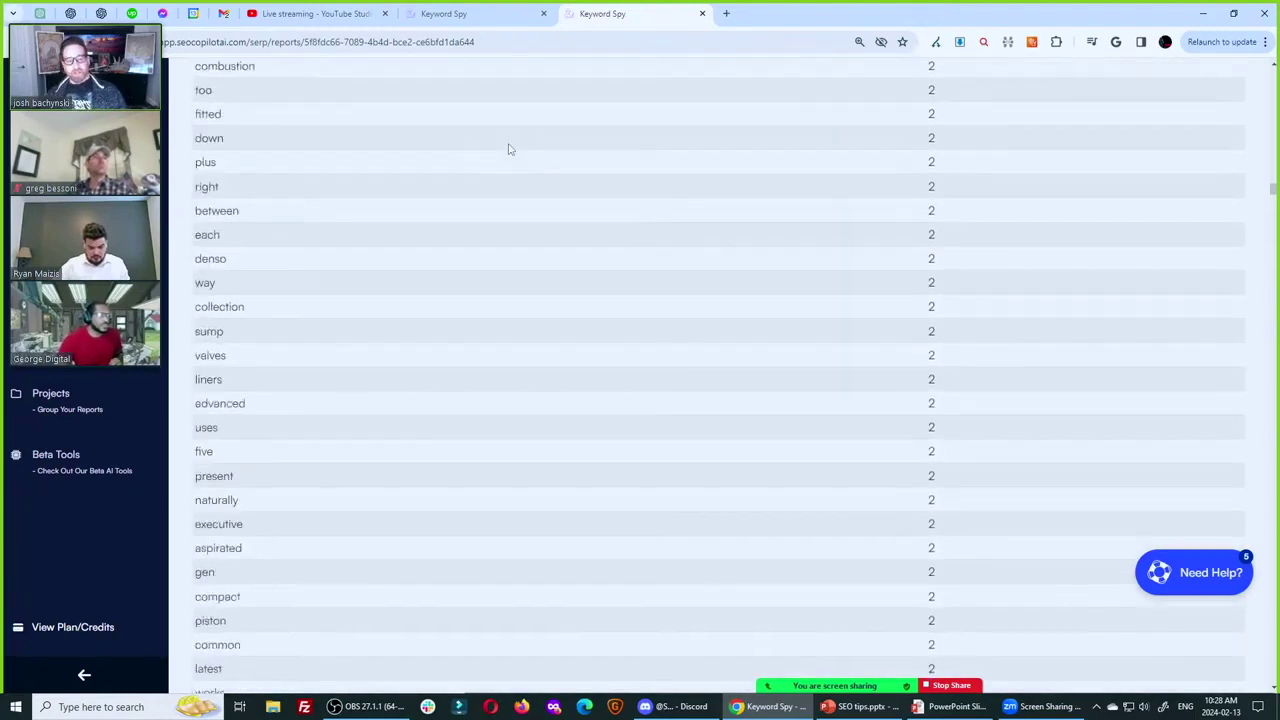
pyautogui.scroll(-20, 508, 149)
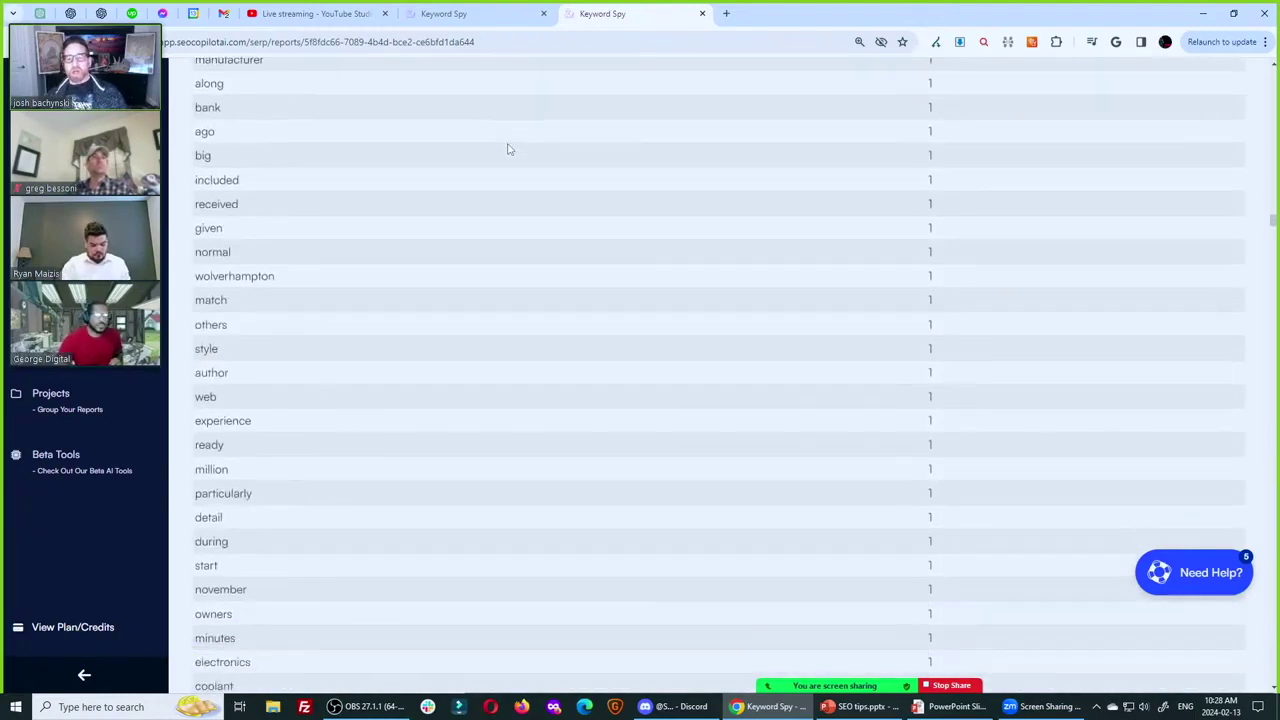
pyautogui.scroll(-20, 508, 149)
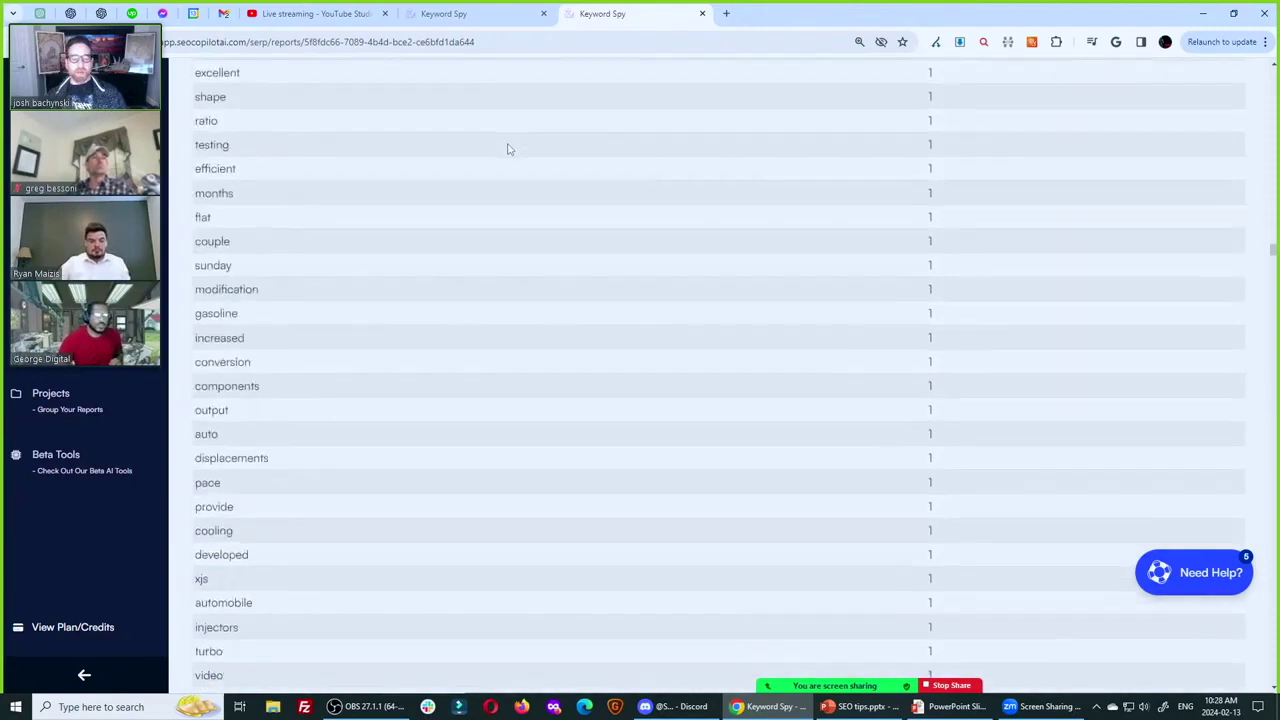
# Check the end of the entity list and examine the combined bigram, trigram and quadram frequency tables.
pyautogui.scroll(-6, 508, 149)
pyautogui.scroll(5, 508, 149)
pyautogui.click(238, 490)
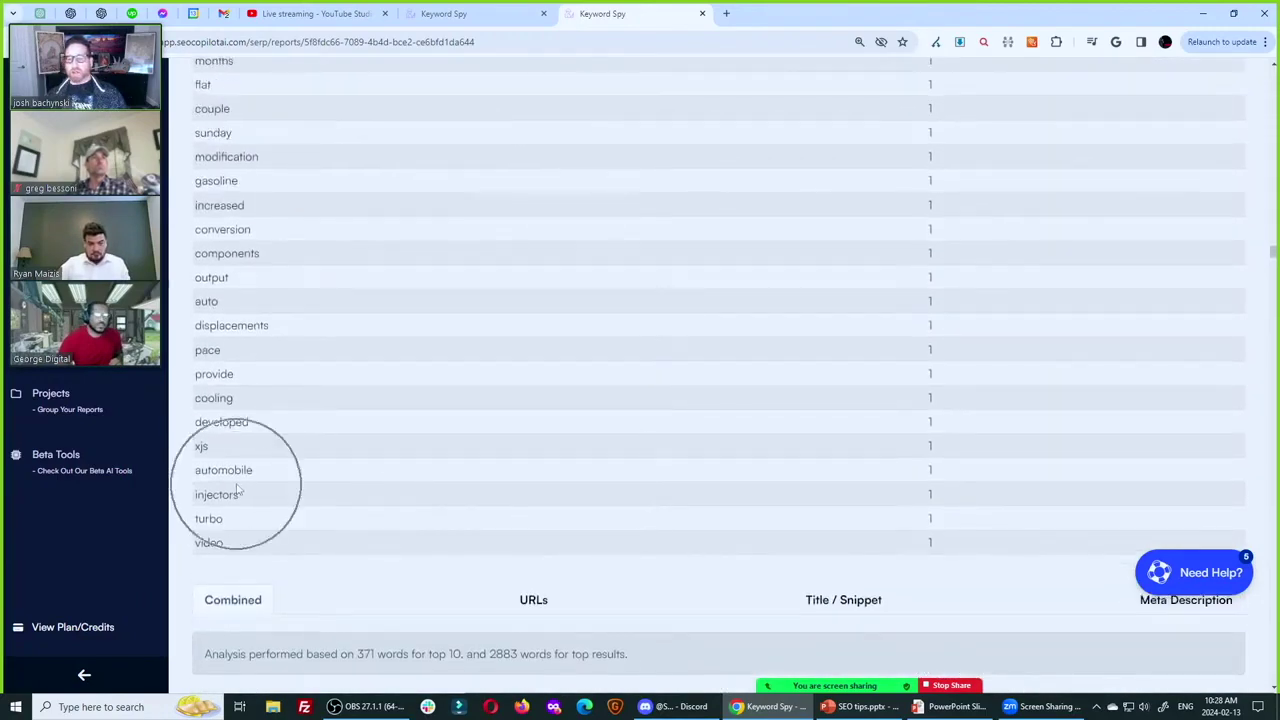
pyautogui.scroll(-5, 600, 190)
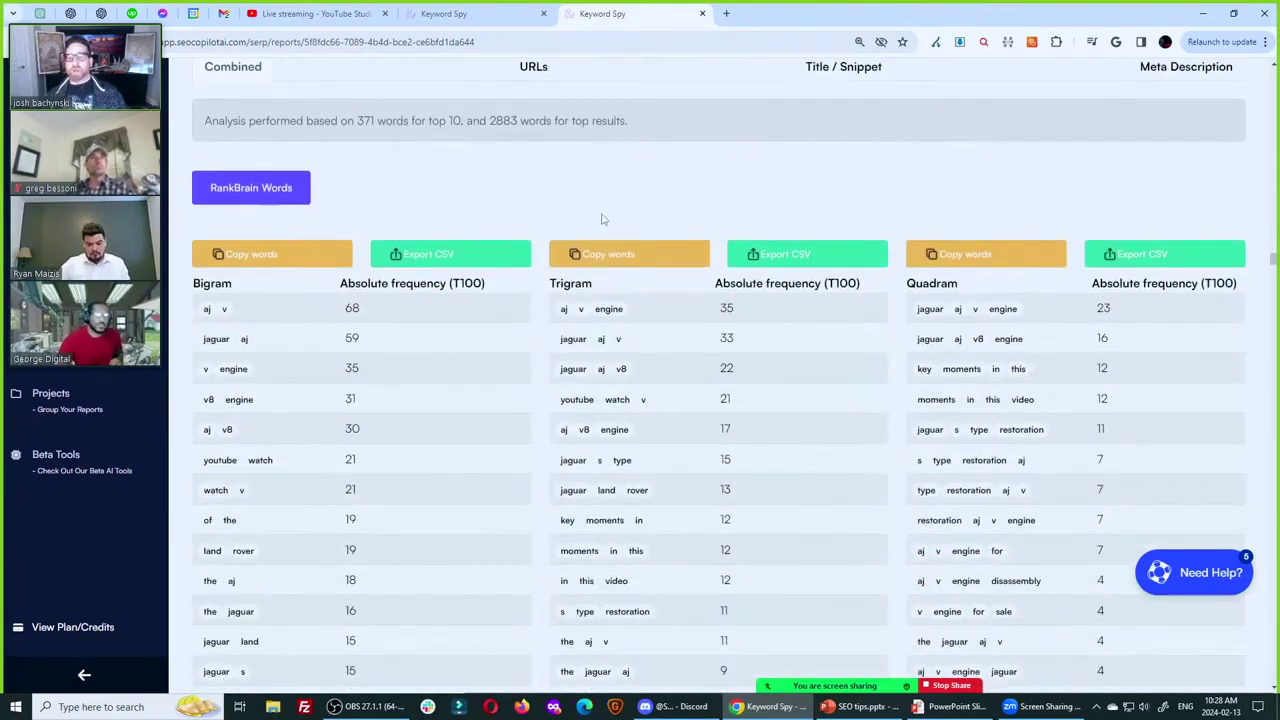
pyautogui.click(916, 390)
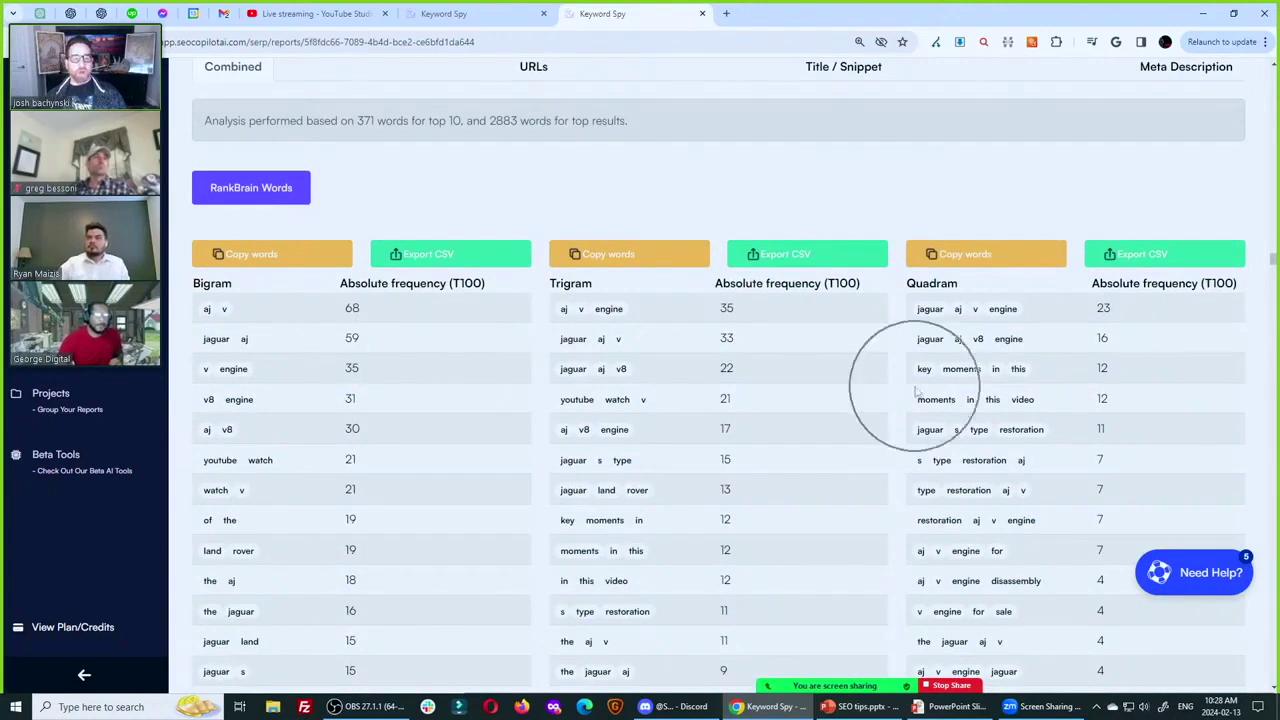
# Examine the most frequent phrases in the quadram table and compare them with "youtube watch" in the bigram table.
pyautogui.click(962, 372)
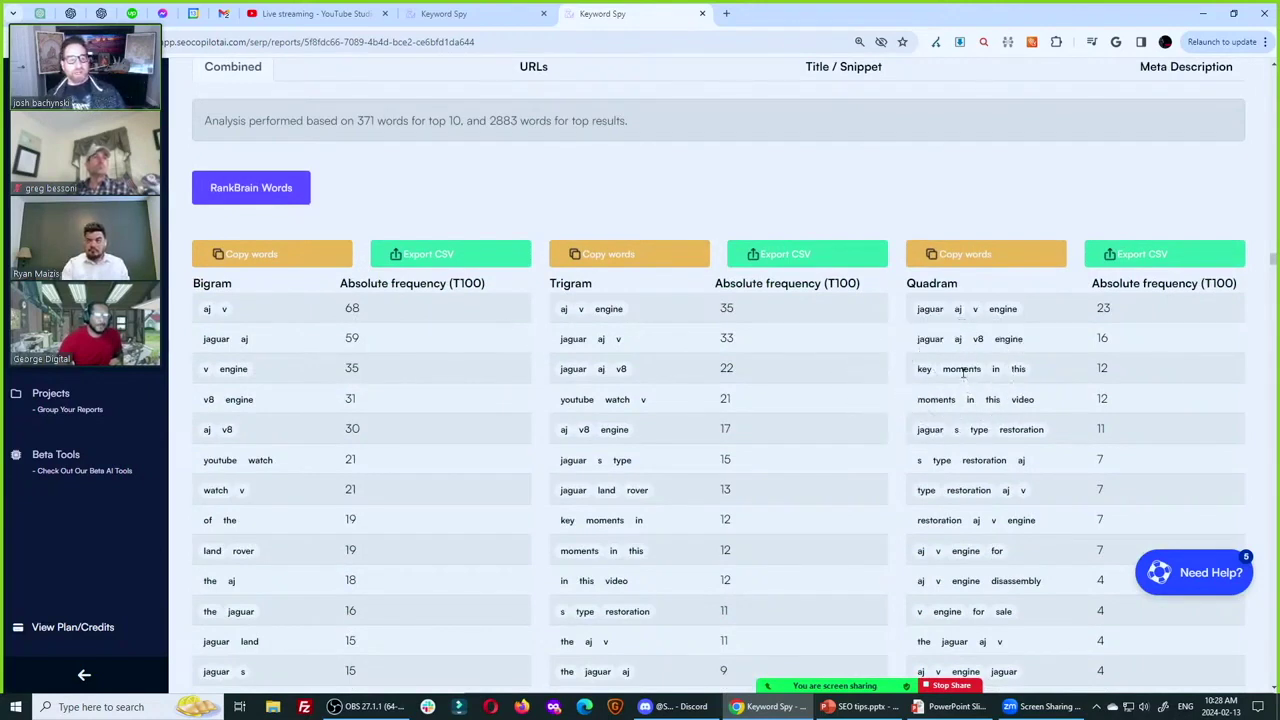
pyautogui.click(970, 435)
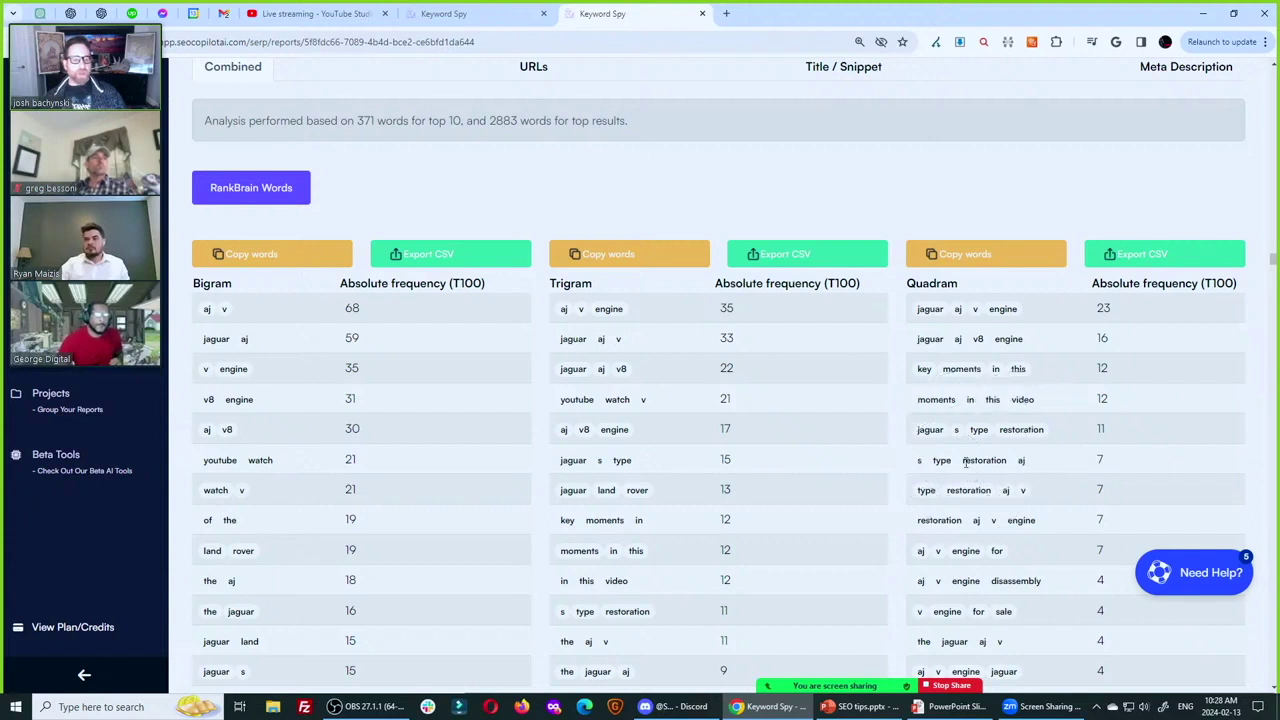
pyautogui.click(968, 360)
pyautogui.click(268, 468)
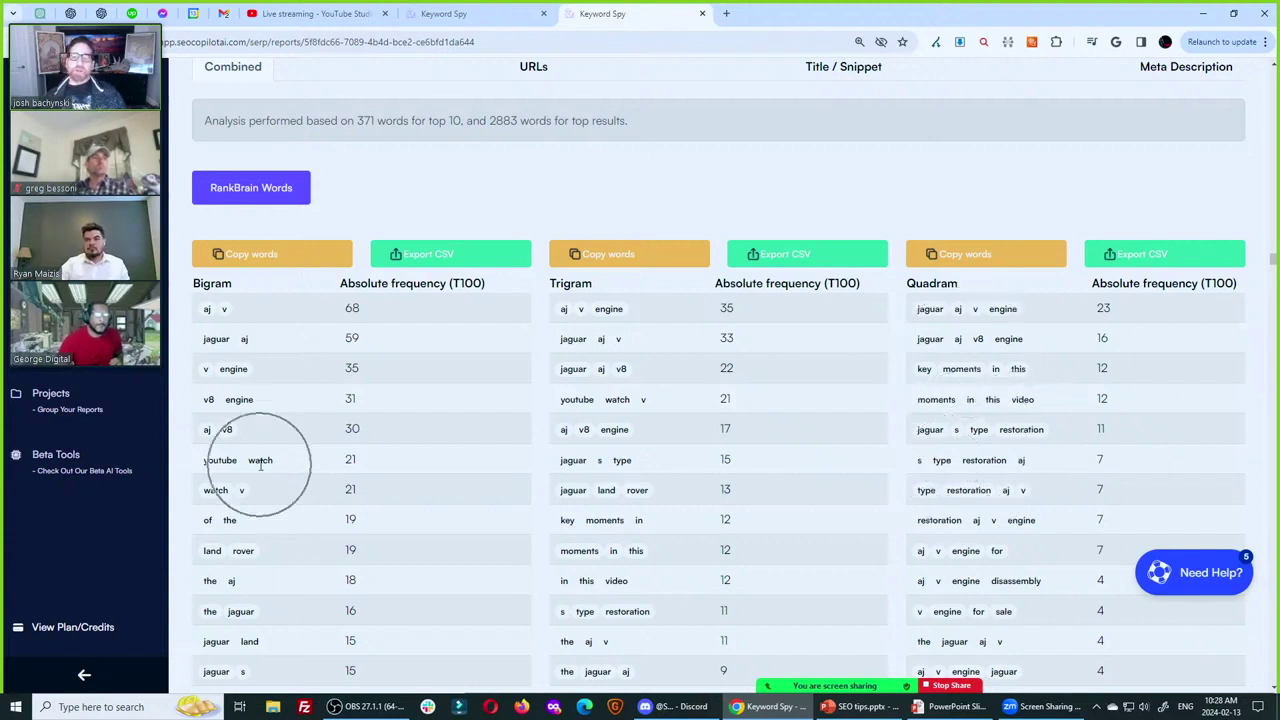
pyautogui.click(984, 449)
pyautogui.click(983, 445)
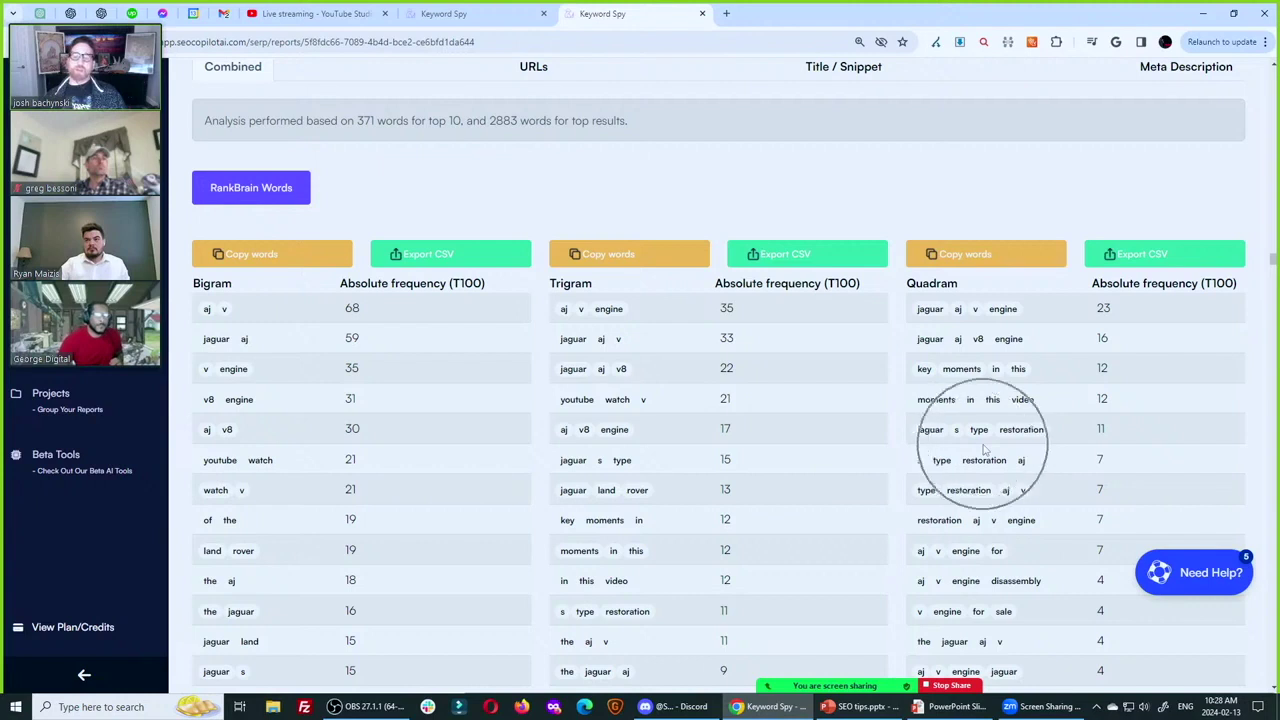
pyautogui.click(976, 390)
pyautogui.click(968, 447)
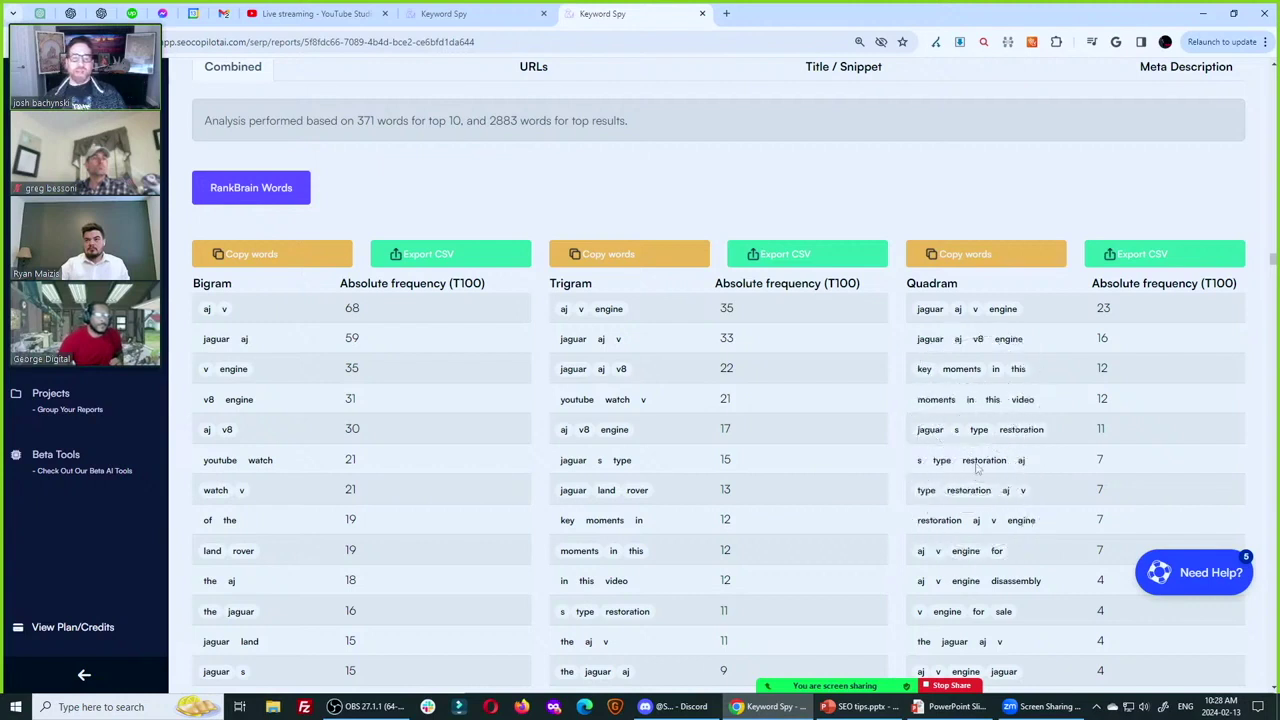
pyautogui.click(956, 335)
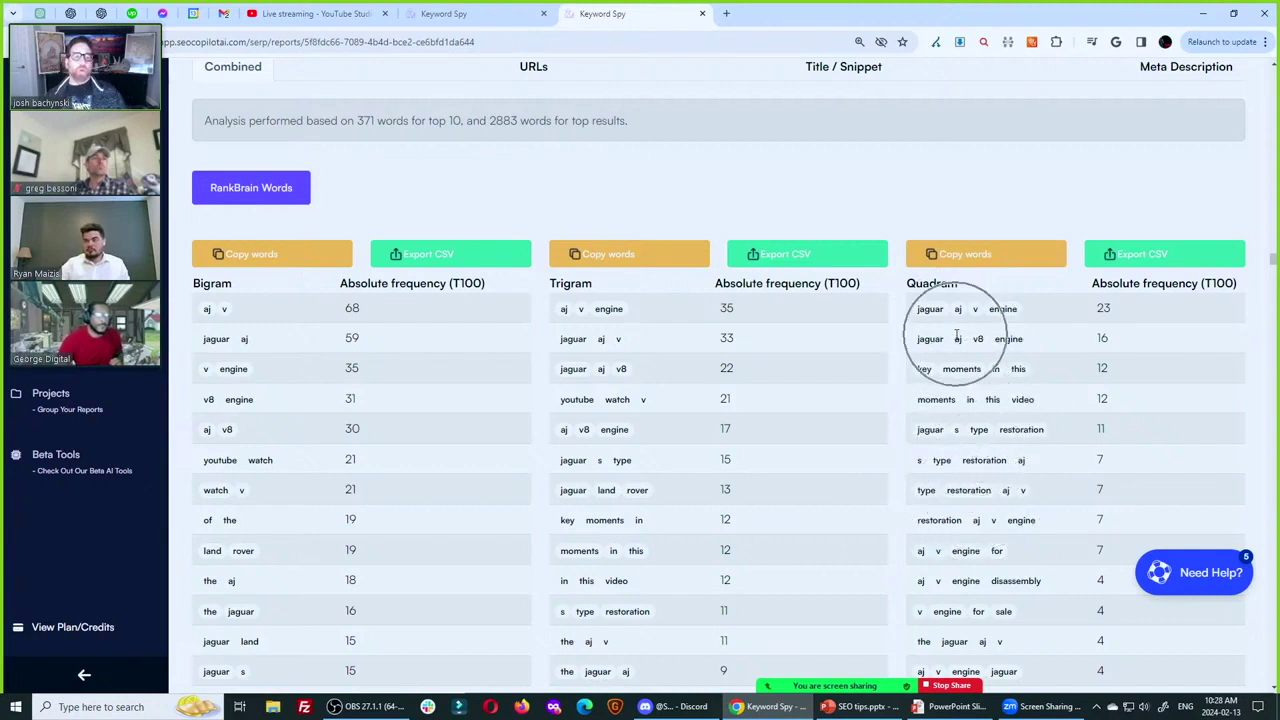
pyautogui.click(960, 423)
pyautogui.click(970, 485)
pyautogui.click(978, 402)
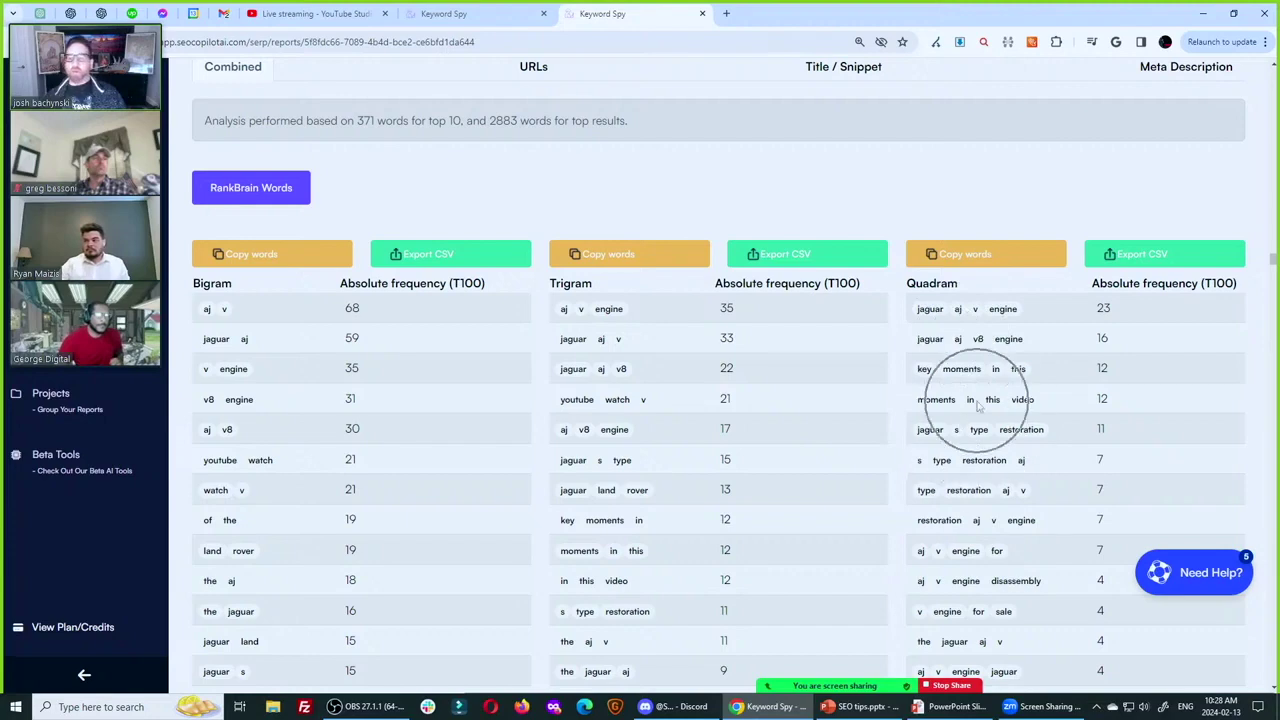
# Return to the RankBrain test entities and examine the words from the highest scores down to those scoring 4.
pyautogui.scroll(10, 978, 404)
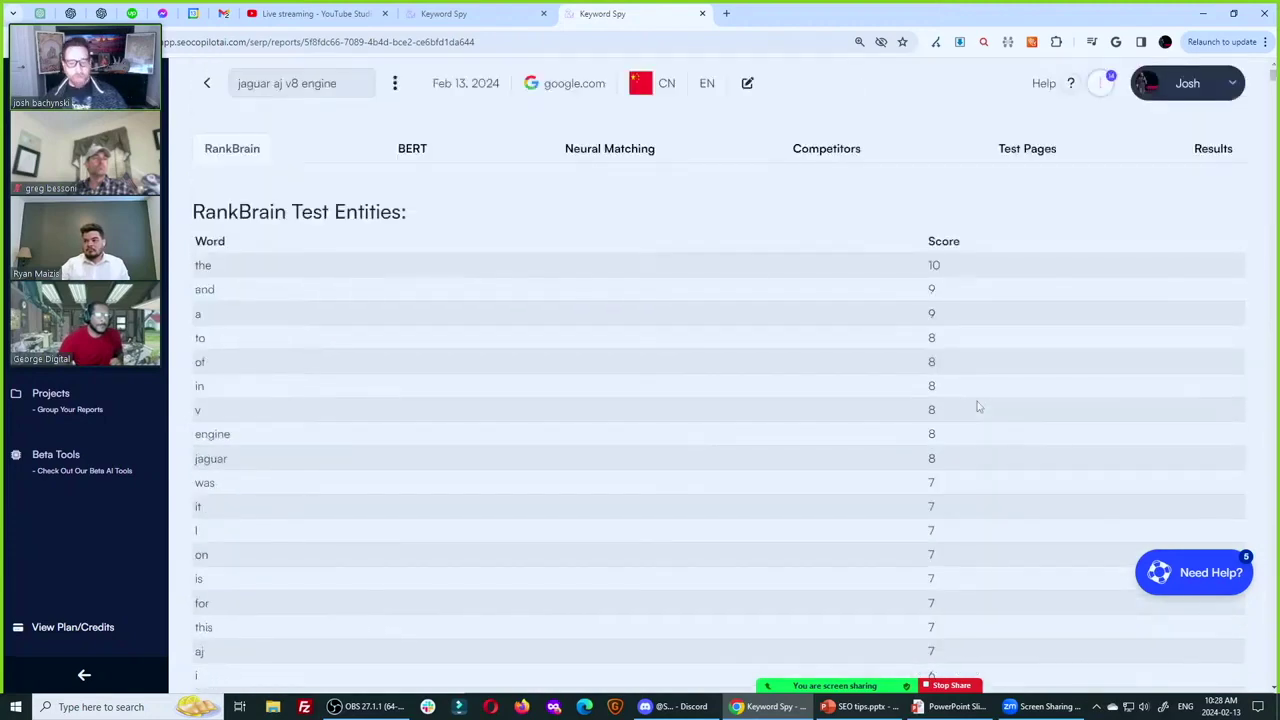
pyautogui.click(205, 264)
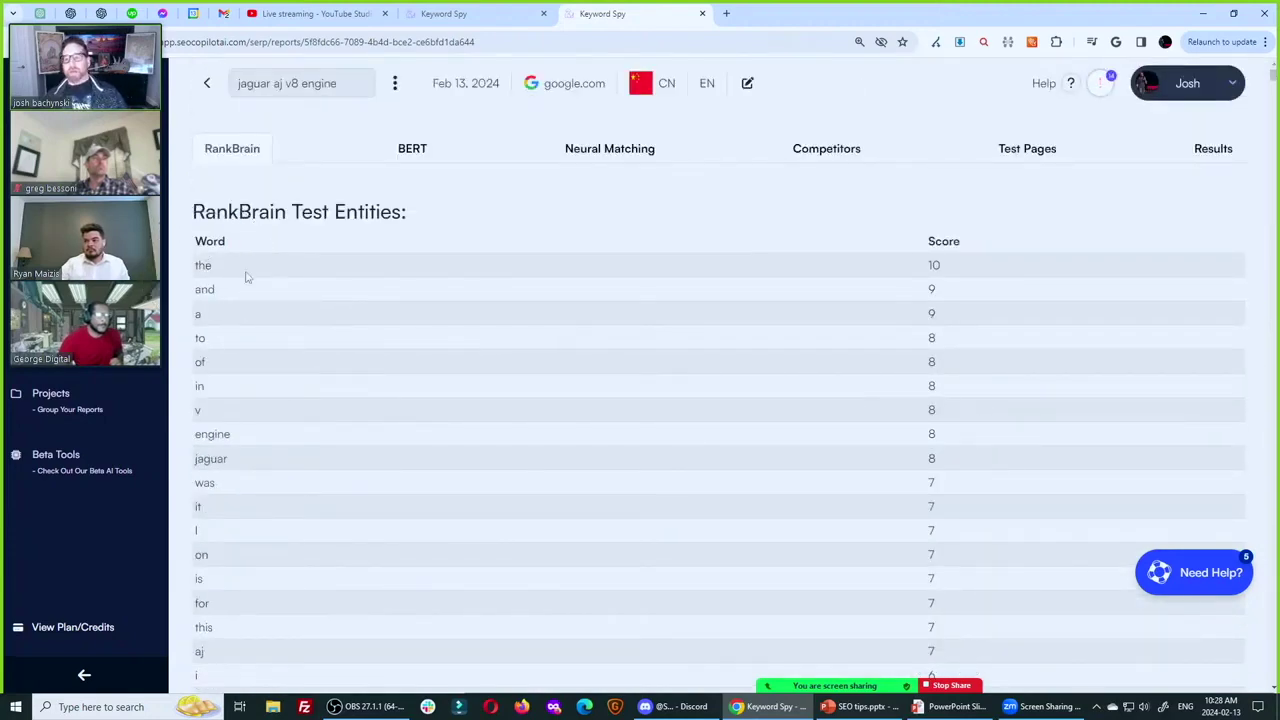
pyautogui.scroll(-9, 354, 240)
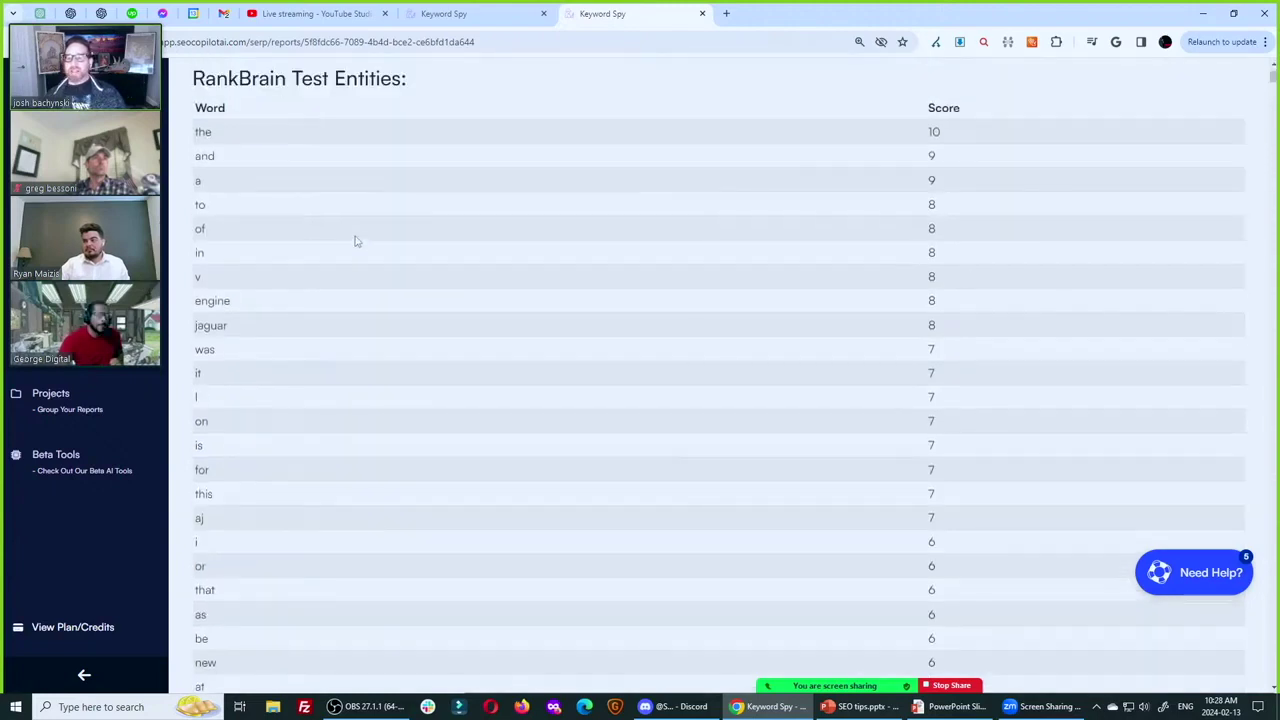
pyautogui.scroll(-3, 460, 471)
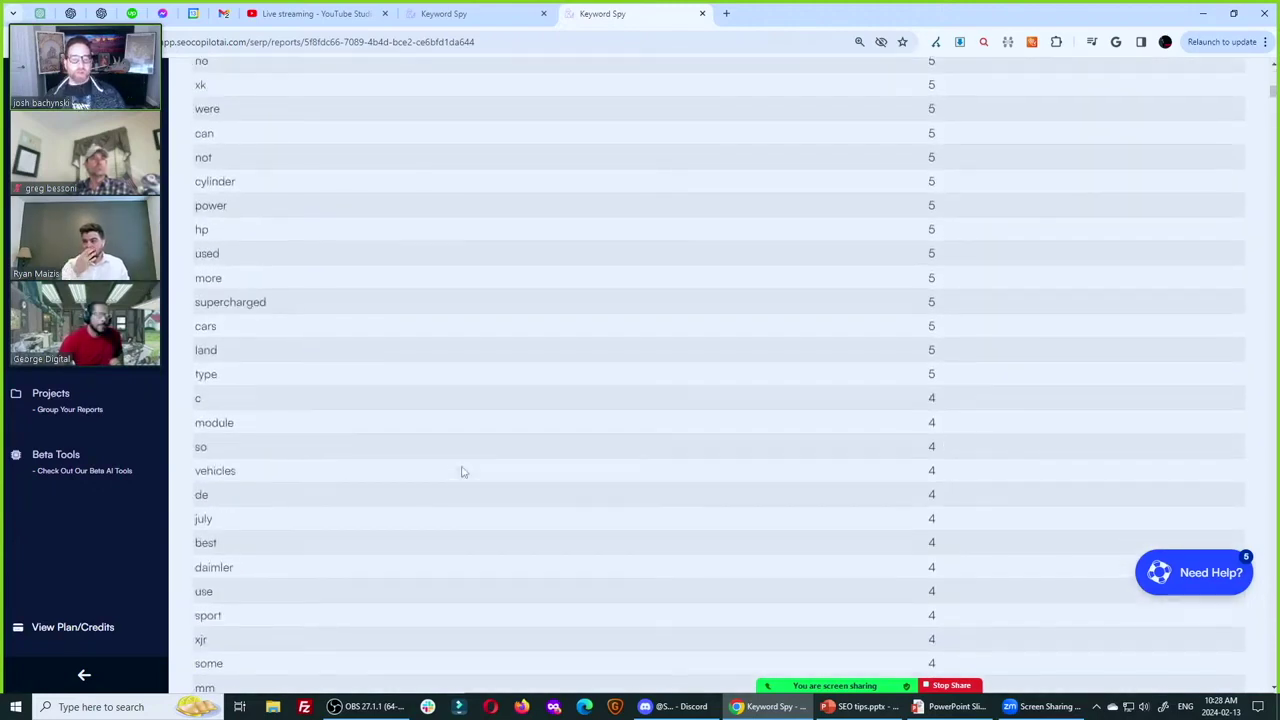
pyautogui.click(942, 478)
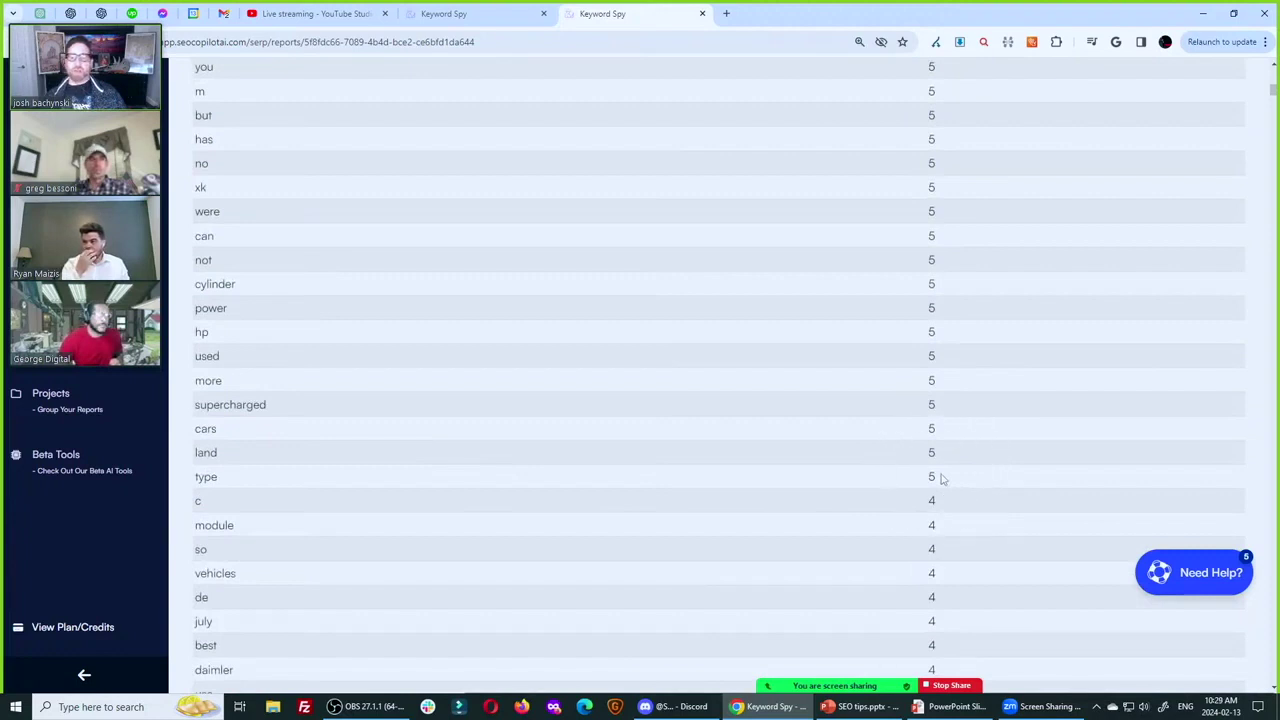
pyautogui.scroll(10, 942, 478)
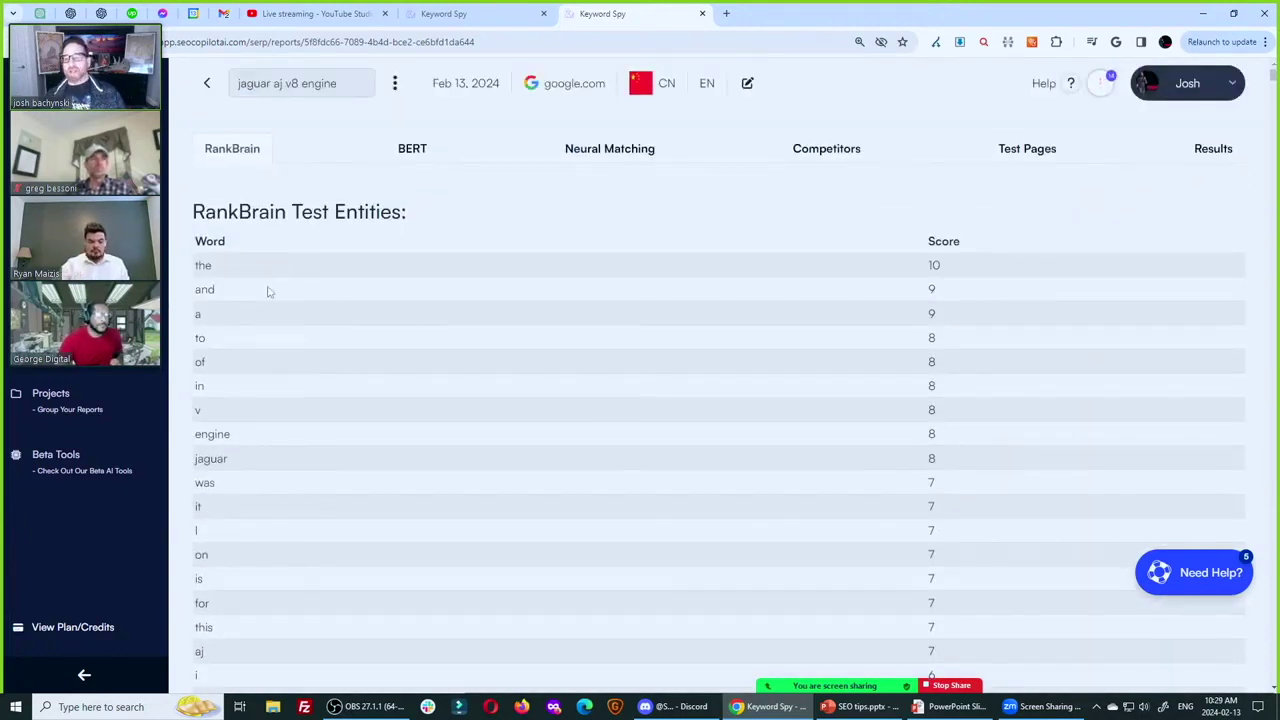
pyautogui.moveTo(194, 262); pyautogui.dragTo(251, 646)
pyautogui.click(421, 242)
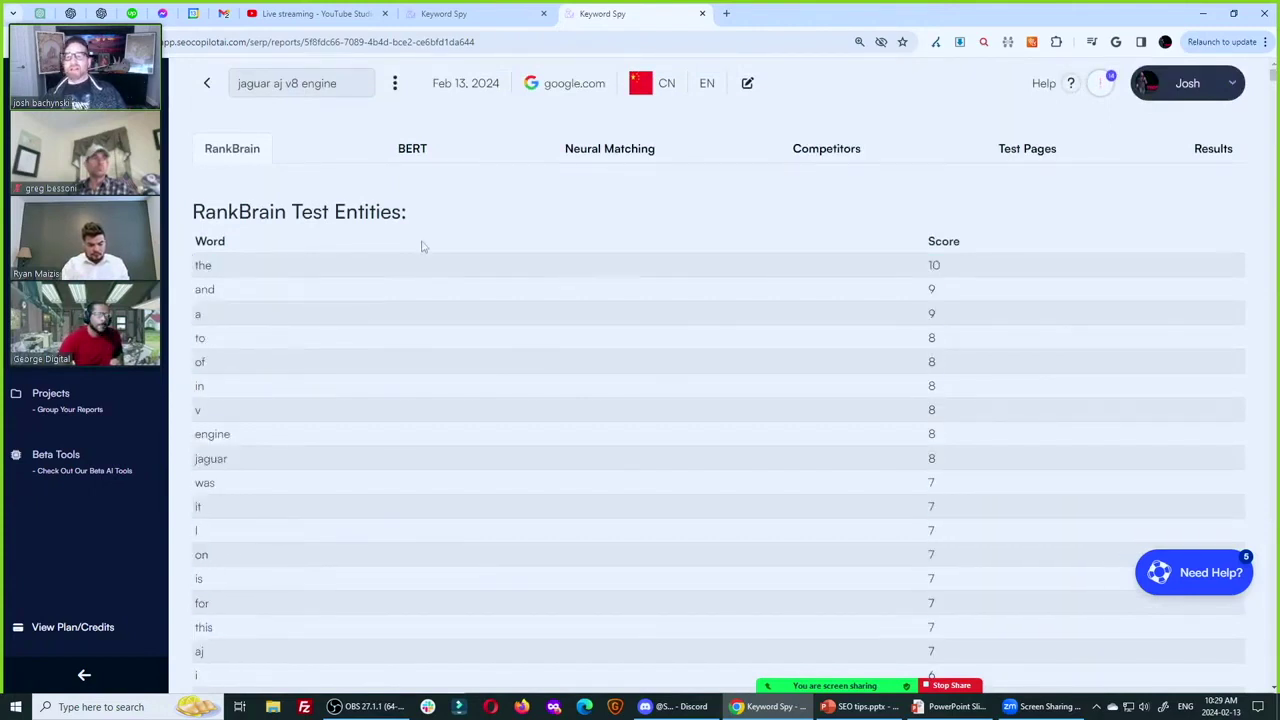
# Look through the upper RankBrain test entities and highlight the words "from" and "ford".
pyautogui.scroll(-2, 251, 275)
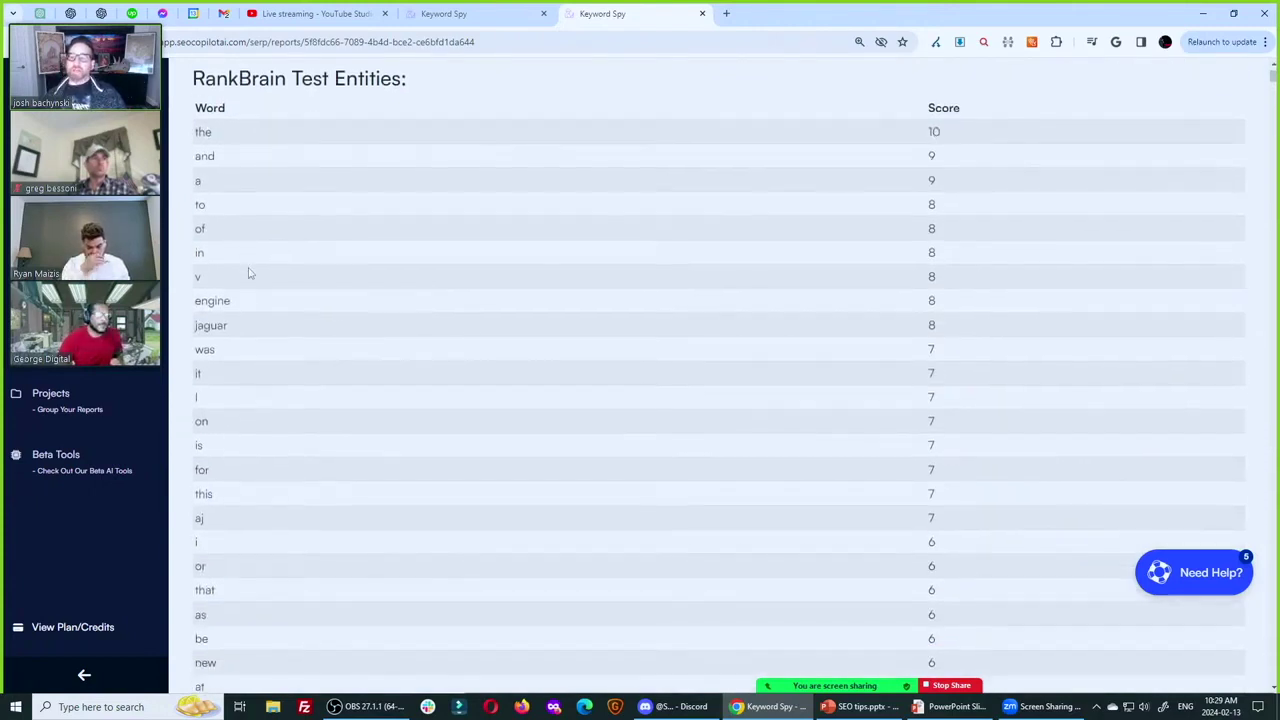
pyautogui.scroll(1, 251, 280)
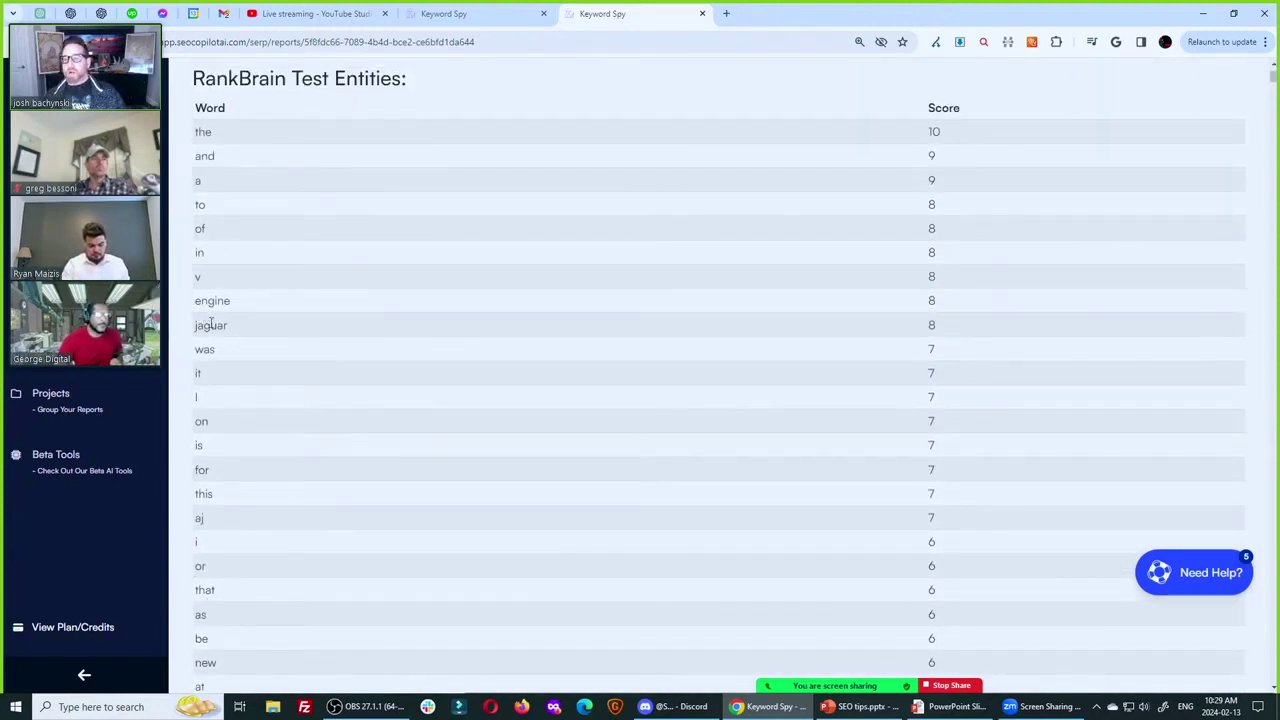
pyautogui.scroll(-2, 206, 447)
pyautogui.doubleClick(206, 492)
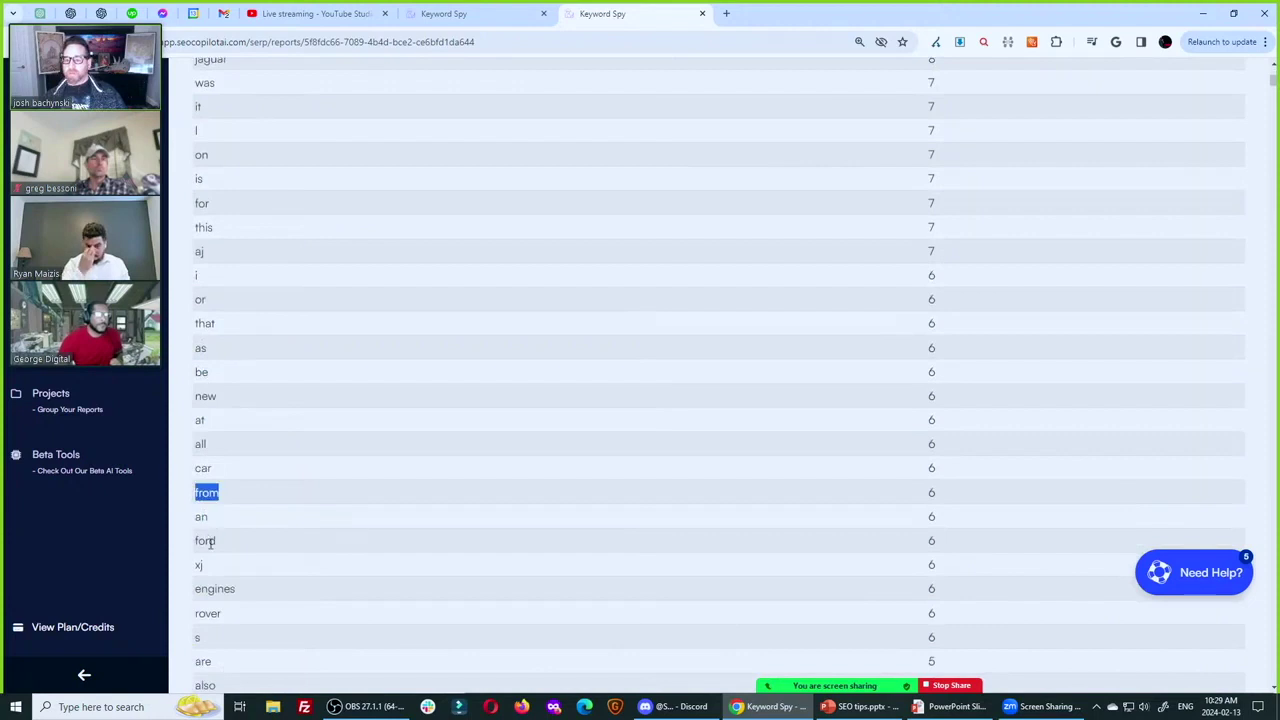
pyautogui.doubleClick(210, 541)
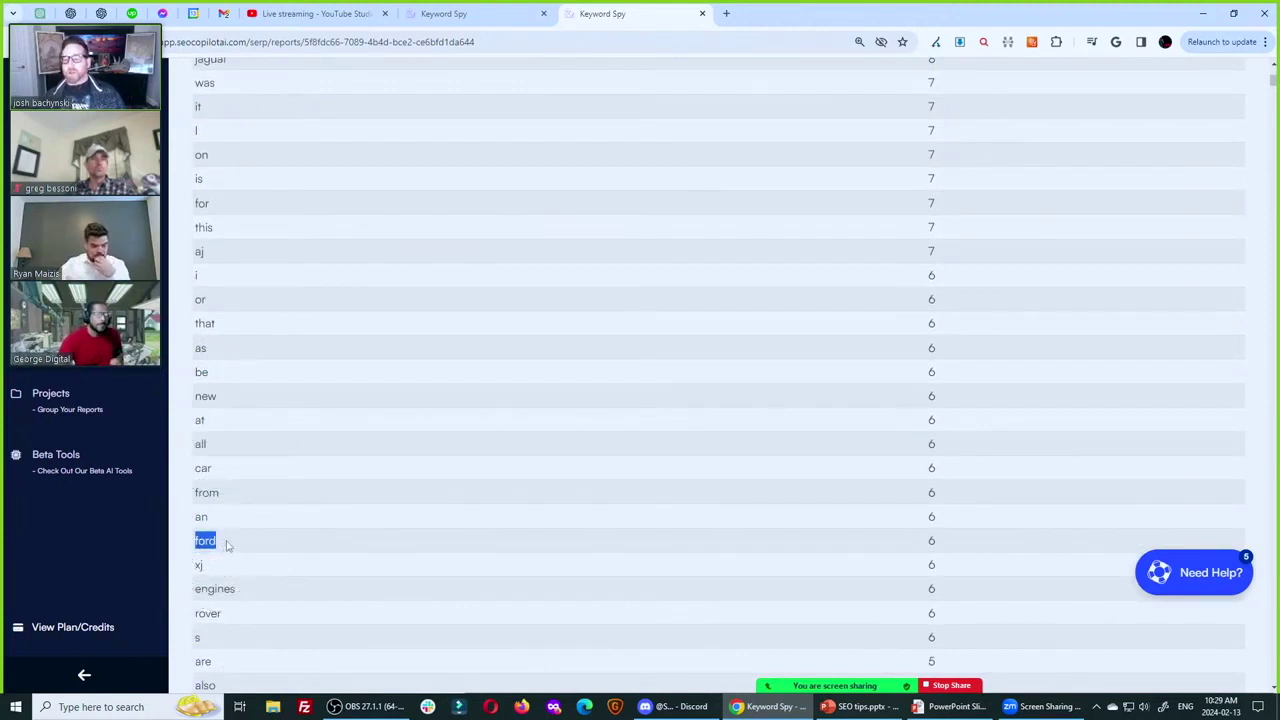
pyautogui.scroll(5, 228, 545)
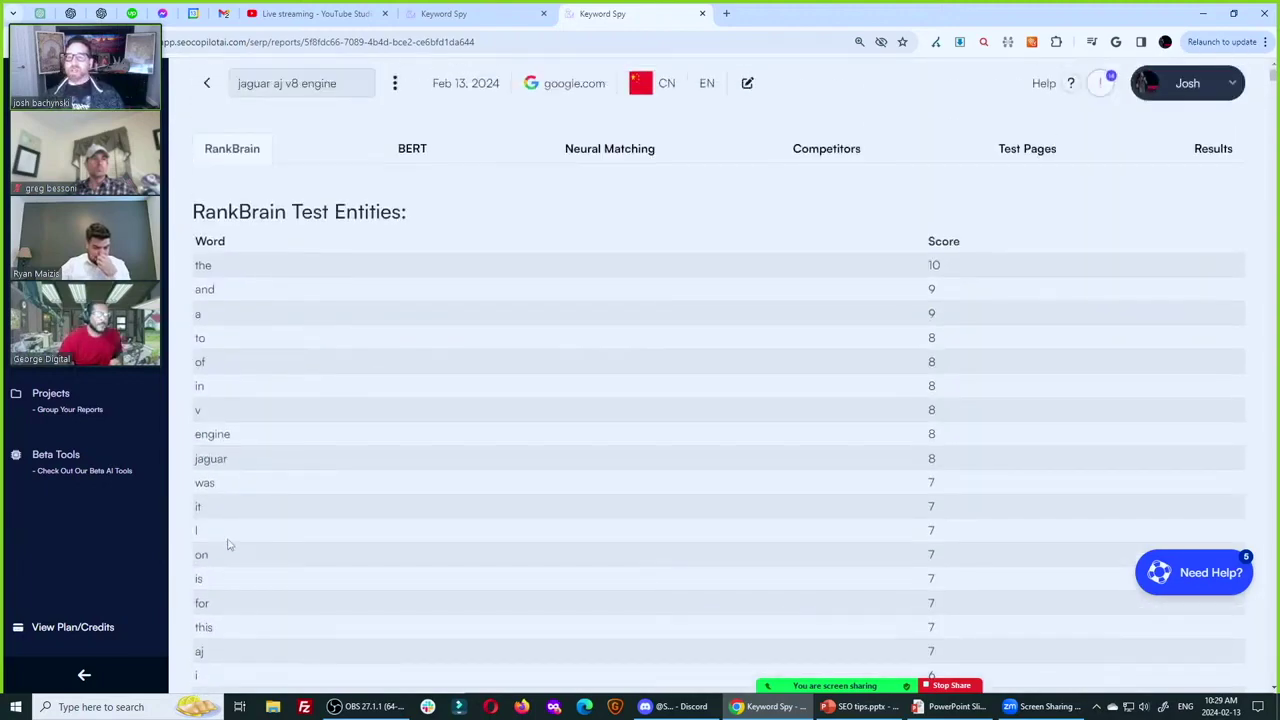
# Open the report's BERT analysis and examine the best entities and the top 20 competitors' n-gram tables.
pyautogui.click(410, 150)
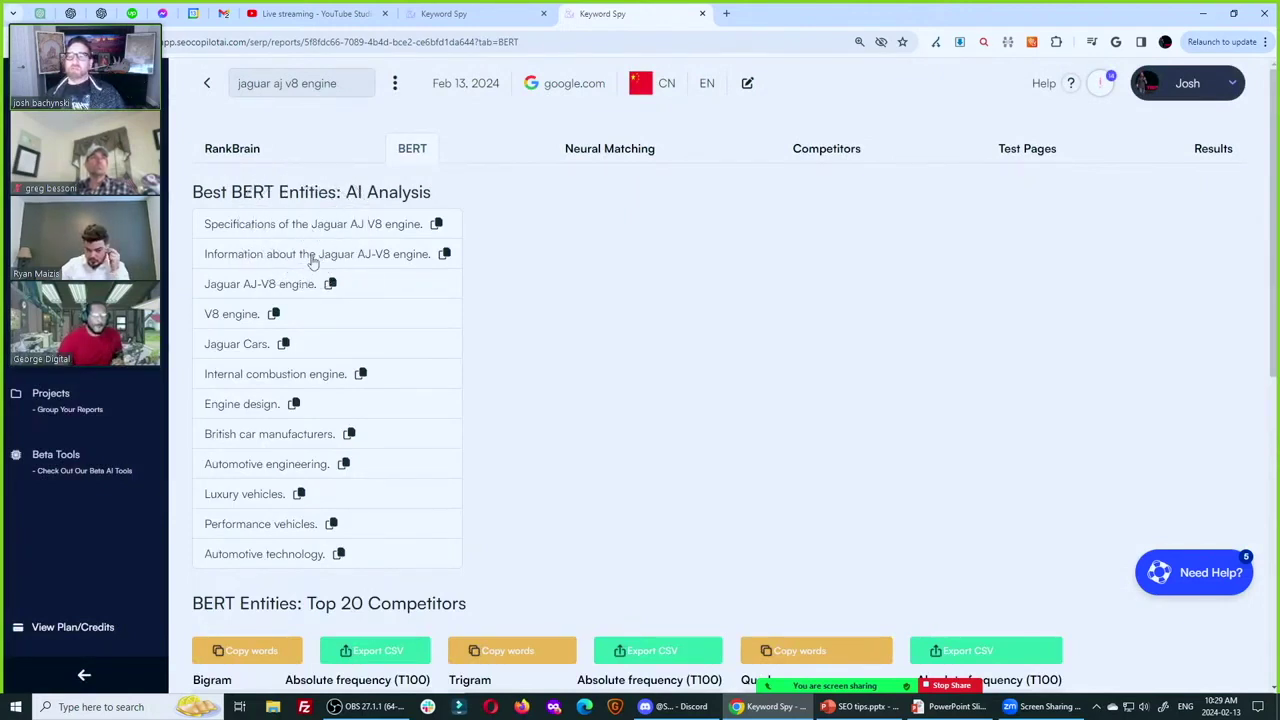
pyautogui.press('ctrl')
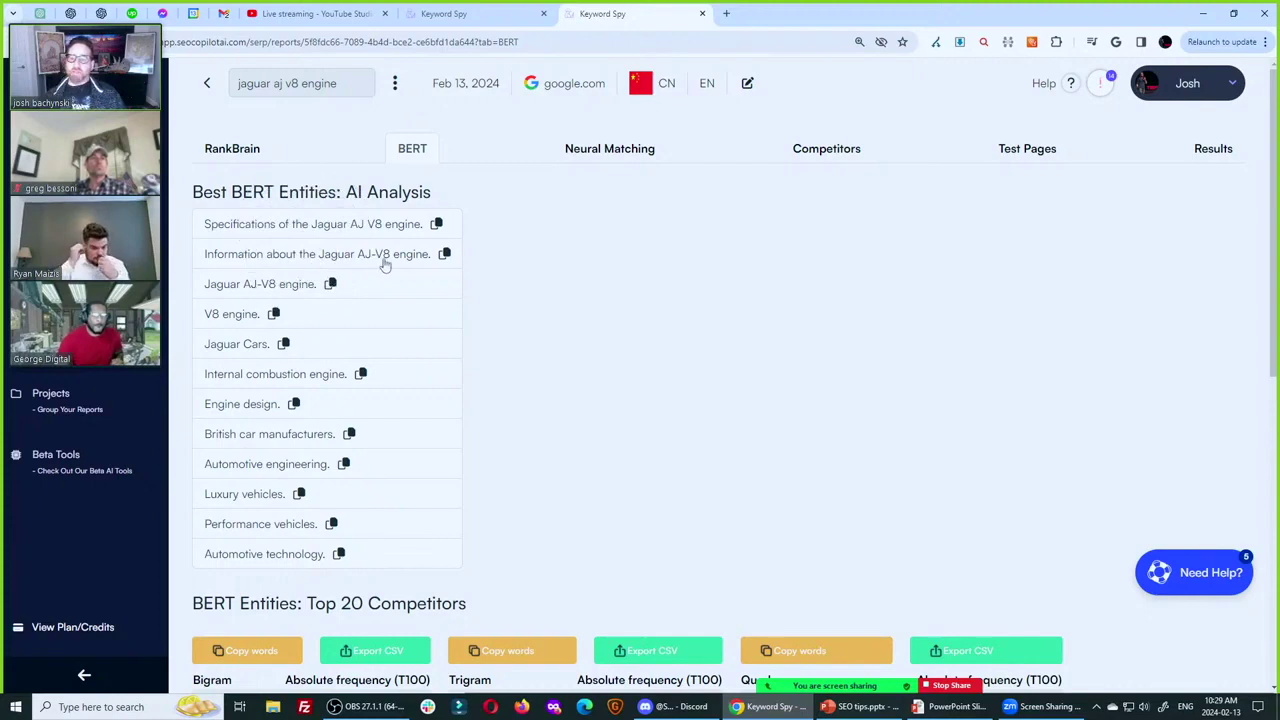
pyautogui.press('ctrl')
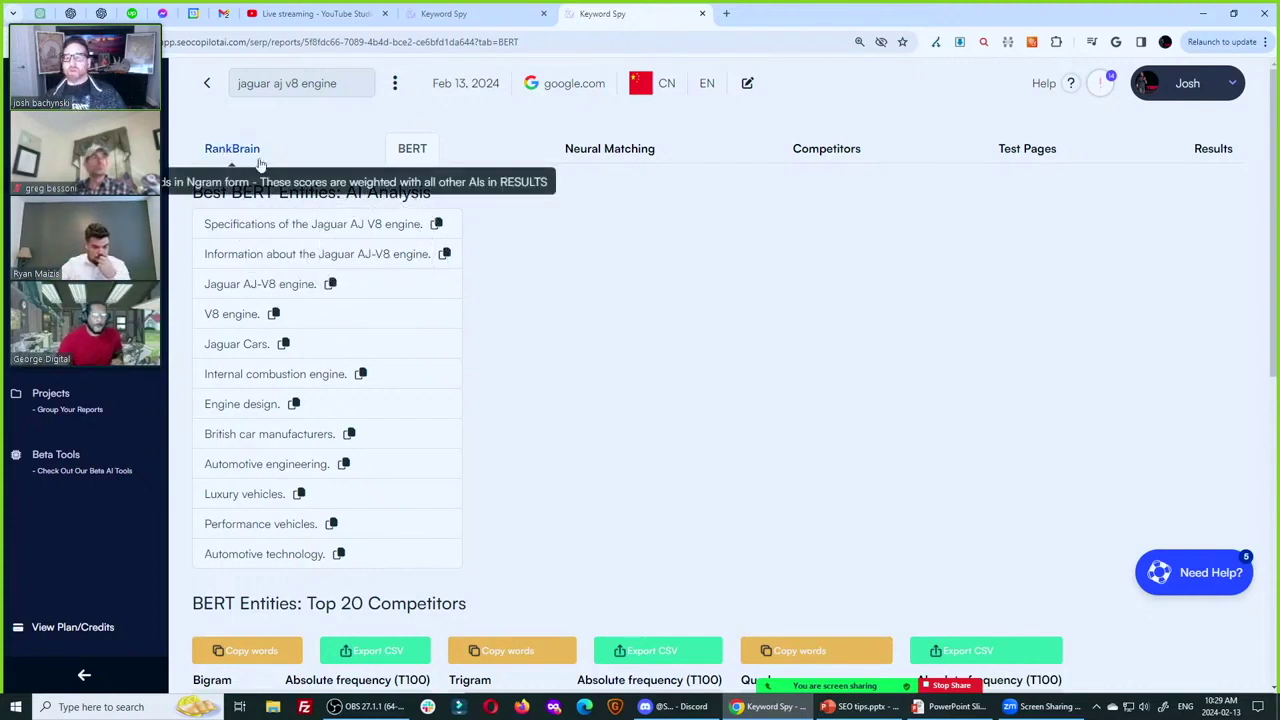
pyautogui.scroll(-4, 786, 343)
pyautogui.press('ctrl')
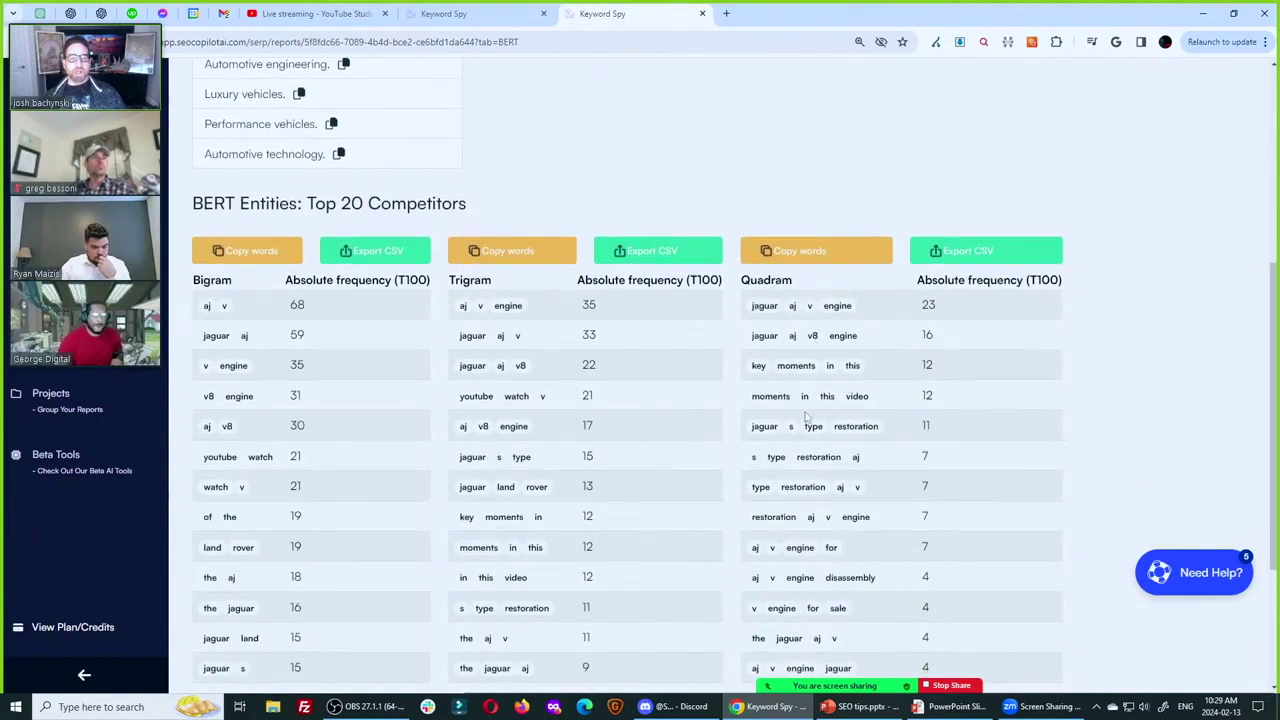
# Go back to the RankBrain test entities and highlight the related brand words "ford" and "rover".
pyautogui.press('ctrl')
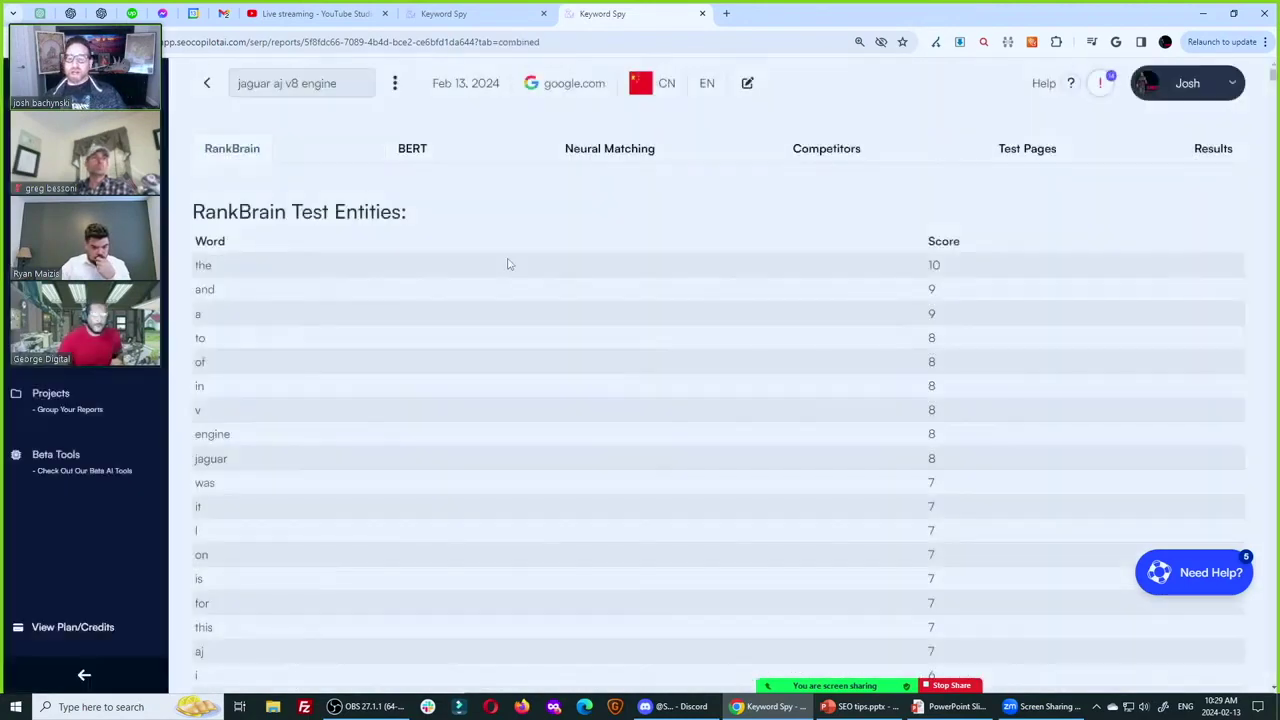
pyautogui.scroll(-5, 507, 264)
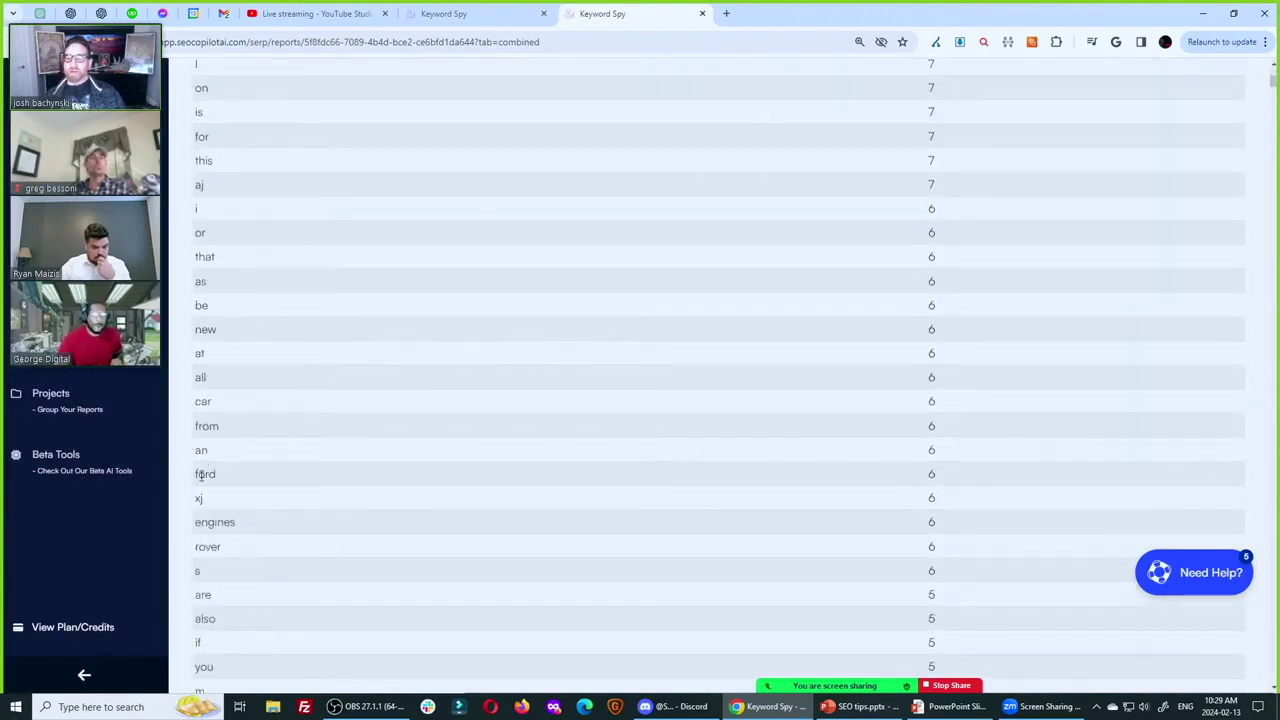
pyautogui.doubleClick(201, 474)
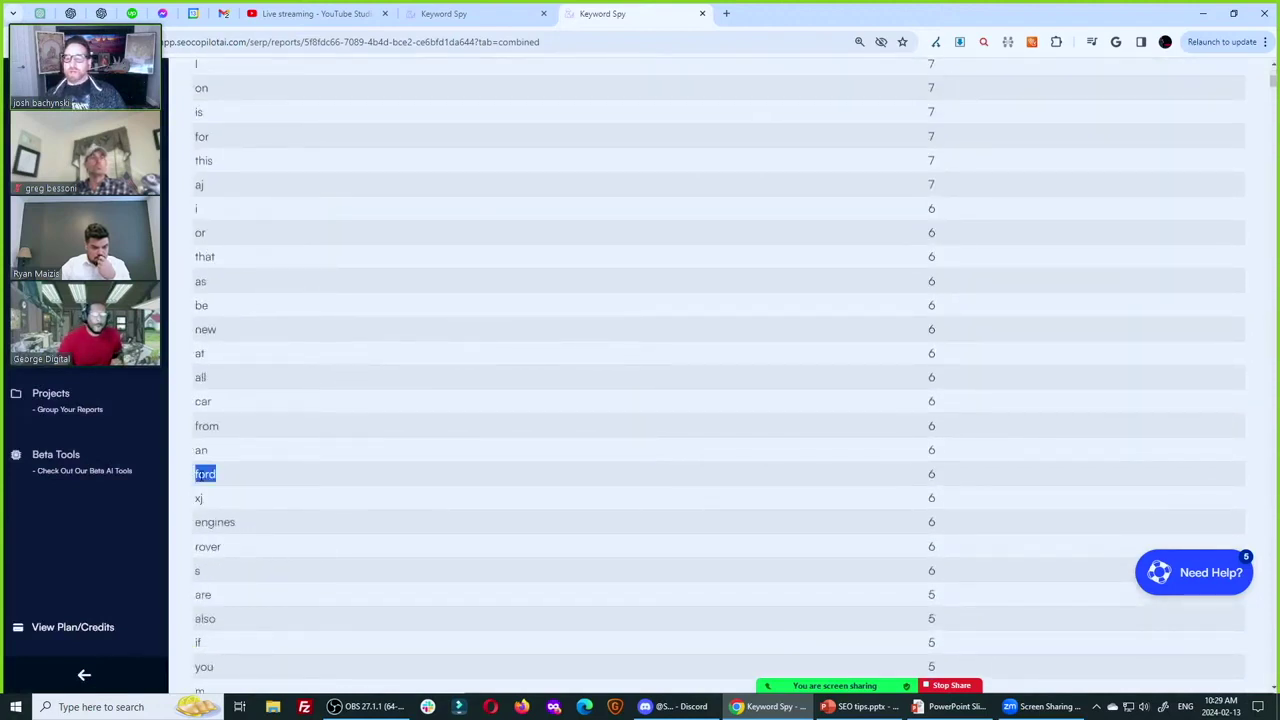
pyautogui.doubleClick(210, 546)
pyautogui.doubleClick(206, 474)
pyautogui.press('ctrl')
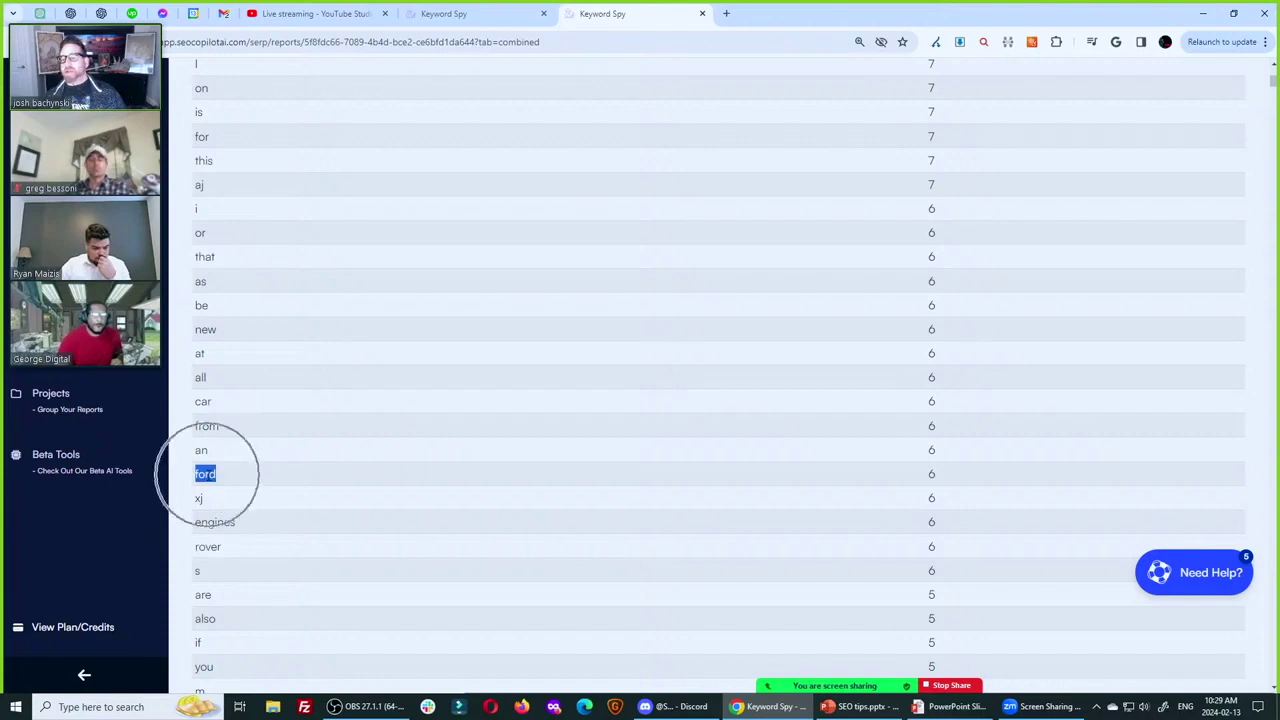
# Copy the query "jaguar aj v8 engine" from the reports list and search Google for it.
pyautogui.scroll(5, 205, 474)
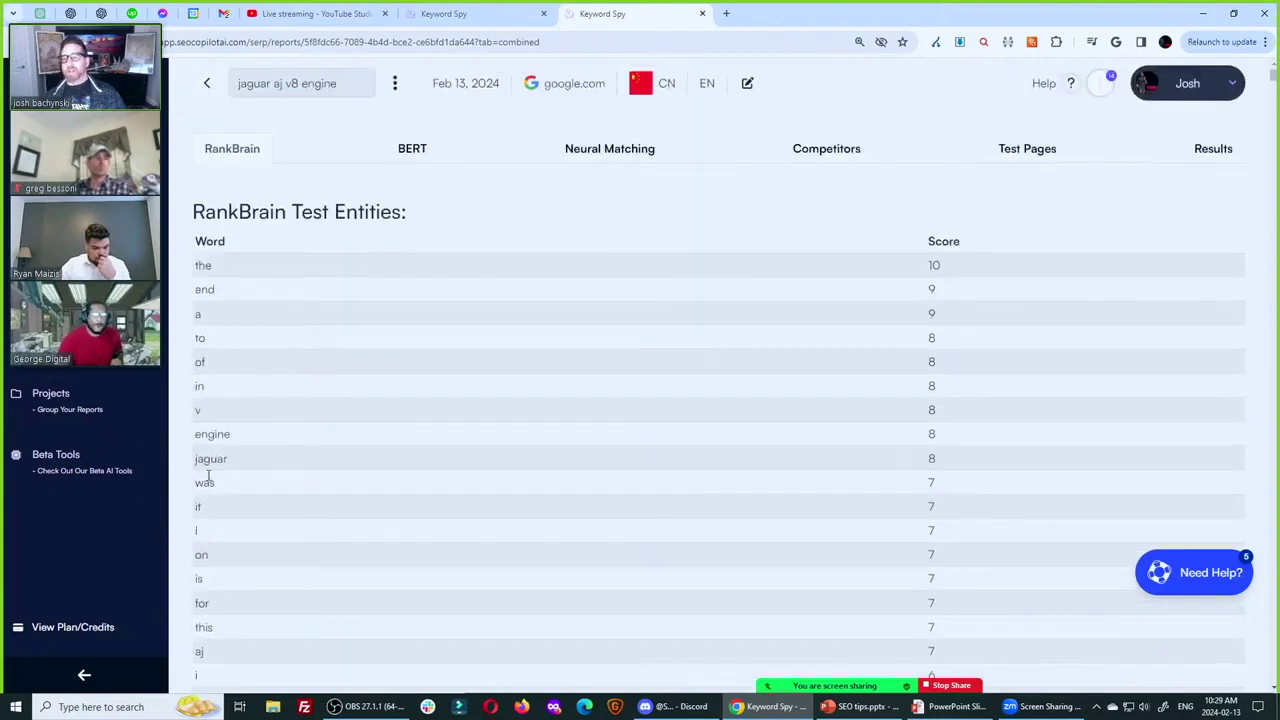
pyautogui.click(747, 86)
pyautogui.click(444, 13)
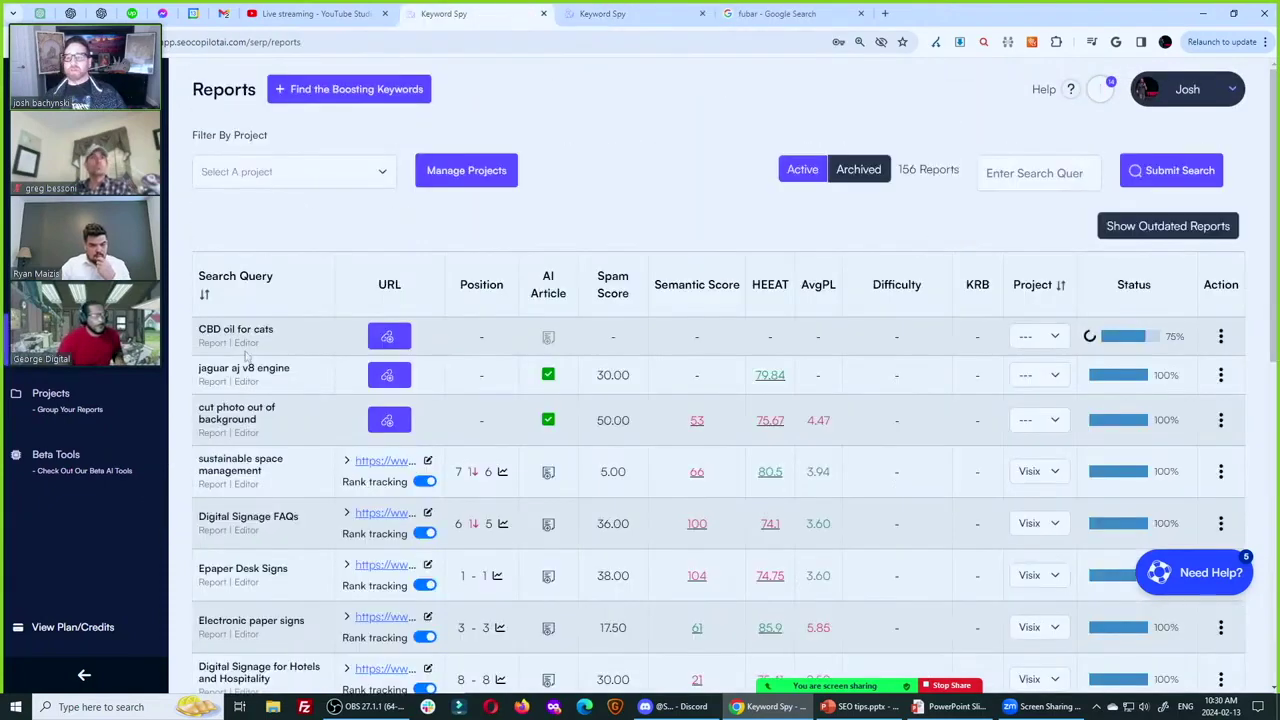
pyautogui.moveTo(300, 370); pyautogui.dragTo(198, 368)
pyautogui.hotkey('ctrl', 'c')
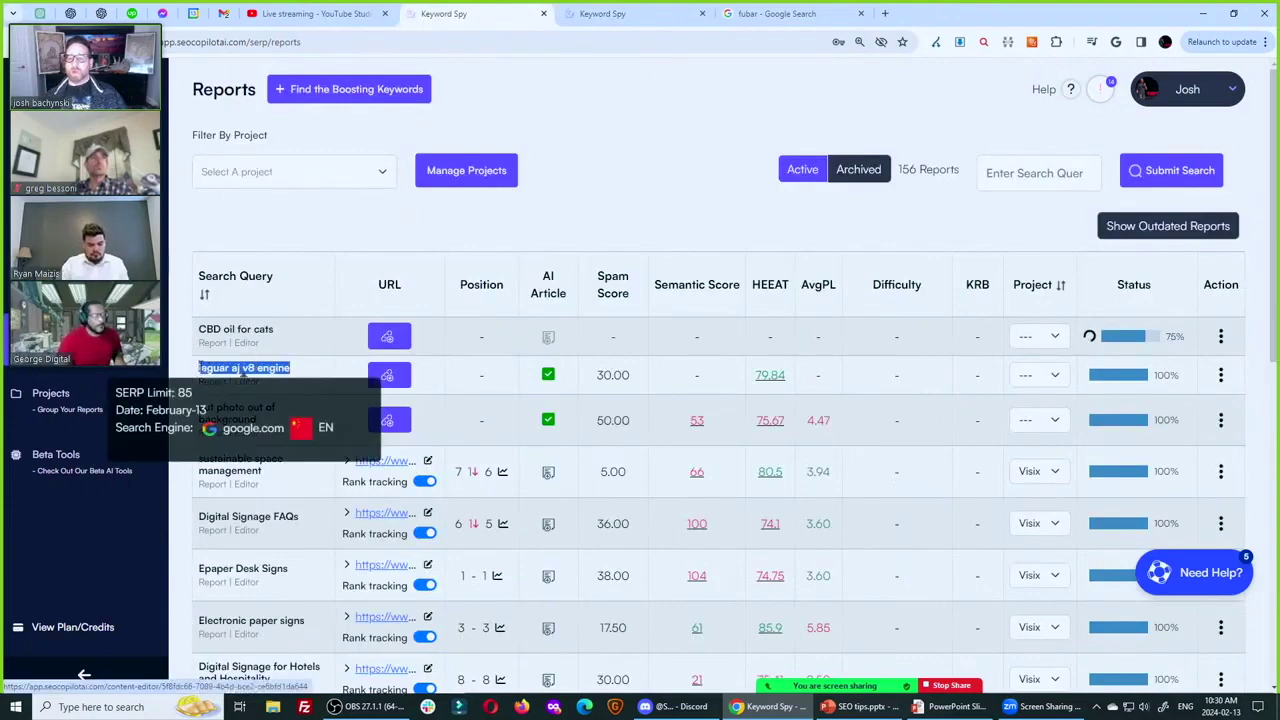
pyautogui.click(783, 14)
pyautogui.doubleClick(205, 91)
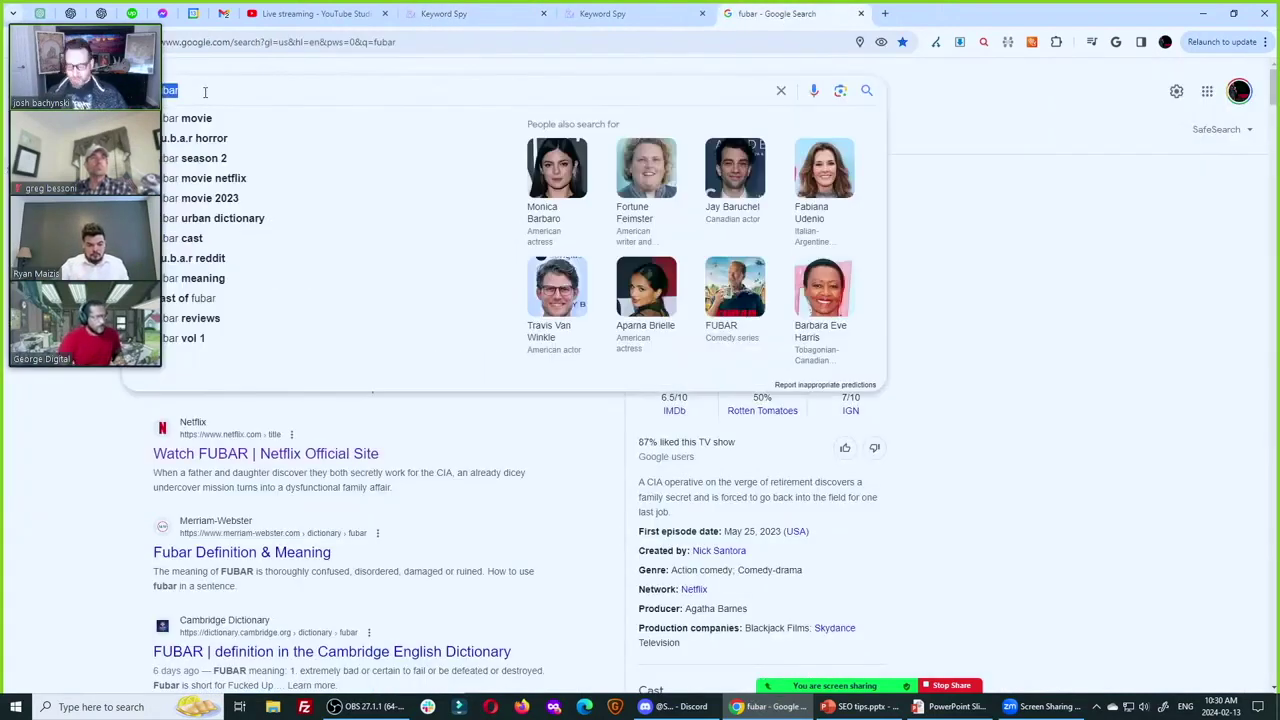
pyautogui.hotkey('ctrl', 'v')
pyautogui.press('Return')
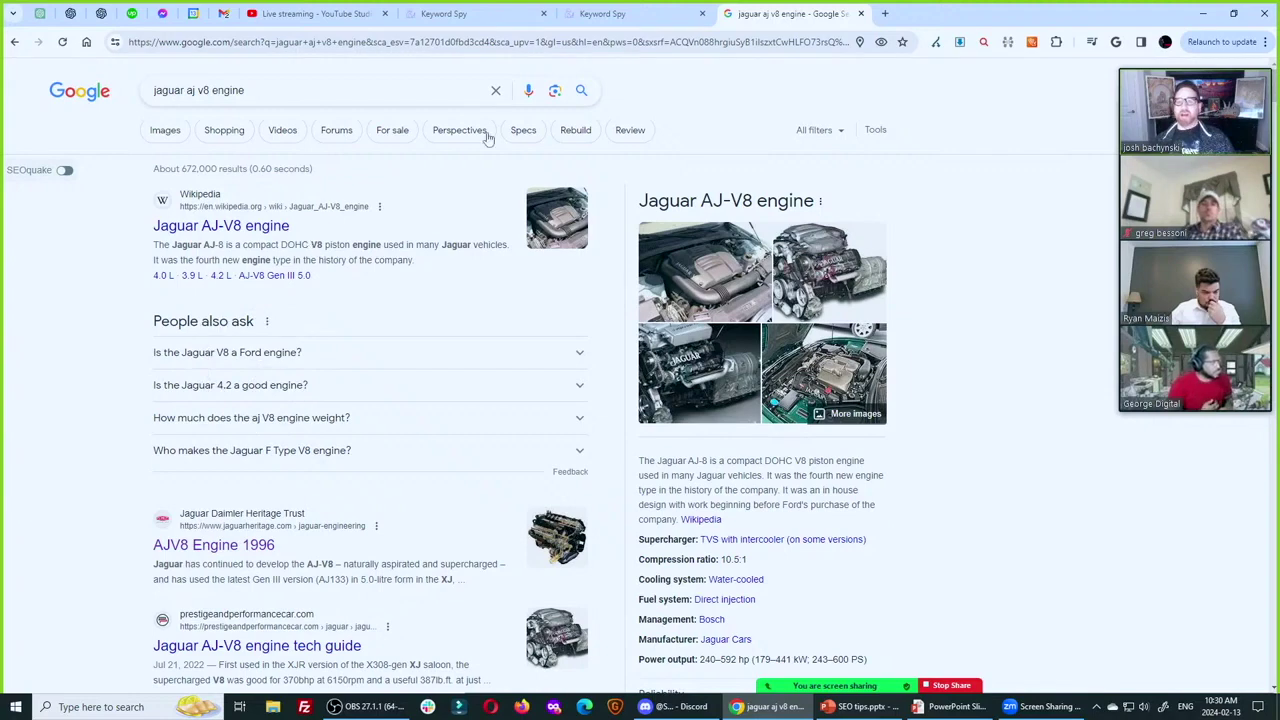
# Return to the report's BERT analysis and open the keyword volume, CPC and search intent details.
pyautogui.click(602, 13)
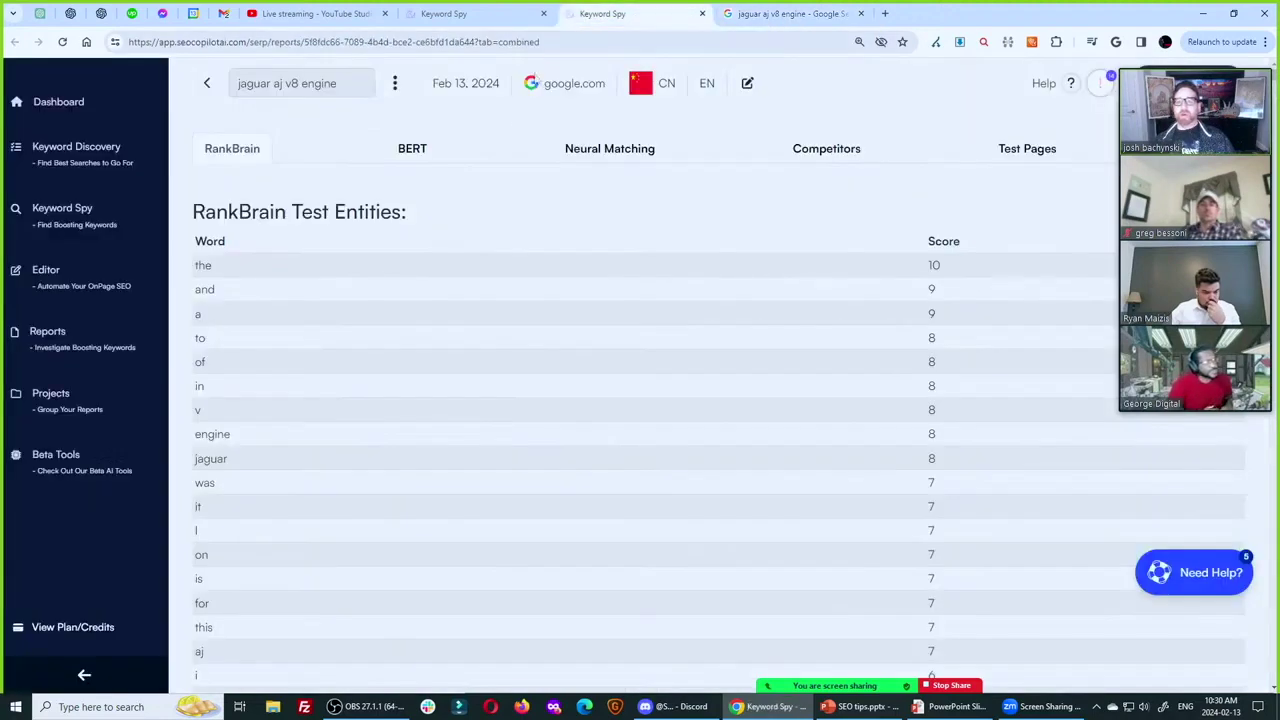
pyautogui.click(412, 150)
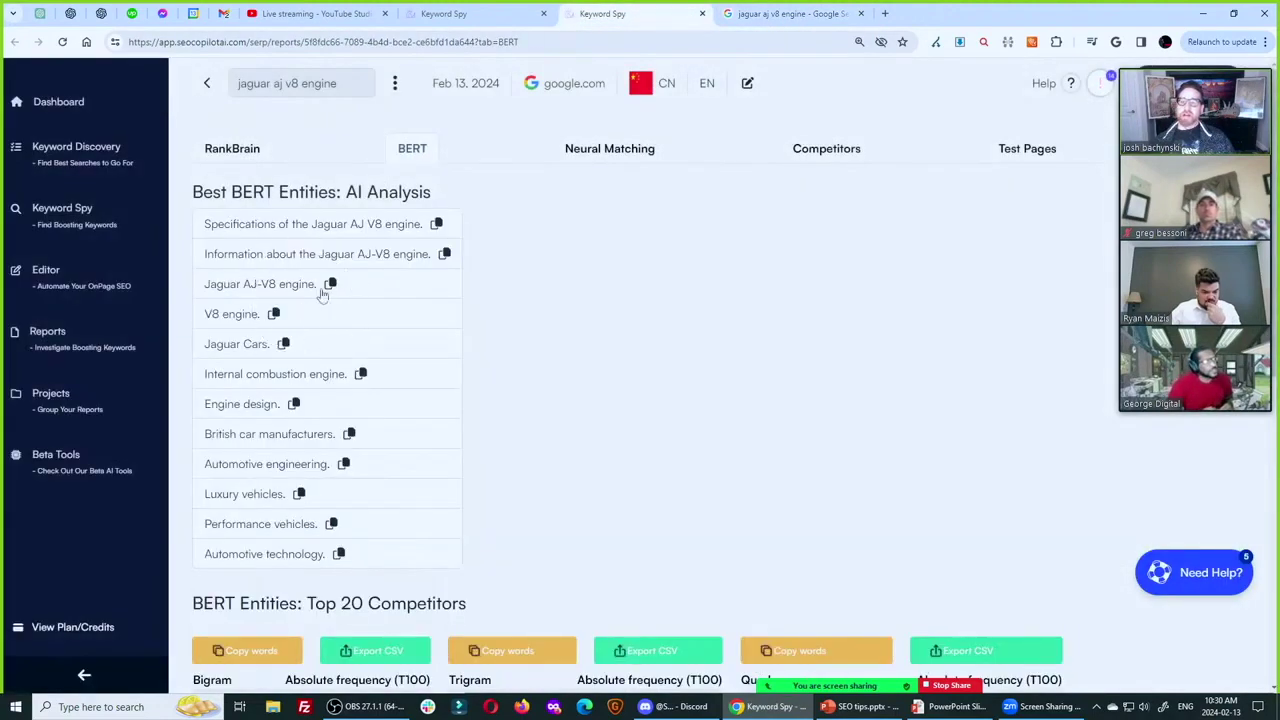
pyautogui.click(395, 83)
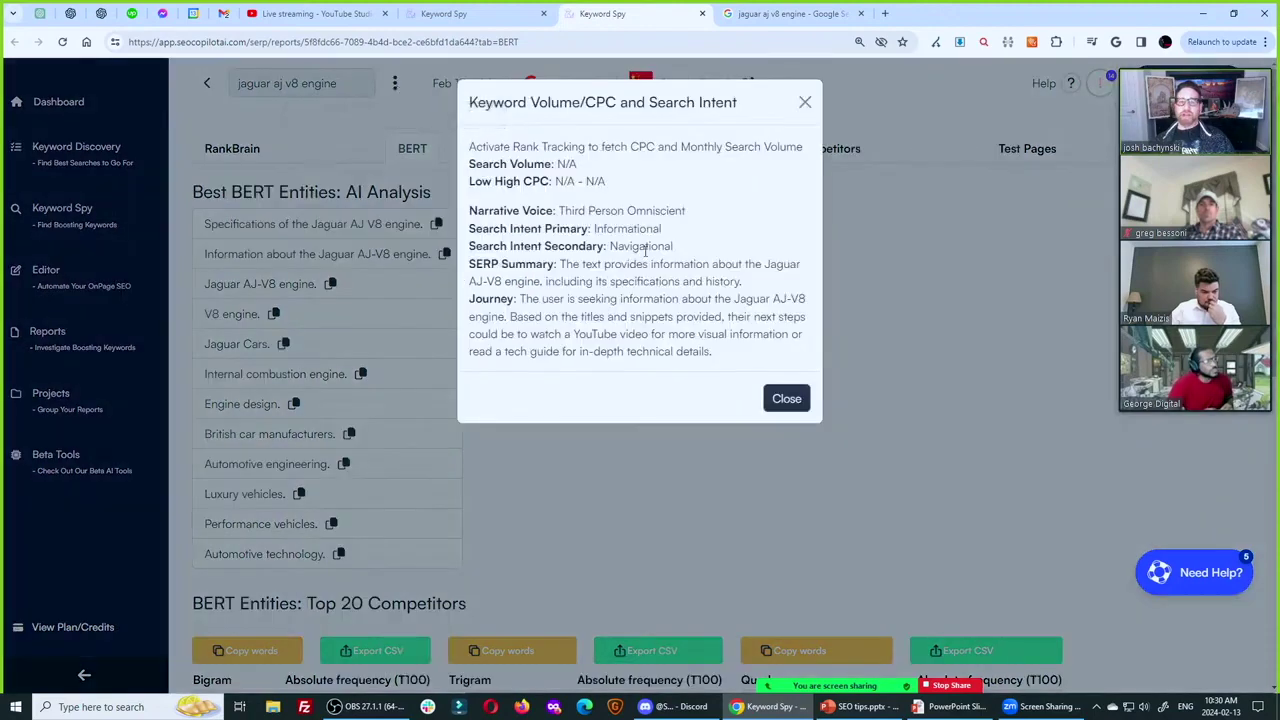
# Highlight the SERP Summary and the Journey's YouTube and tech guide suggestions in the search intent details, then close them.
pyautogui.tripleClick(610, 277)
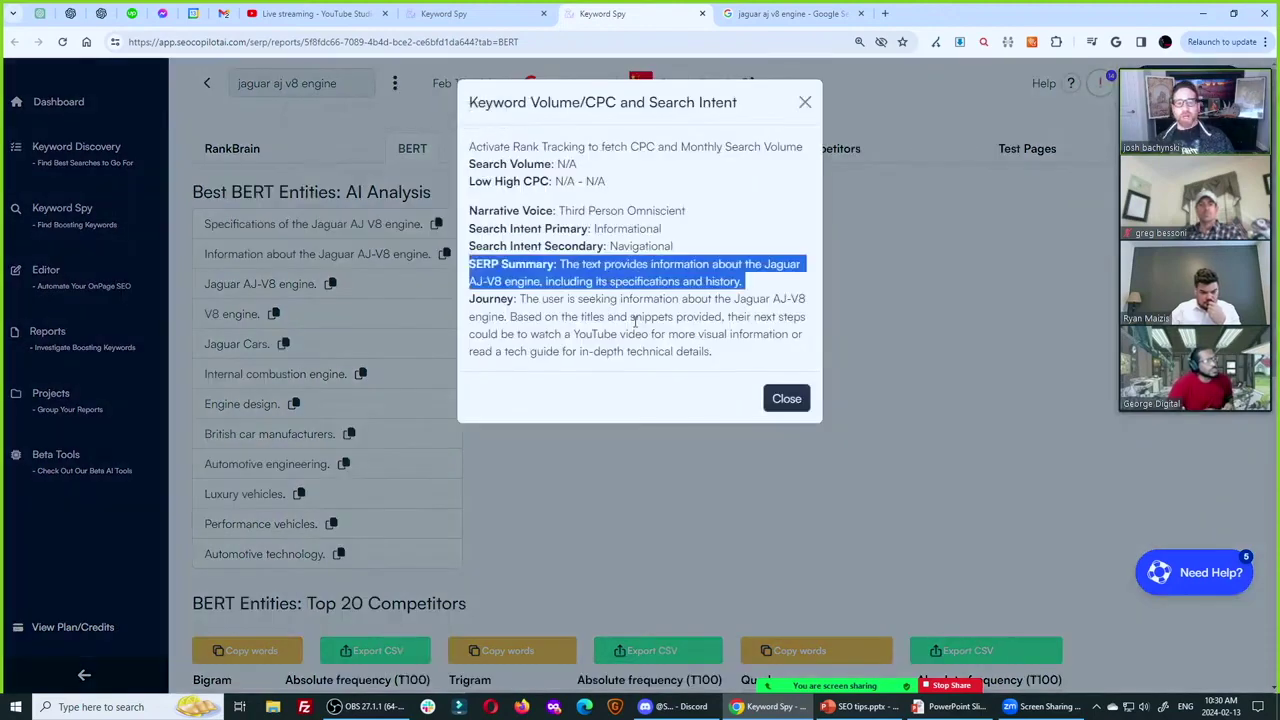
pyautogui.tripleClick(633, 312)
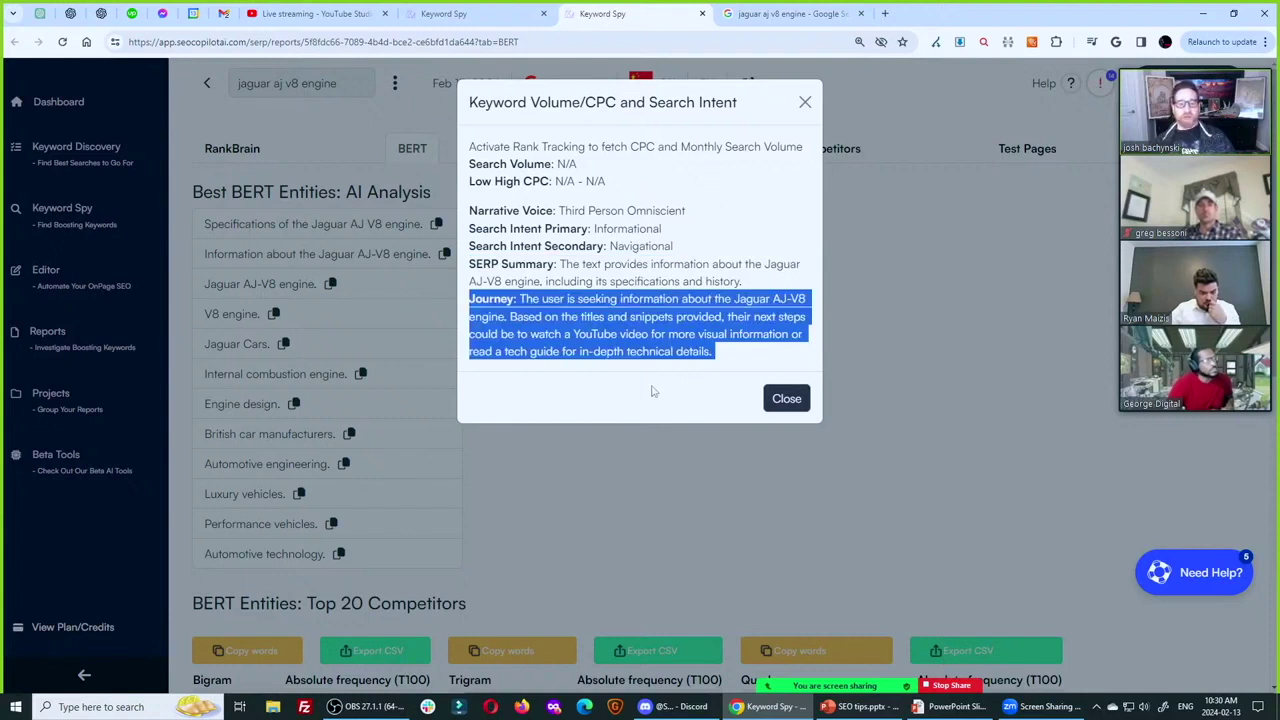
pyautogui.click(599, 344)
pyautogui.doubleClick(597, 334)
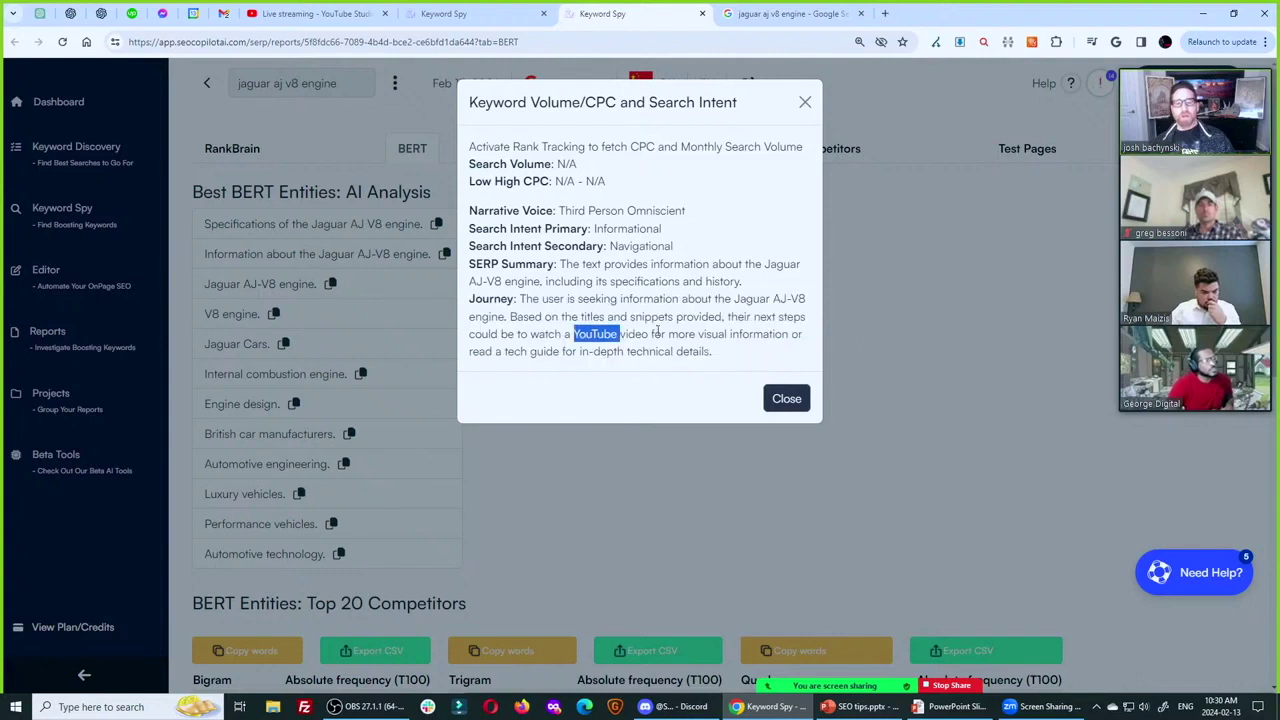
pyautogui.click(752, 347)
pyautogui.doubleClick(740, 333)
pyautogui.click(533, 352)
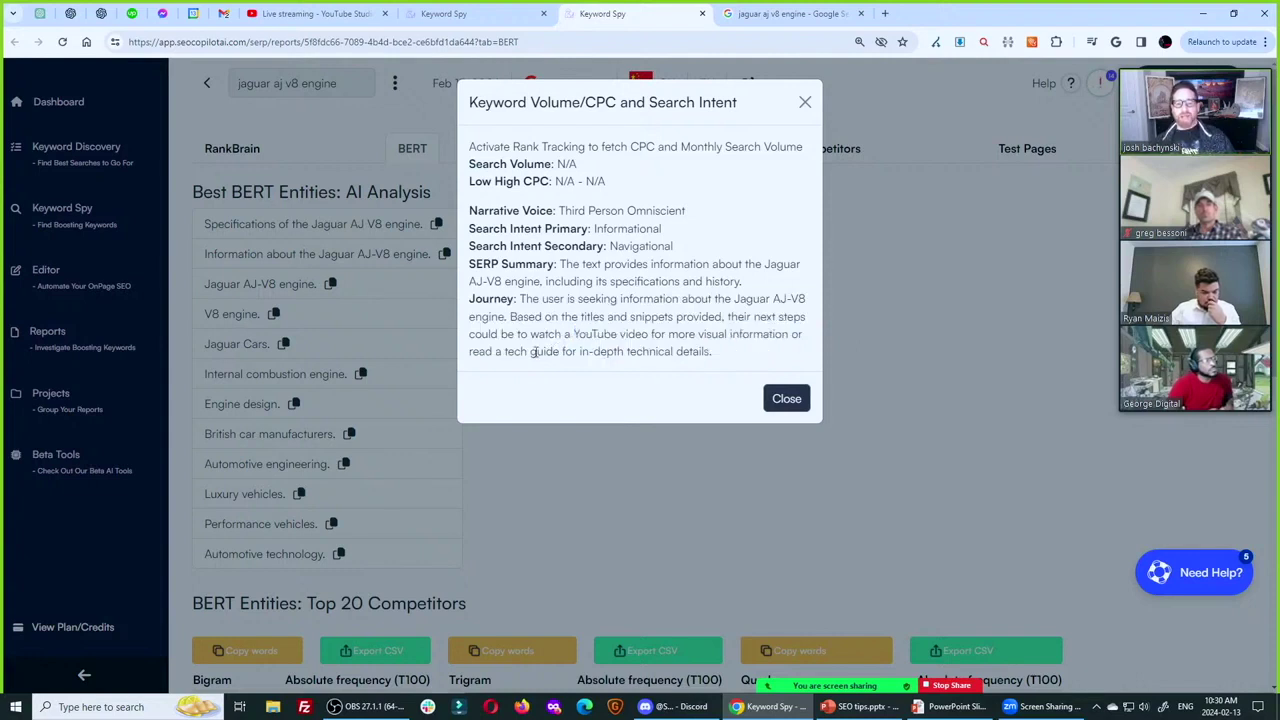
pyautogui.moveTo(505, 352); pyautogui.dragTo(755, 357)
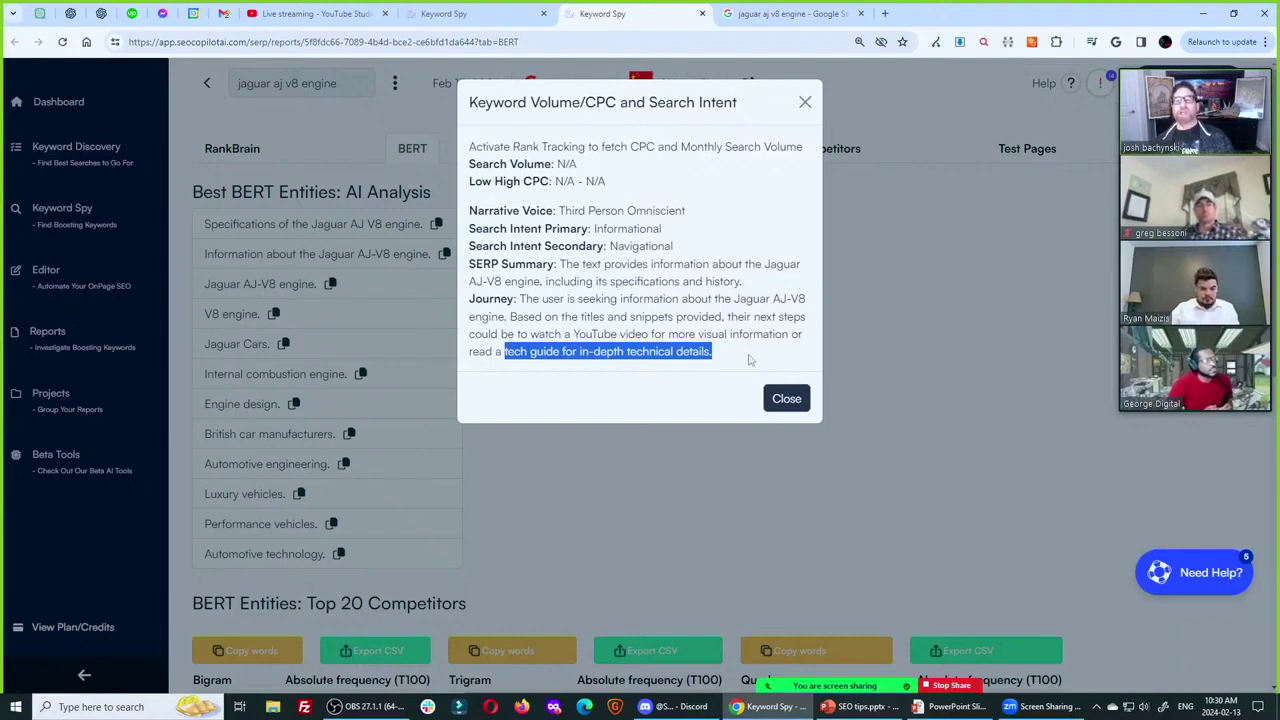
pyautogui.click(786, 398)
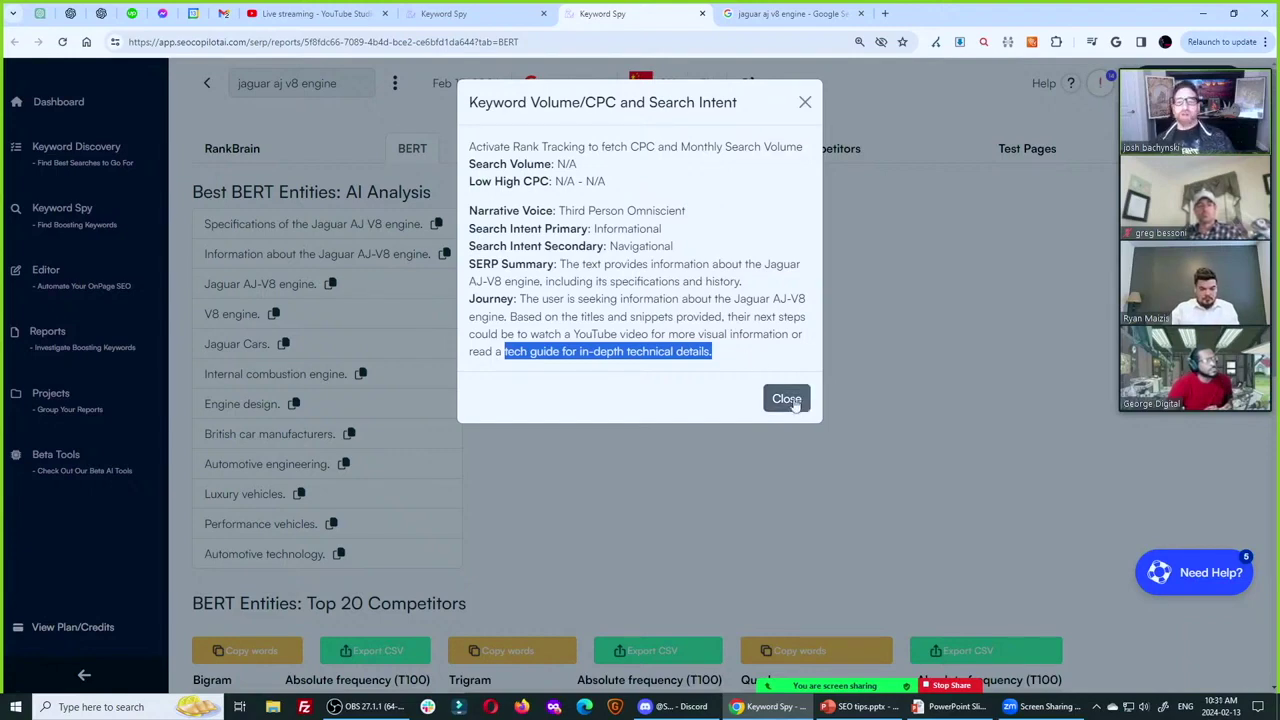
# Switch to a blank Notepad document and write the heading "S.H.E.E.A.T.T" with "Semantic" beneath it after an empty line.
pyautogui.click(448, 254)
pyautogui.write('S')
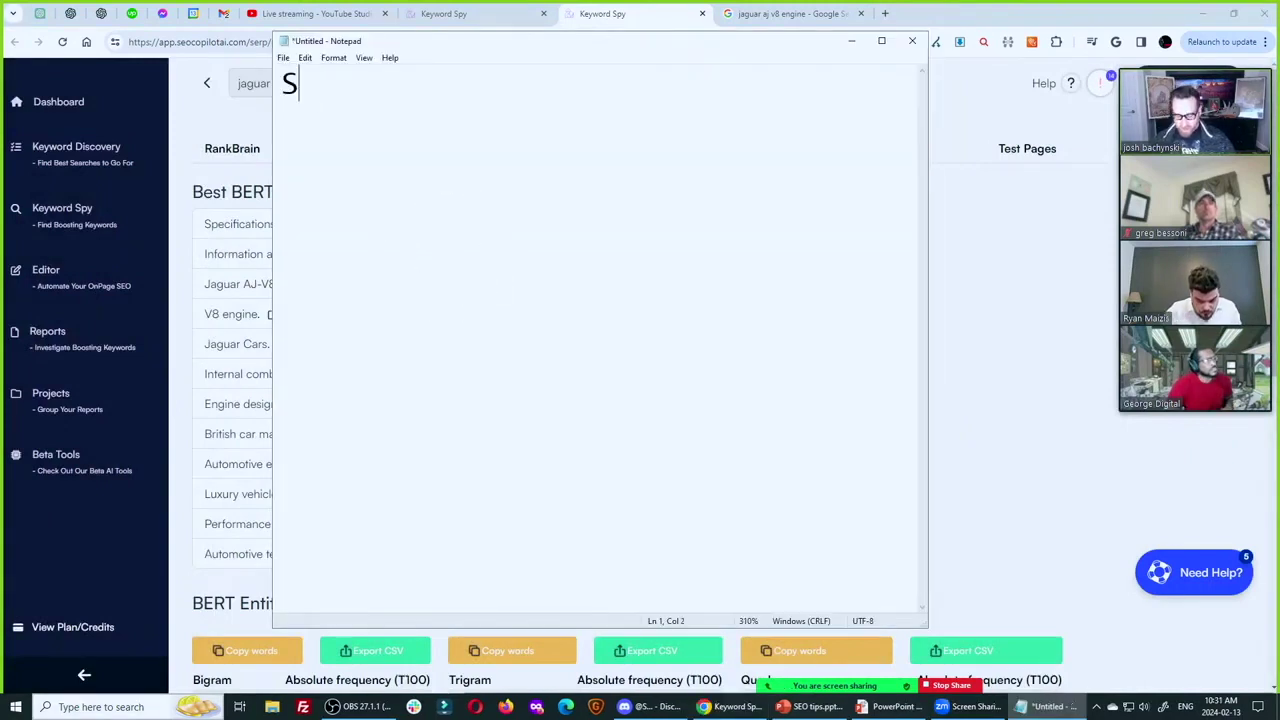
pyautogui.write('.H.E.')
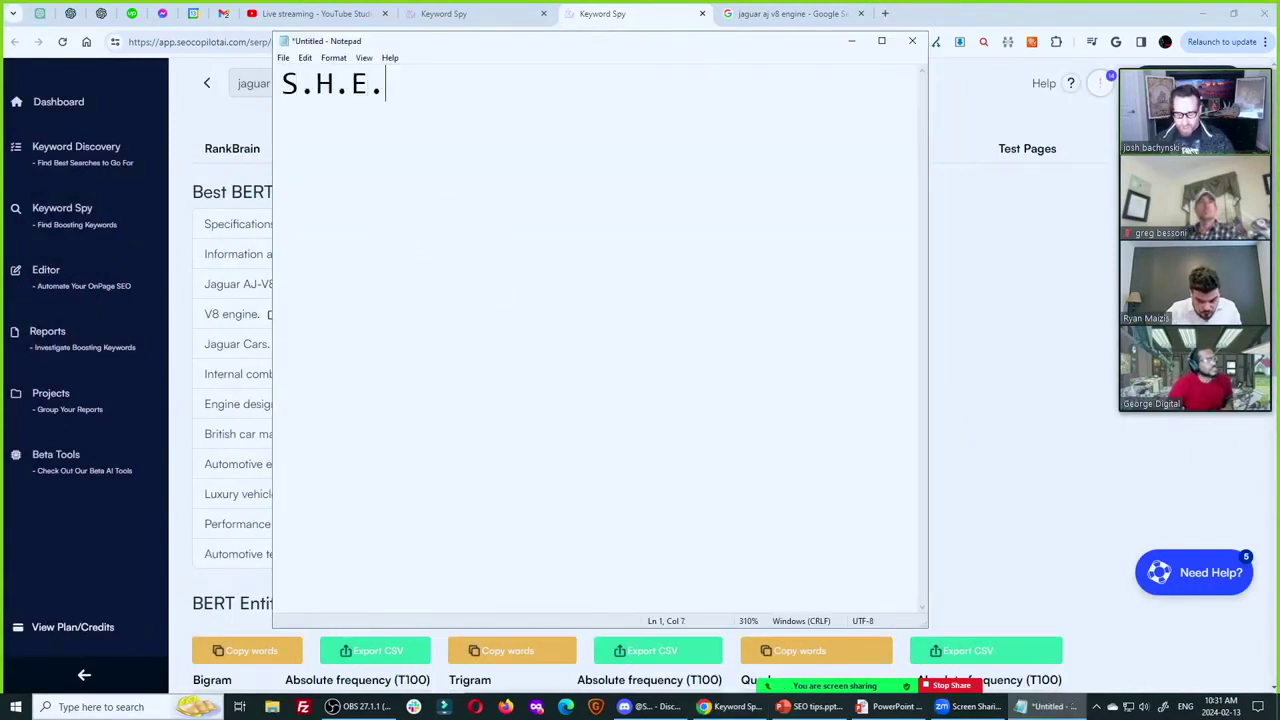
pyautogui.write('E.A.T.')
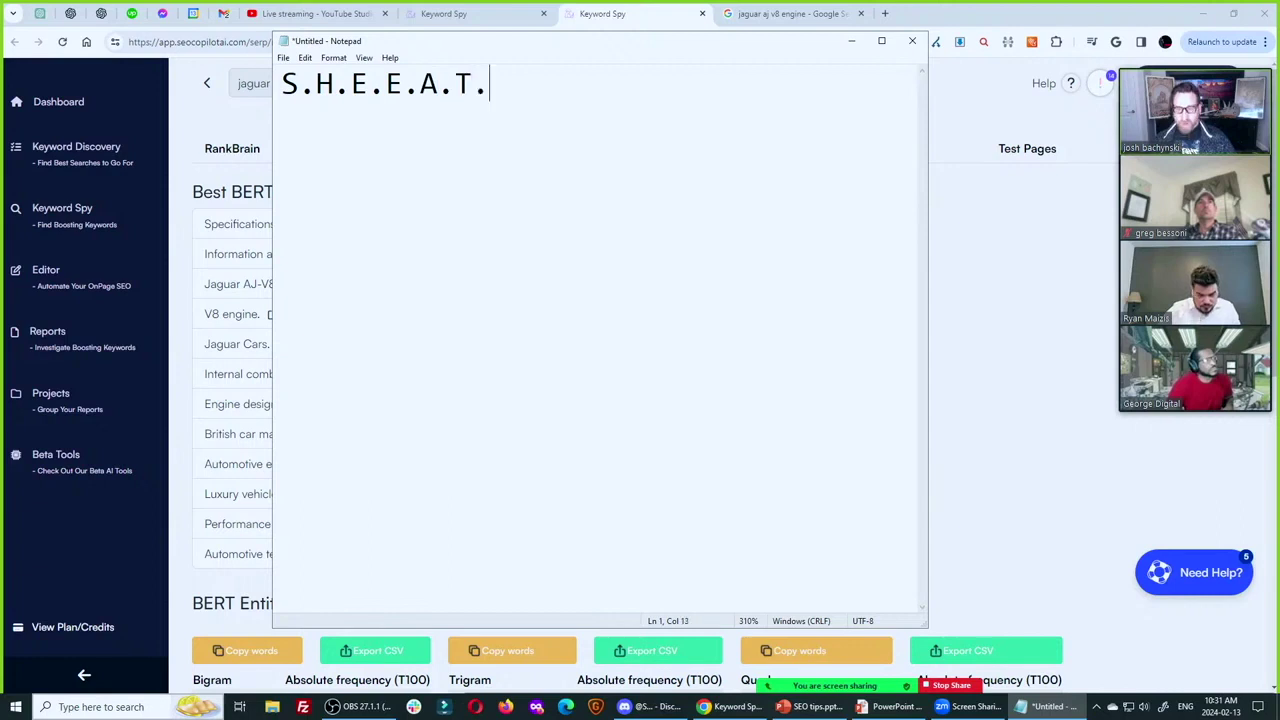
pyautogui.write('T  Semantic')
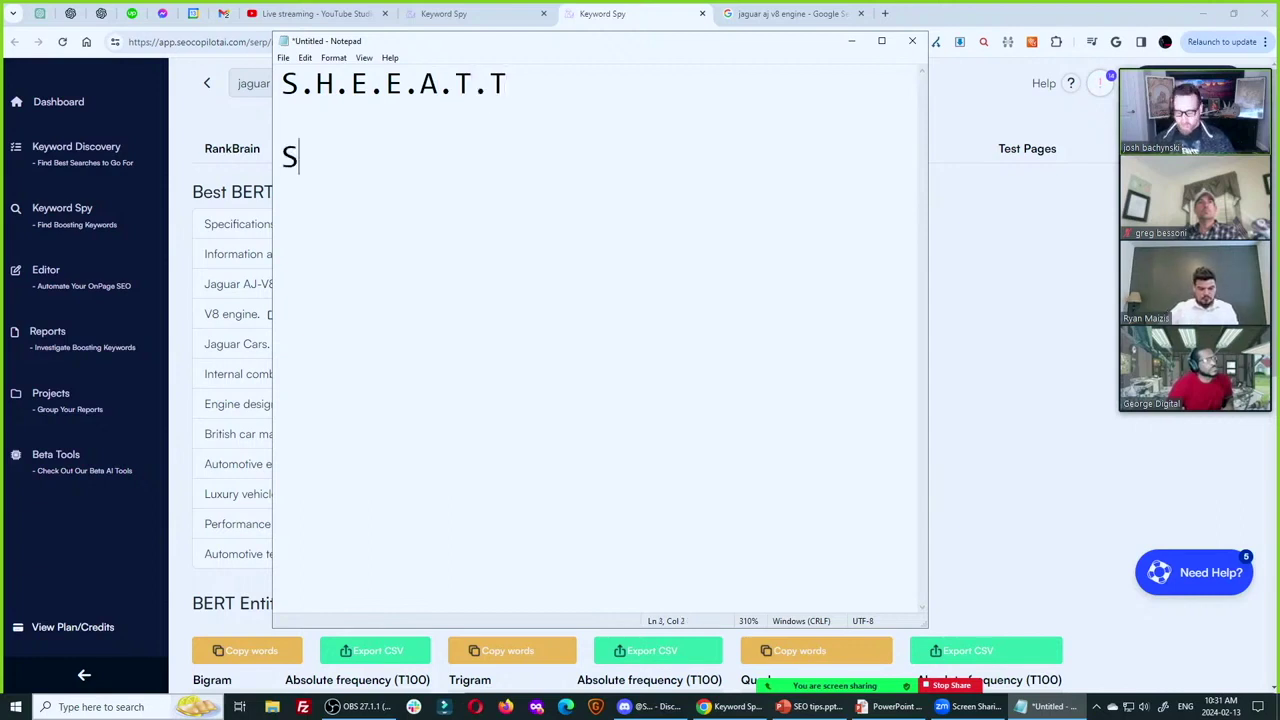
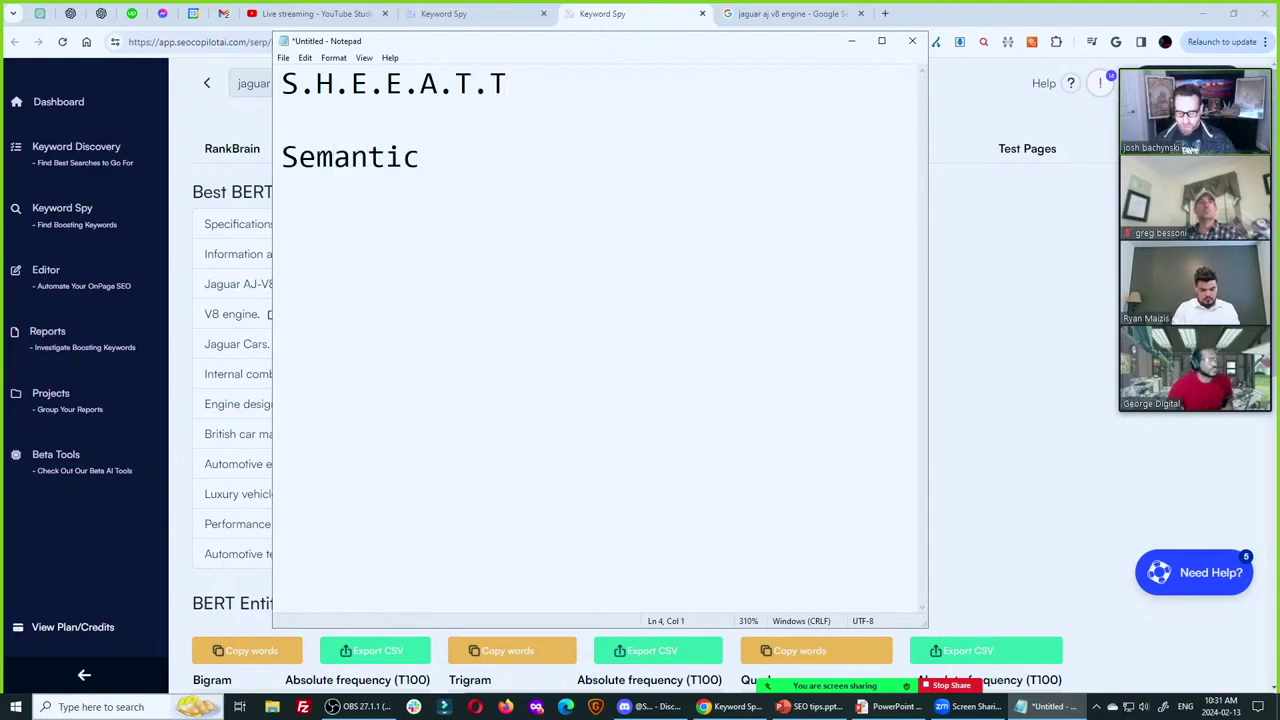
# Continue the list under "Semantic" with "Helpful", "Experience", "Expertise" and "Authority", each on its own line.
pyautogui.press('Return')
pyautogui.write('Experience')
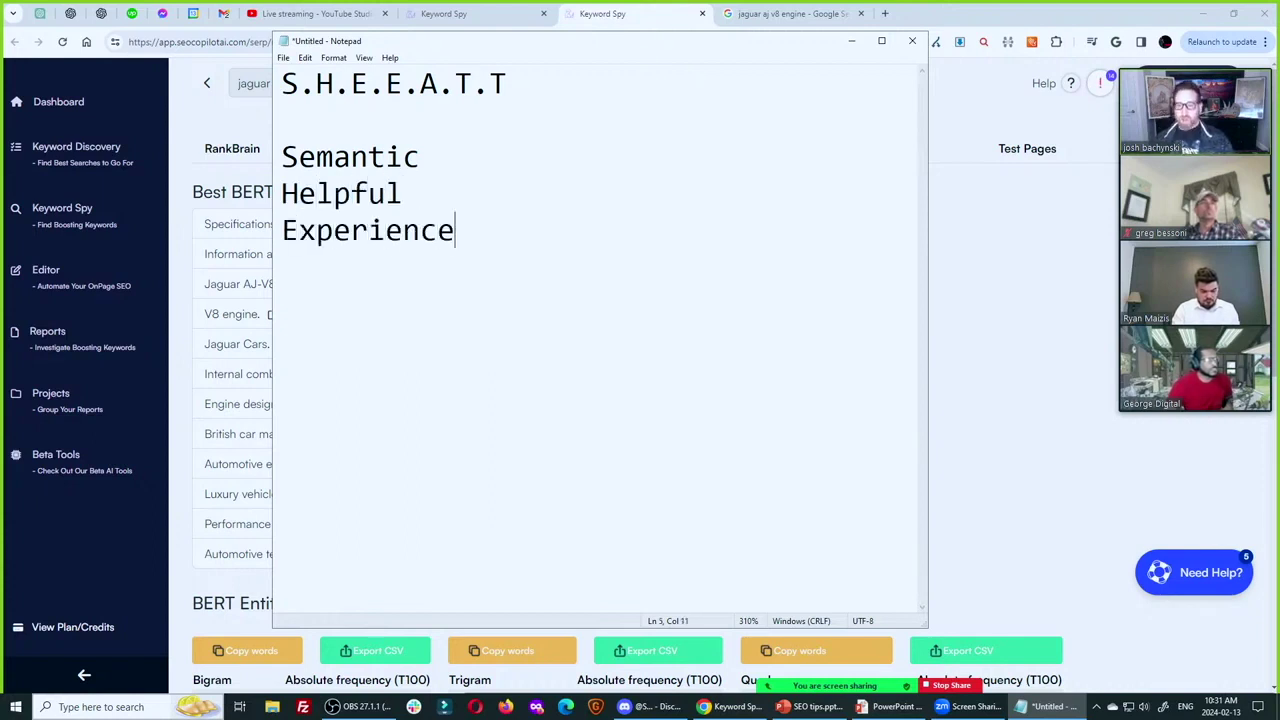
pyautogui.press('Return')
pyautogui.write('Ex')
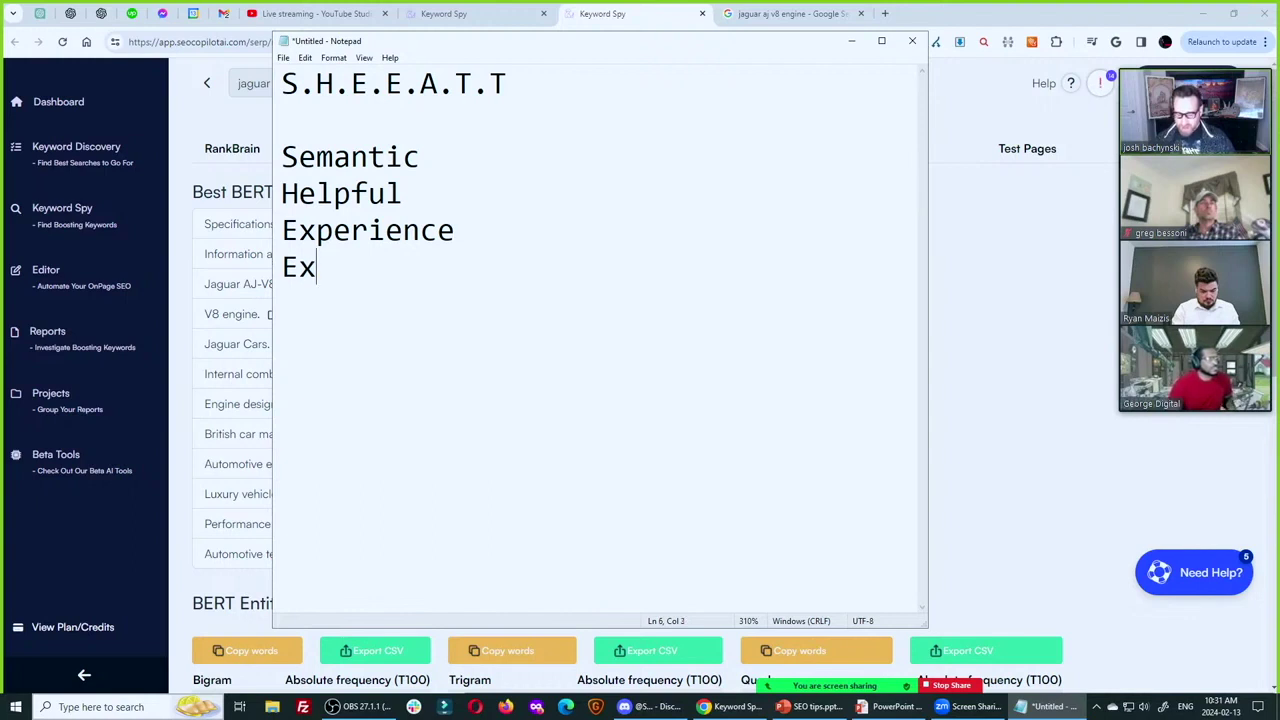
pyautogui.write('pertise')
pyautogui.press('Return')
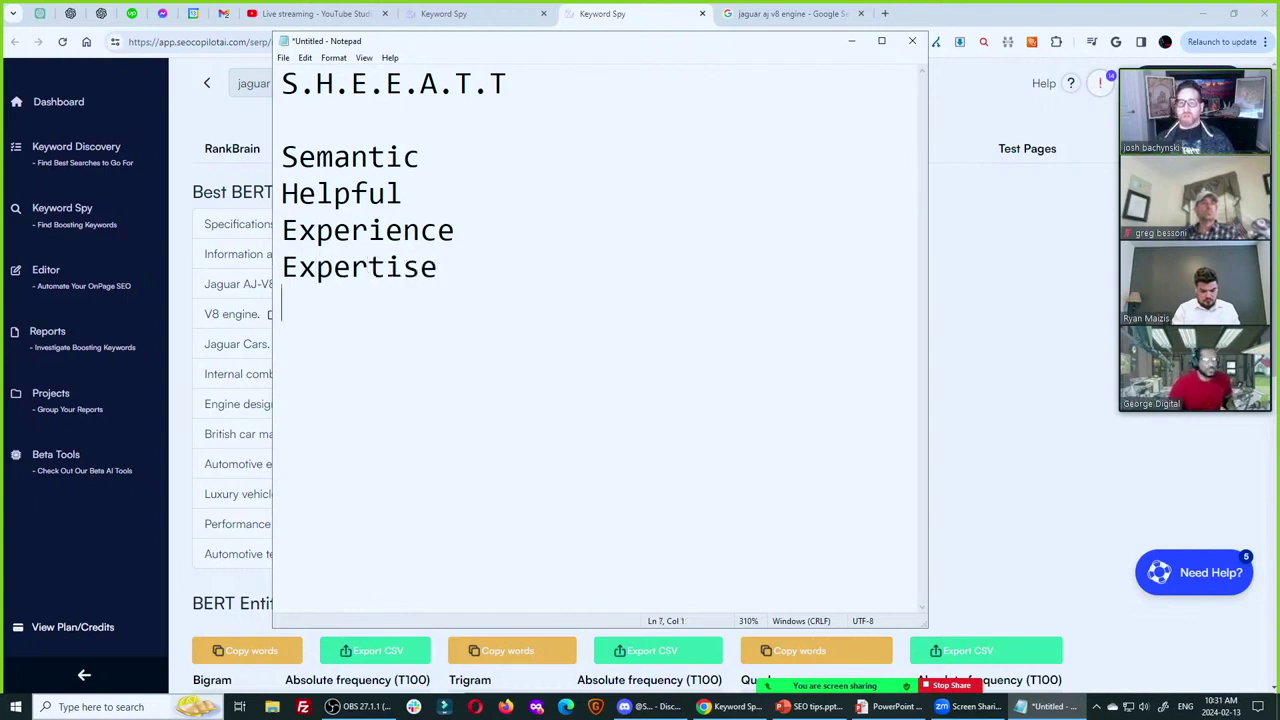
pyautogui.write('Authority')
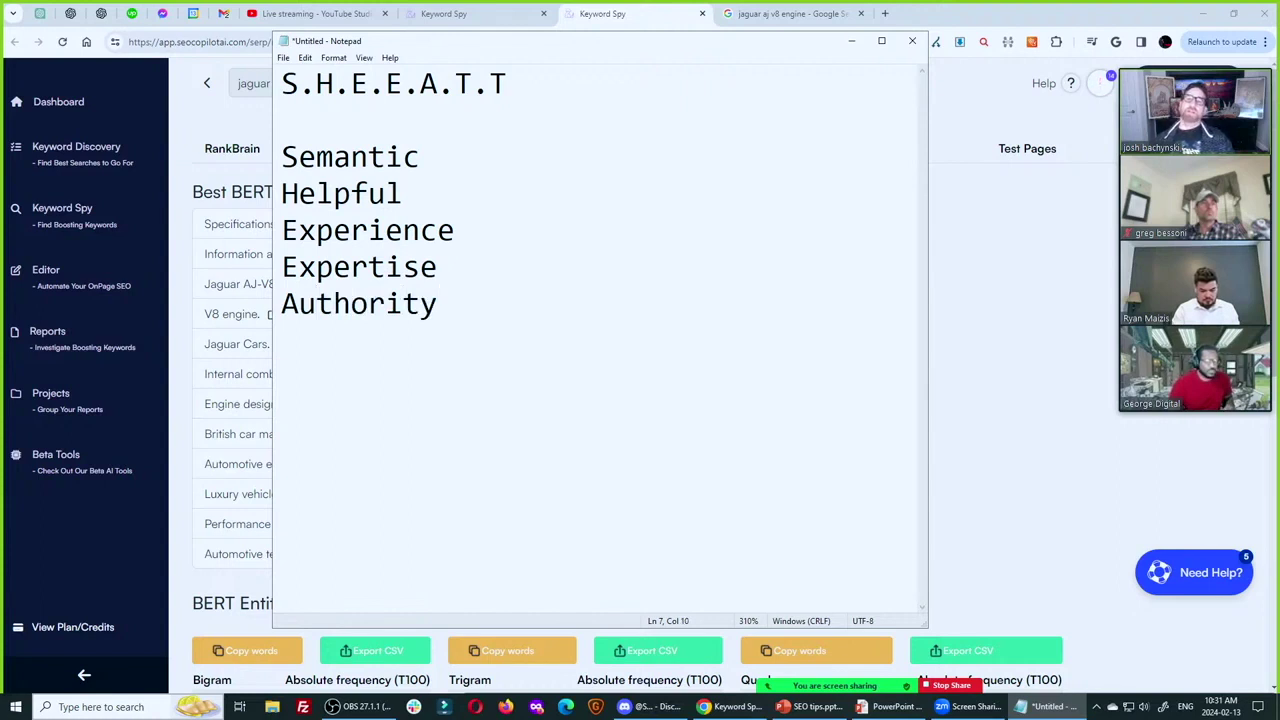
# Highlight parts of the "S.H.E.E.A.T.T" heading, including its first letter, and the matching word "Semantic".
pyautogui.click(350, 84)
pyautogui.moveTo(352, 84); pyautogui.dragTo(508, 84)
pyautogui.click(352, 84)
pyautogui.click(318, 84)
pyautogui.moveTo(318, 84); pyautogui.dragTo(442, 88)
pyautogui.click(316, 86)
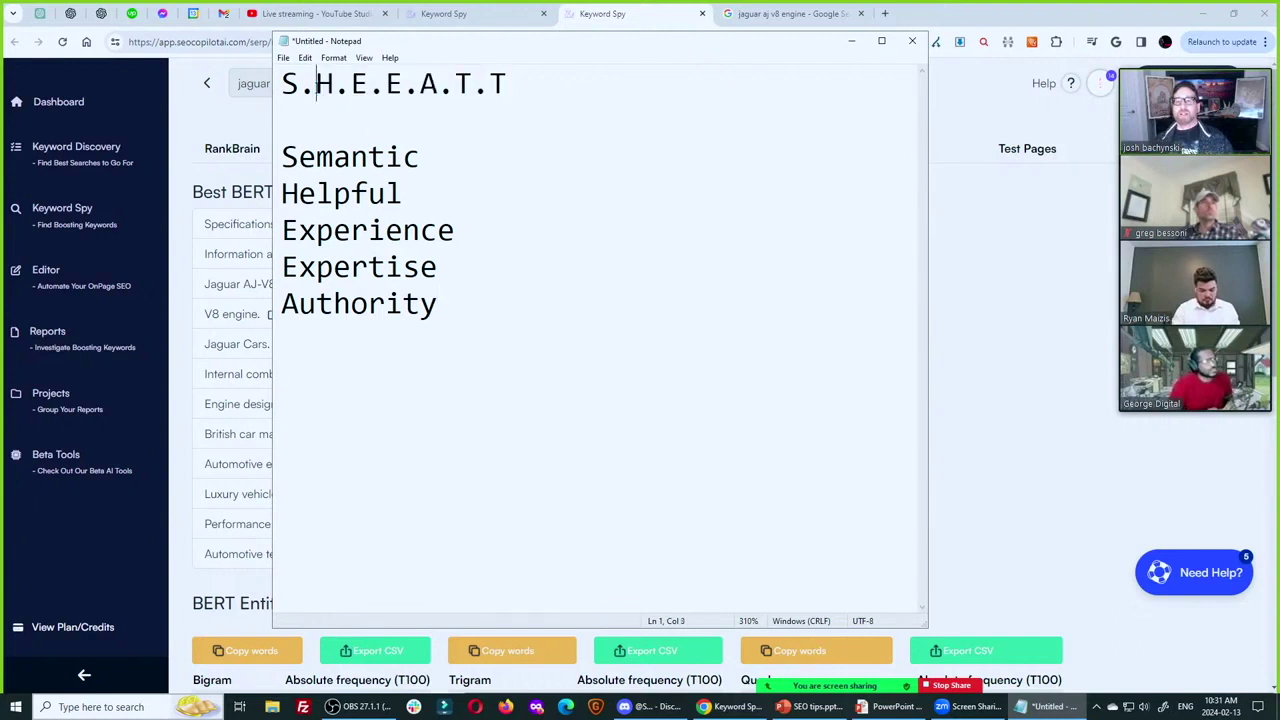
pyautogui.moveTo(300, 84); pyautogui.dragTo(281, 84)
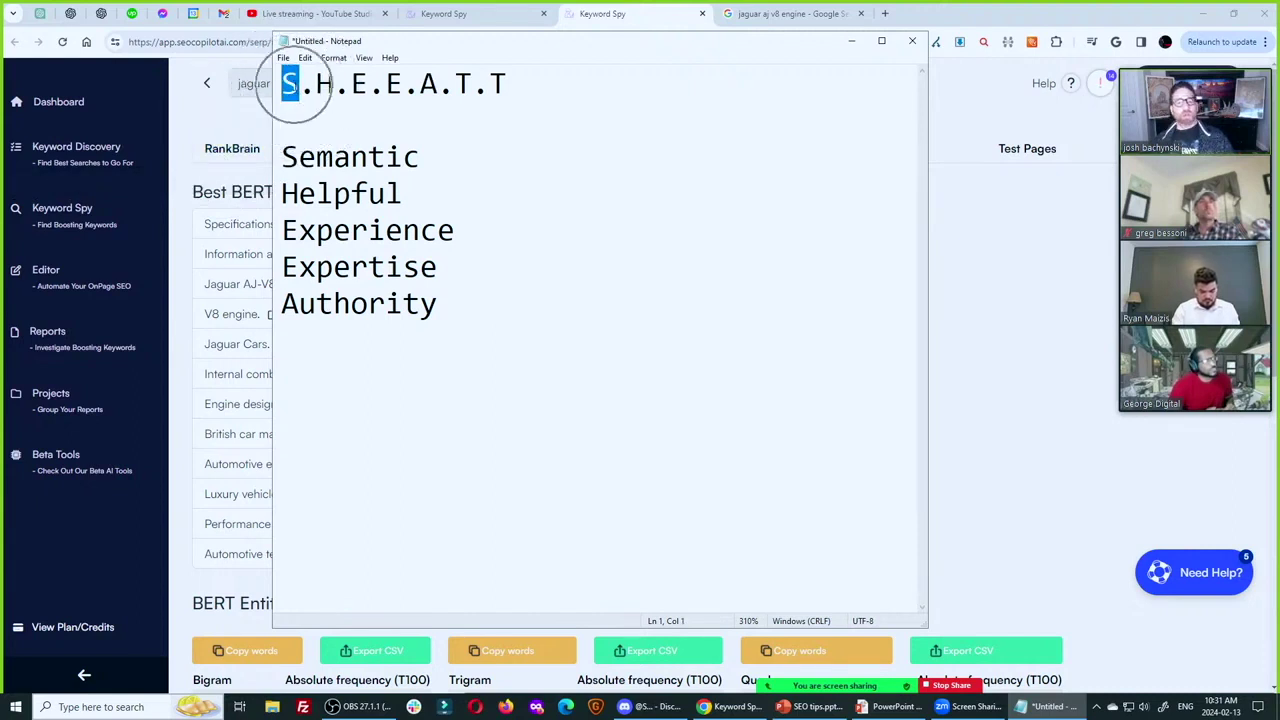
pyautogui.doubleClick(355, 157)
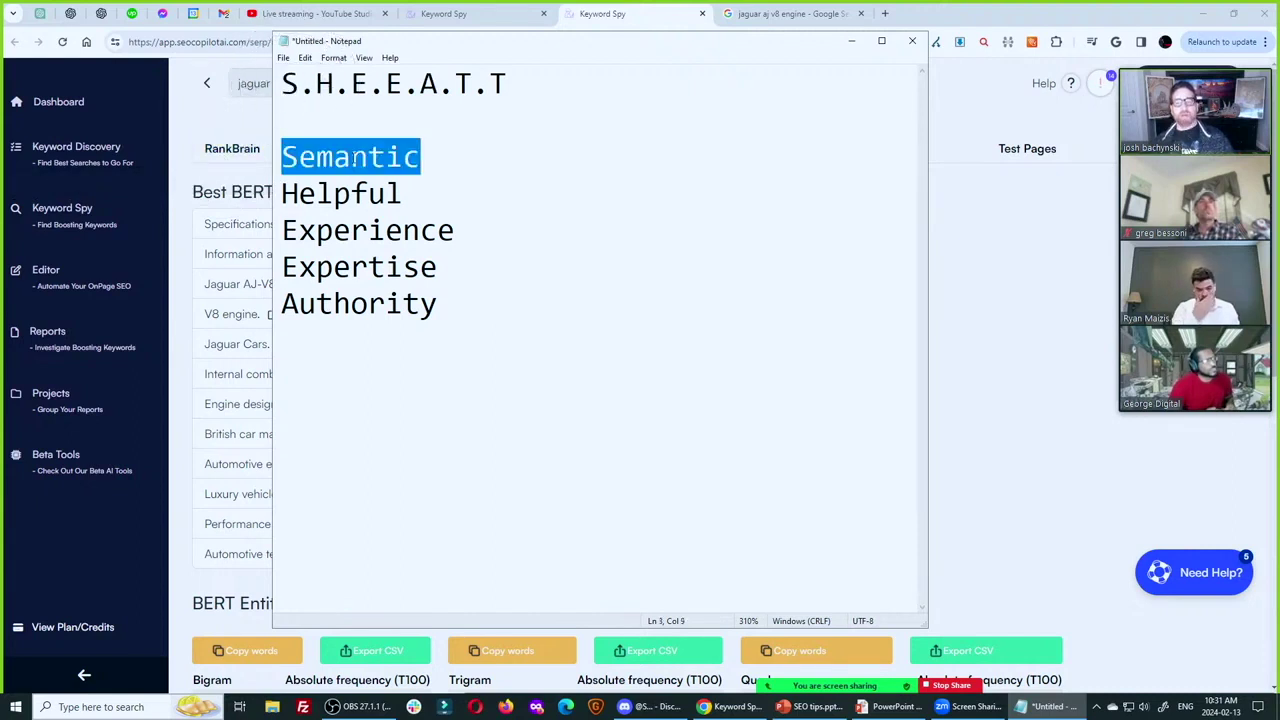
# Add "Trustworthy" and "Timeliness" on separate lines below "Authority".
pyautogui.click(460, 293)
pyautogui.press('Return')
pyautogui.write('Trust')
pyautogui.hotkey('shift', 'Home')
pyautogui.press('End')
pyautogui.write('worthy')
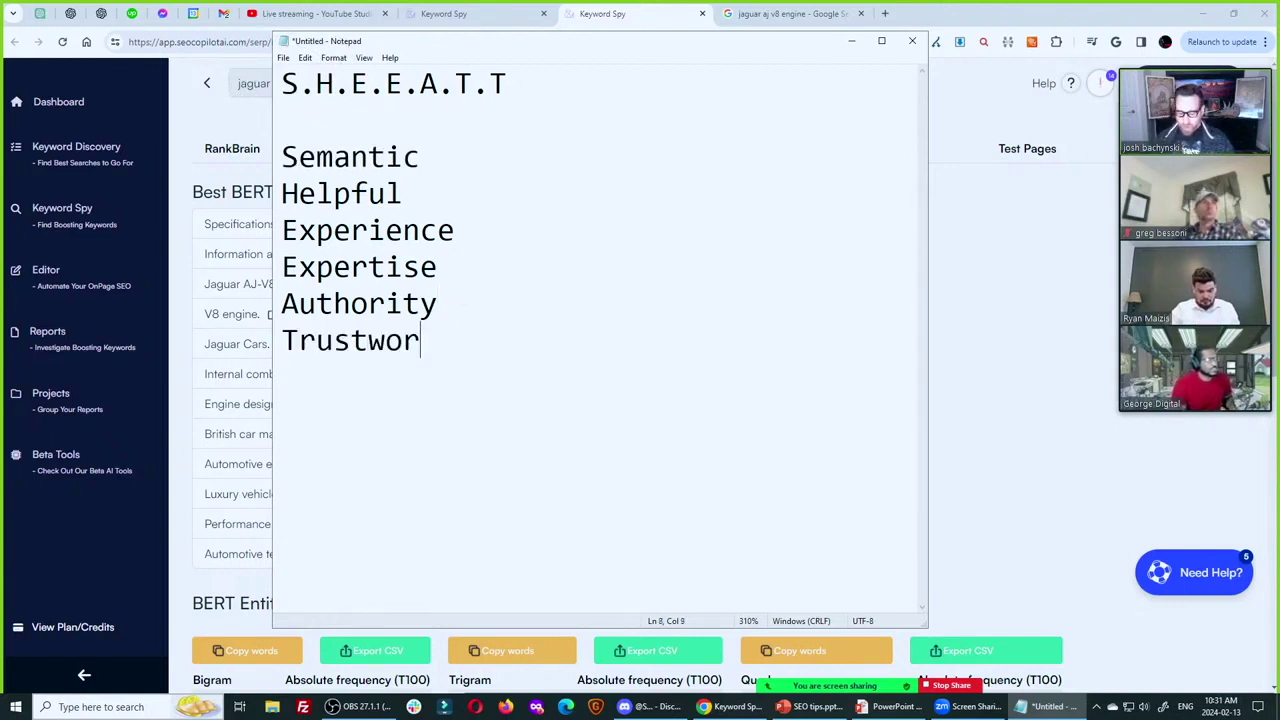
pyautogui.doubleClick(371, 341)
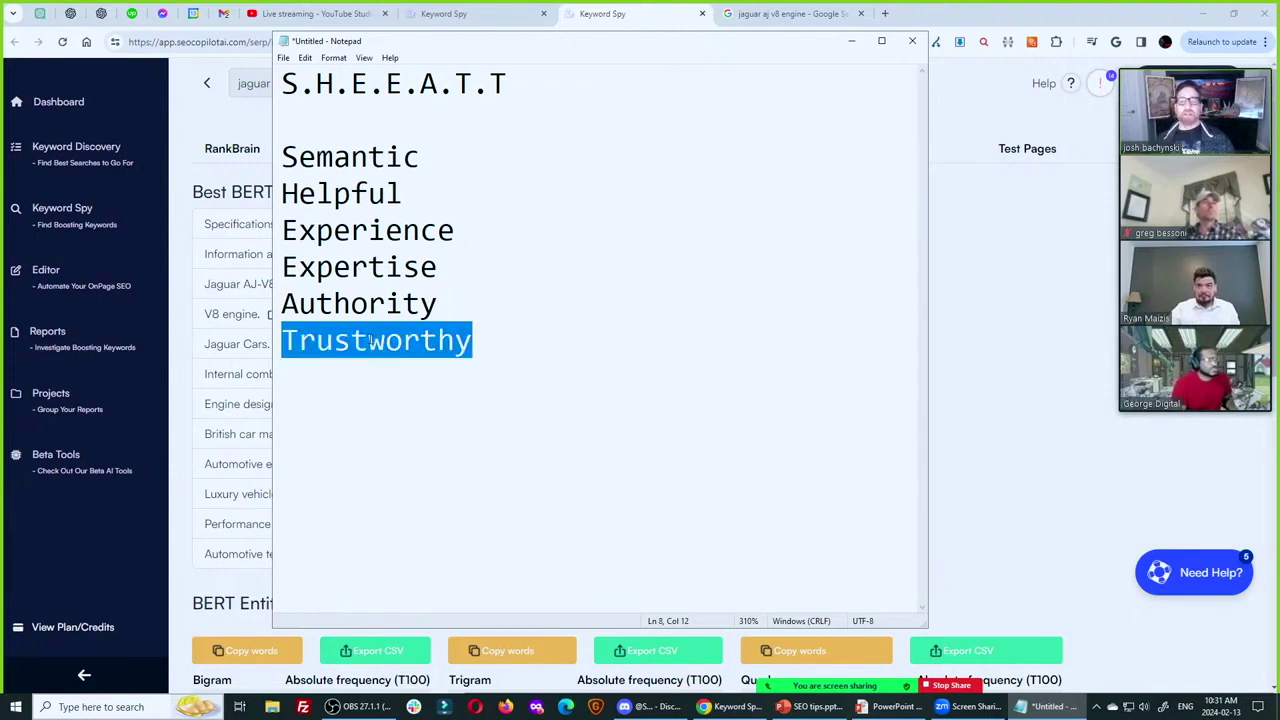
pyautogui.press('Right')
pyautogui.press('Return')
pyautogui.write('Timeliness')
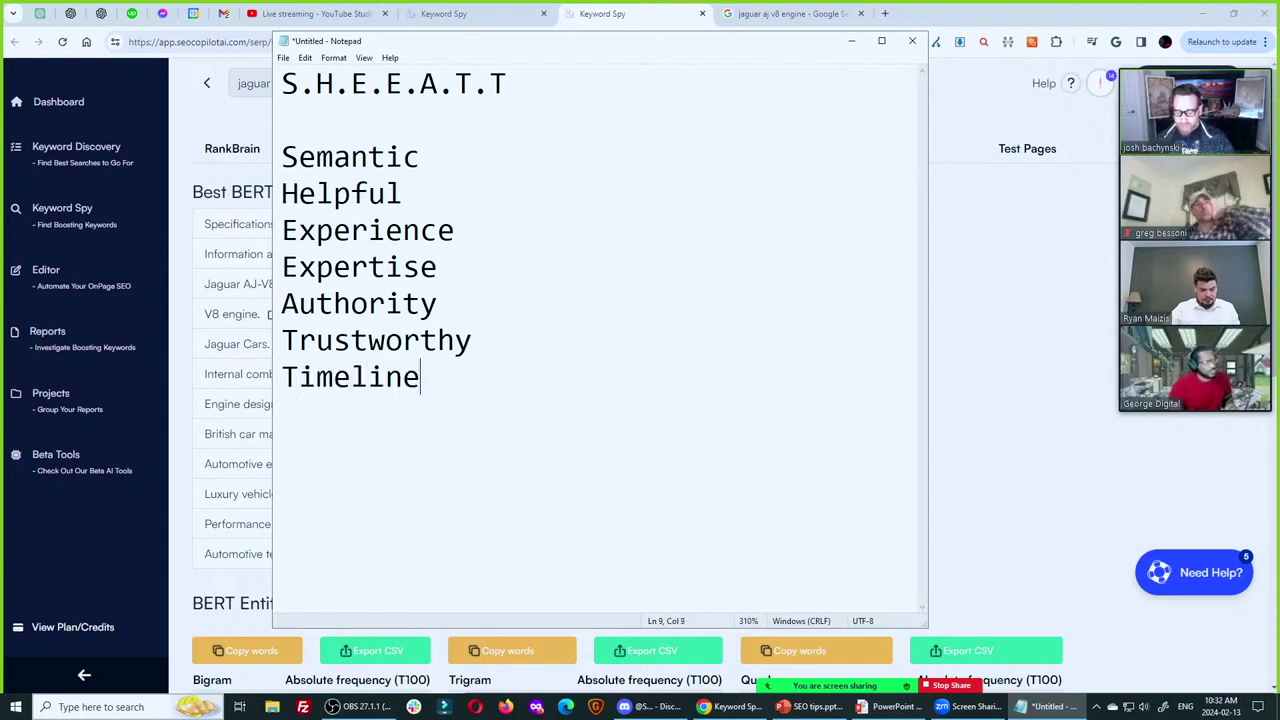
# Highlight "Timeliness", the whole acronym heading, and the terms "Semantic", "Helpful", "Experience" and "Expertise" one after another.
pyautogui.doubleClick(364, 383)
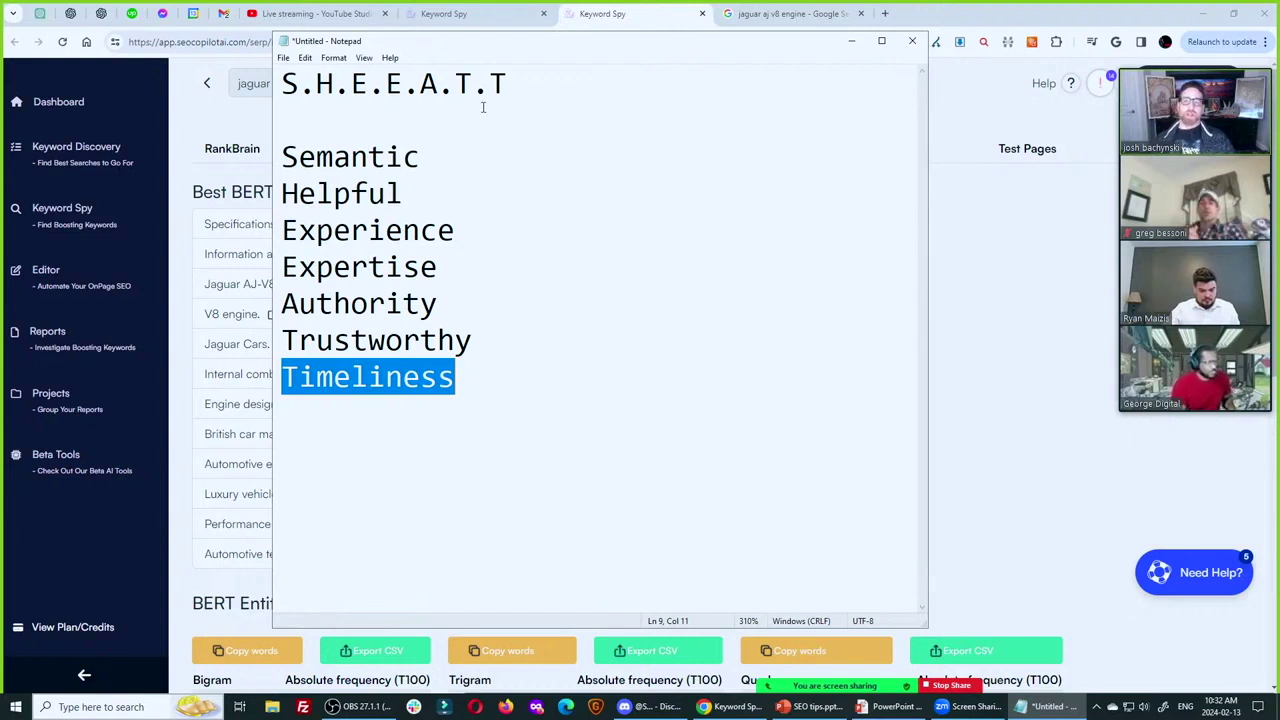
pyautogui.moveTo(507, 86); pyautogui.dragTo(280, 86)
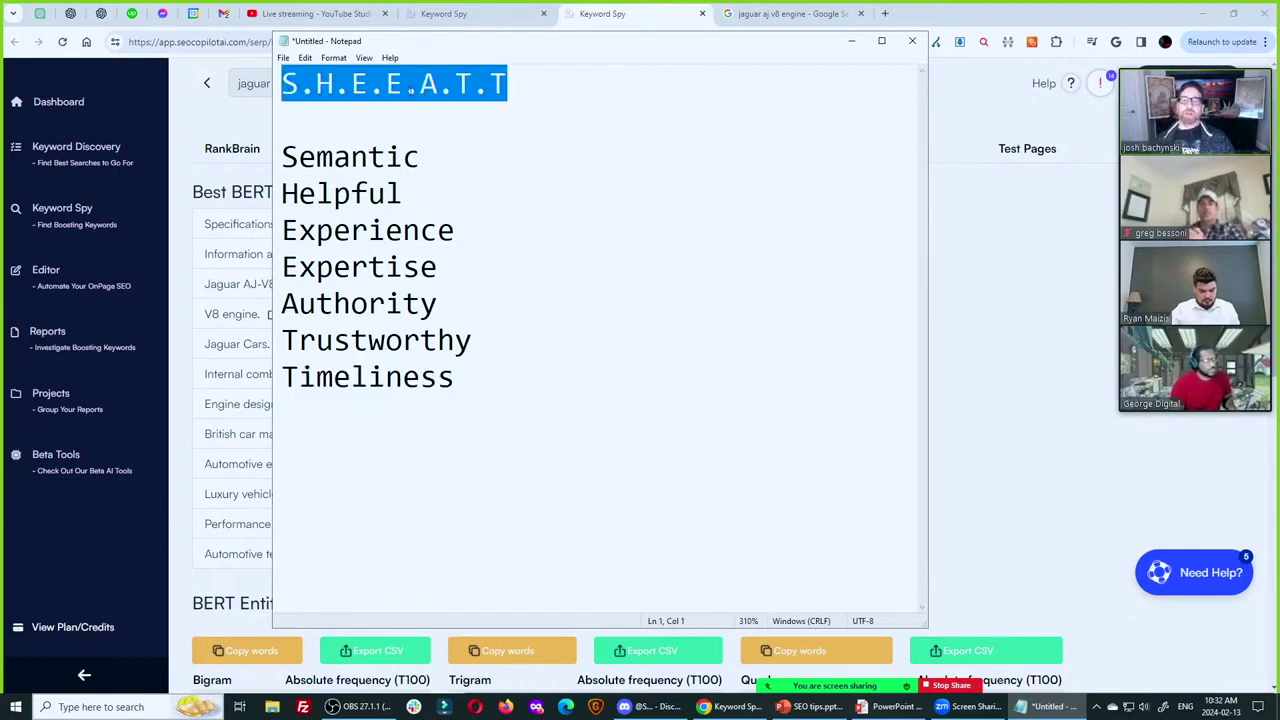
pyautogui.keyDown('ctrl'); pyautogui.scroll(12, 292, 397); pyautogui.keyUp('ctrl')
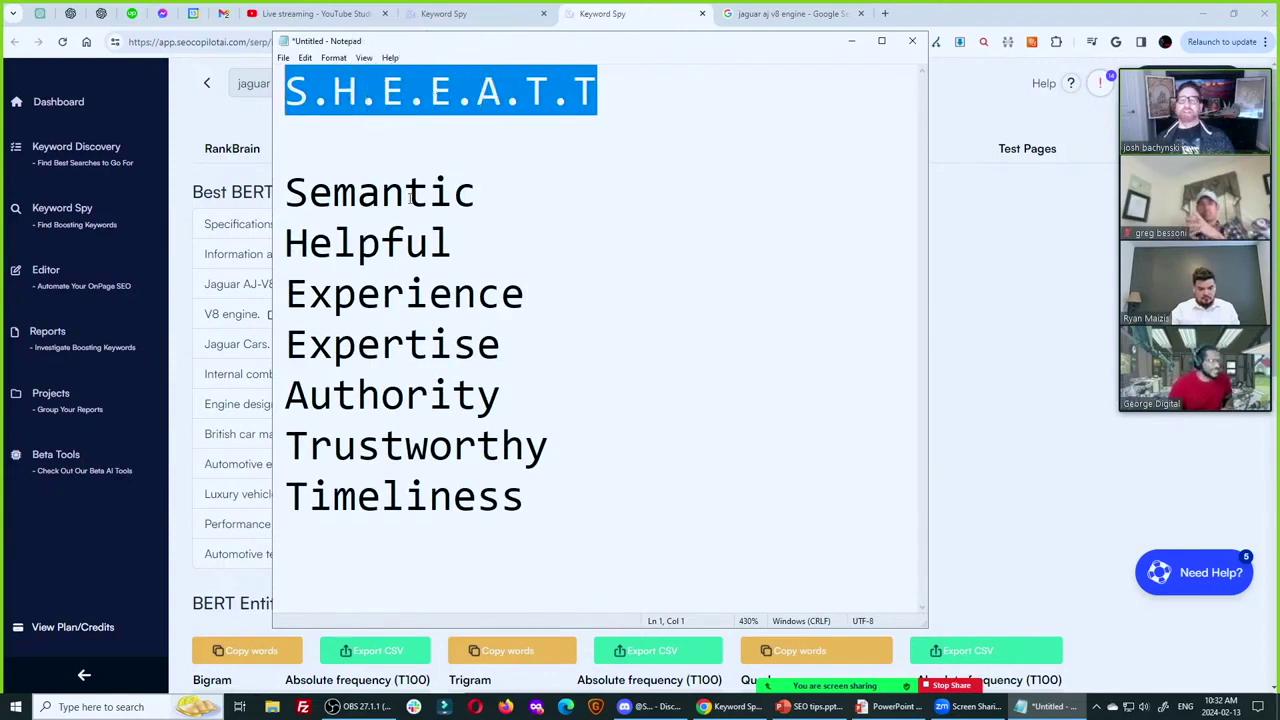
pyautogui.doubleClick(380, 190)
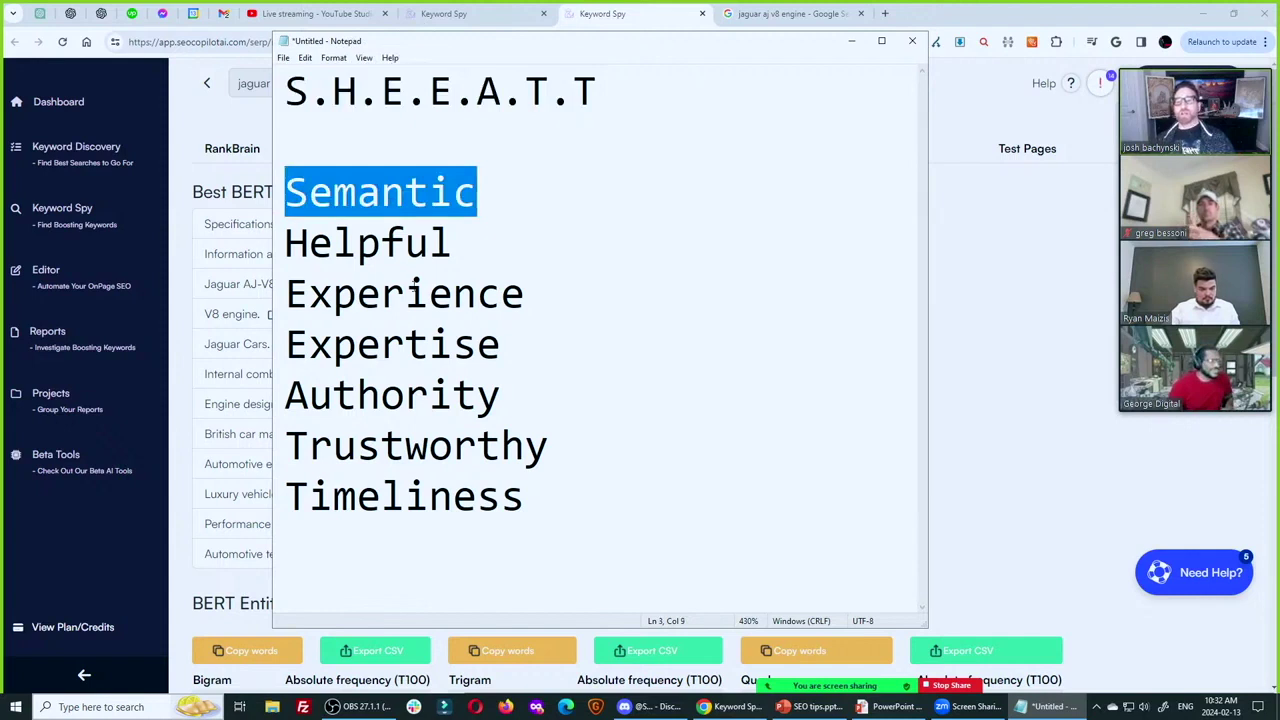
pyautogui.doubleClick(378, 245)
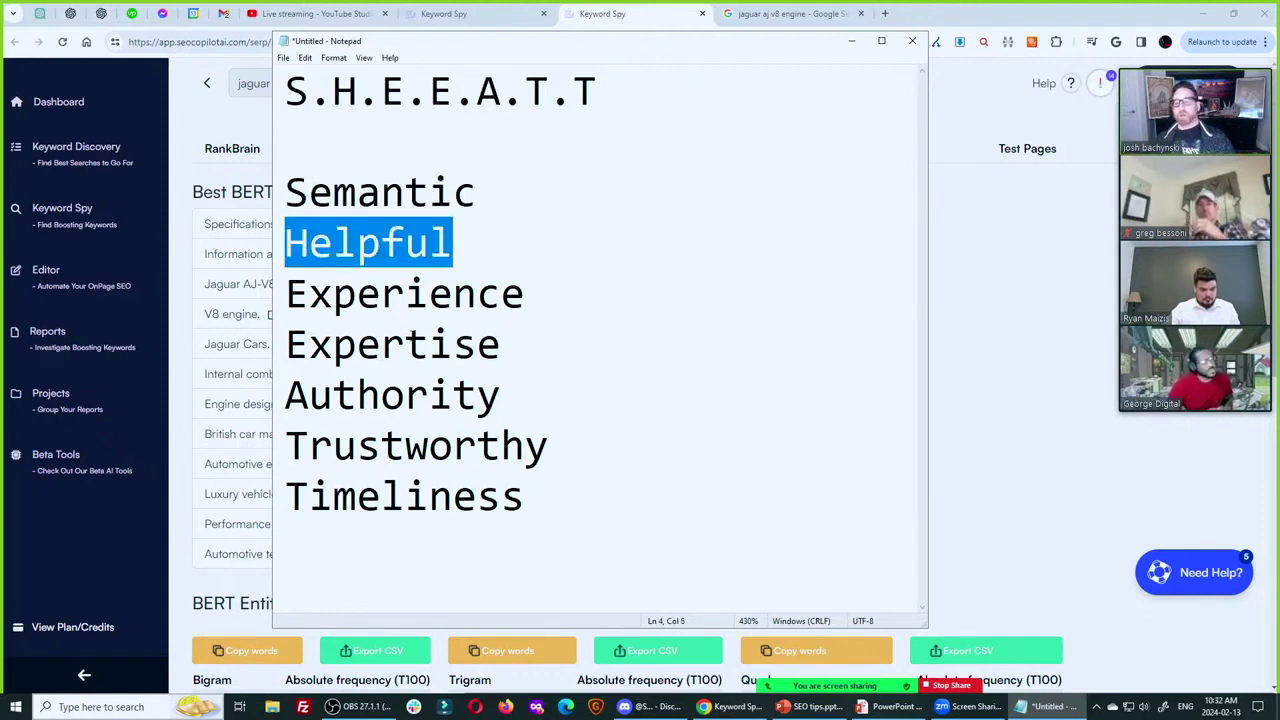
pyautogui.click(454, 244)
pyautogui.write('l')
pyautogui.press('BackSpace')
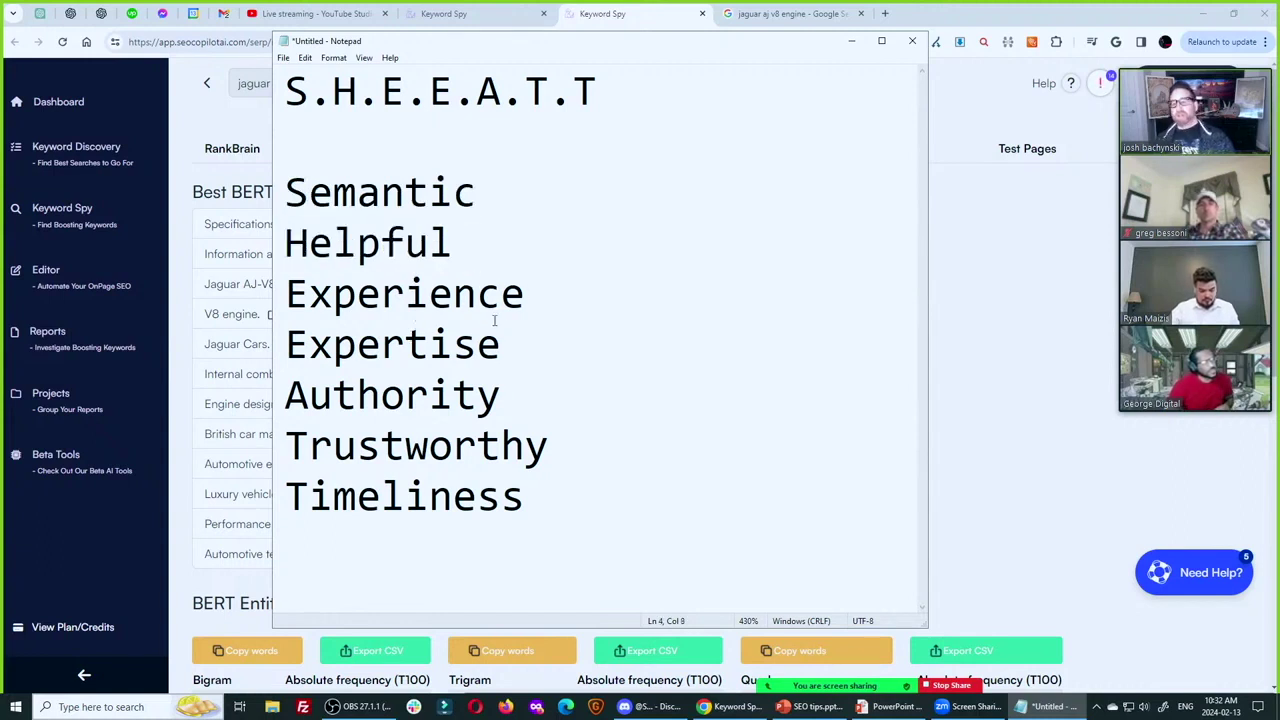
pyautogui.doubleClick(477, 310)
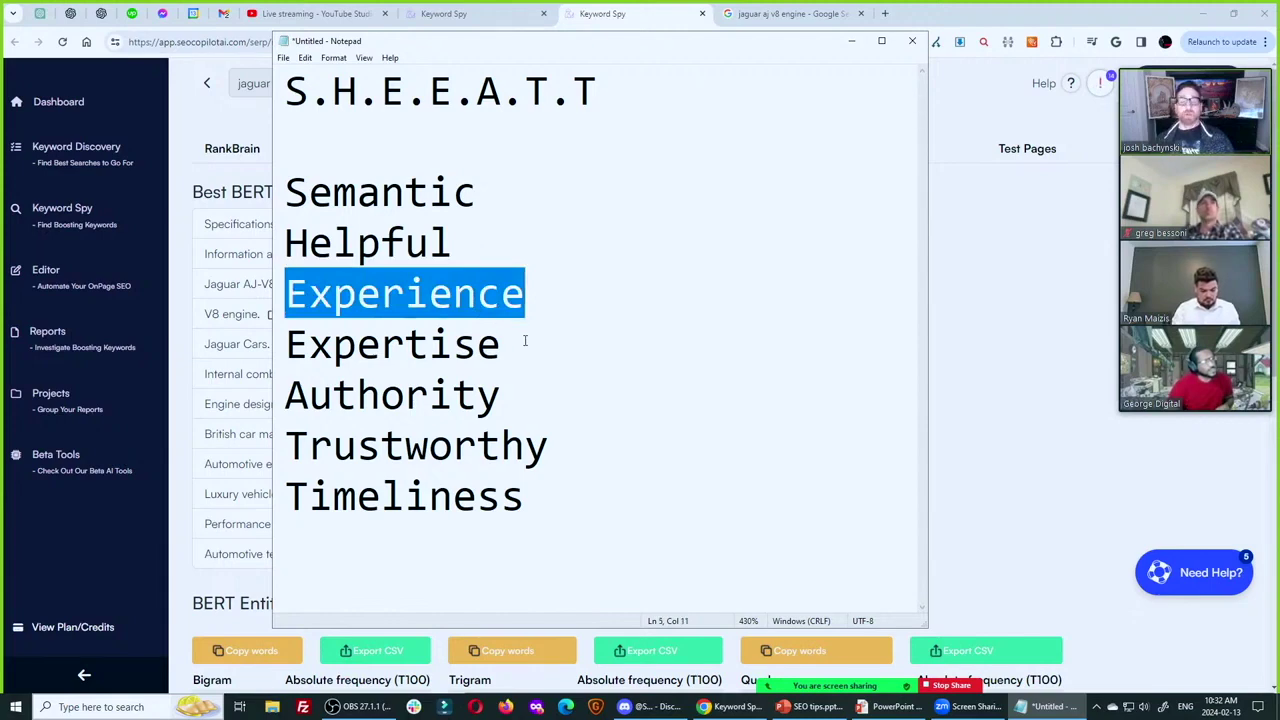
pyautogui.doubleClick(420, 347)
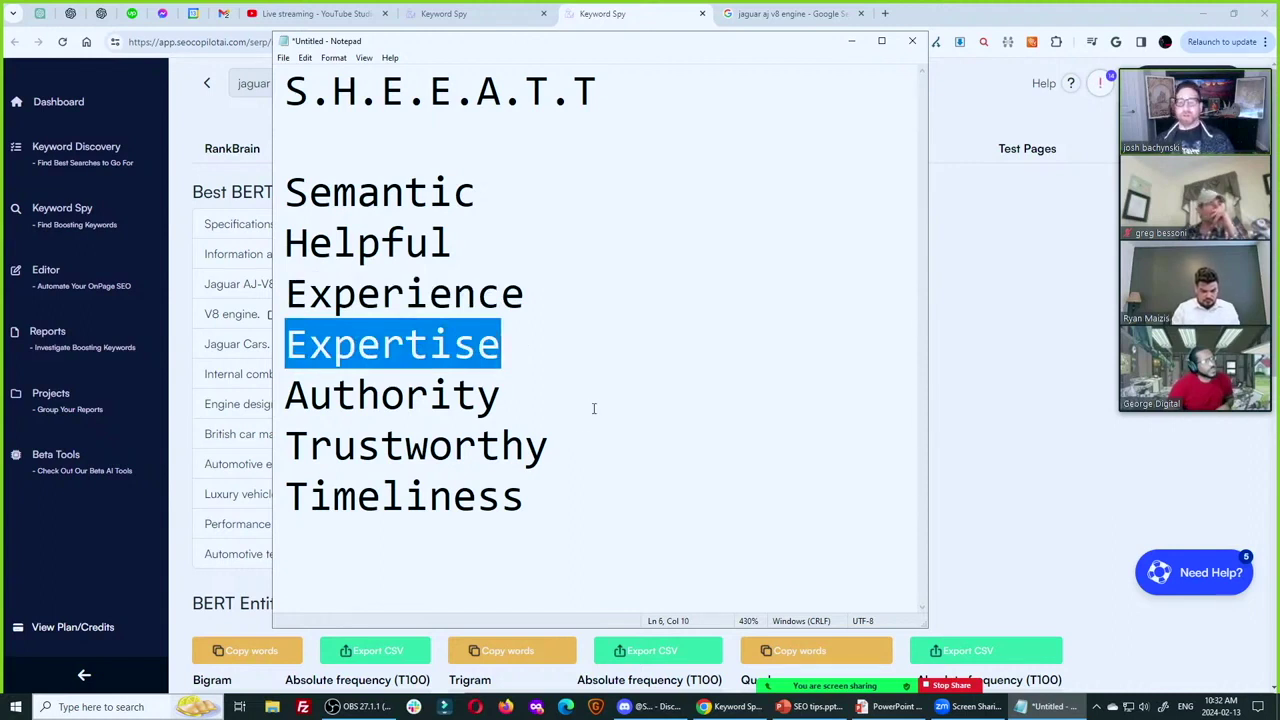
# Add the line "...these words must go on your page..." below "Timeliness" and highlight the list from "Semantic" to "Timeliness".
pyautogui.click(588, 489)
pyautogui.press('Return')
pyautogui.write('these wor')
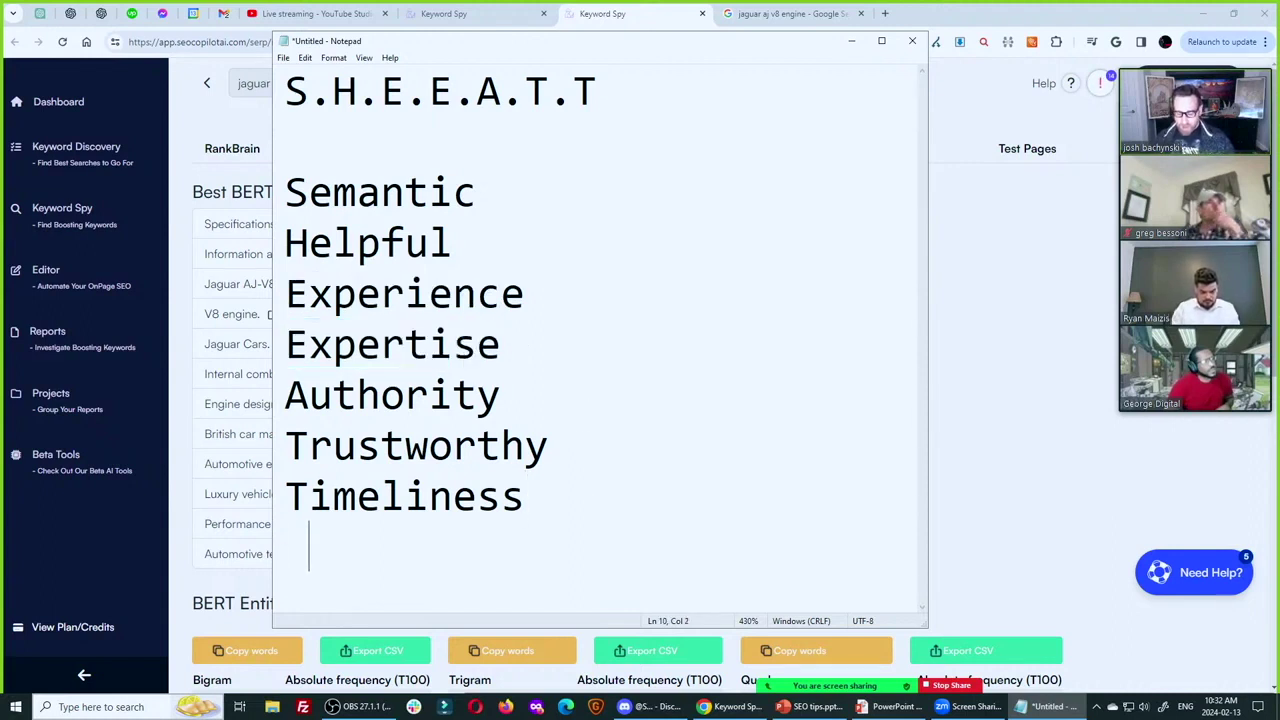
pyautogui.write('ds must ')
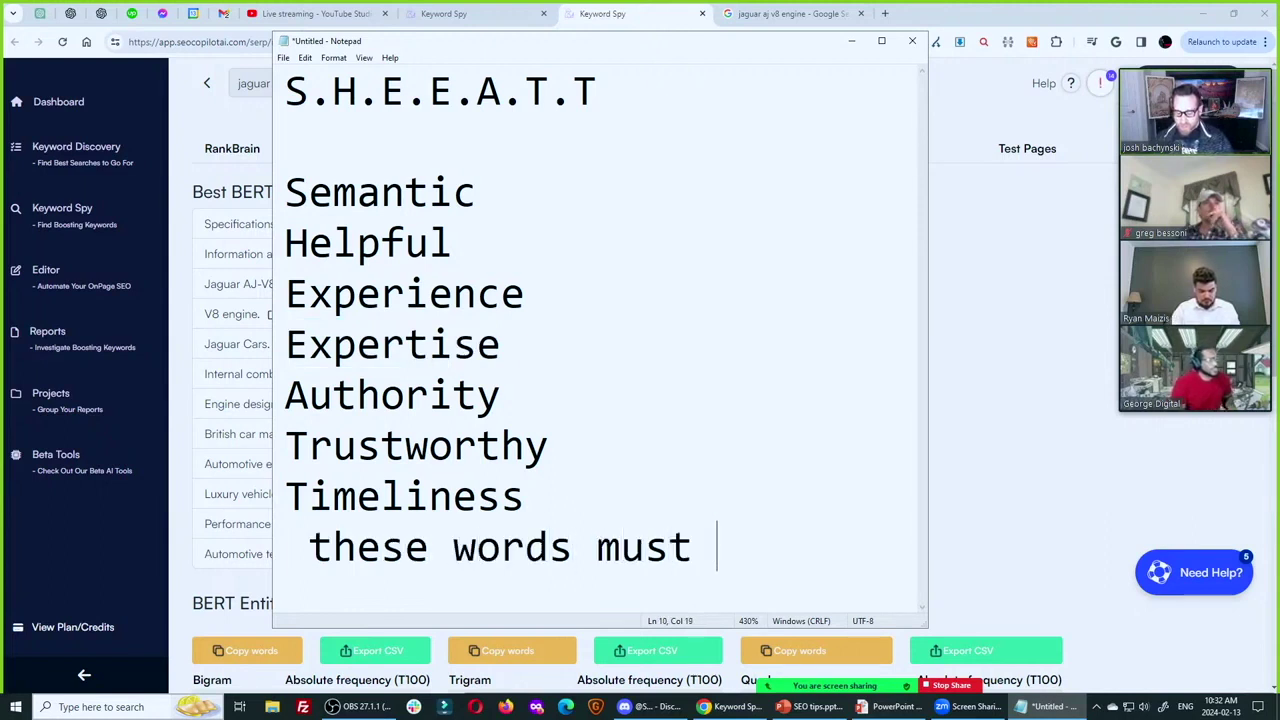
pyautogui.write('go on your page')
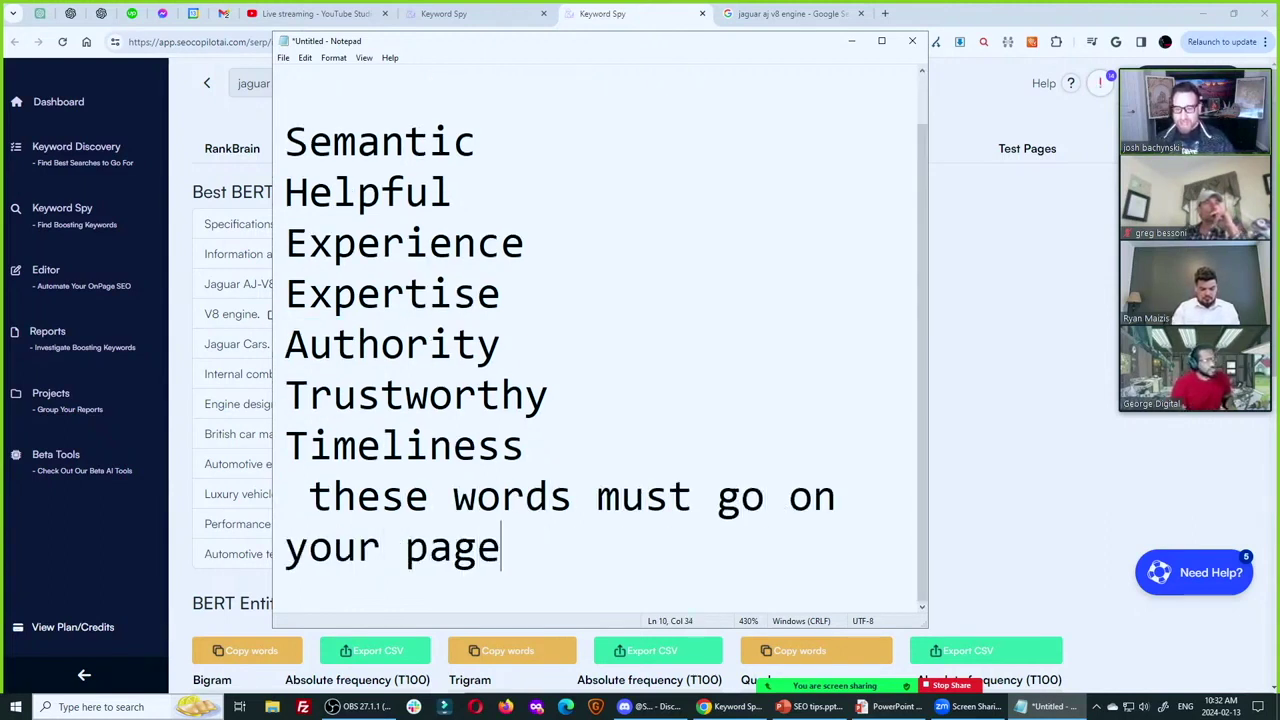
pyautogui.press('Home')
pyautogui.write('...')
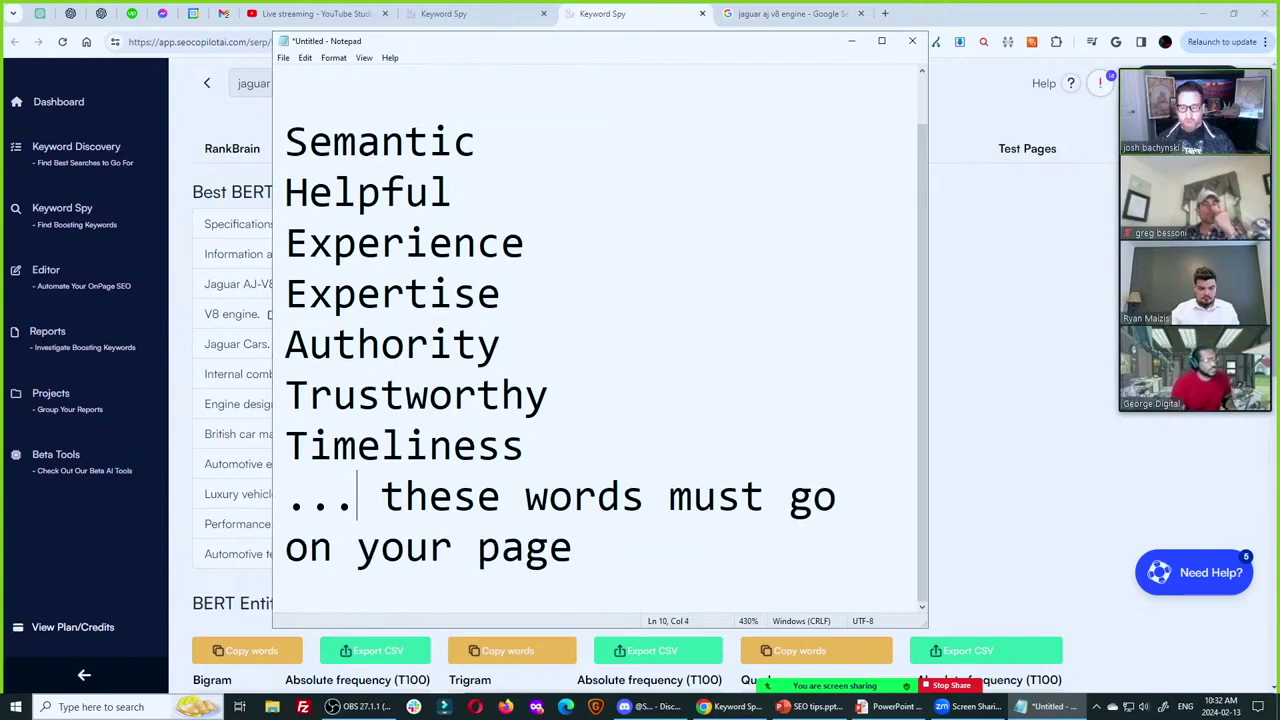
pyautogui.press('Delete')
pyautogui.press('End')
pyautogui.write('...')
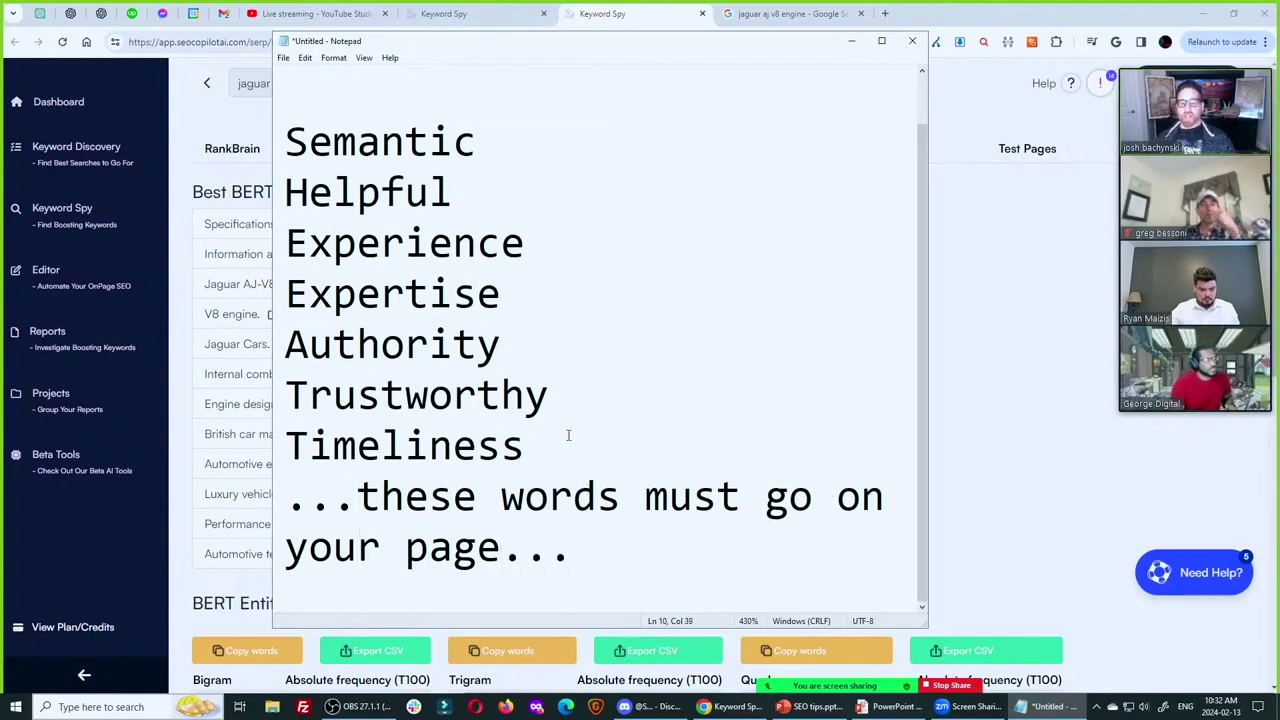
pyautogui.moveTo(563, 434); pyautogui.dragTo(290, 145)
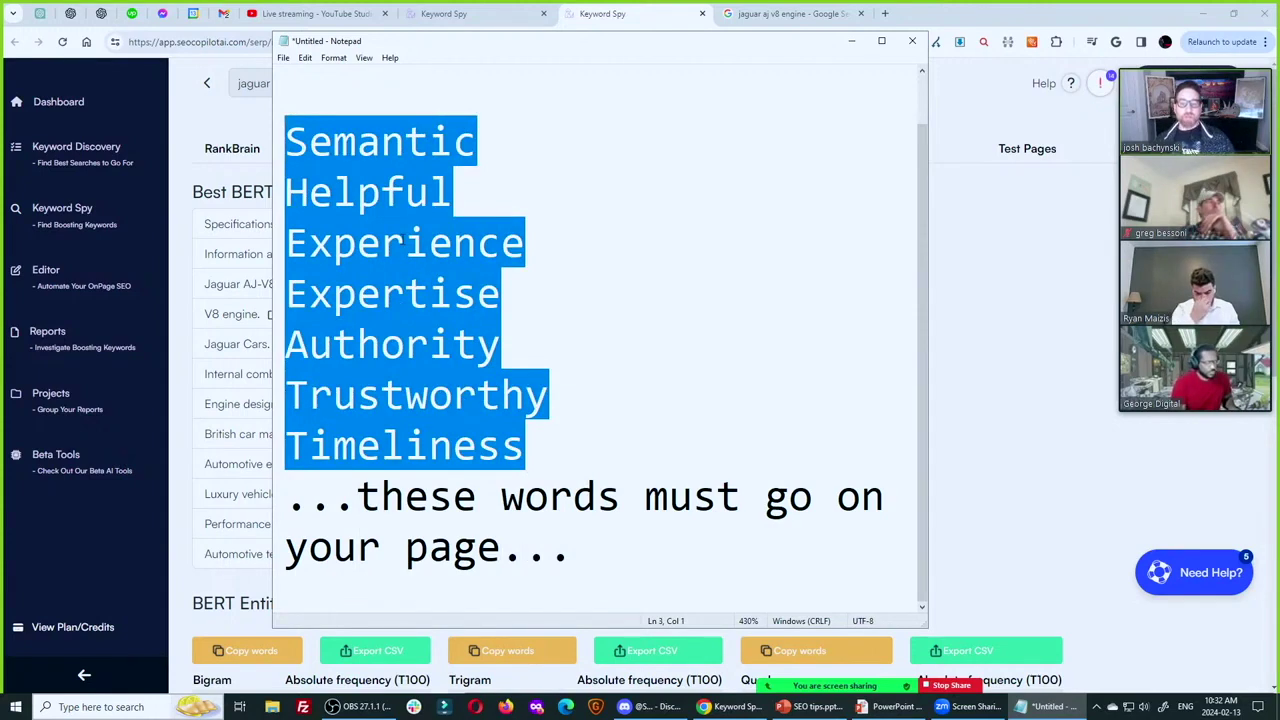
# Highlight the seven principles in the note again, from "Timeliness" up to "Semantic".
pyautogui.click(415, 243)
pyautogui.scroll(1, 415, 232)
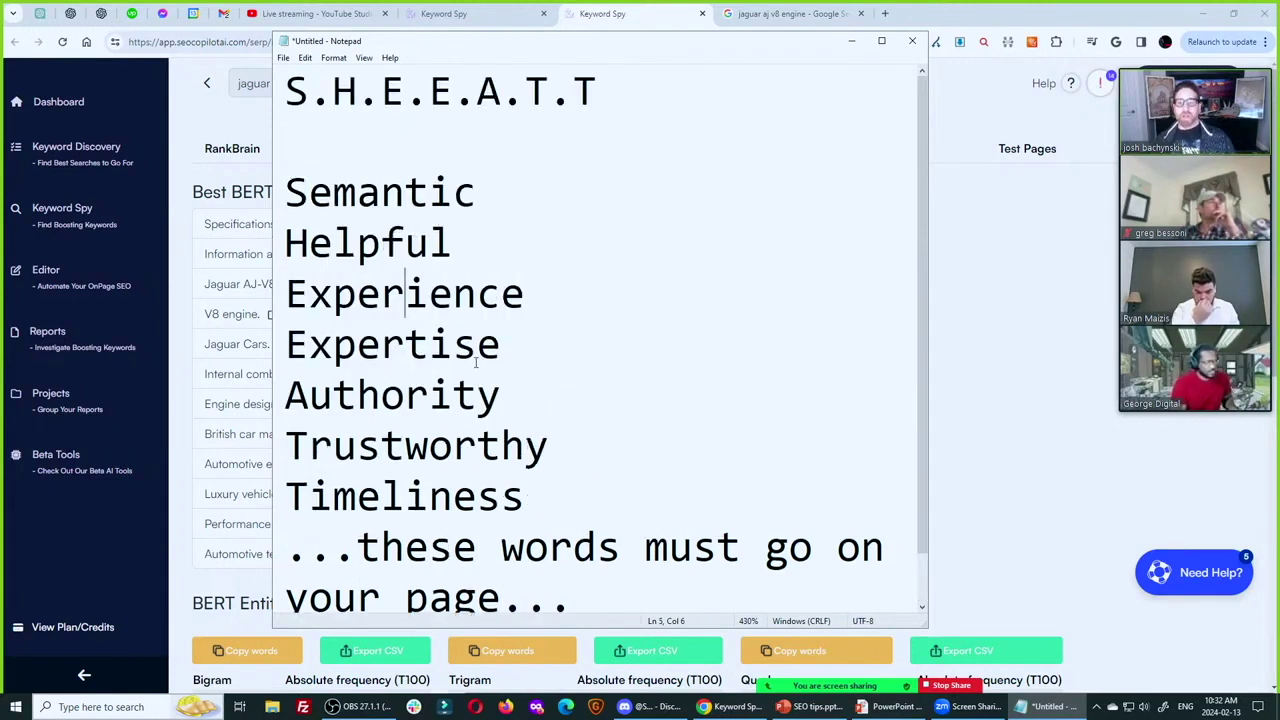
pyautogui.scroll(-5, 476, 364)
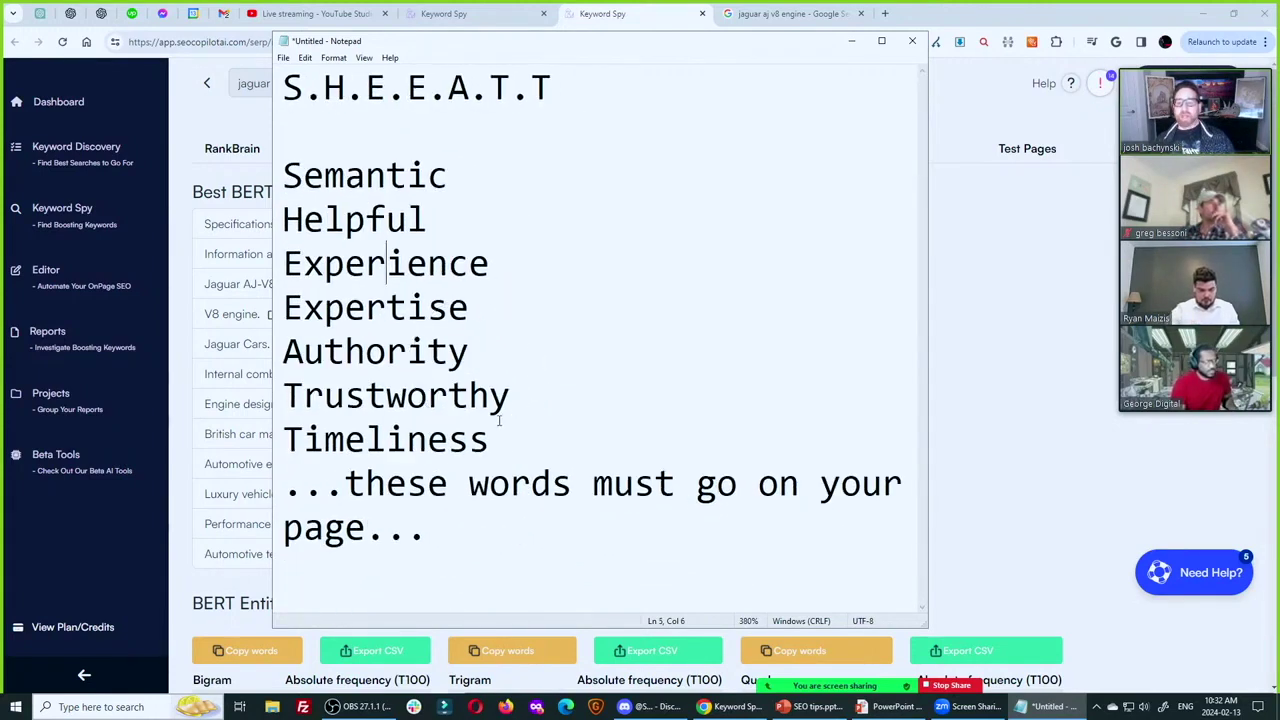
pyautogui.moveTo(506, 450); pyautogui.dragTo(280, 188)
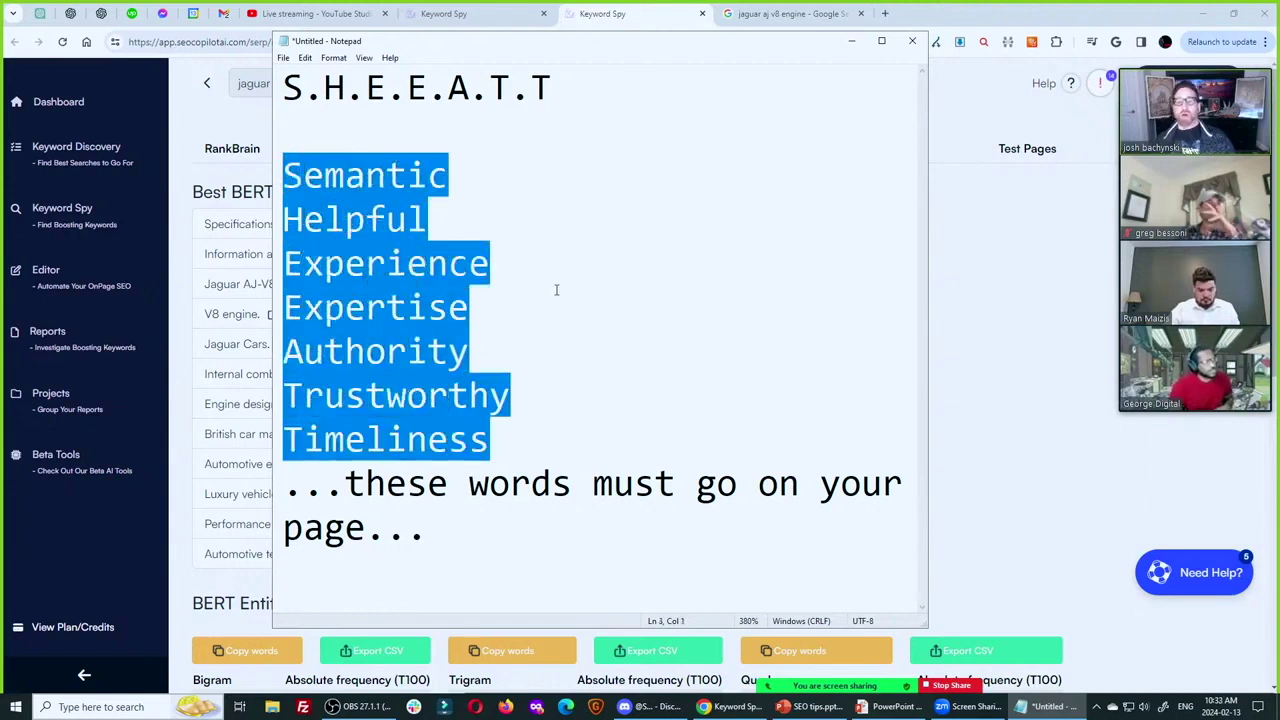
# Highlight "Experience", "Expertise" and finally everything from the acronym heading through "Timeliness".
pyautogui.doubleClick(455, 265)
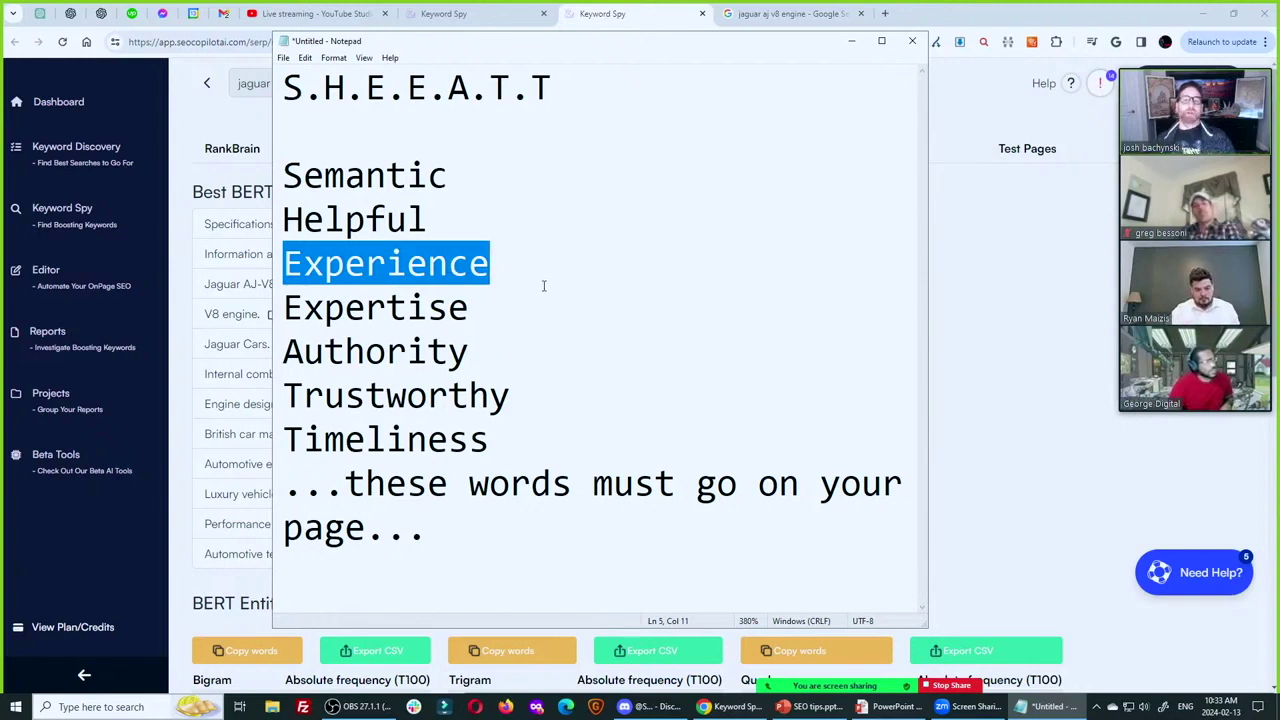
pyautogui.doubleClick(410, 309)
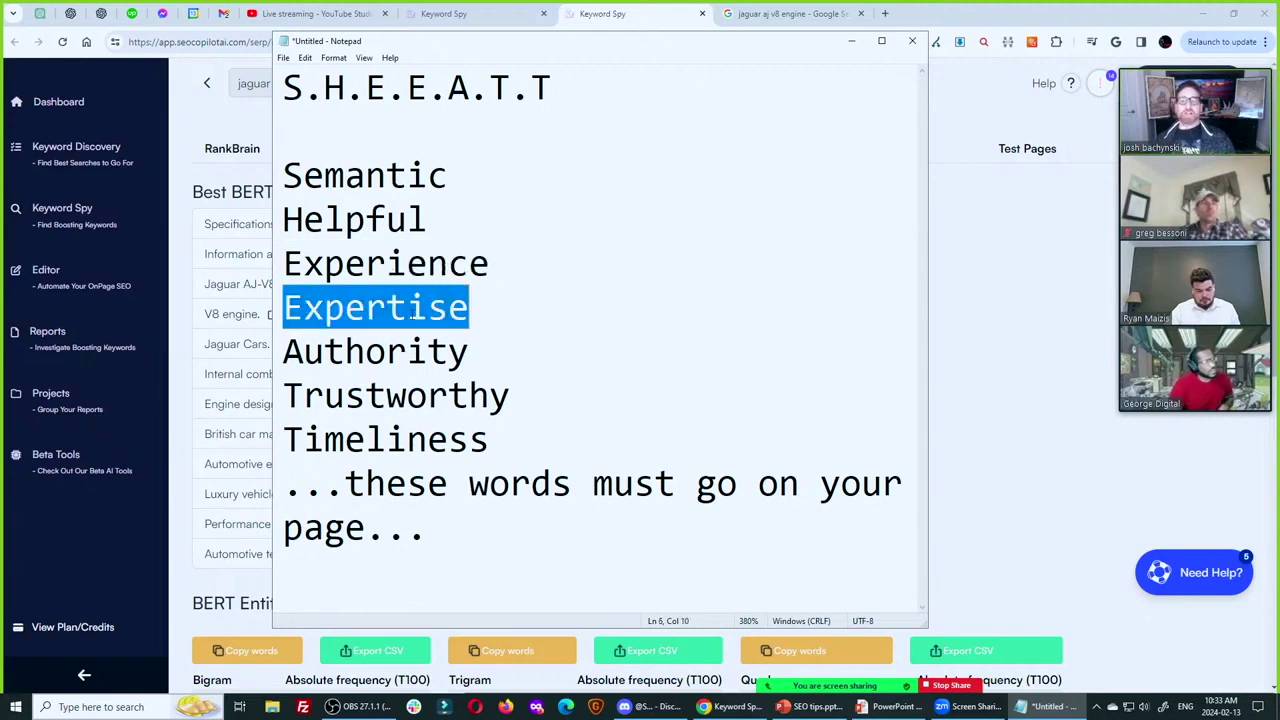
pyautogui.click(566, 373)
pyautogui.click(495, 427)
pyautogui.moveTo(495, 427); pyautogui.dragTo(283, 86)
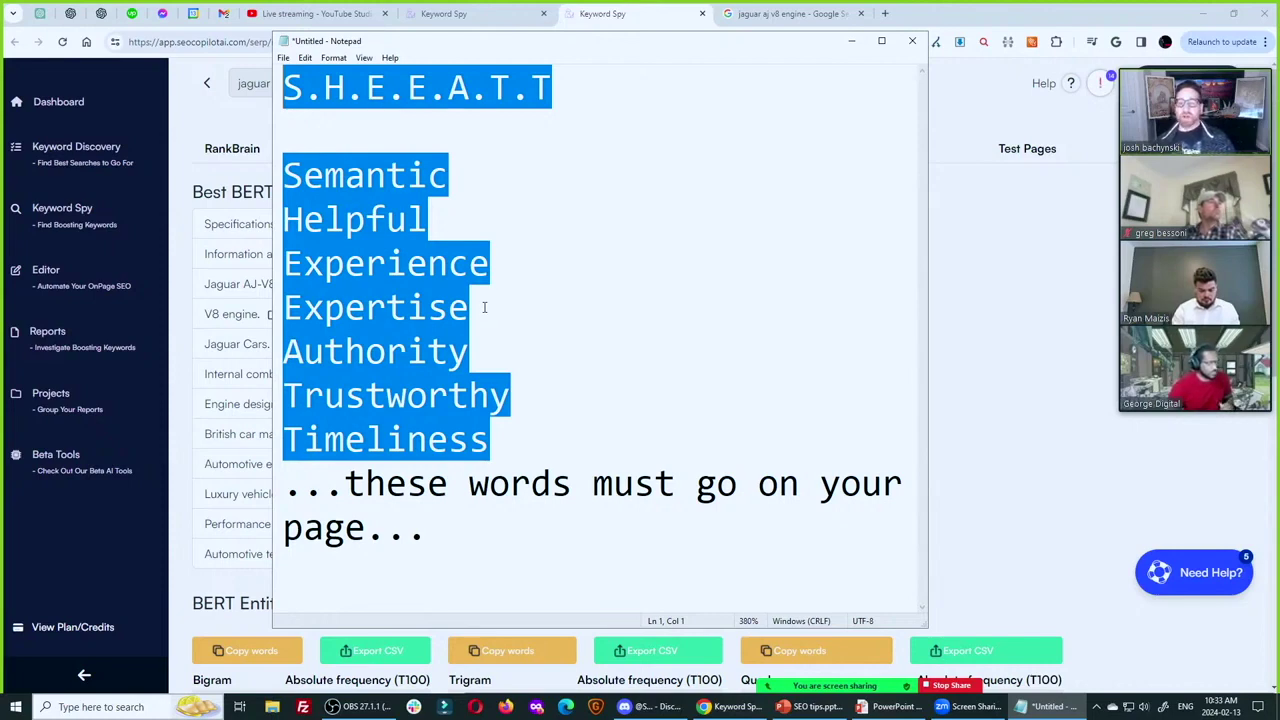
# Switch to the browser report, show its RankBrain test entities, and highlight the words "ford" and "rover".
pyautogui.hotkey('alt', 'Tab')
pyautogui.click(231, 148)
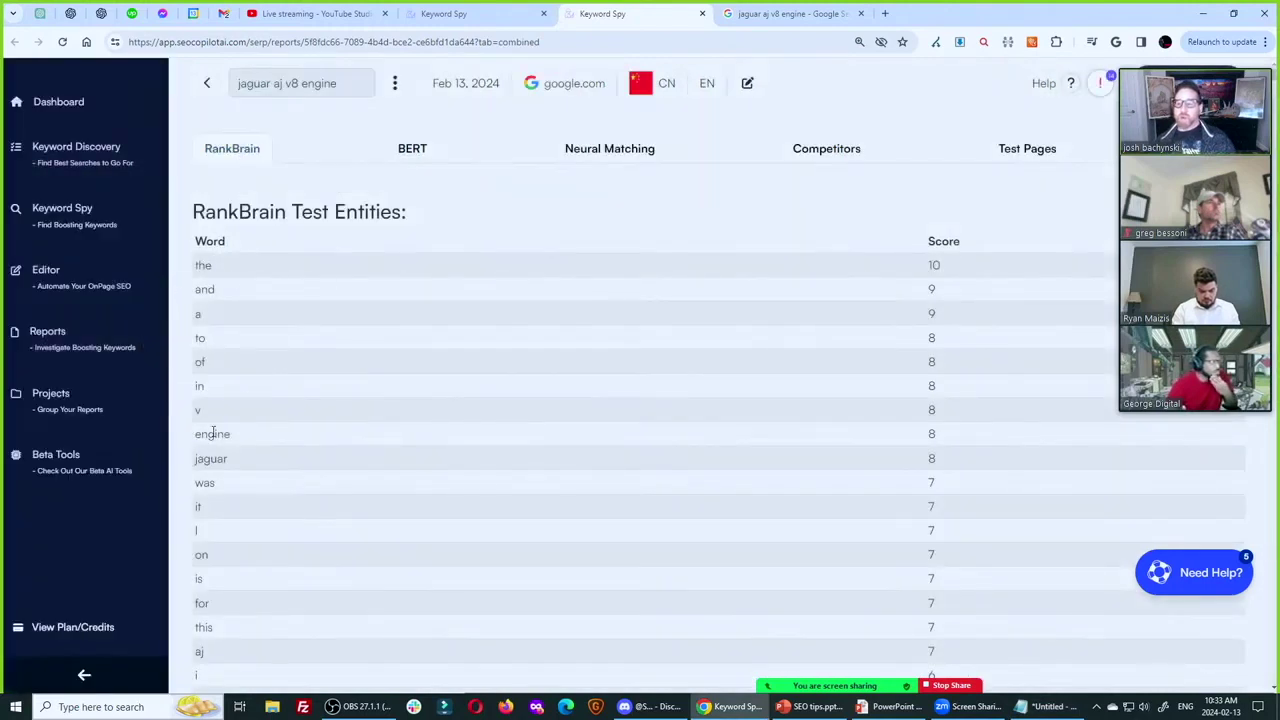
pyautogui.scroll(-3, 237, 583)
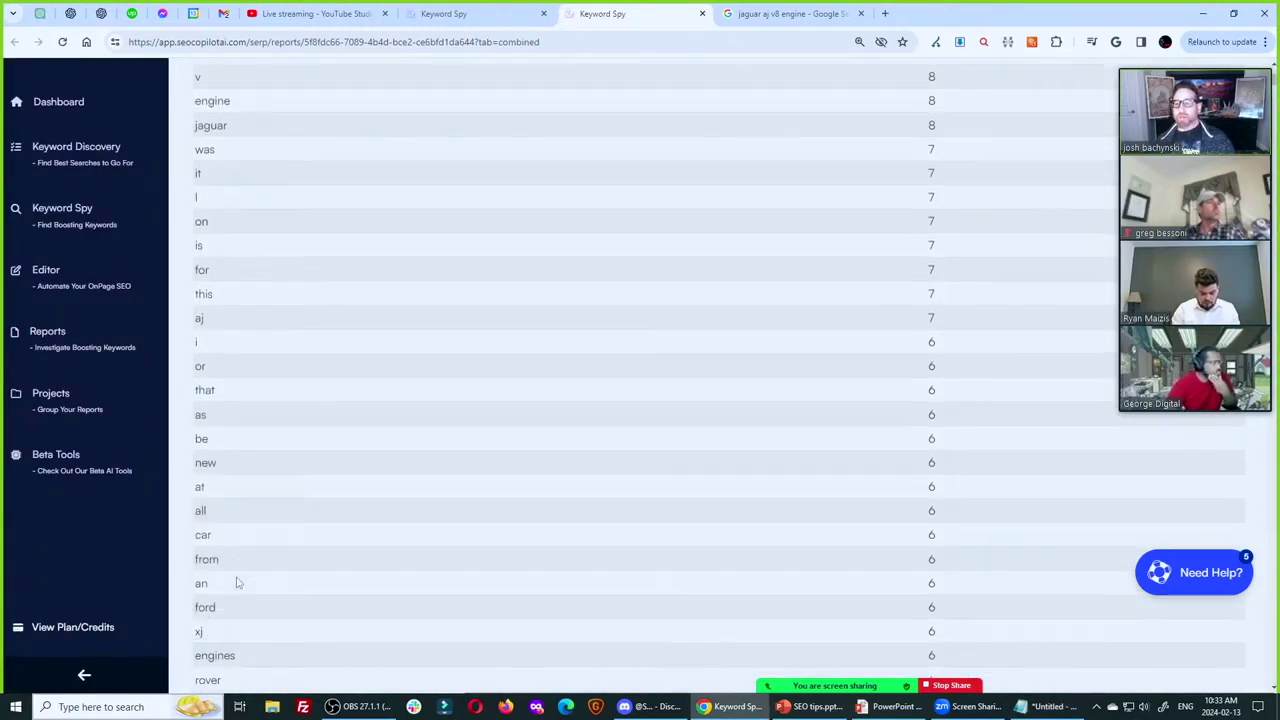
pyautogui.doubleClick(205, 607)
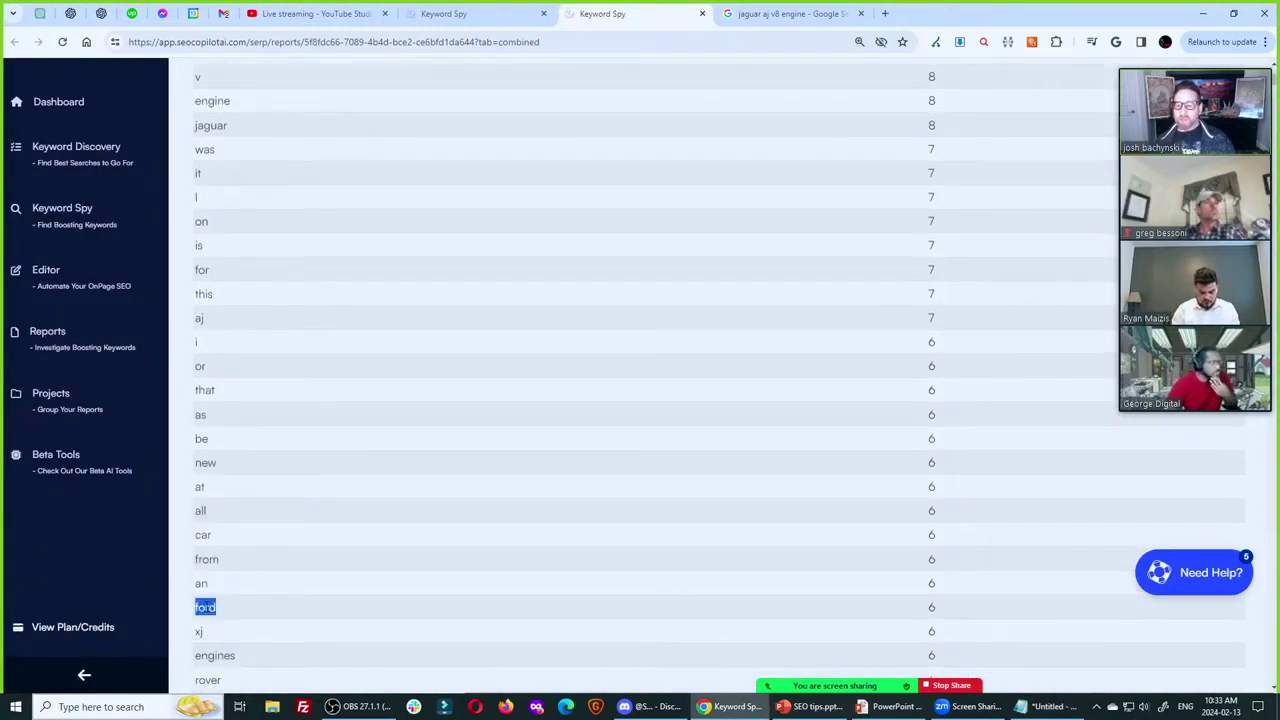
pyautogui.scroll(-1, 204, 595)
pyautogui.doubleClick(208, 553)
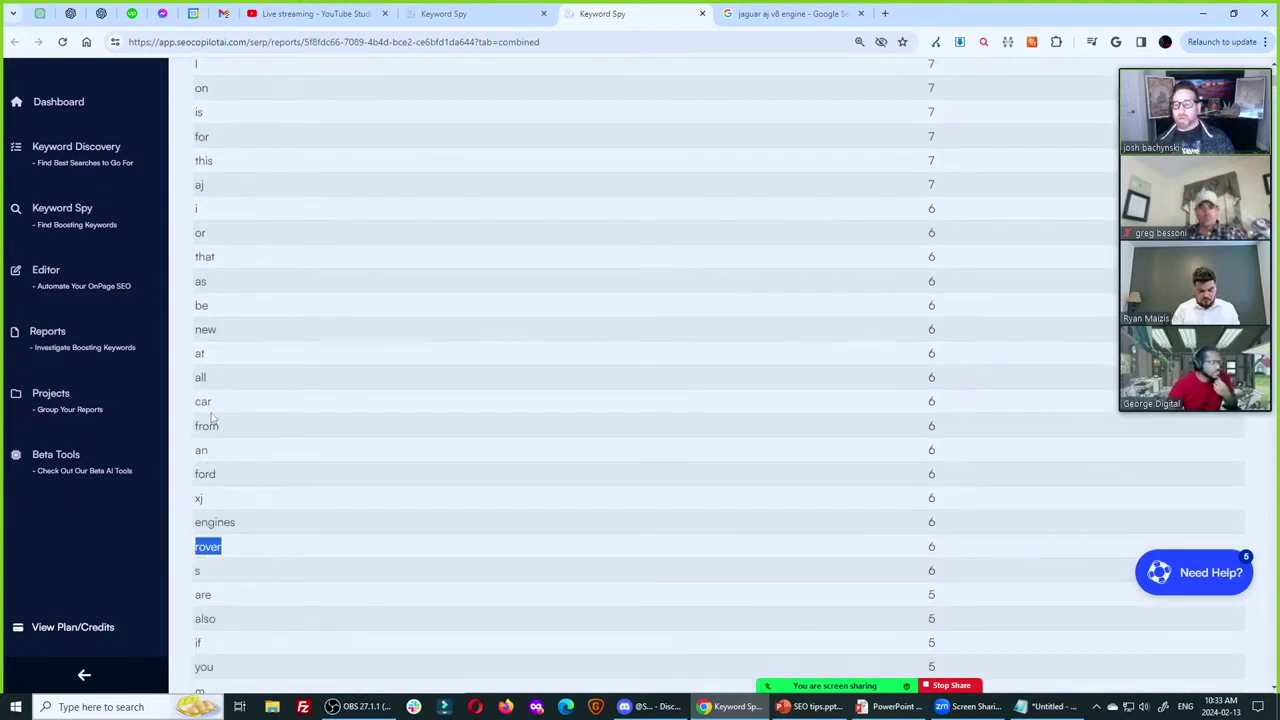
# Highlight "ford" and "rover" once more and return toward the start of the RankBrain word list.
pyautogui.click(216, 426)
pyautogui.doubleClick(217, 426)
pyautogui.doubleClick(206, 474)
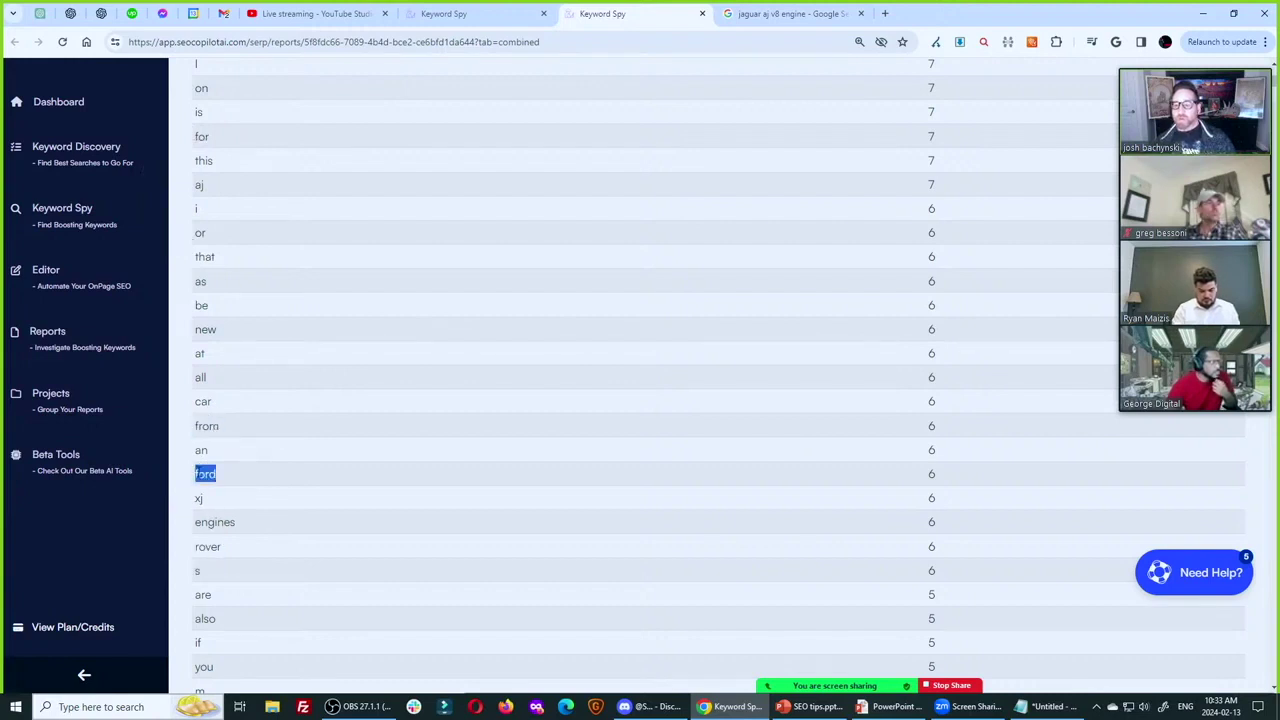
pyautogui.doubleClick(205, 547)
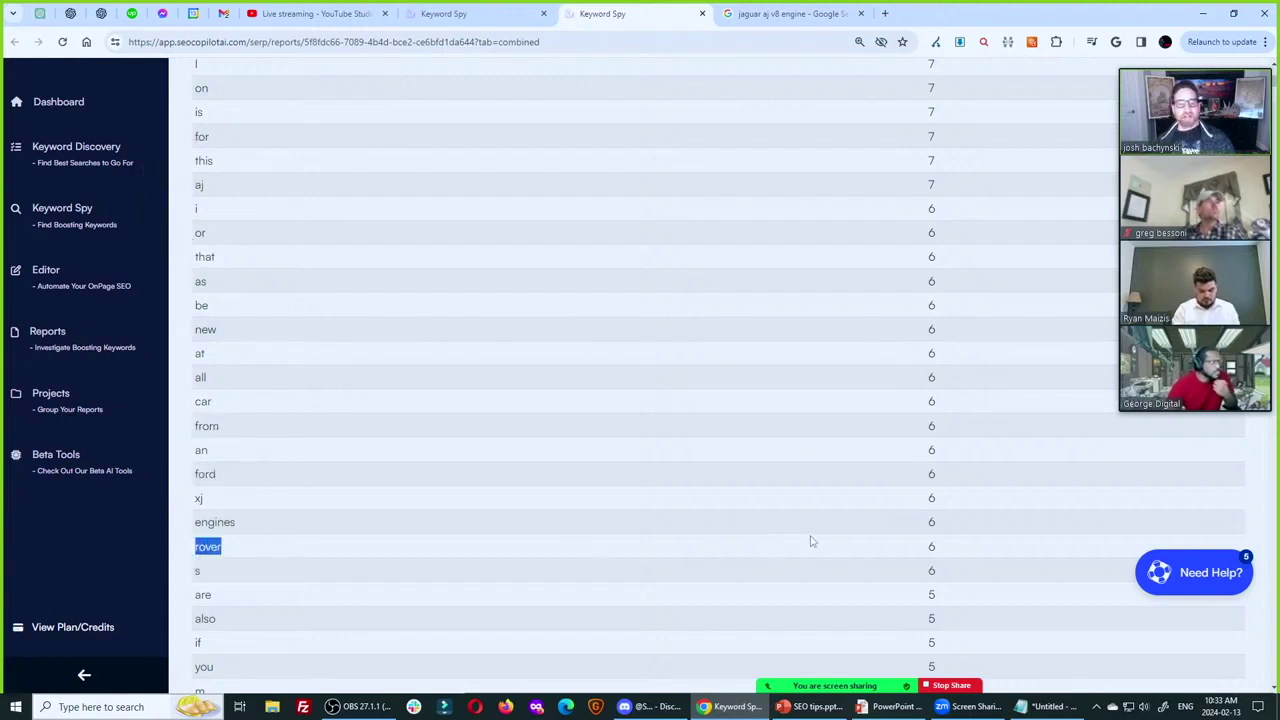
pyautogui.press('ctrl')
pyautogui.press('ctrl')
pyautogui.scroll(10, 237, 425)
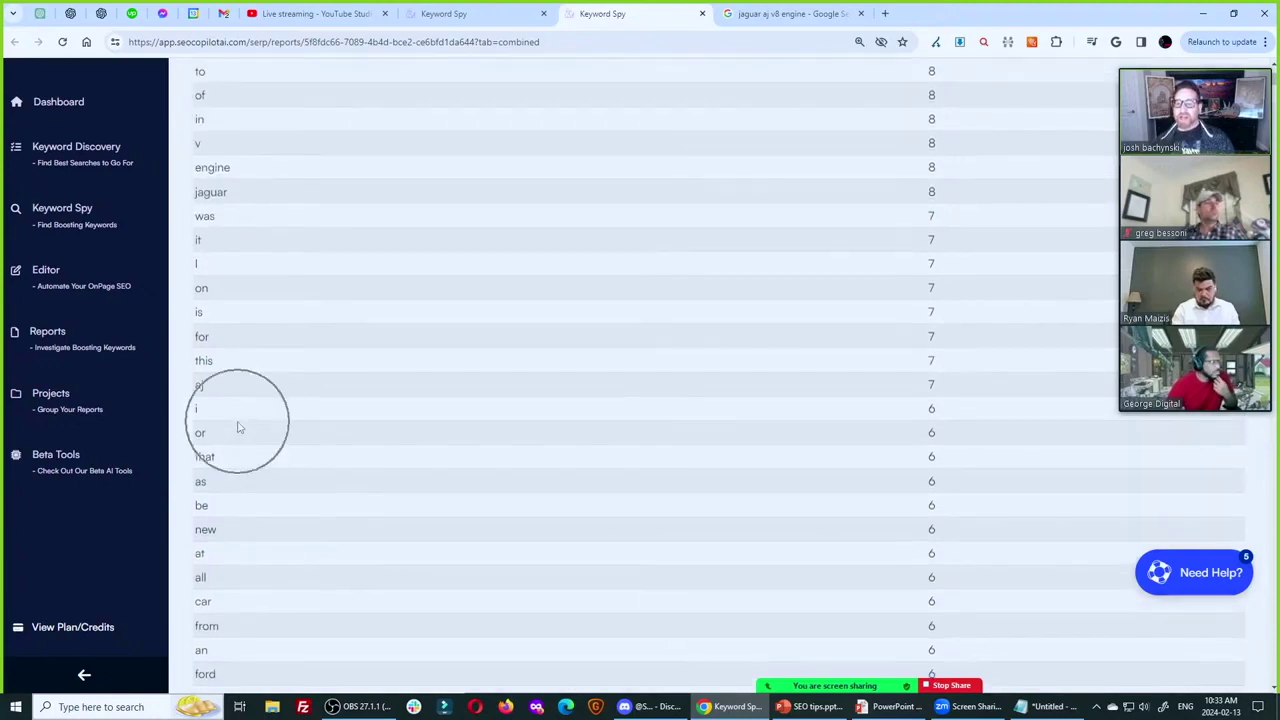
# Show the Google results for "jaguar aj v8 engine" and point out the search query.
pyautogui.click(787, 14)
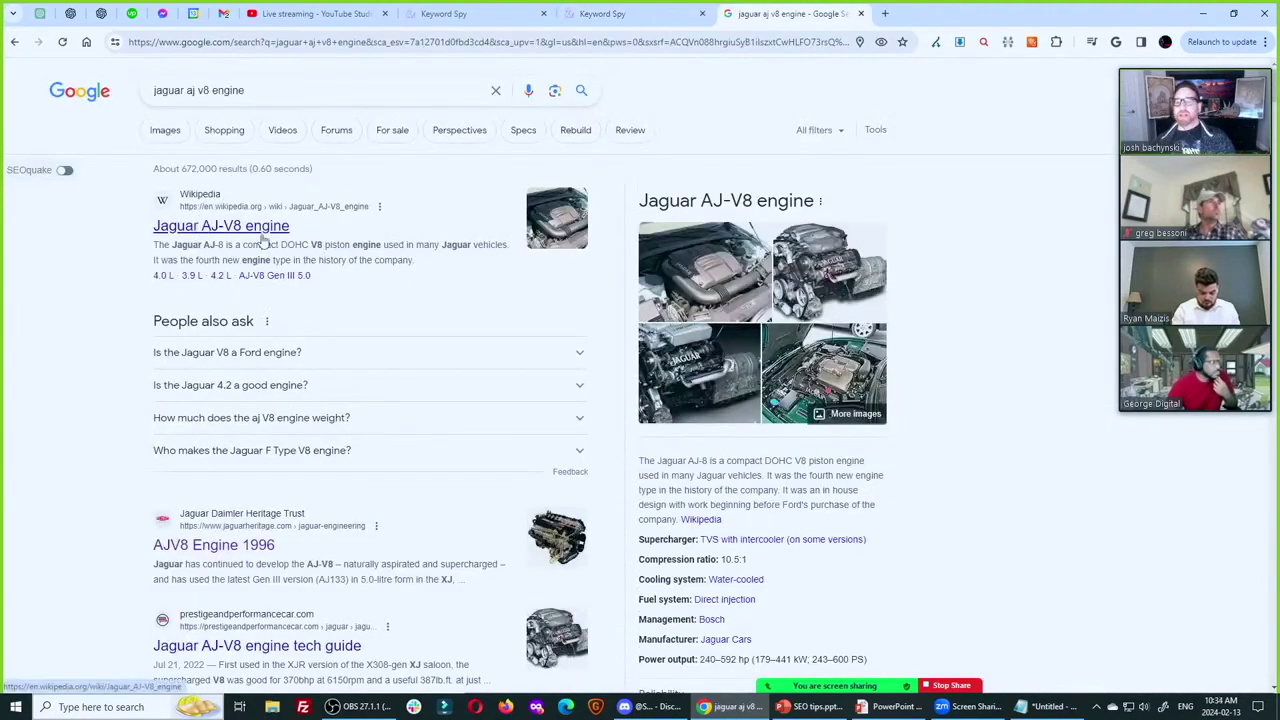
pyautogui.press('ctrl')
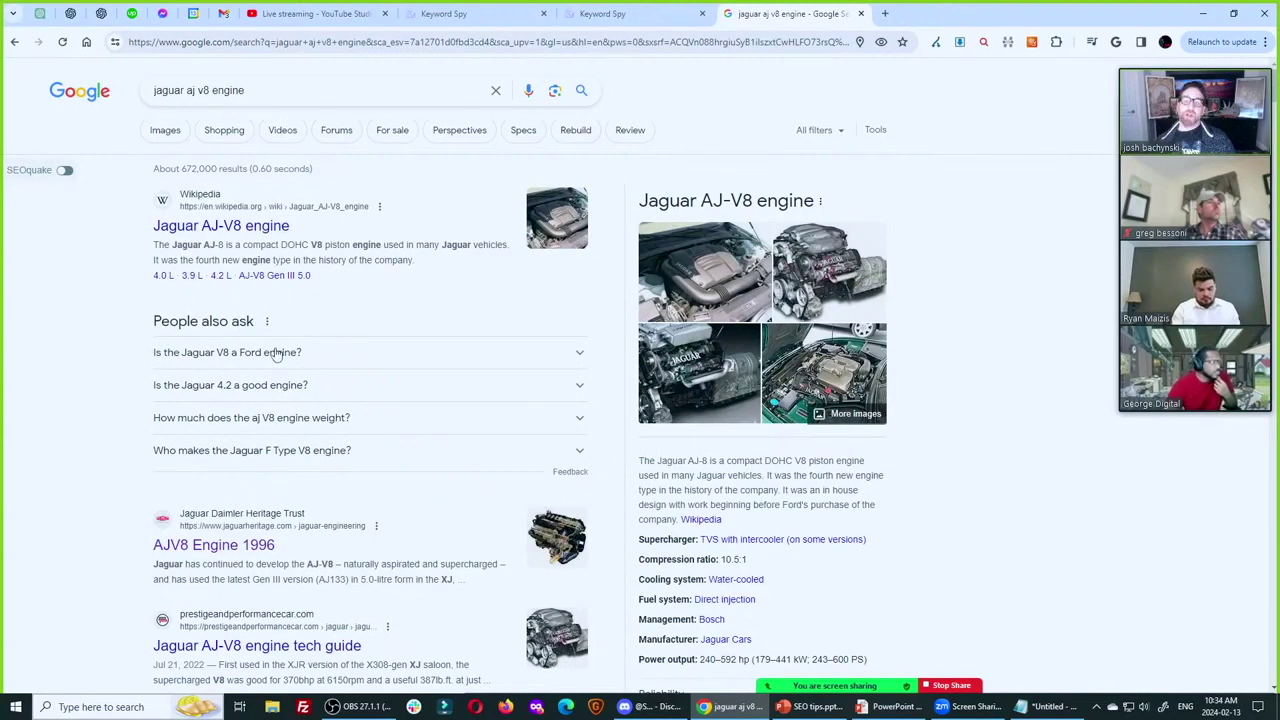
pyautogui.press('ctrl')
pyautogui.press('ctrl')
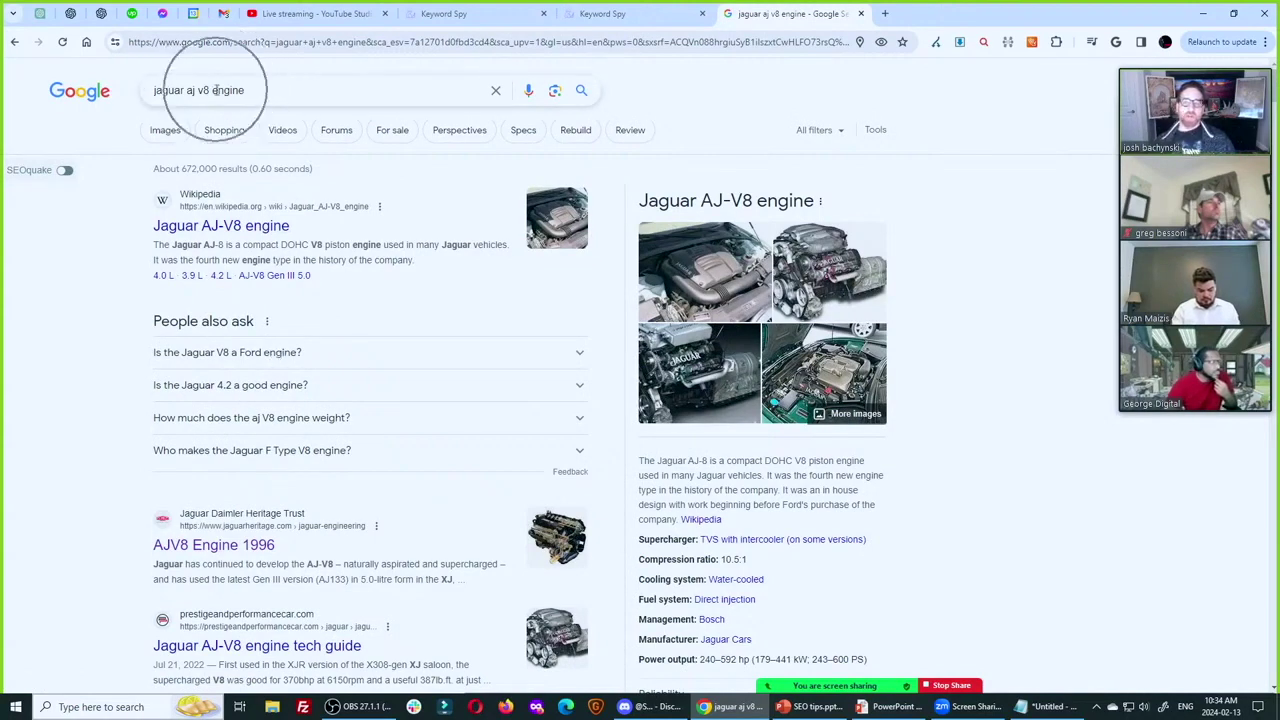
pyautogui.press('ctrl')
pyautogui.press('ctrl')
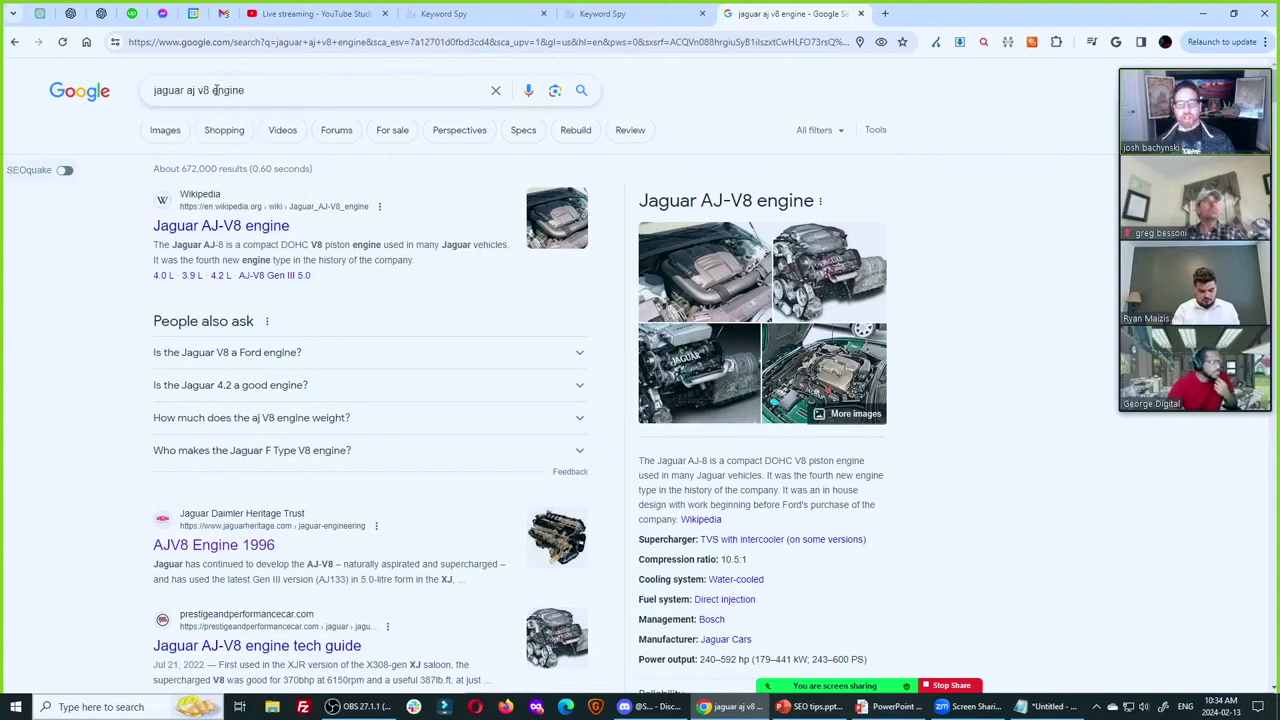
# Compare the report's RankBrain entities with the Wikipedia result on the Google results page.
pyautogui.click(593, 10)
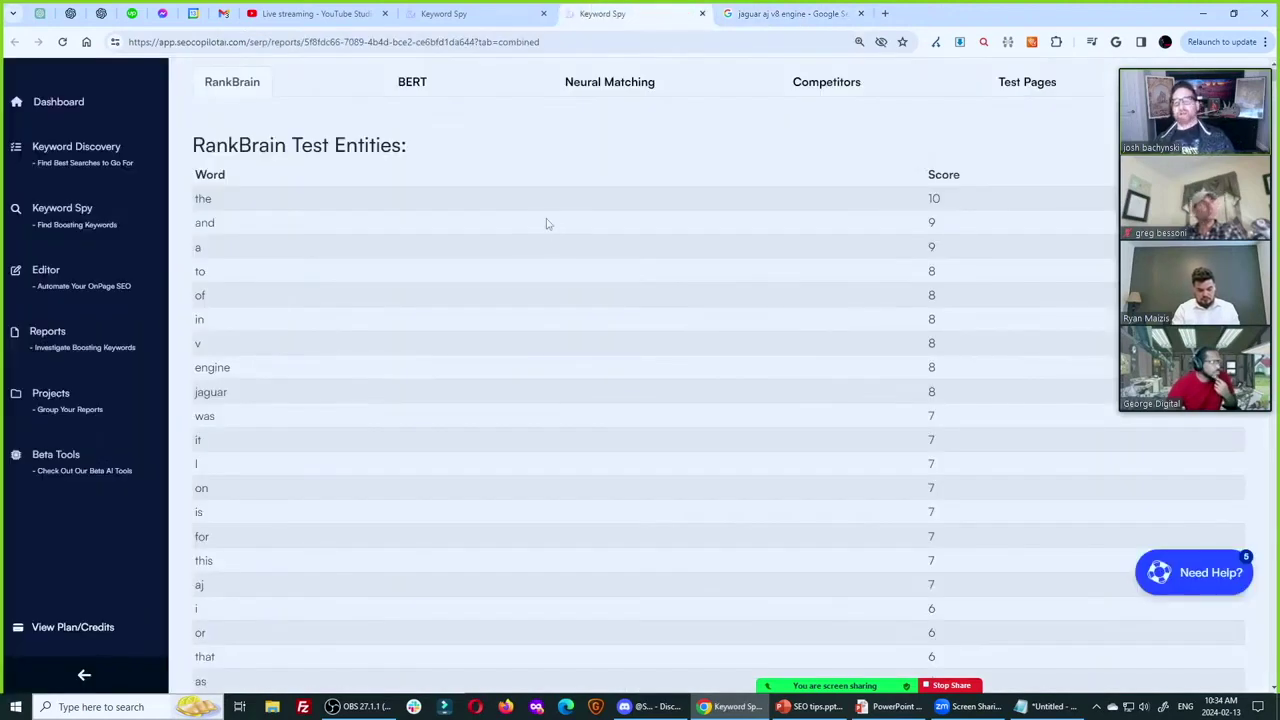
pyautogui.click(760, 13)
pyautogui.click(266, 243)
pyautogui.click(262, 240)
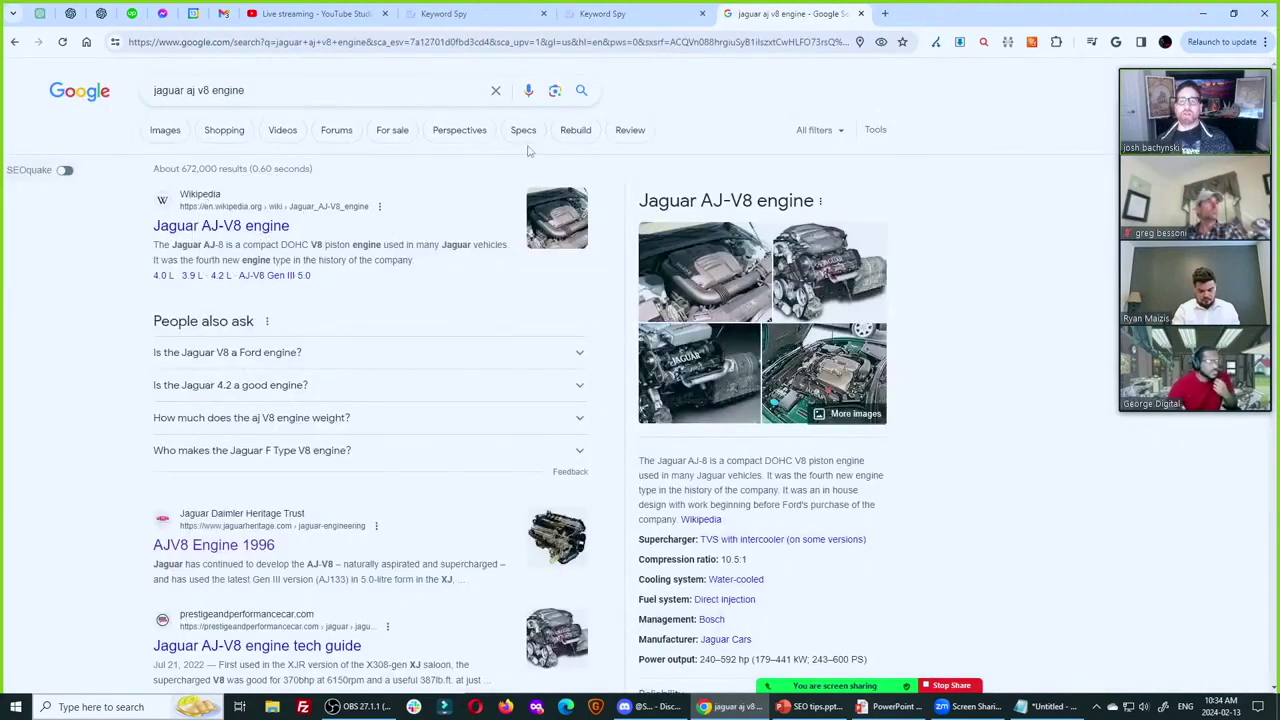
pyautogui.click(600, 14)
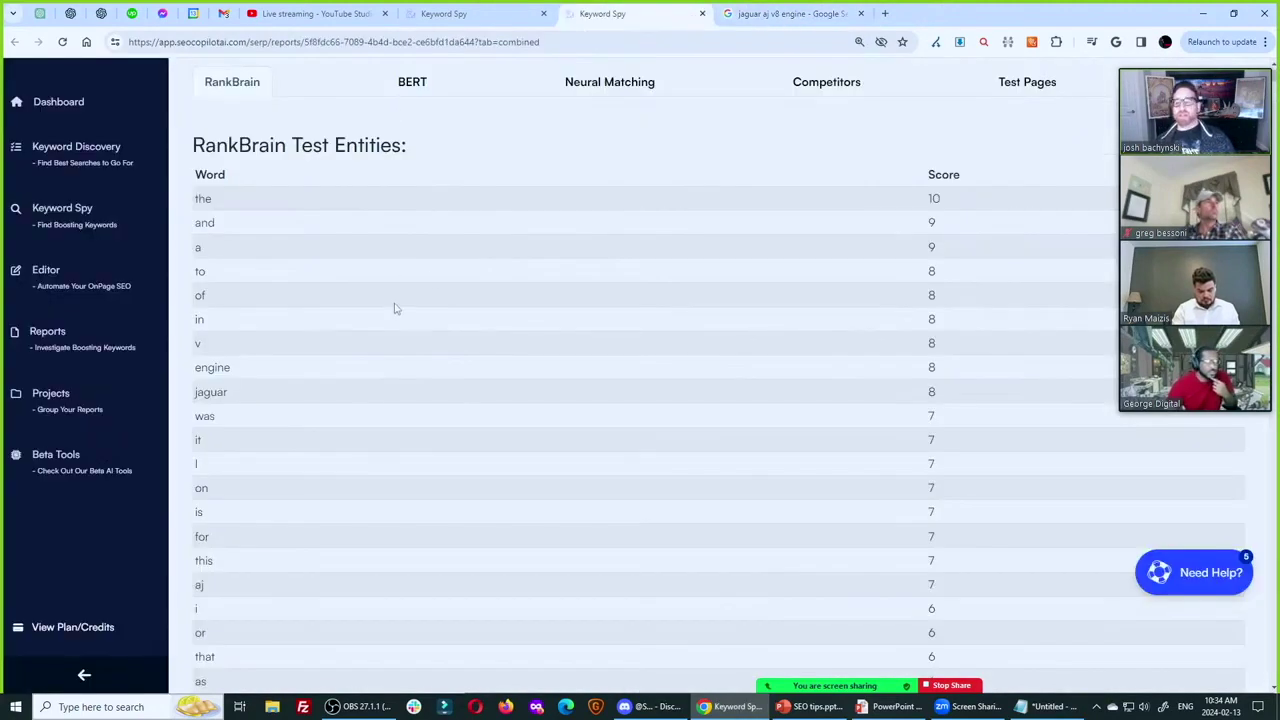
# Compare the RankBrain word list with Google's "People also ask" area and the results below it, finishing back at the list's heading.
pyautogui.scroll(-2, 396, 305)
pyautogui.click(209, 212)
pyautogui.click(785, 14)
pyautogui.click(320, 325)
pyautogui.click(311, 500)
pyautogui.click(605, 14)
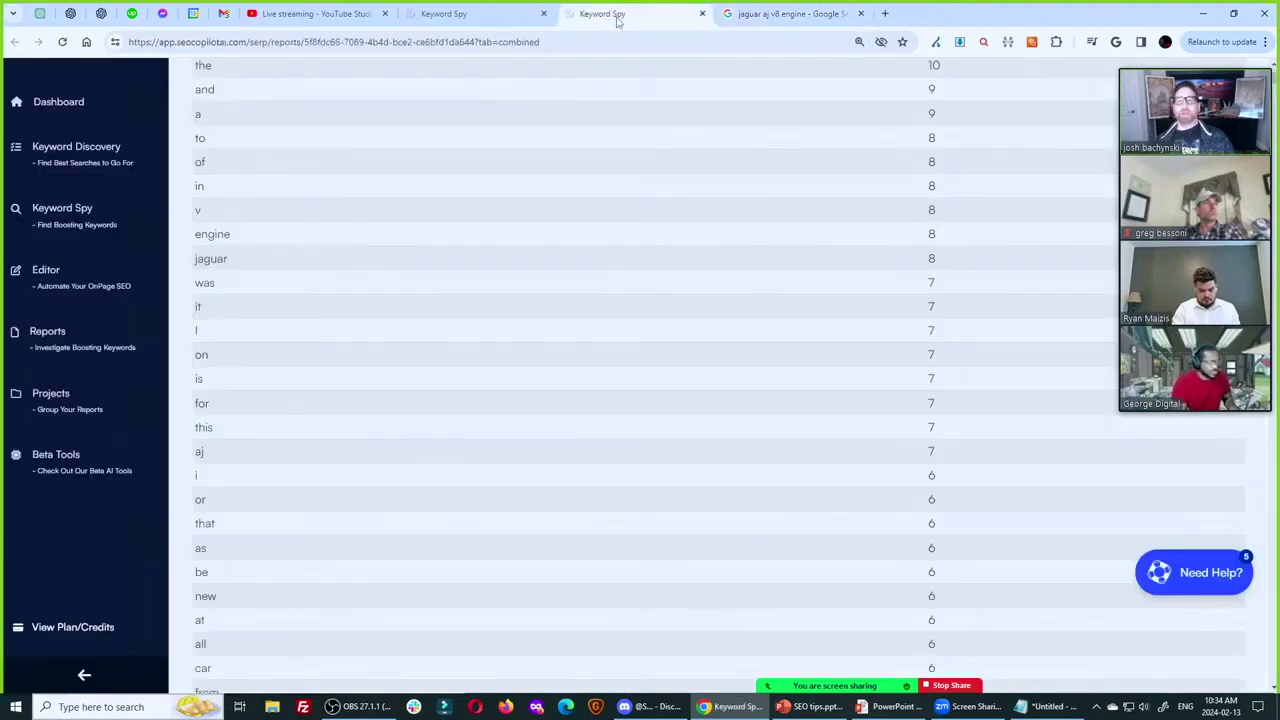
pyautogui.scroll(2, 300, 425)
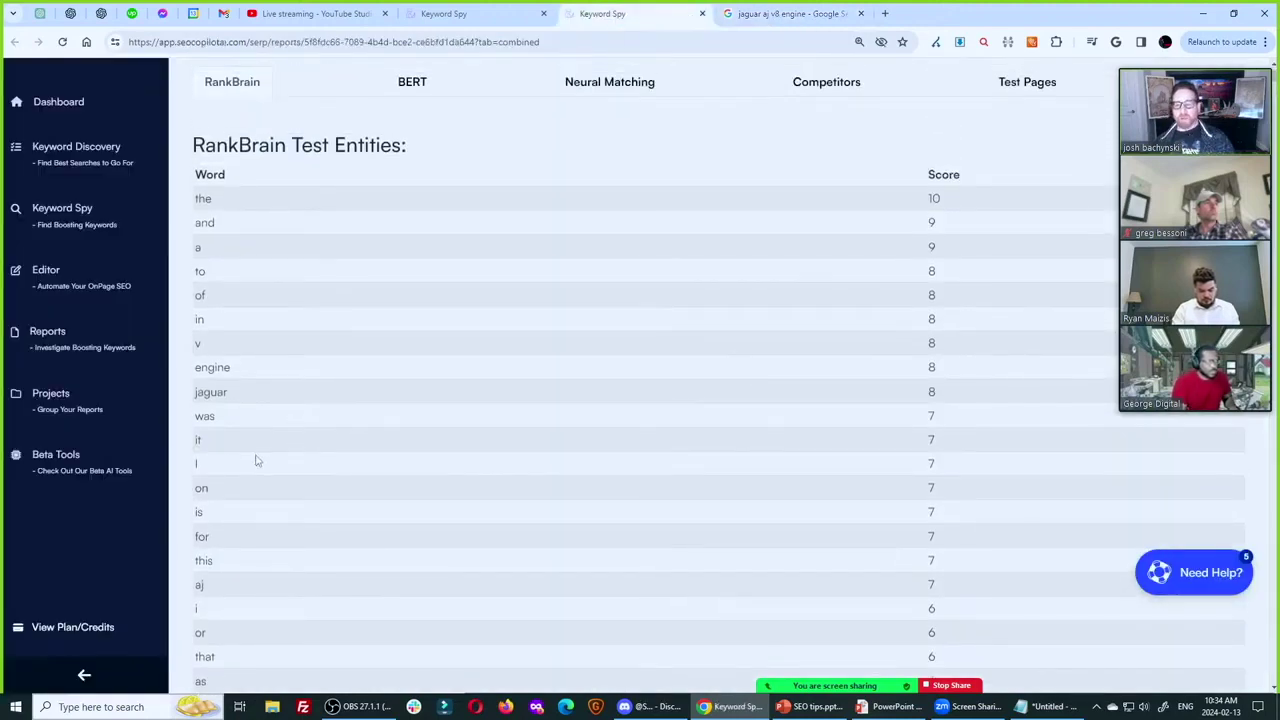
pyautogui.scroll(1, 289, 350)
pyautogui.click(230, 233)
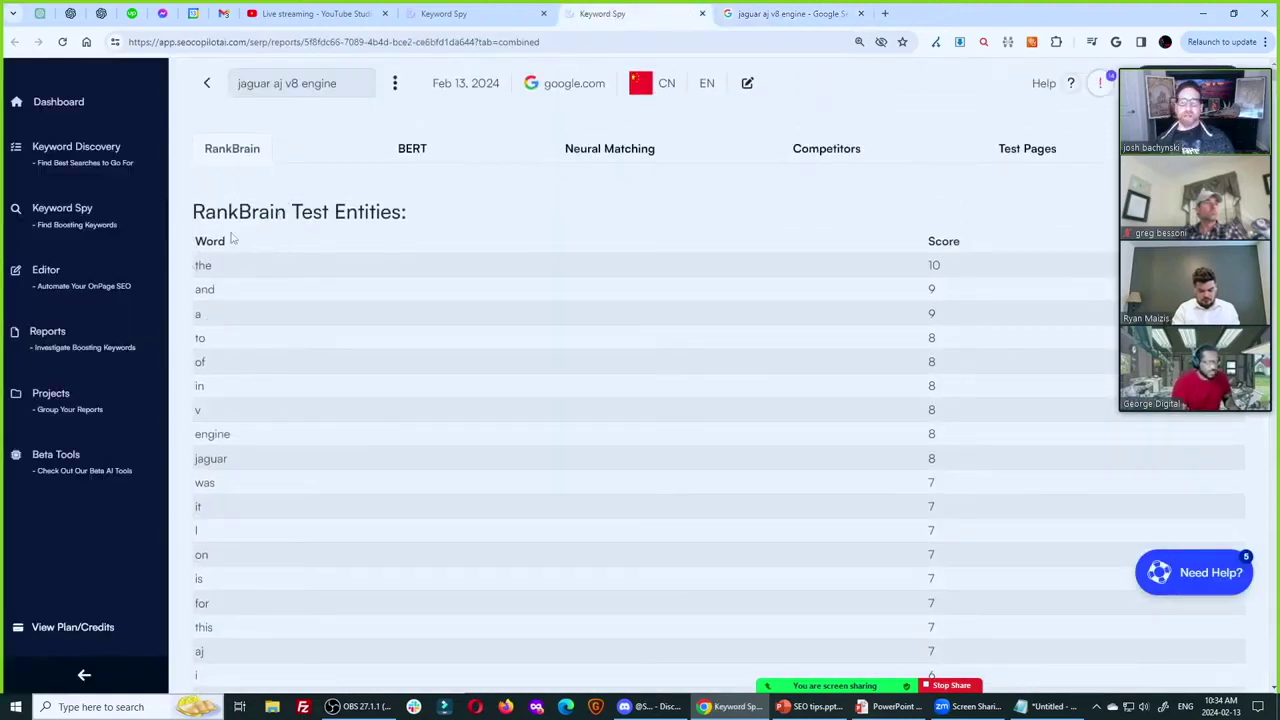
# Show the BERT entities and highlight "Specifications of the Jaguar AJ V8 engine." and "Information about the Jaguar AJ-V8 engine.".
pyautogui.click(413, 157)
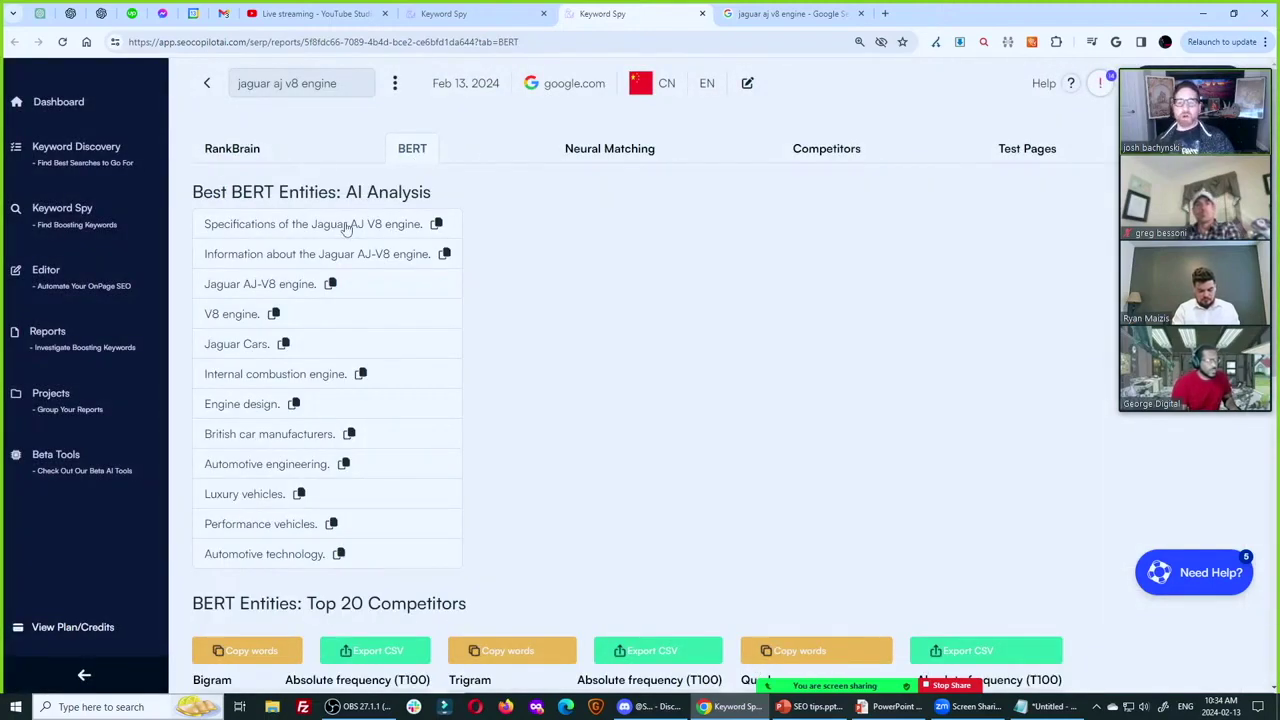
pyautogui.click(283, 93)
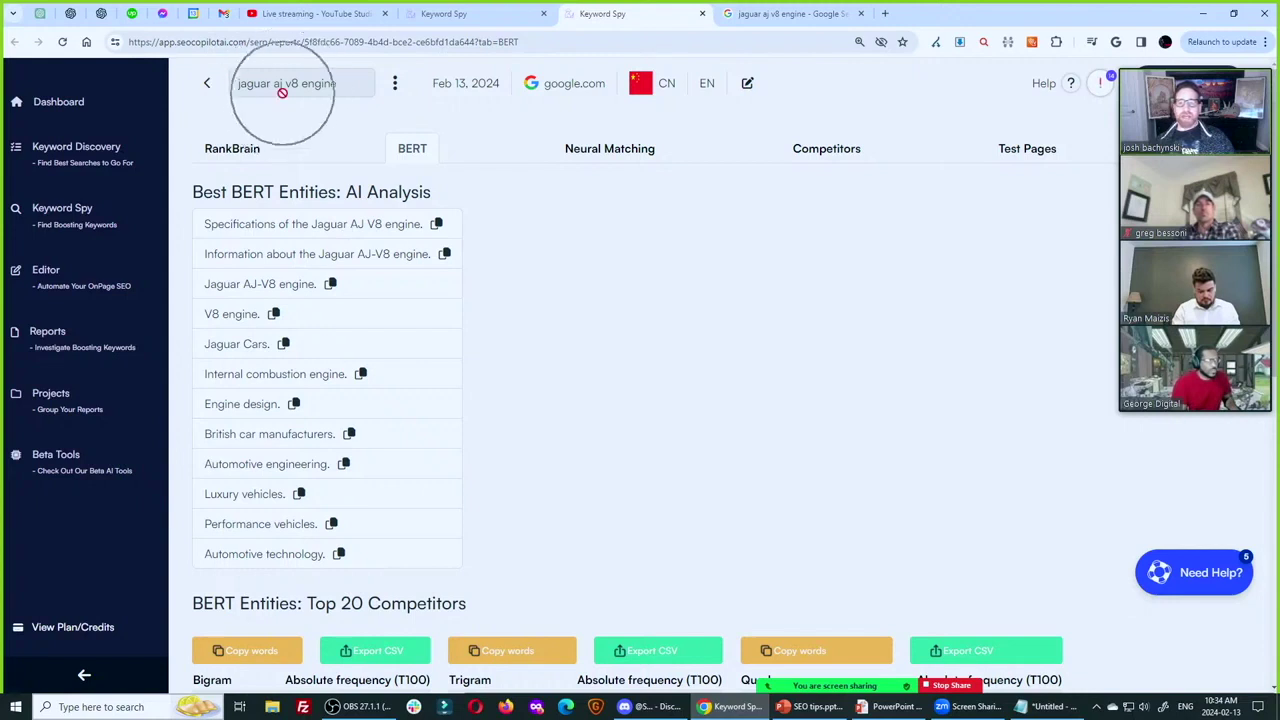
pyautogui.tripleClick(318, 229)
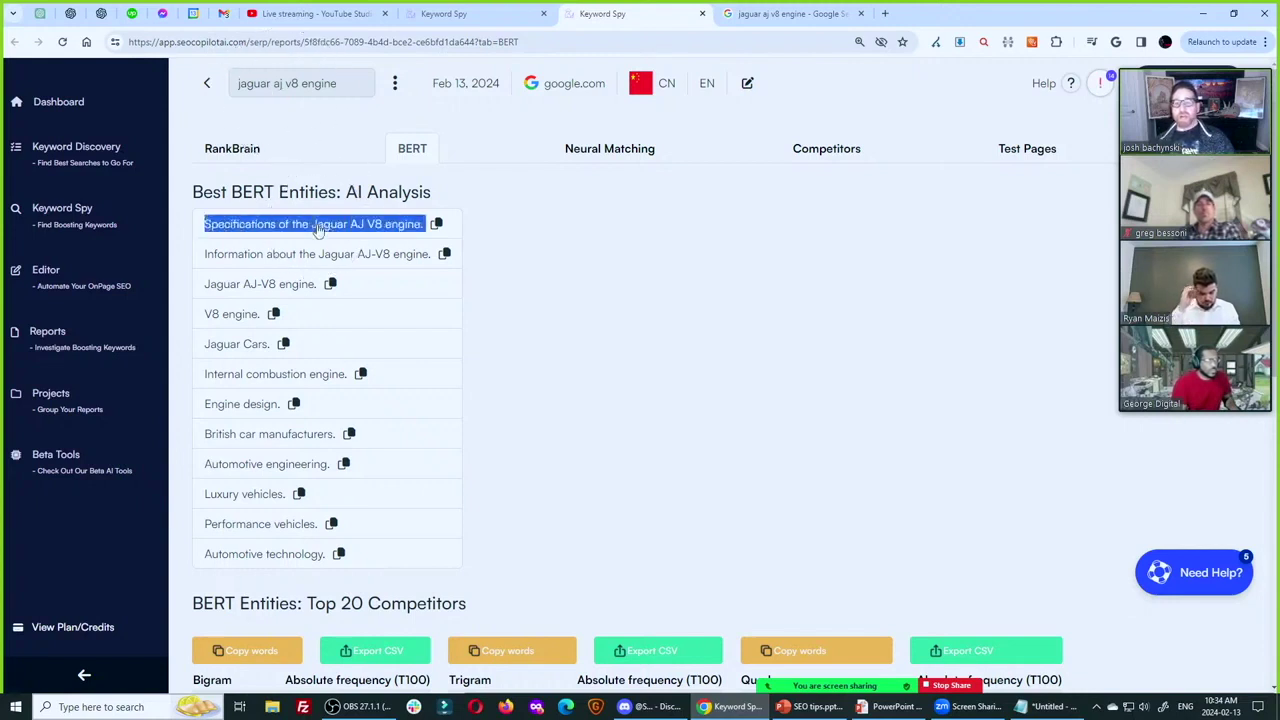
pyautogui.click(305, 265)
pyautogui.tripleClick(305, 265)
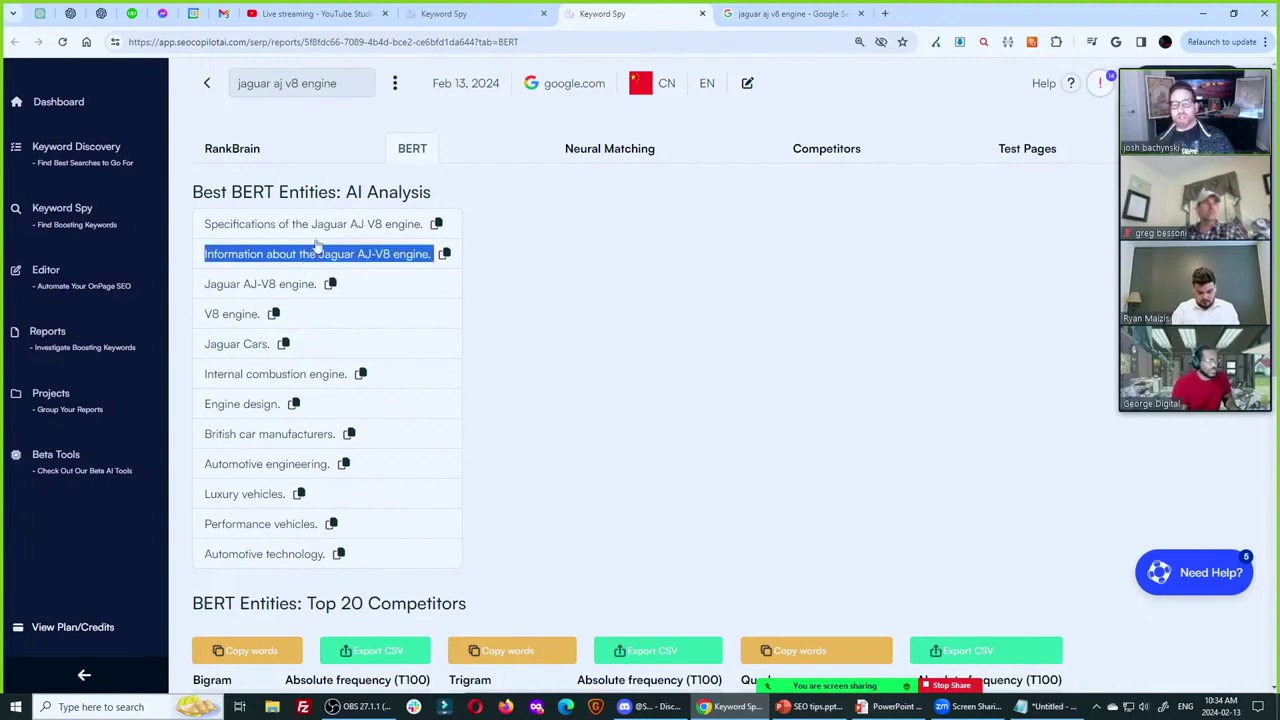
# Show the RankBrain entities, check them against the Google results page, and return to the report.
pyautogui.click(236, 152)
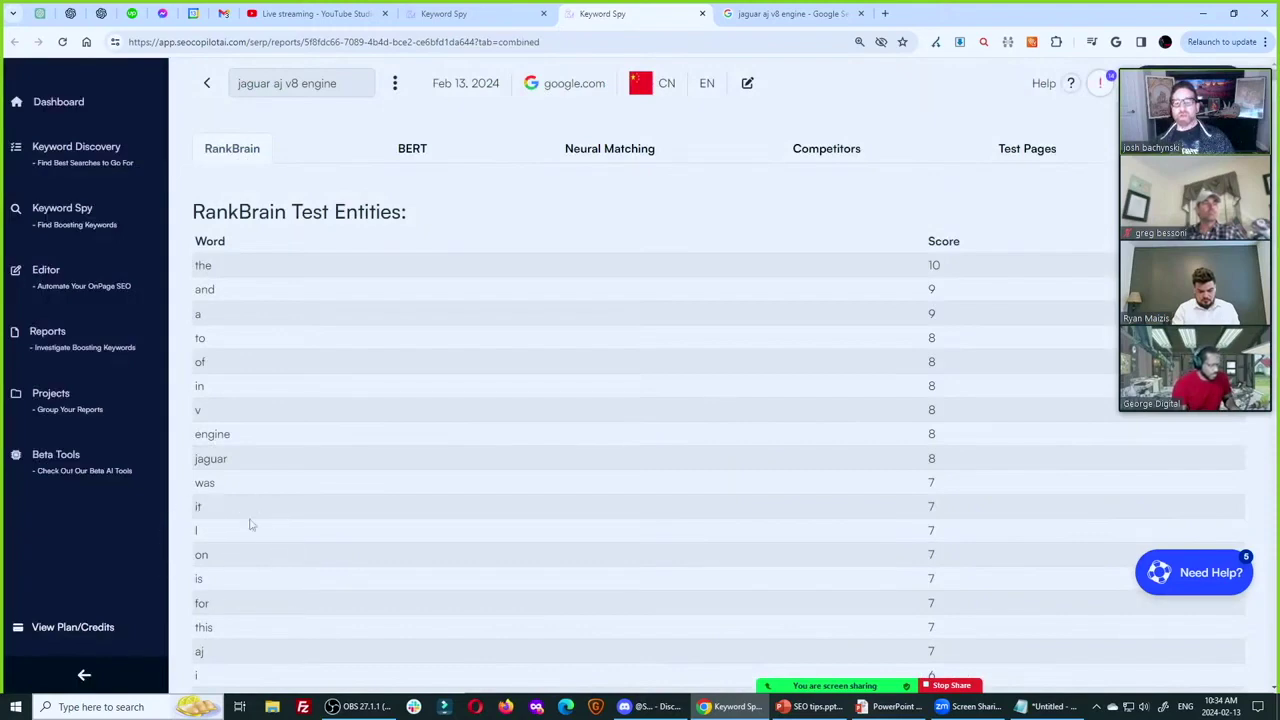
pyautogui.click(752, 20)
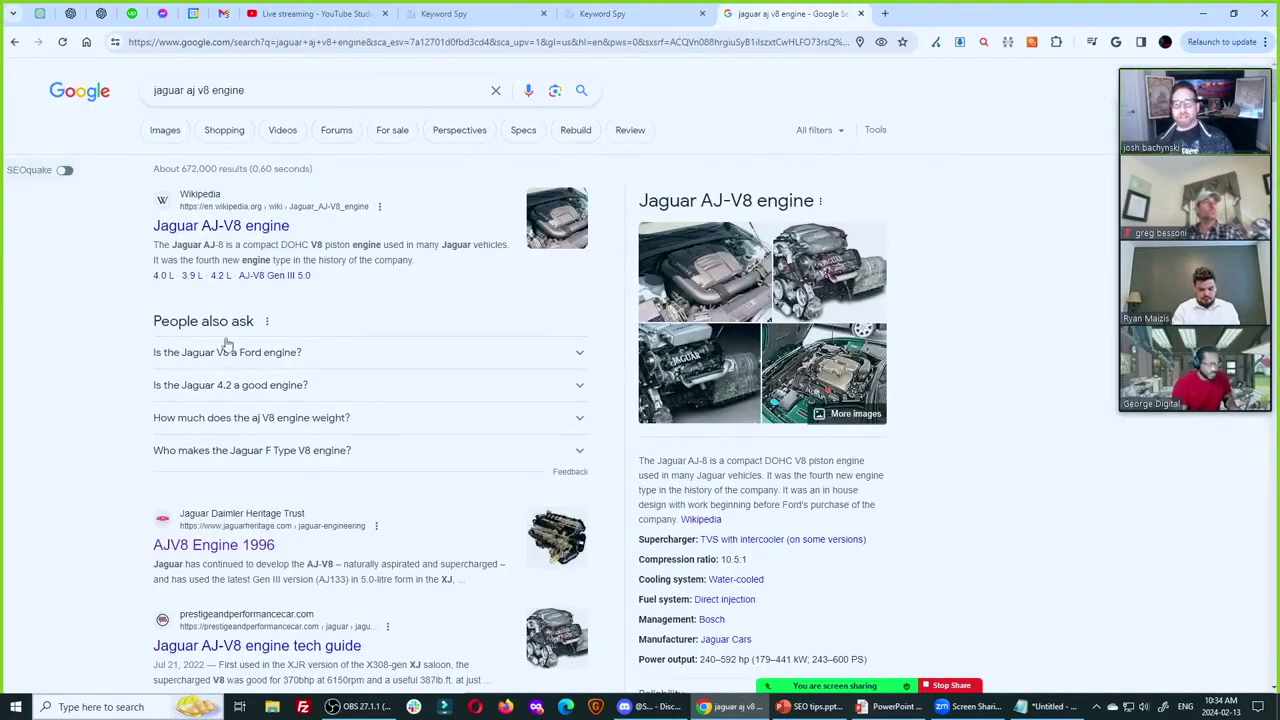
pyautogui.click(415, 338)
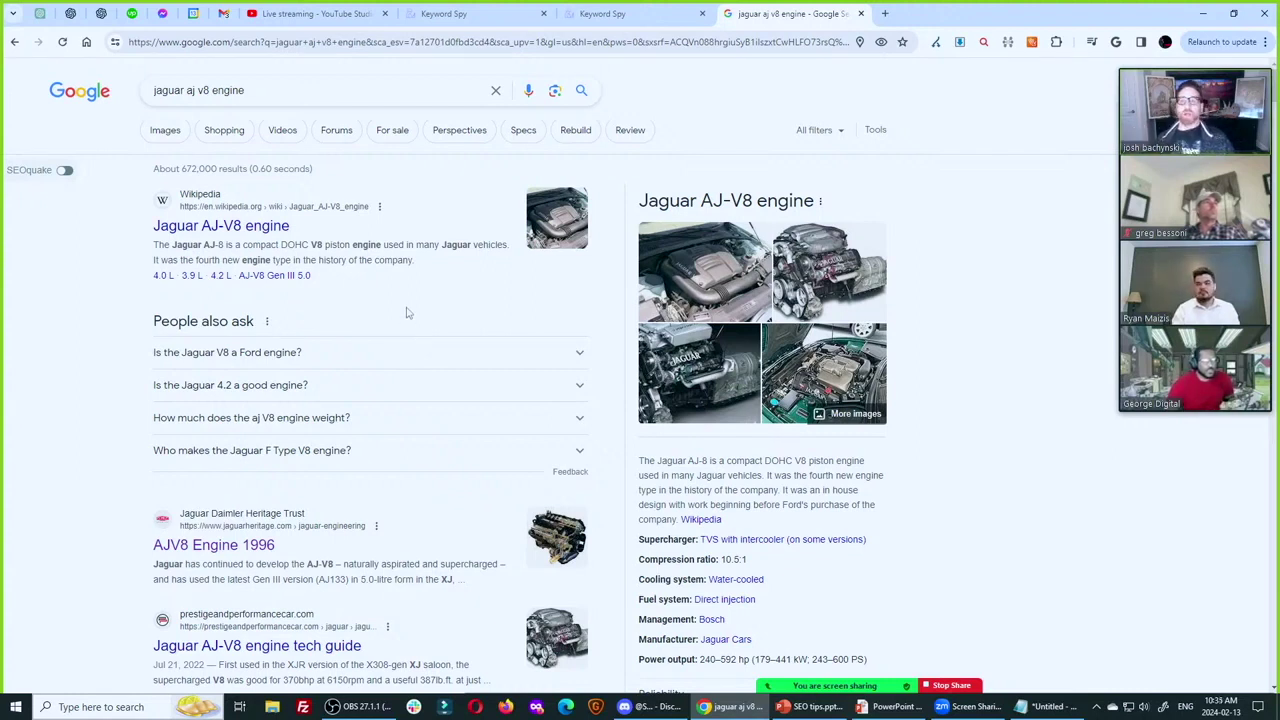
pyautogui.click(612, 14)
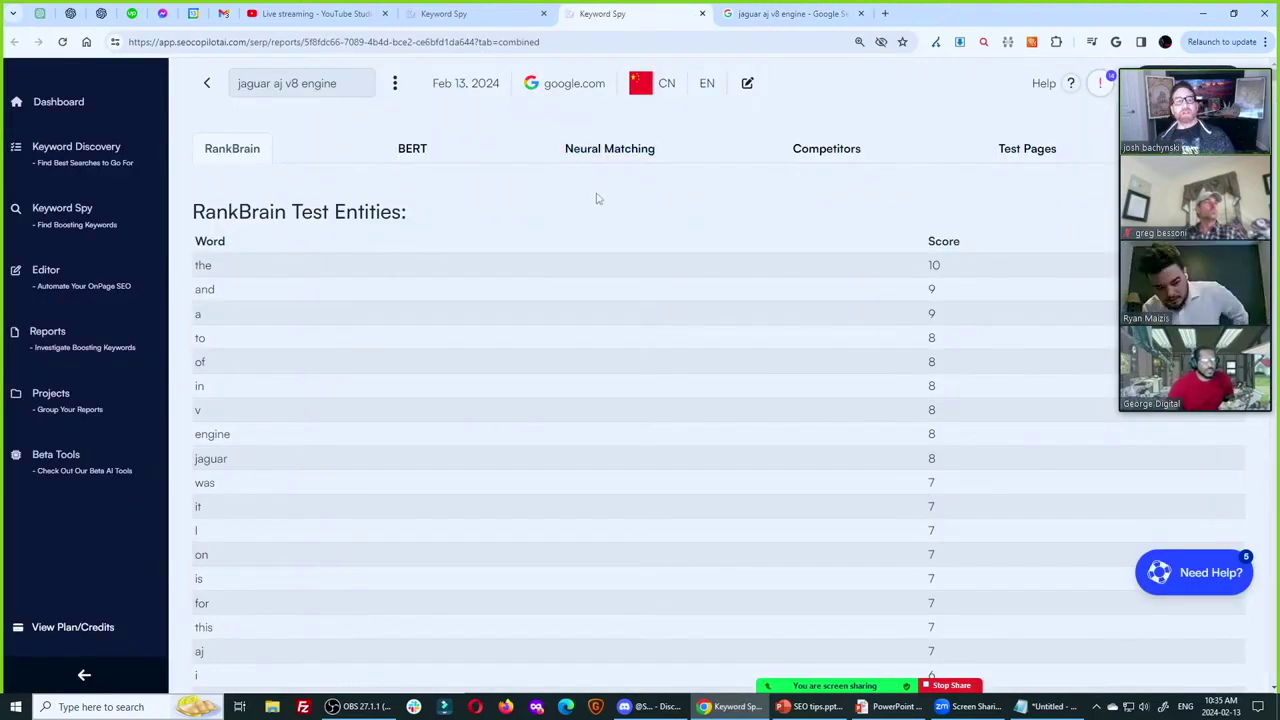
# Move the video-call thumbnails over the report's sidebar and examine the winning entities in the report's Results.
pyautogui.moveTo(1206, 66); pyautogui.dragTo(100, 93)
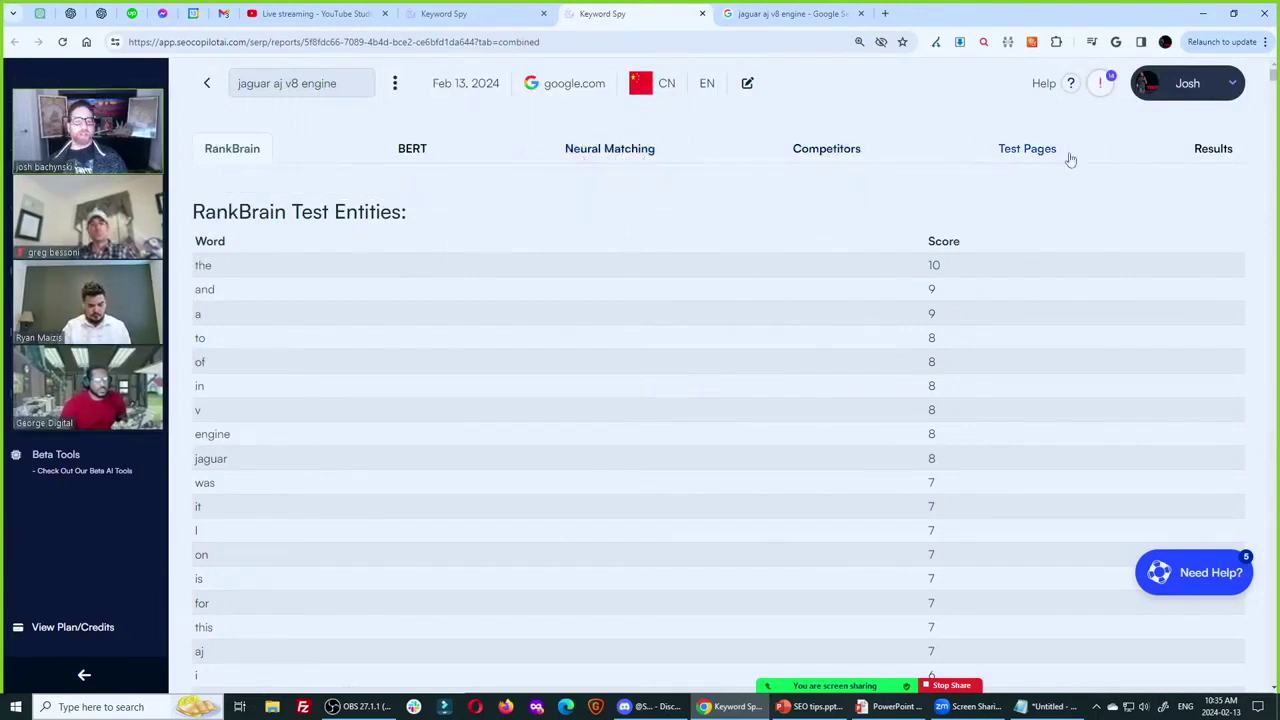
pyautogui.click(1193, 162)
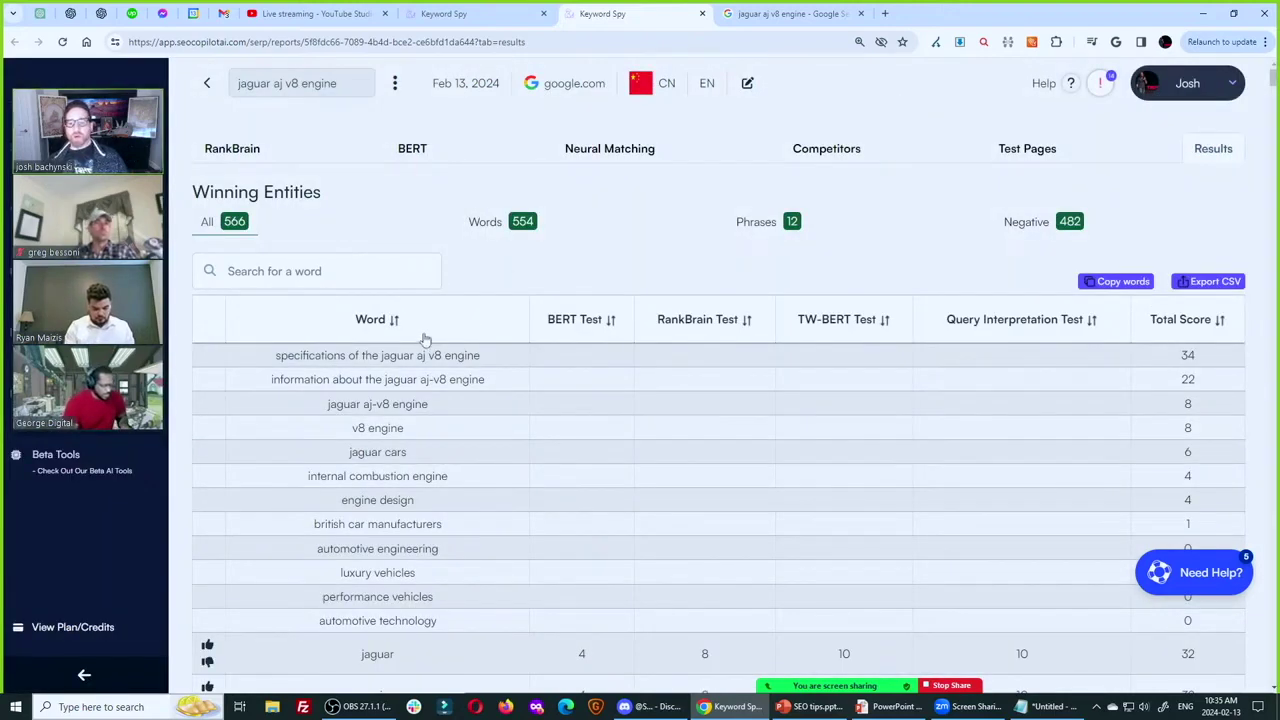
pyautogui.scroll(-2, 490, 325)
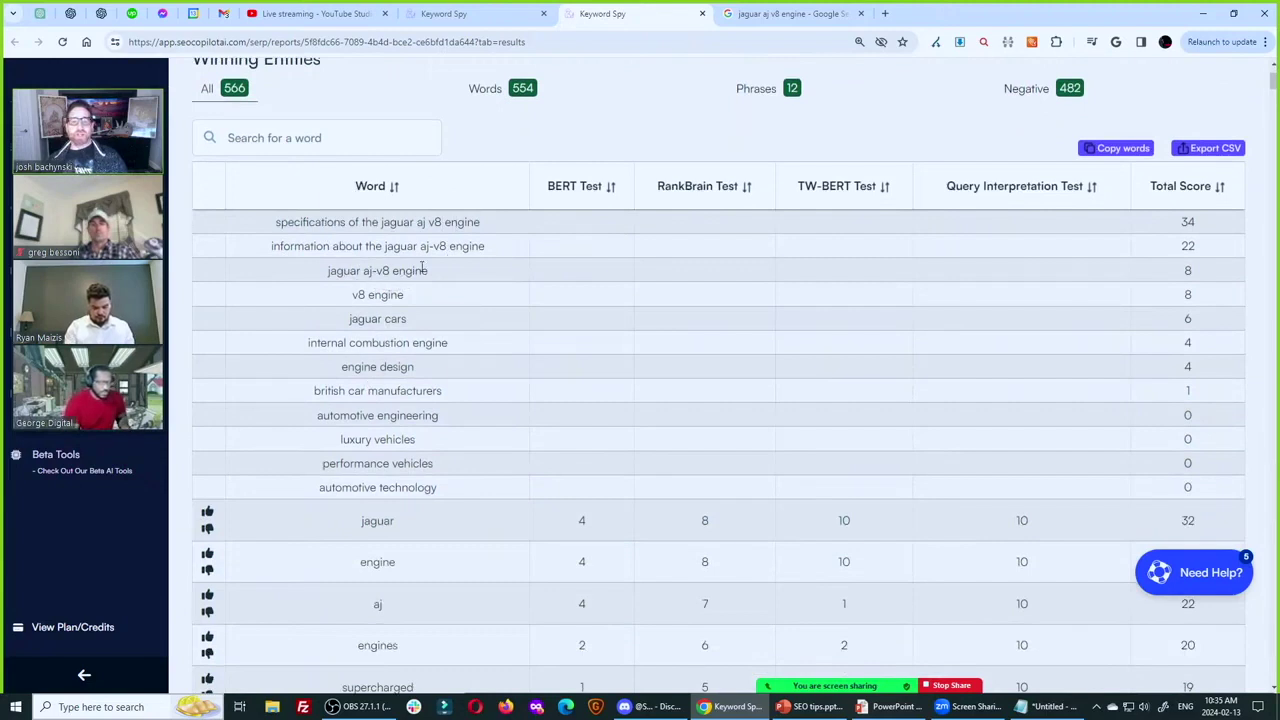
pyautogui.click(446, 248)
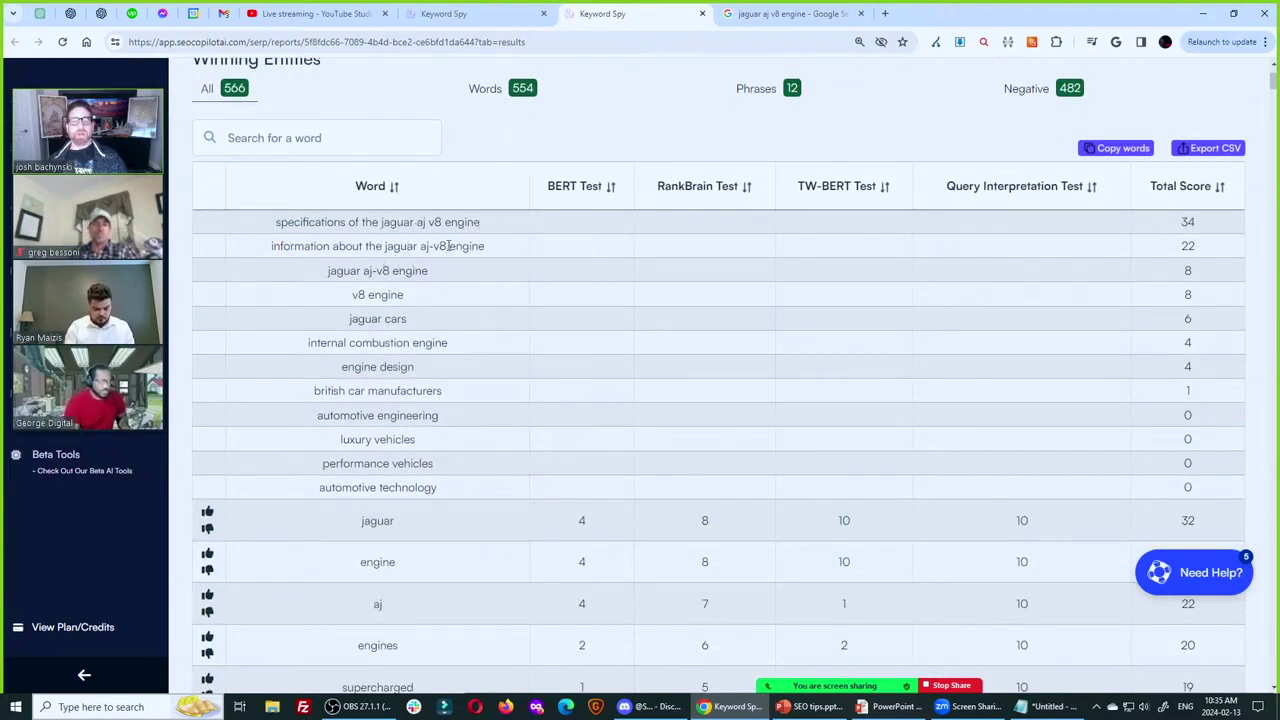
# Examine the TW-BERT Test and Query Interpretation Test scores for "jaguar" and "engine" in the winning entities, and return to the reports list.
pyautogui.click(379, 522)
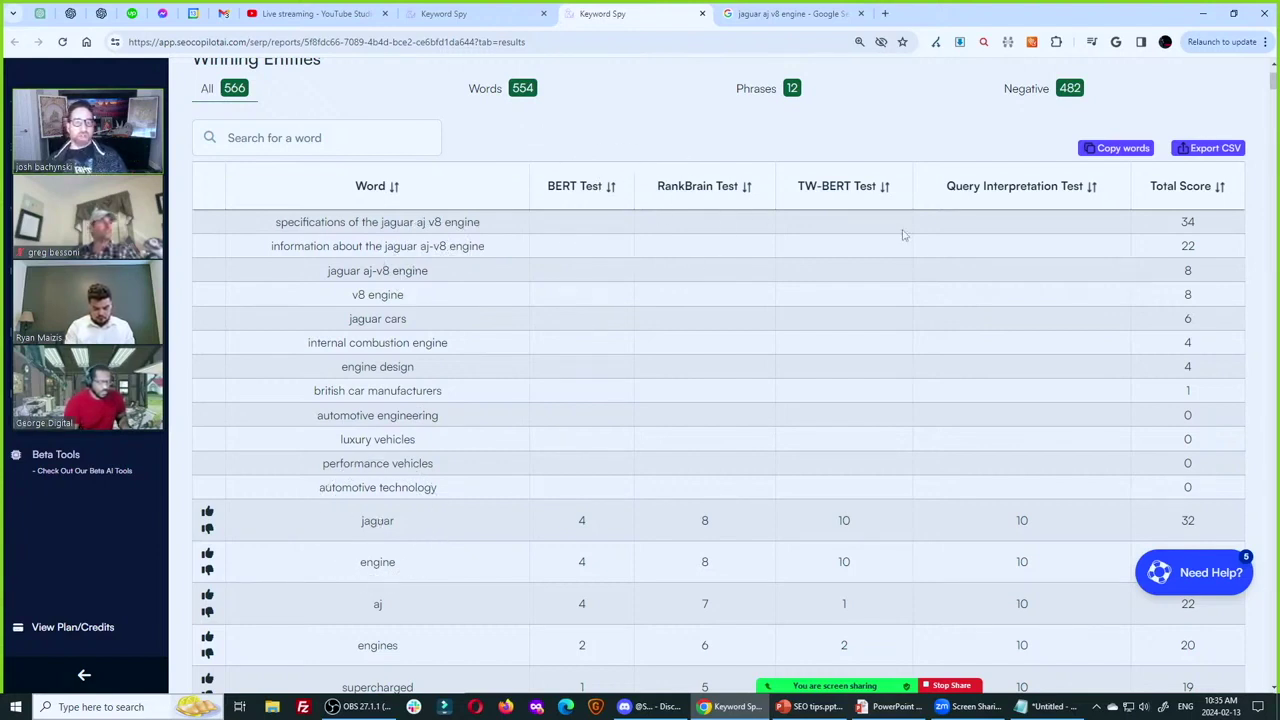
pyautogui.click(826, 193)
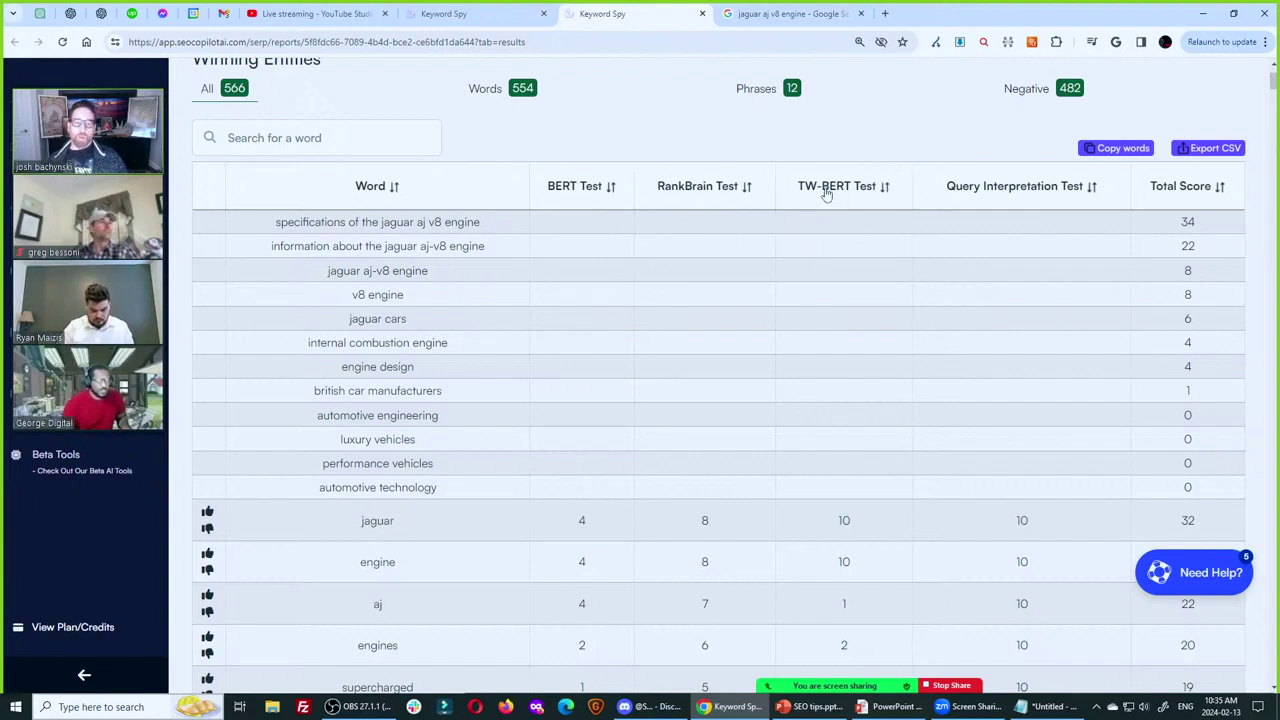
pyautogui.click(849, 572)
pyautogui.click(821, 193)
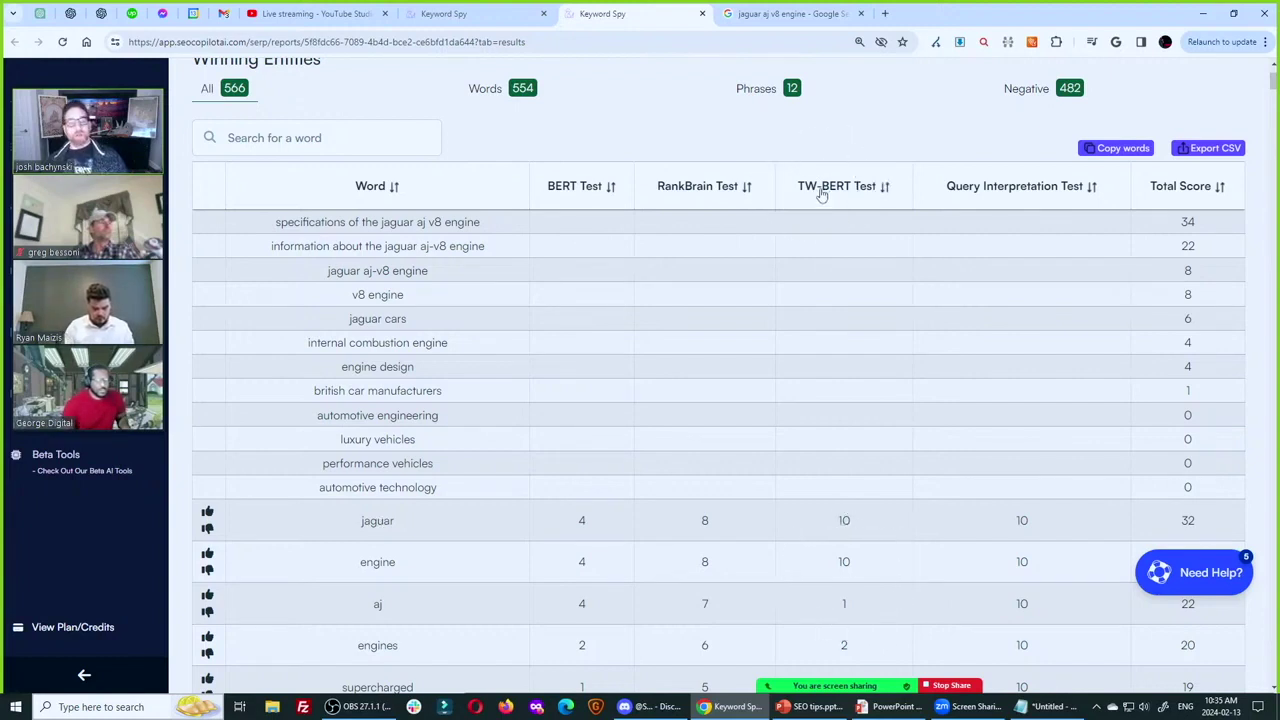
pyautogui.click(844, 530)
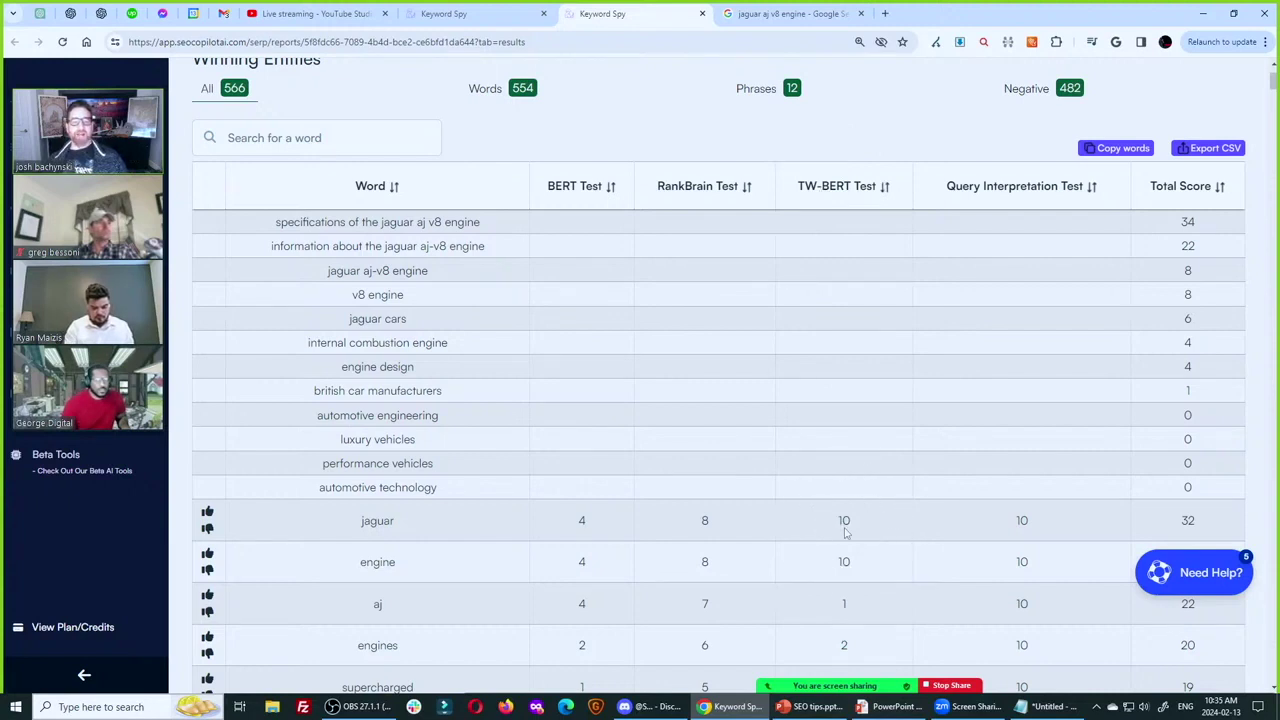
pyautogui.click(1008, 196)
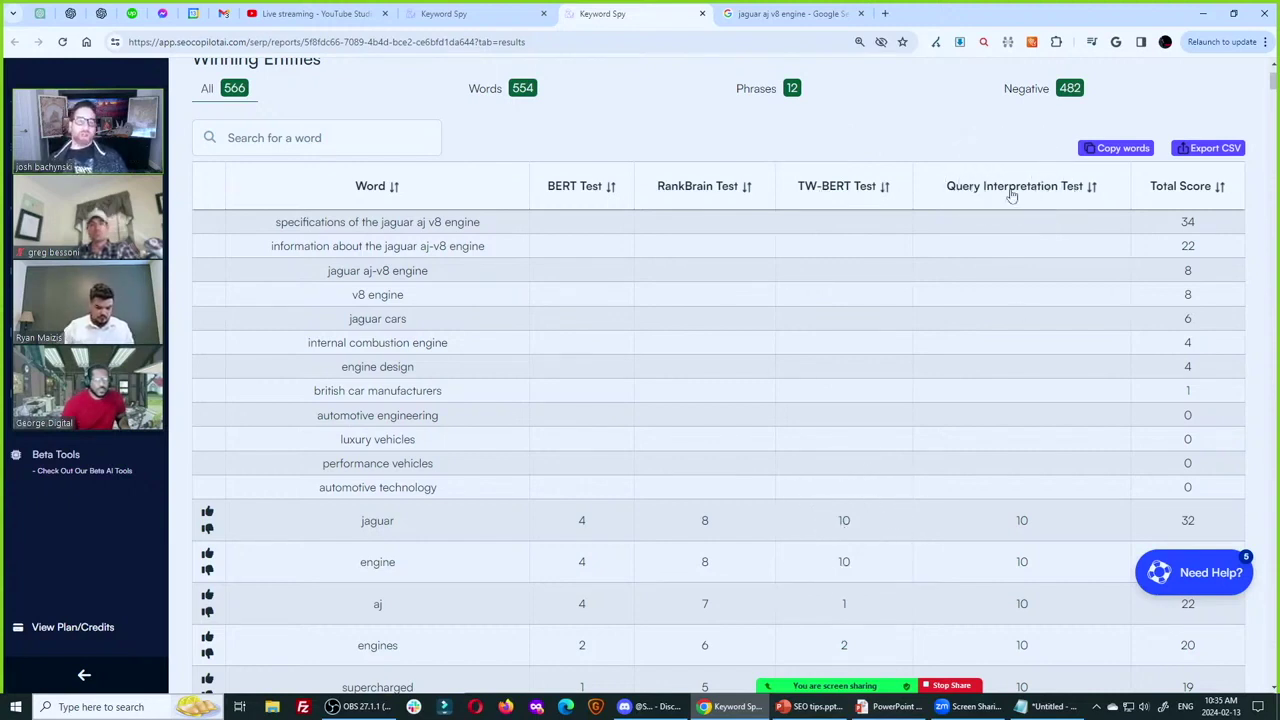
pyautogui.click(443, 13)
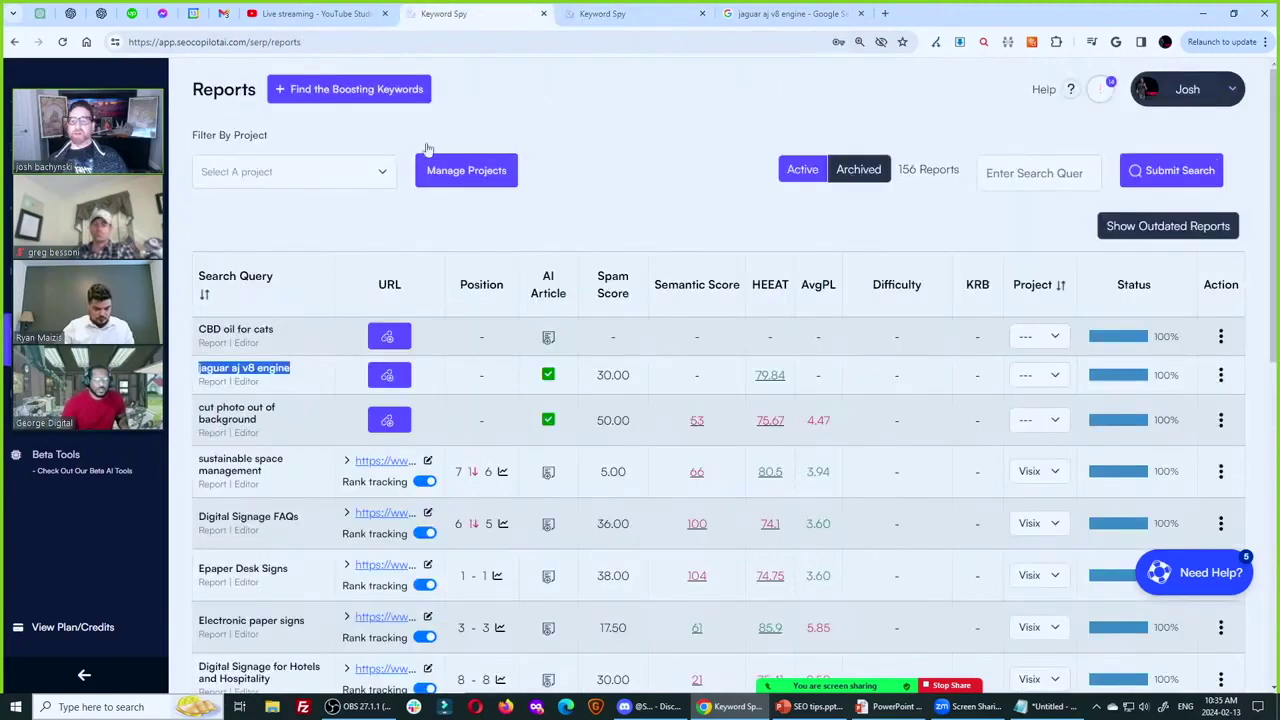
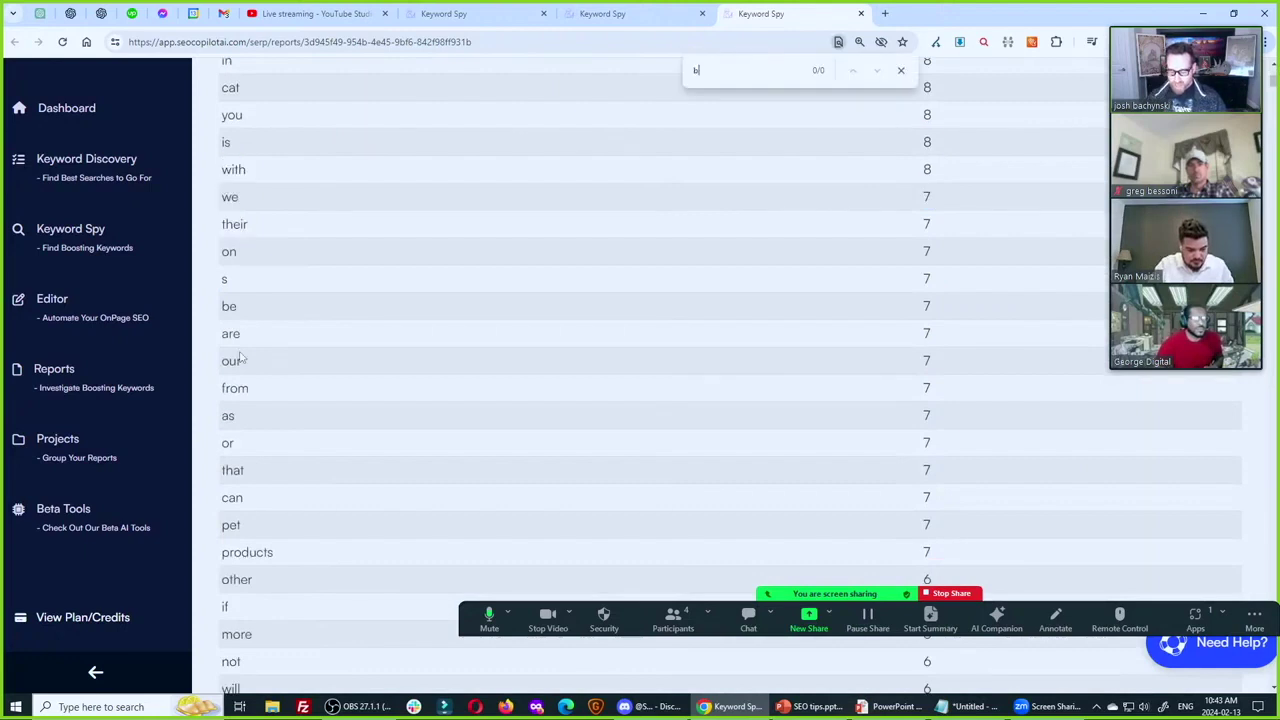
# Search the RankBrain word list of the "CBD oil for cats" report for "buy", examine the first match and the words around it, and end the search.
pyautogui.press('Return')
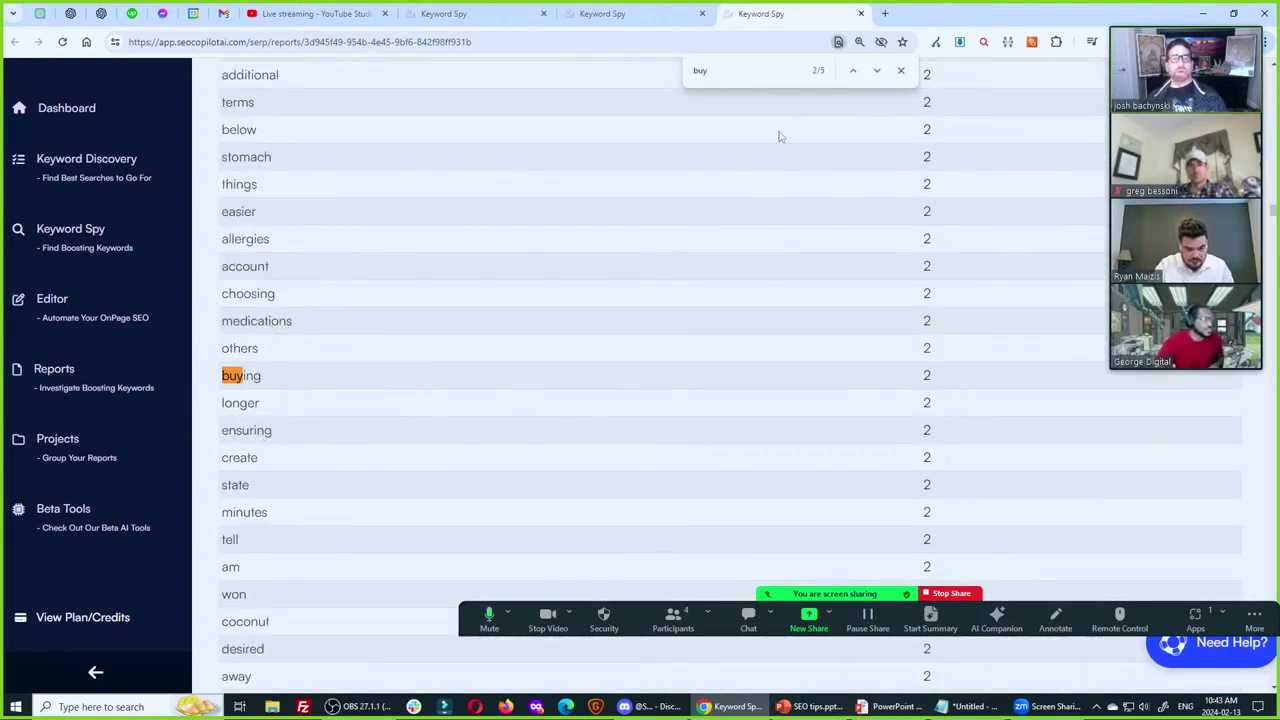
pyautogui.click(852, 70)
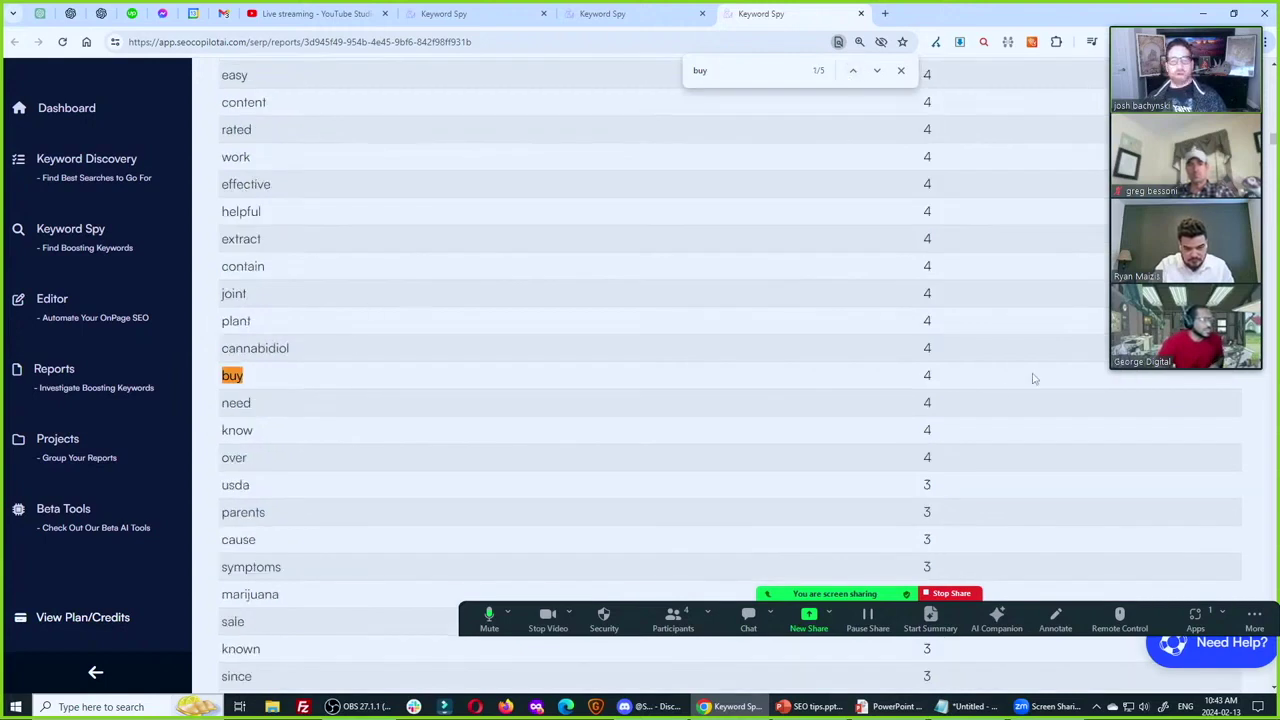
pyautogui.click(914, 386)
pyautogui.click(225, 403)
pyautogui.click(237, 393)
pyautogui.moveTo(363, 277)
pyautogui.mouseDown()
pyautogui.moveTo(546, 277)
pyautogui.moveTo(427, 396)
pyautogui.moveTo(465, 345)
pyautogui.moveTo(505, 420)
pyautogui.moveTo(423, 274)
pyautogui.moveTo(463, 317)
pyautogui.moveTo(437, 317)
pyautogui.mouseUp()
pyautogui.scroll(-10, 654, 300)
pyautogui.scroll(4, 583, 309)
pyautogui.scroll(10, 571, 278)
pyautogui.click(901, 70)
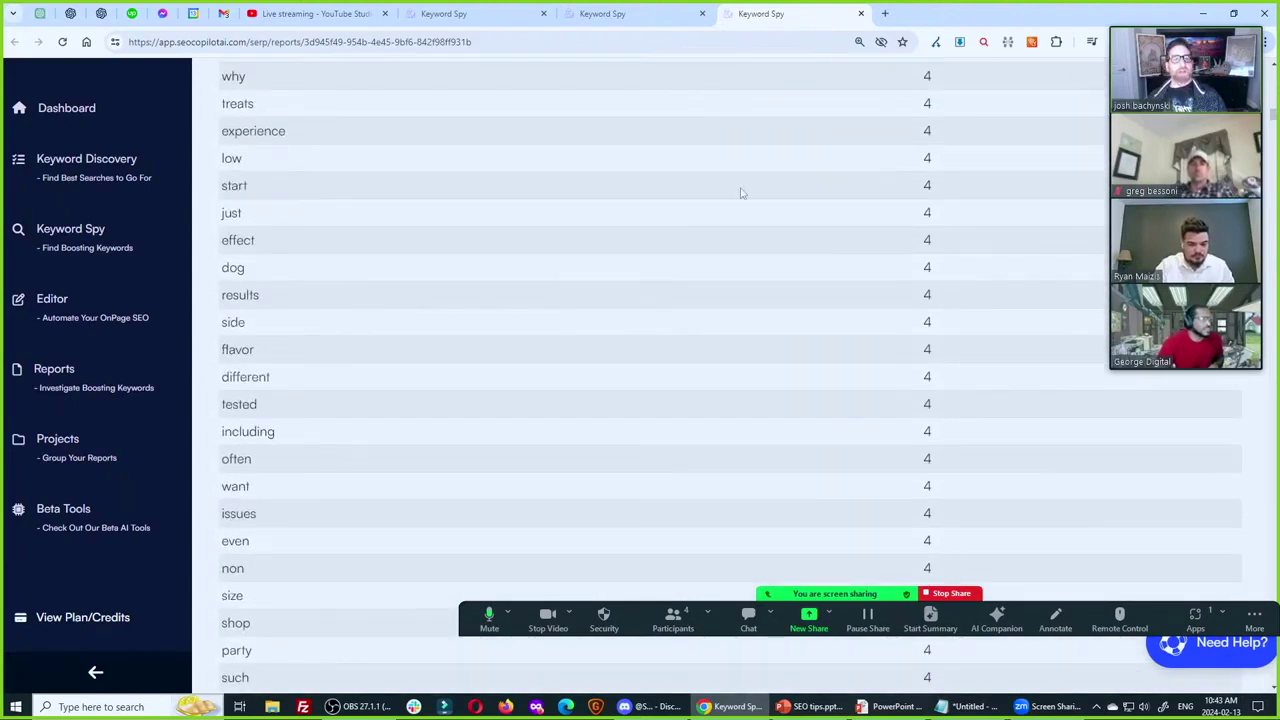
# Point out the words "effects", "bottle", "natural", "health", "safe" and "organic" in the RankBrain list by highlighting them one after another.
pyautogui.scroll(7, 700, 200)
pyautogui.scroll(-1, 600, 250)
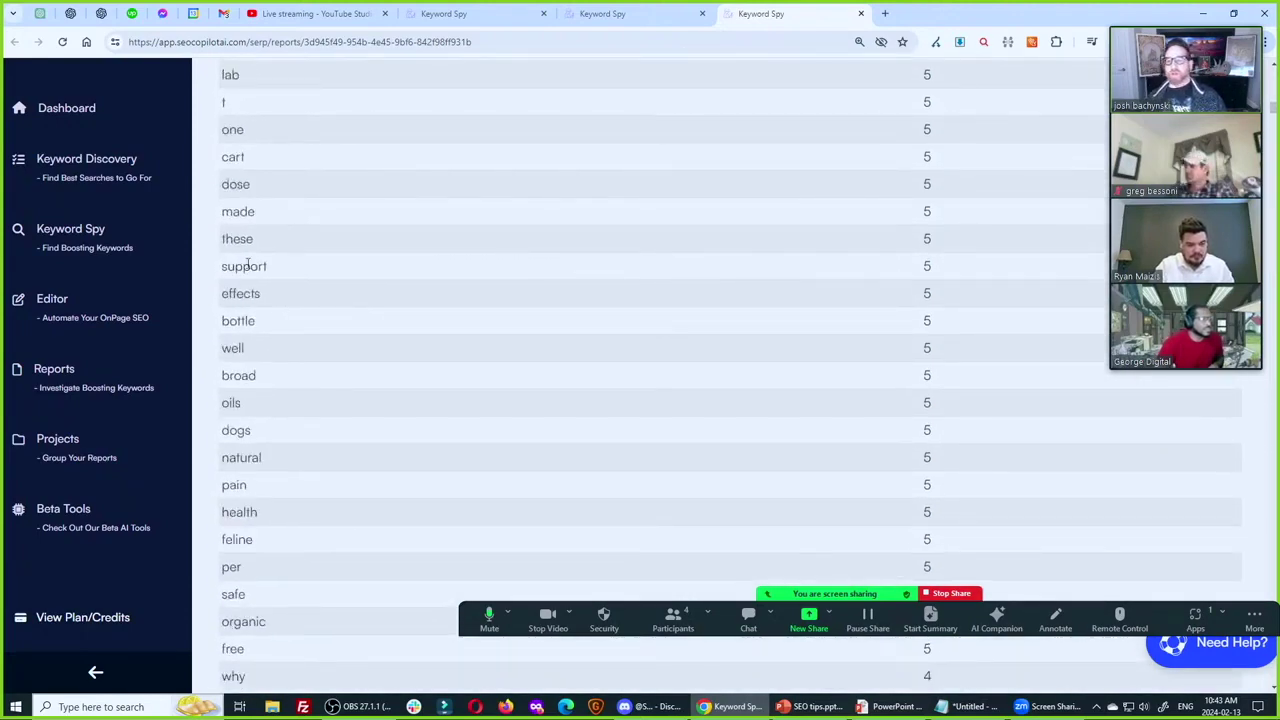
pyautogui.doubleClick(237, 294)
pyautogui.doubleClick(238, 321)
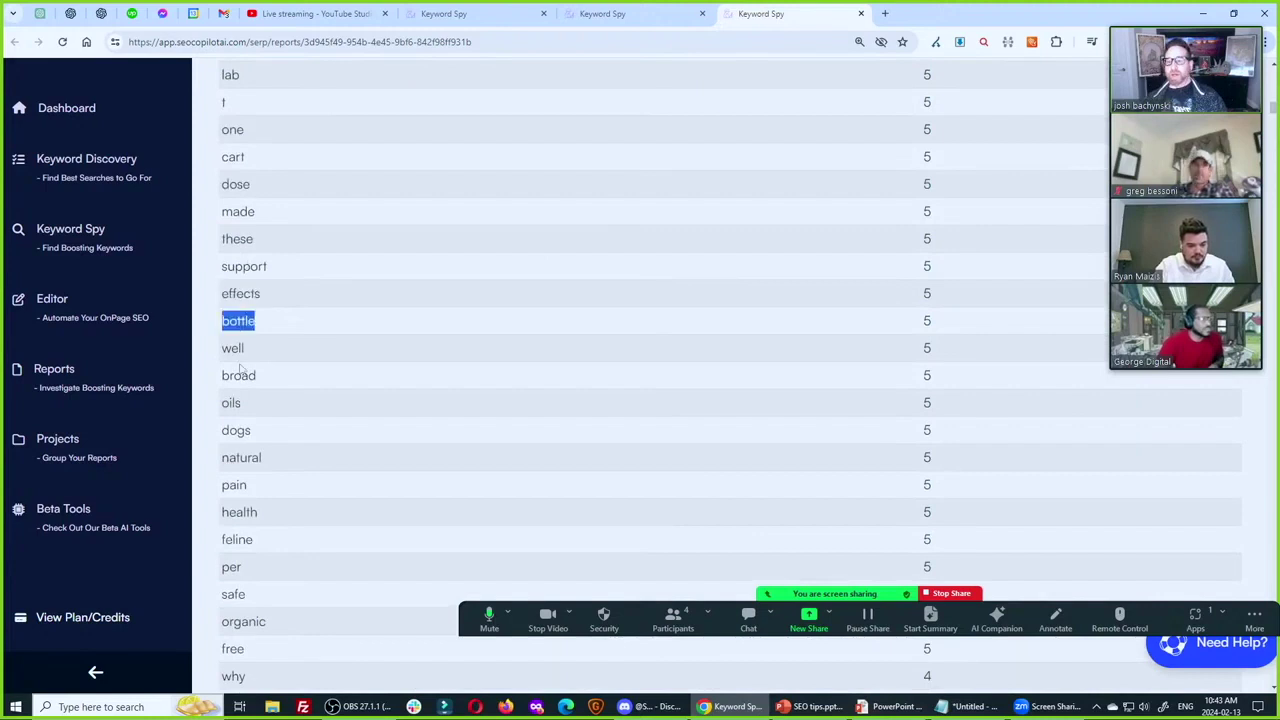
pyautogui.doubleClick(241, 457)
pyautogui.doubleClick(242, 511)
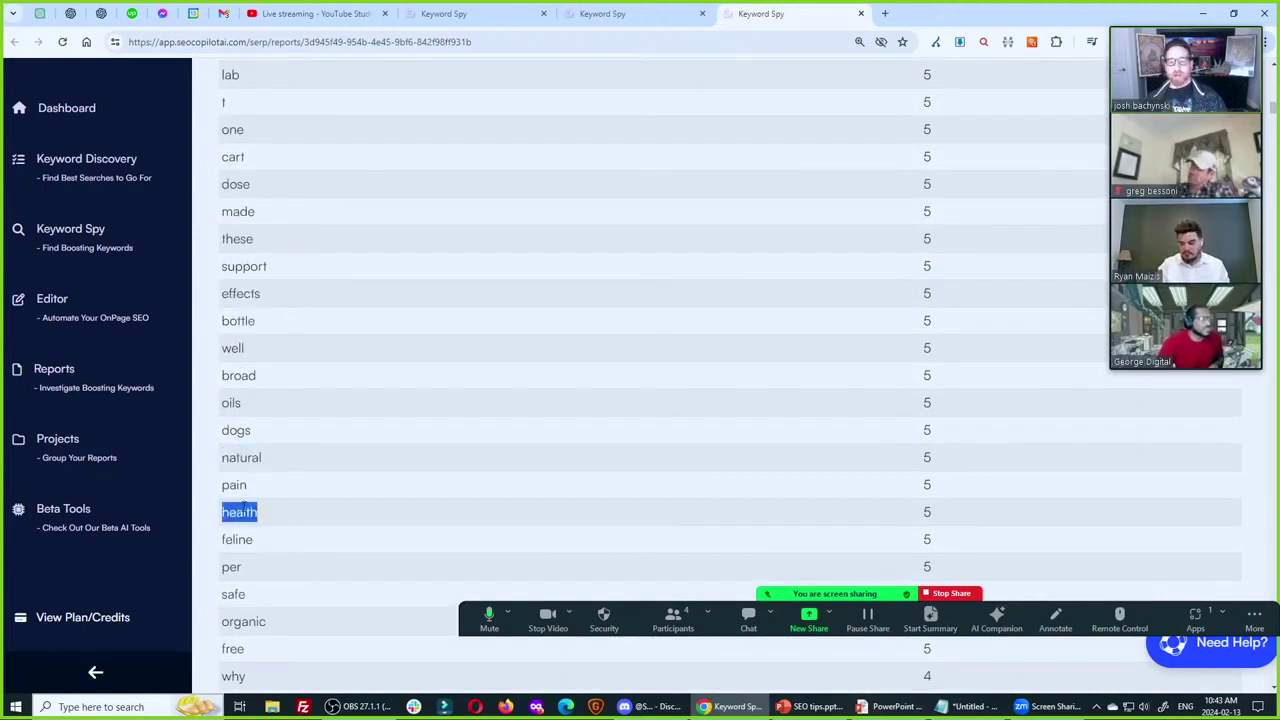
pyautogui.click(231, 594)
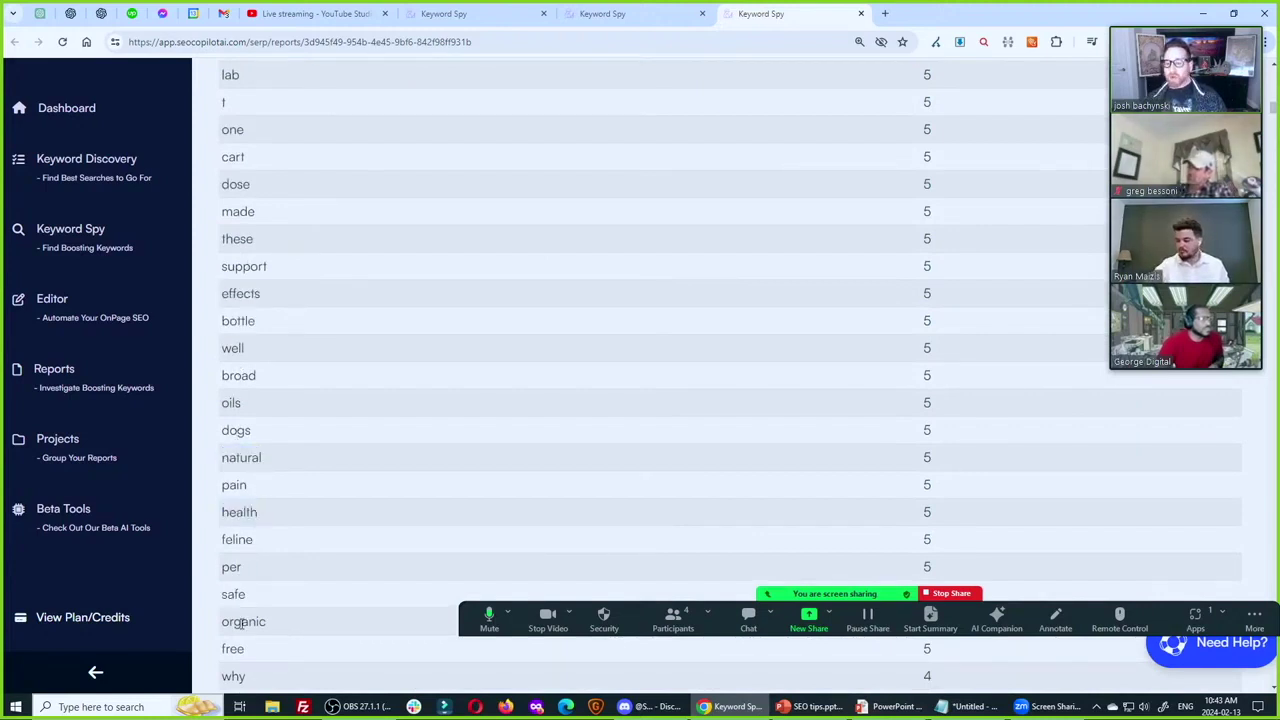
pyautogui.doubleClick(240, 620)
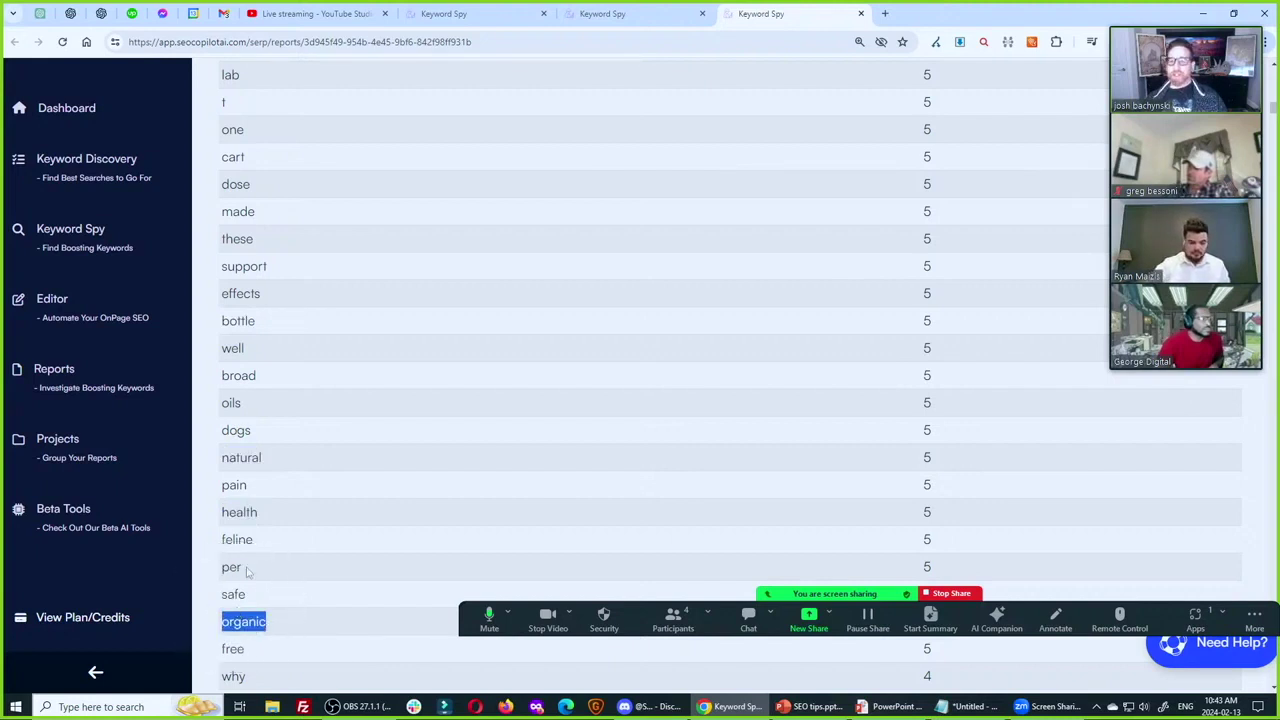
# Highlight "quality", "reviews", "ingredients", "should" and "giving" one after another, higher up in the RankBrain list.
pyautogui.scroll(3, 236, 560)
pyautogui.scroll(1, 233, 490)
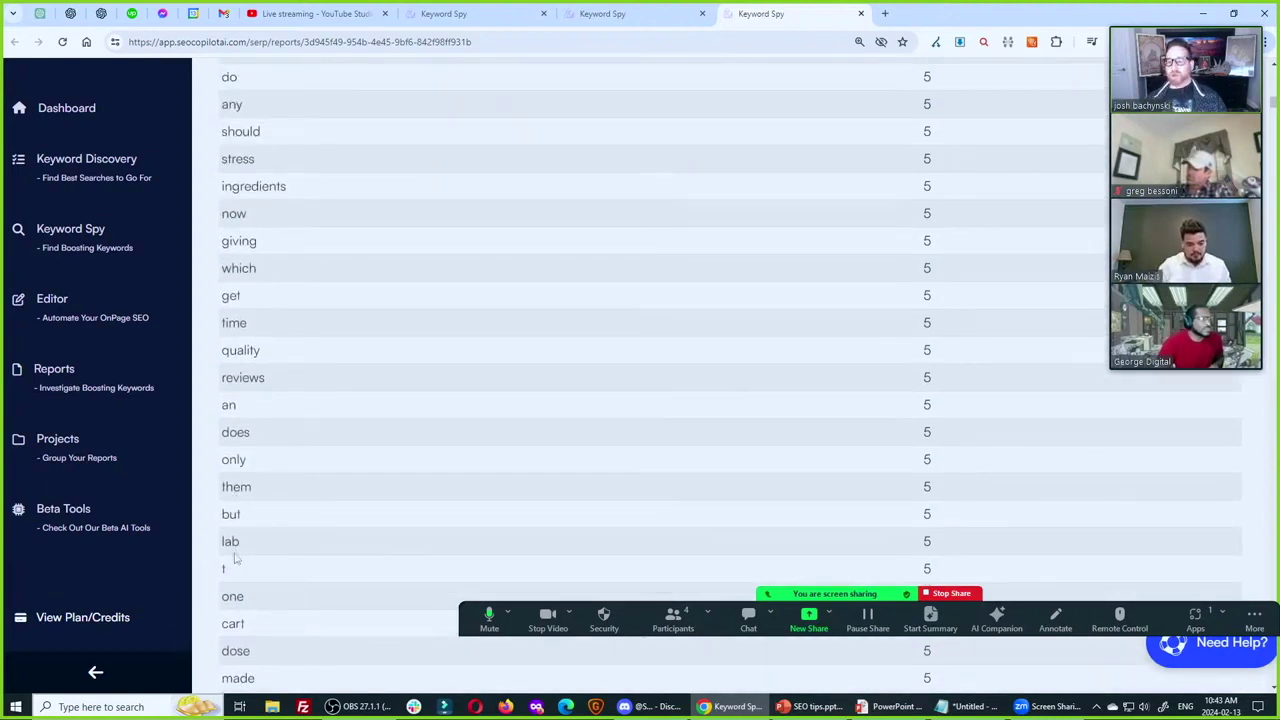
pyautogui.doubleClick(240, 351)
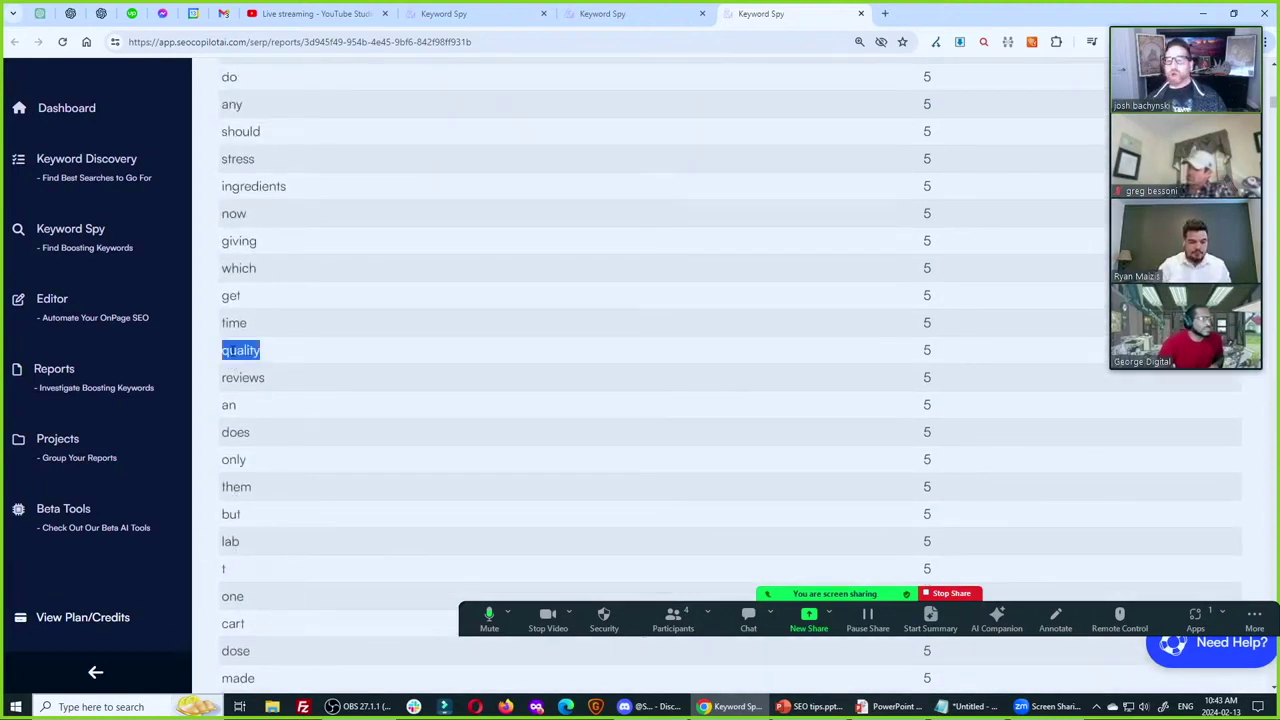
pyautogui.doubleClick(241, 377)
pyautogui.doubleClick(240, 184)
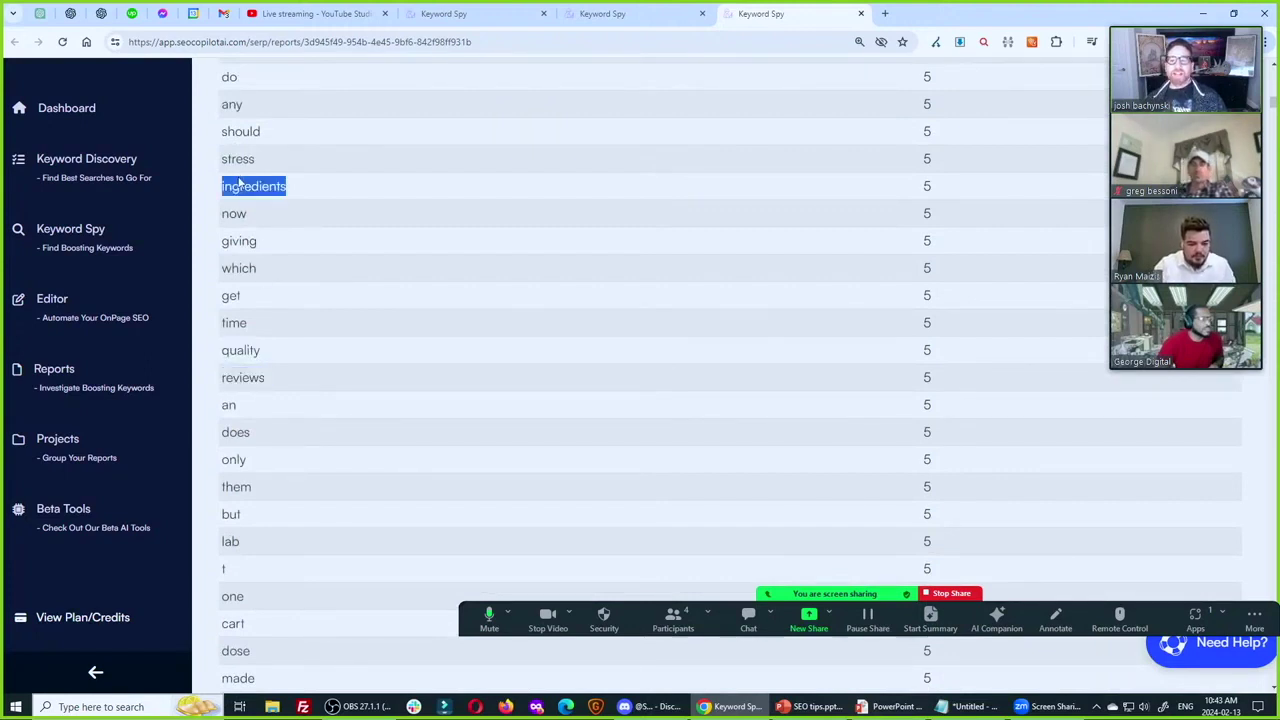
pyautogui.doubleClick(245, 133)
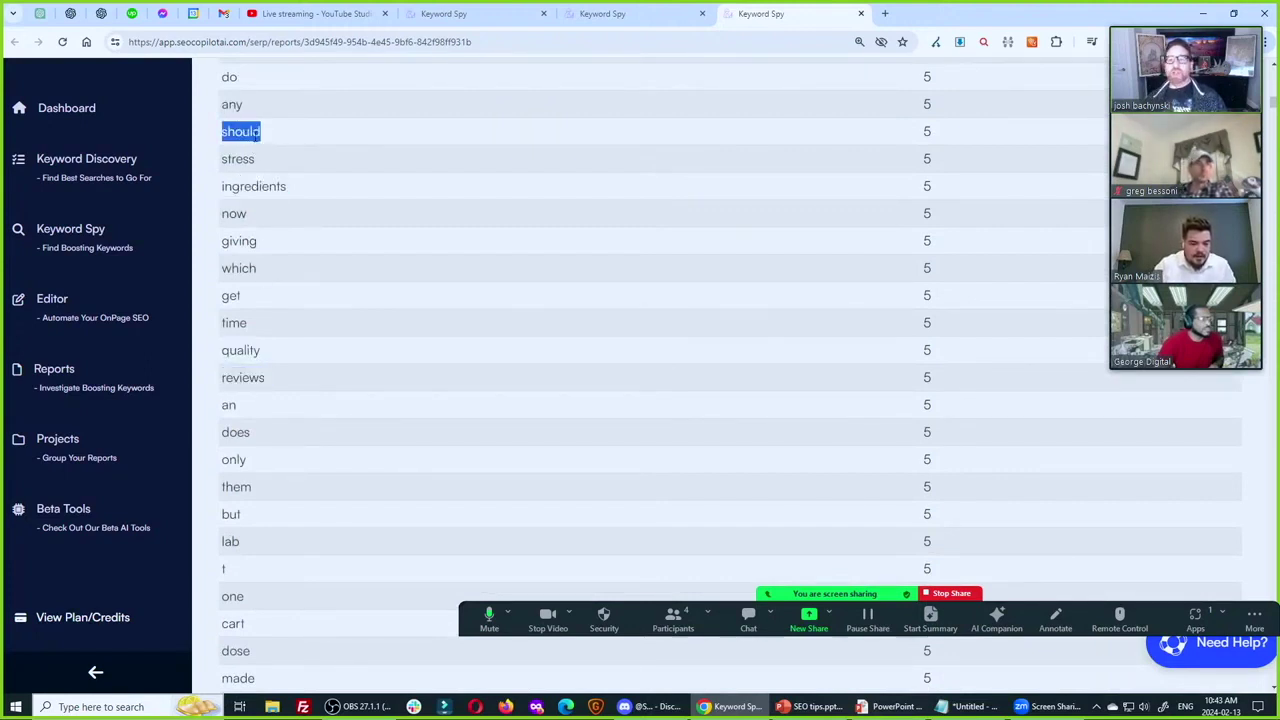
pyautogui.doubleClick(238, 247)
# Open the report's keyword volume, CPC and search intent details and highlight "early stages of their journey" in the Journey text.
pyautogui.scroll(4, 245, 255)
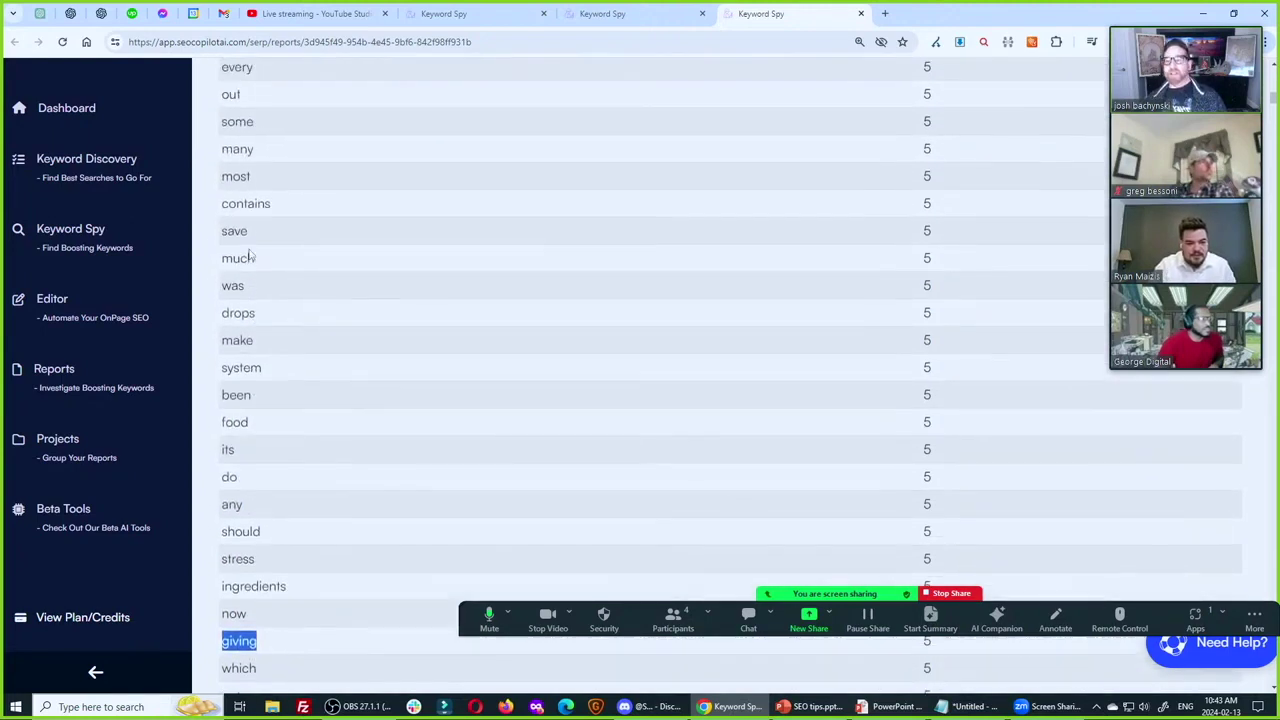
pyautogui.scroll(4, 251, 327)
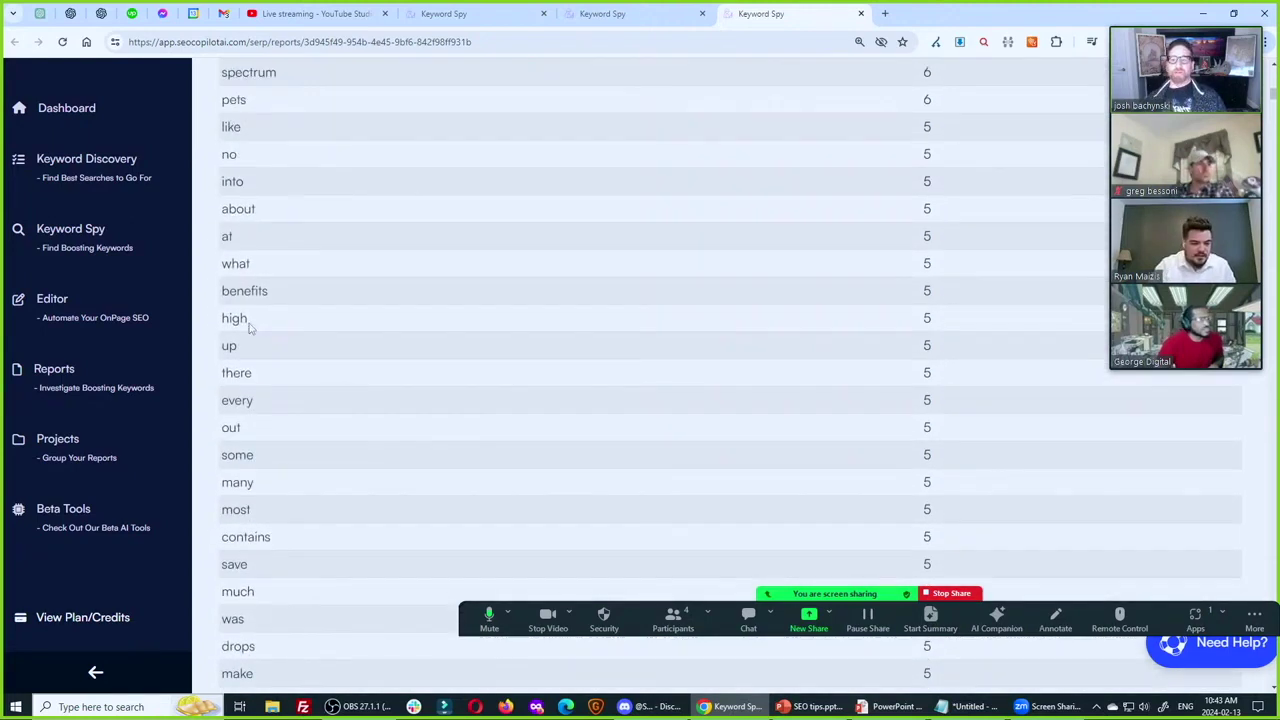
pyautogui.scroll(1, 251, 327)
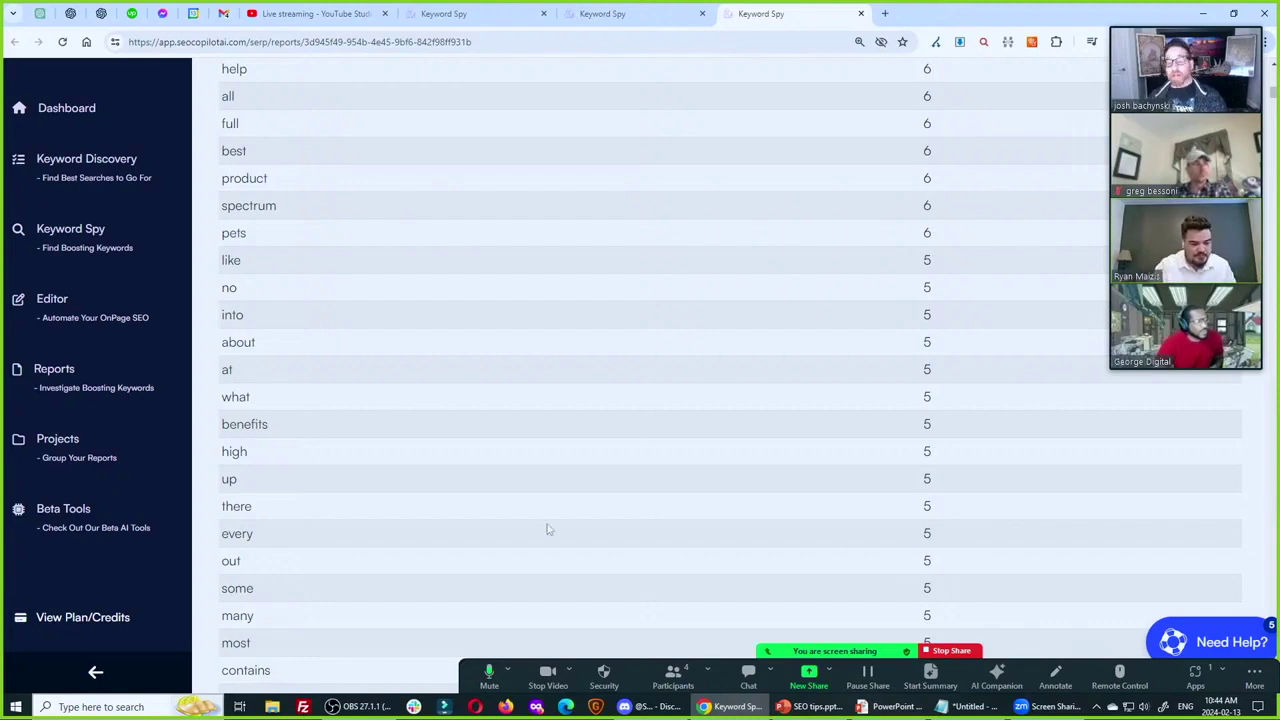
pyautogui.scroll(15, 437, 354)
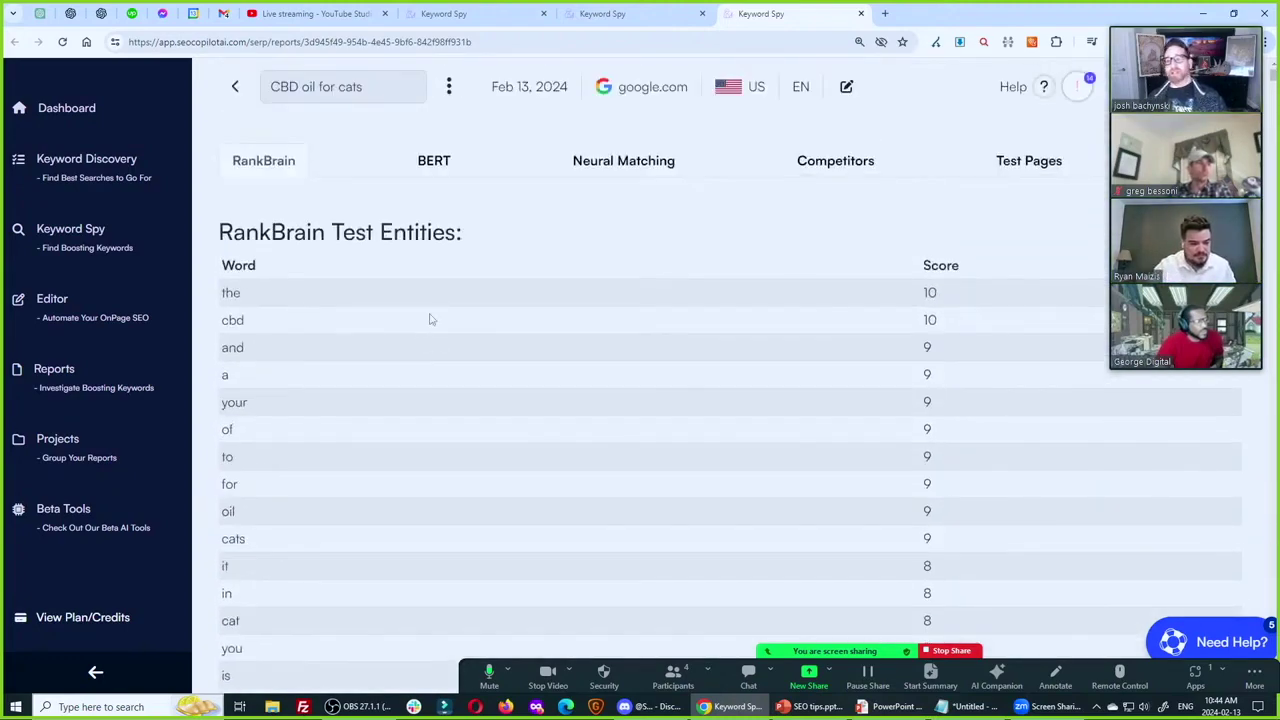
pyautogui.click(450, 90)
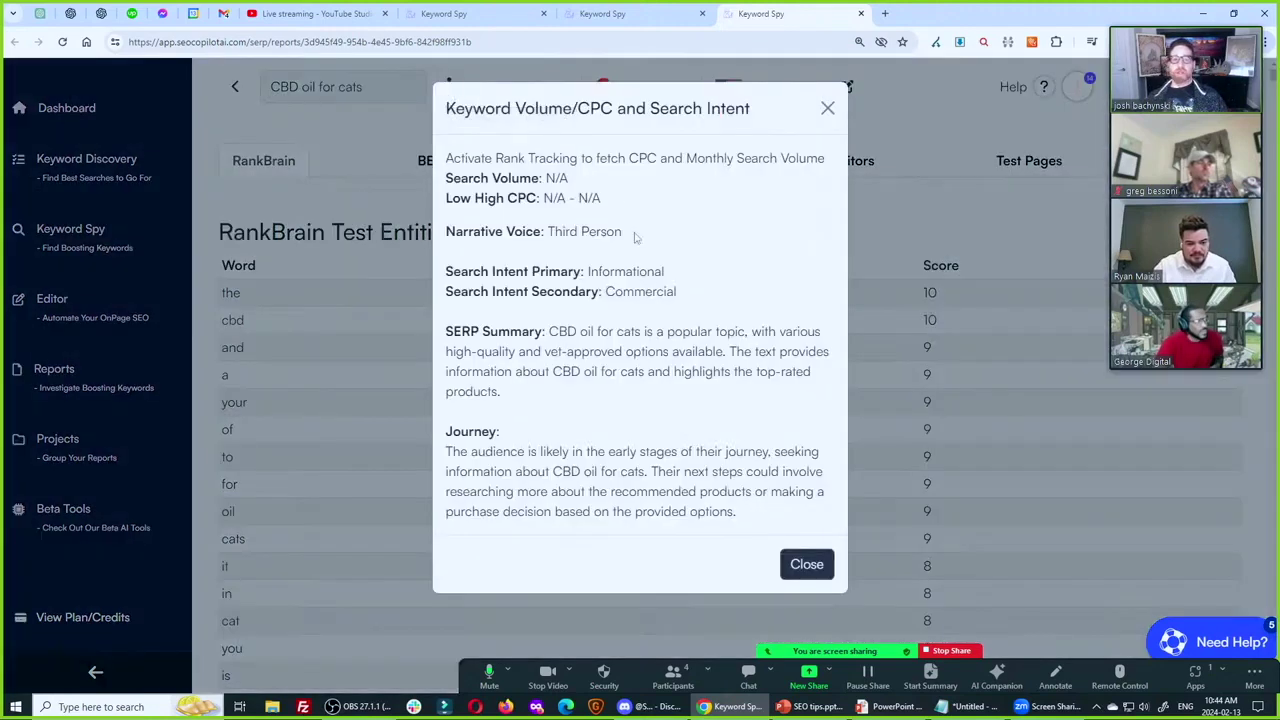
pyautogui.tripleClick(652, 470)
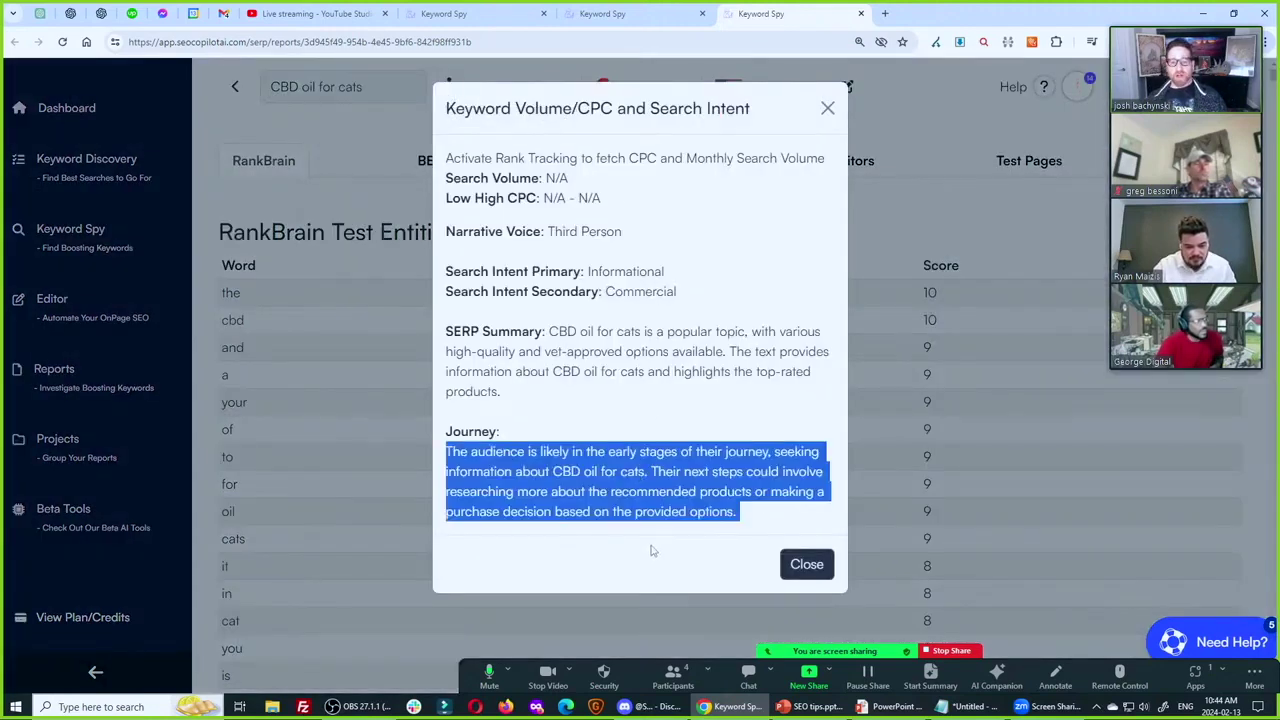
pyautogui.click(618, 452)
pyautogui.moveTo(600, 452); pyautogui.dragTo(777, 451)
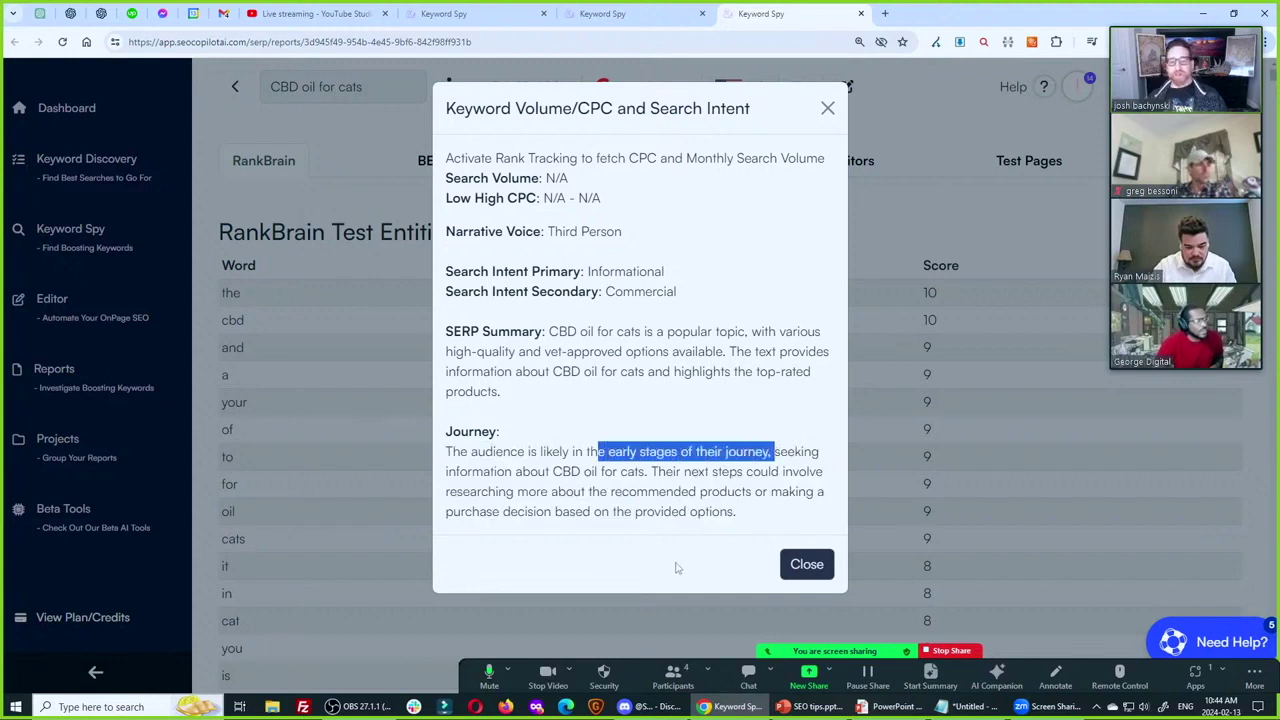
# Highlight the Journey text from "stages of their journey" through "provided options." and close the search intent details.
pyautogui.click(257, 402)
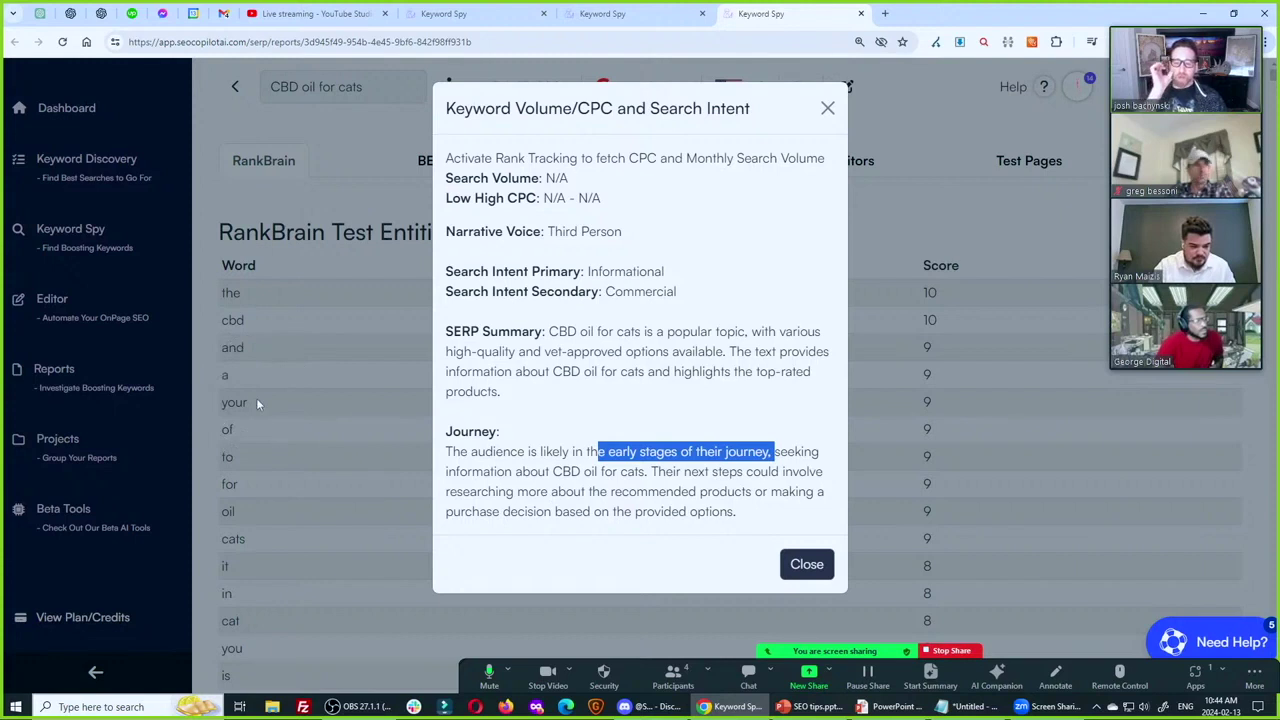
pyautogui.click(517, 463)
pyautogui.moveTo(548, 478); pyautogui.dragTo(672, 472)
pyautogui.moveTo(645, 452); pyautogui.dragTo(745, 513)
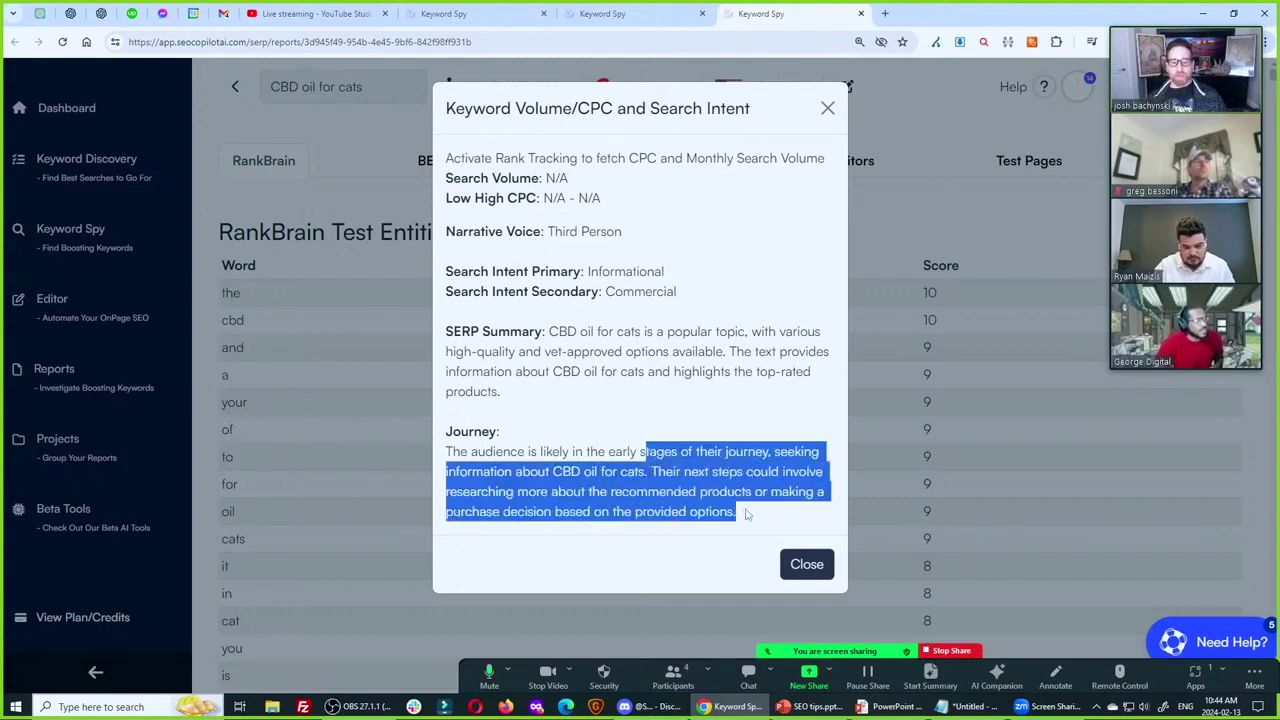
pyautogui.click(679, 495)
pyautogui.click(677, 493)
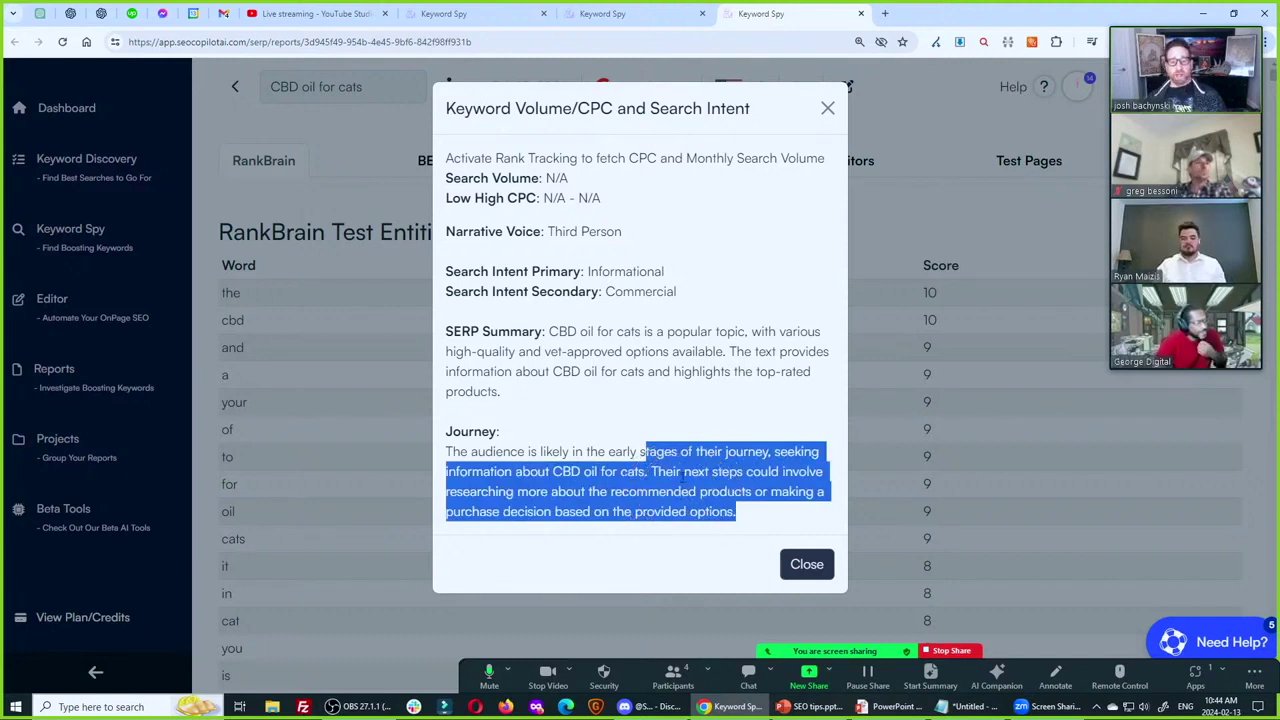
pyautogui.click(829, 107)
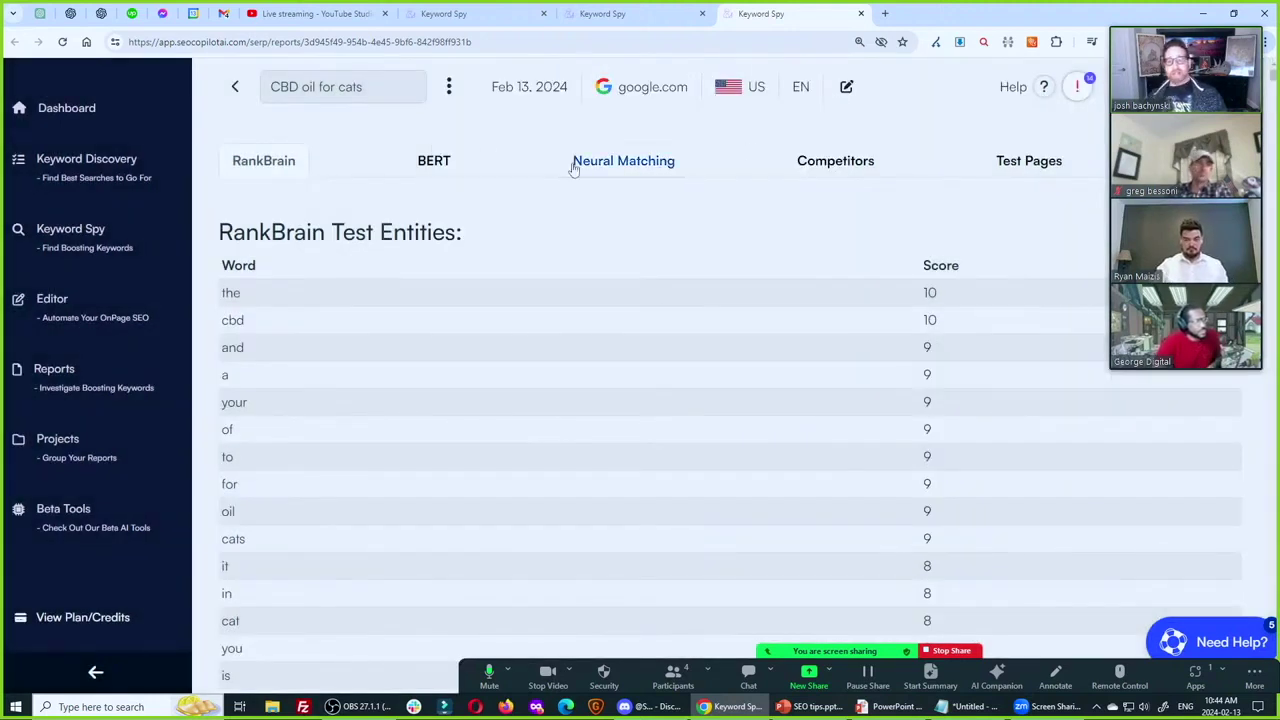
# Show the report's BERT entities and examine the AI analysis phrases "How to use CBD oil for cats." and "Best CBD oil products for felines.".
pyautogui.click(432, 166)
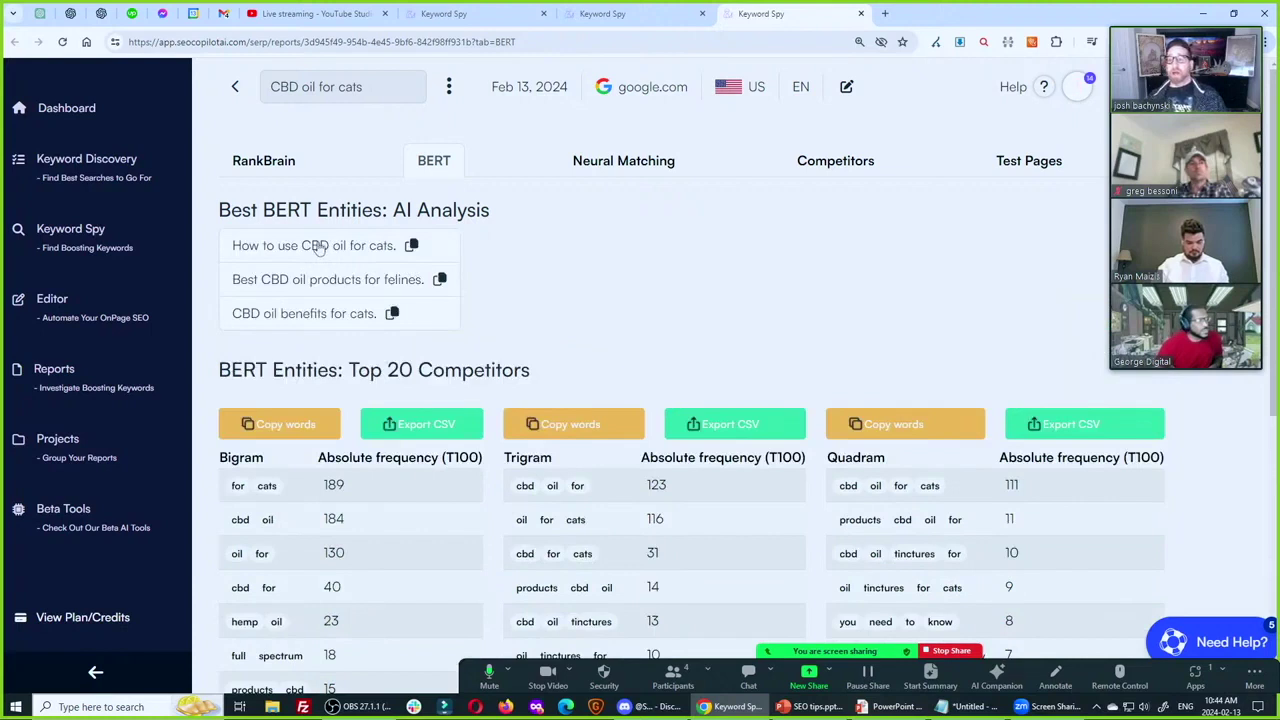
pyautogui.click(318, 247)
pyautogui.click(333, 287)
pyautogui.click(344, 255)
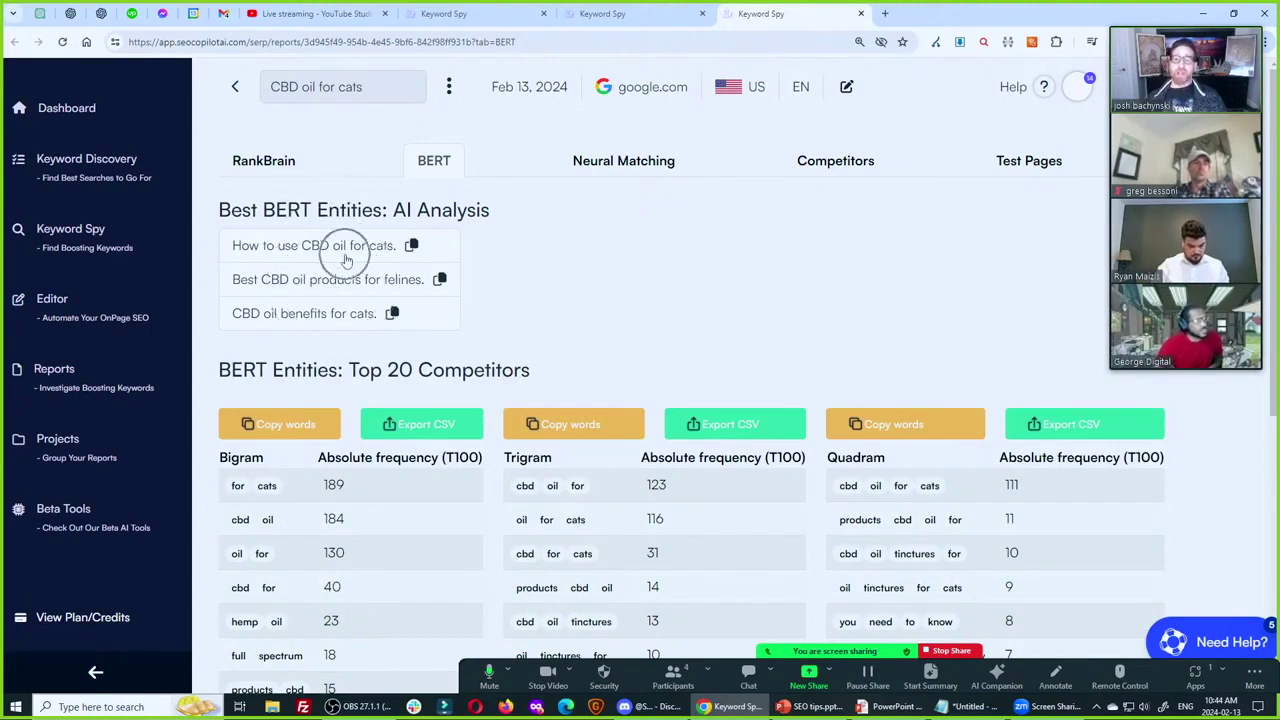
pyautogui.click(340, 265)
pyautogui.click(341, 268)
pyautogui.click(340, 265)
pyautogui.click(340, 264)
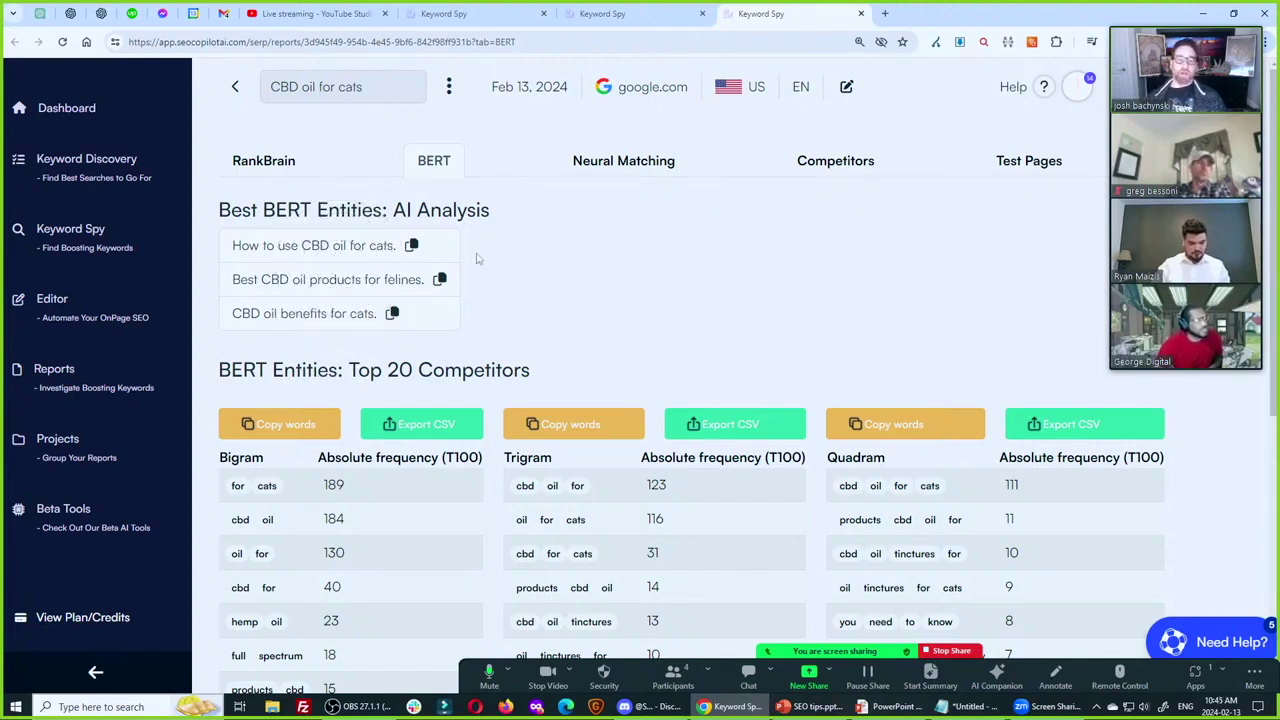
# Show the winning entities in the "CBD oil for cats" report's Results and move the video-call thumbnails over the sidebar.
pyautogui.moveTo(1185, 150); pyautogui.dragTo(1048, 150)
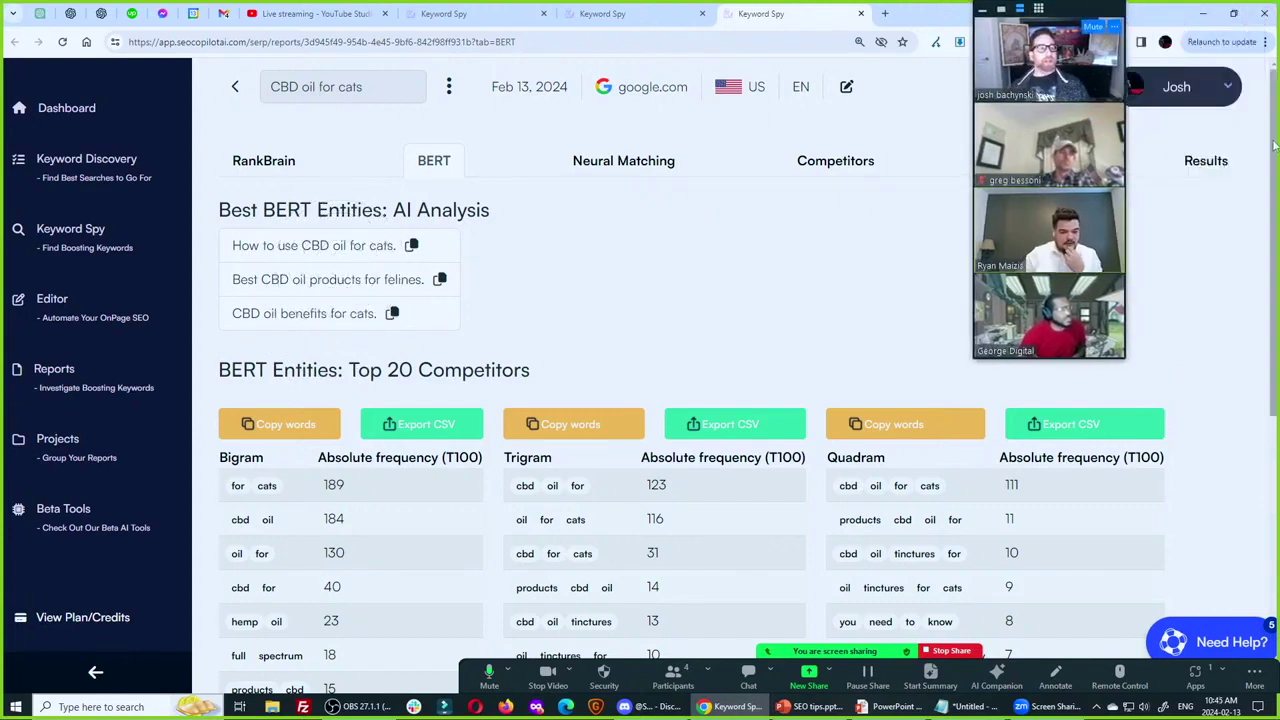
pyautogui.click(1206, 162)
pyautogui.moveTo(1090, 25); pyautogui.dragTo(138, 100)
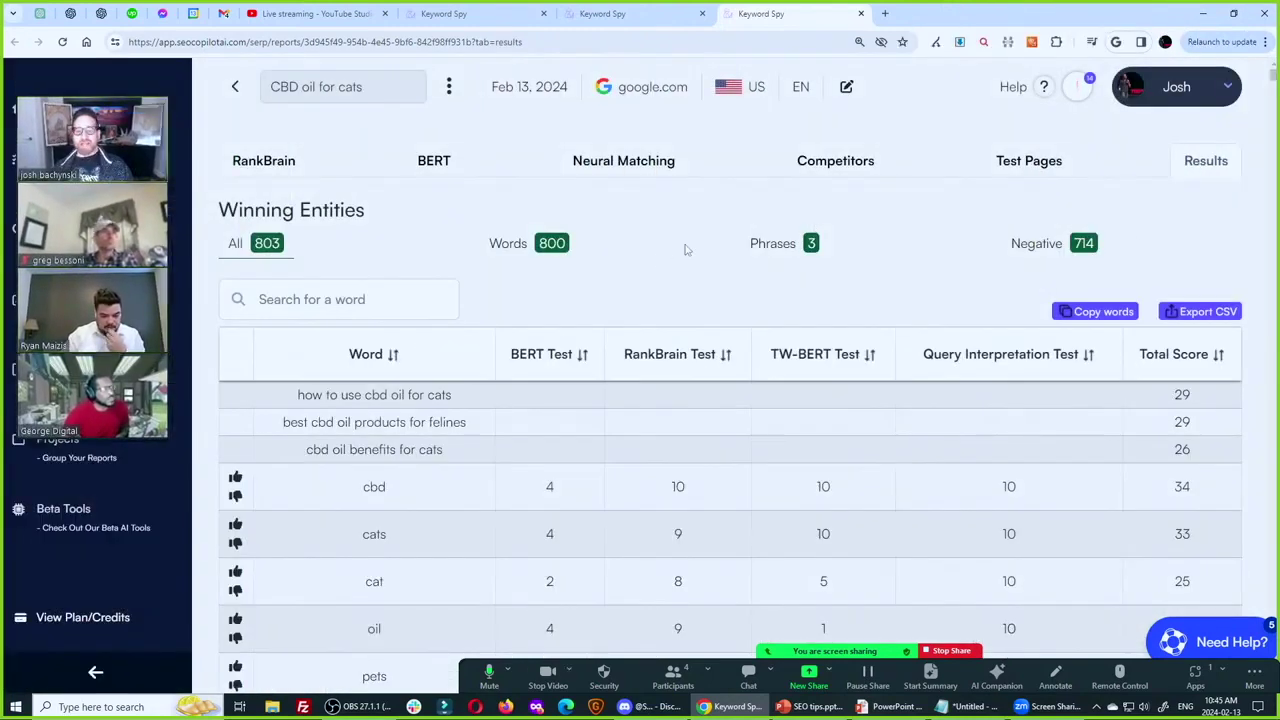
# Examine the winning entities table's words and test scores down to "safe" and highlight that word.
pyautogui.scroll(-1, 800, 230)
pyautogui.scroll(-2, 800, 230)
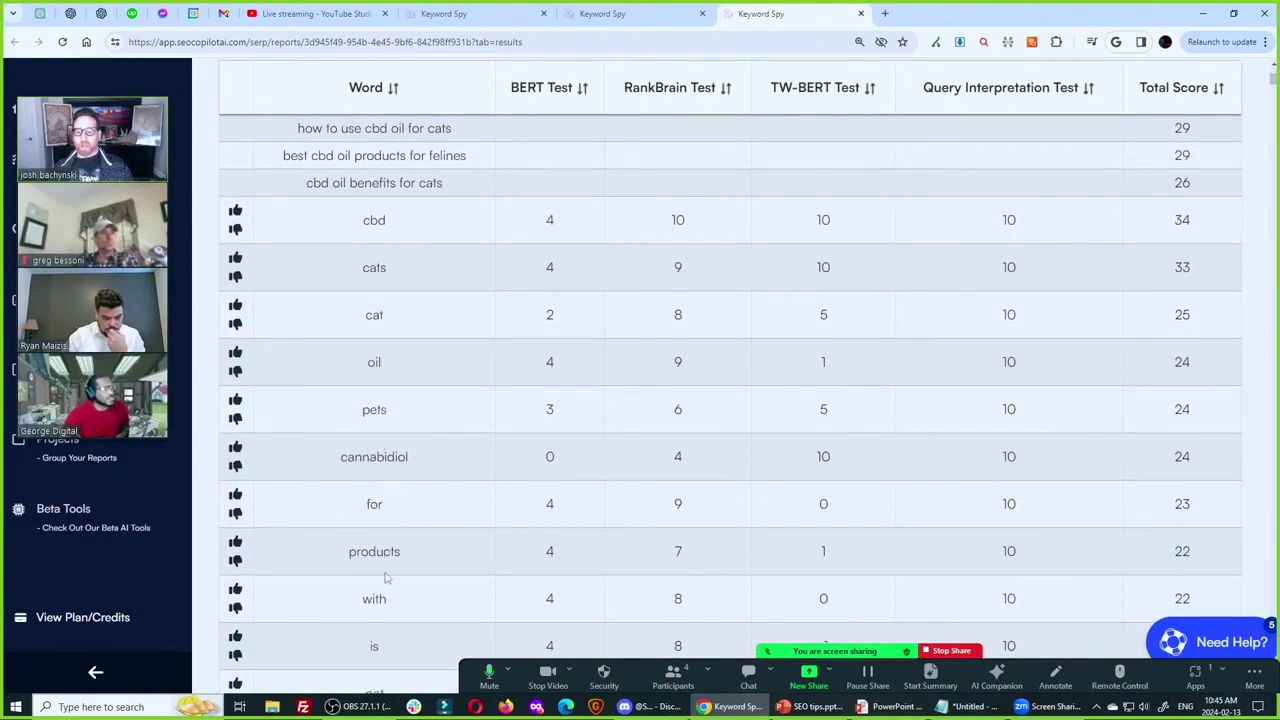
pyautogui.scroll(-2, 390, 566)
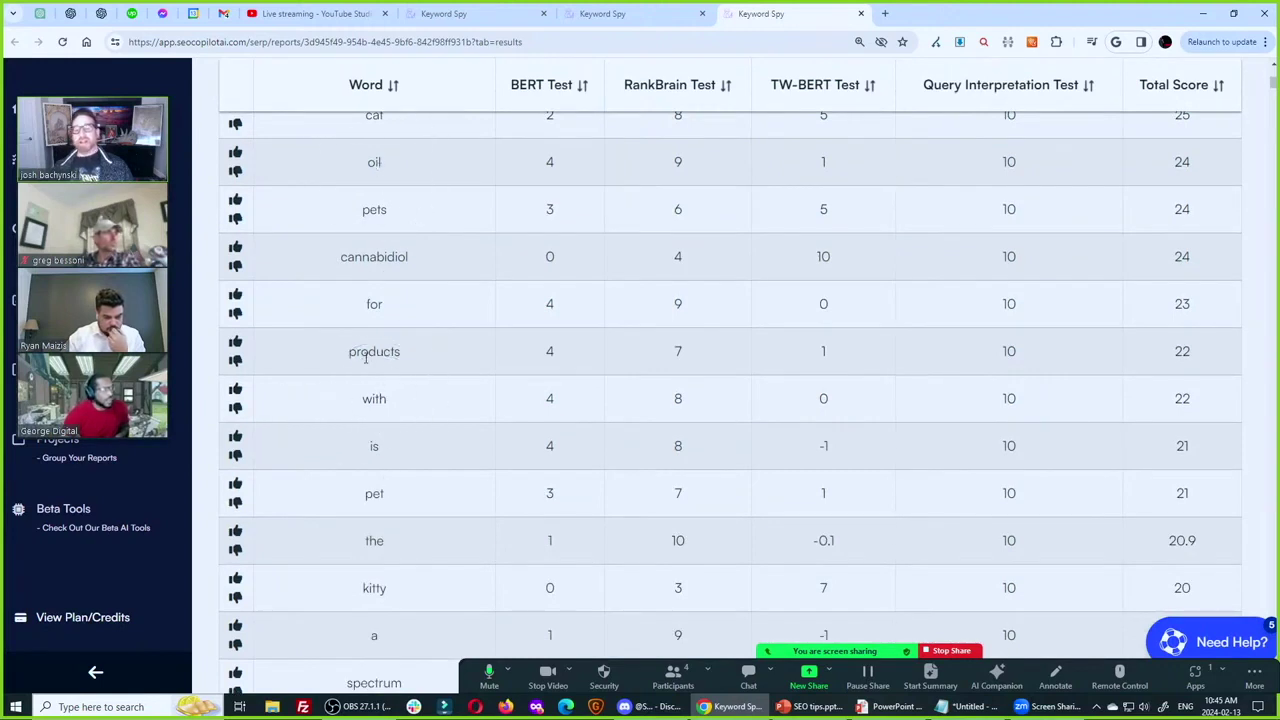
pyautogui.scroll(1, 368, 308)
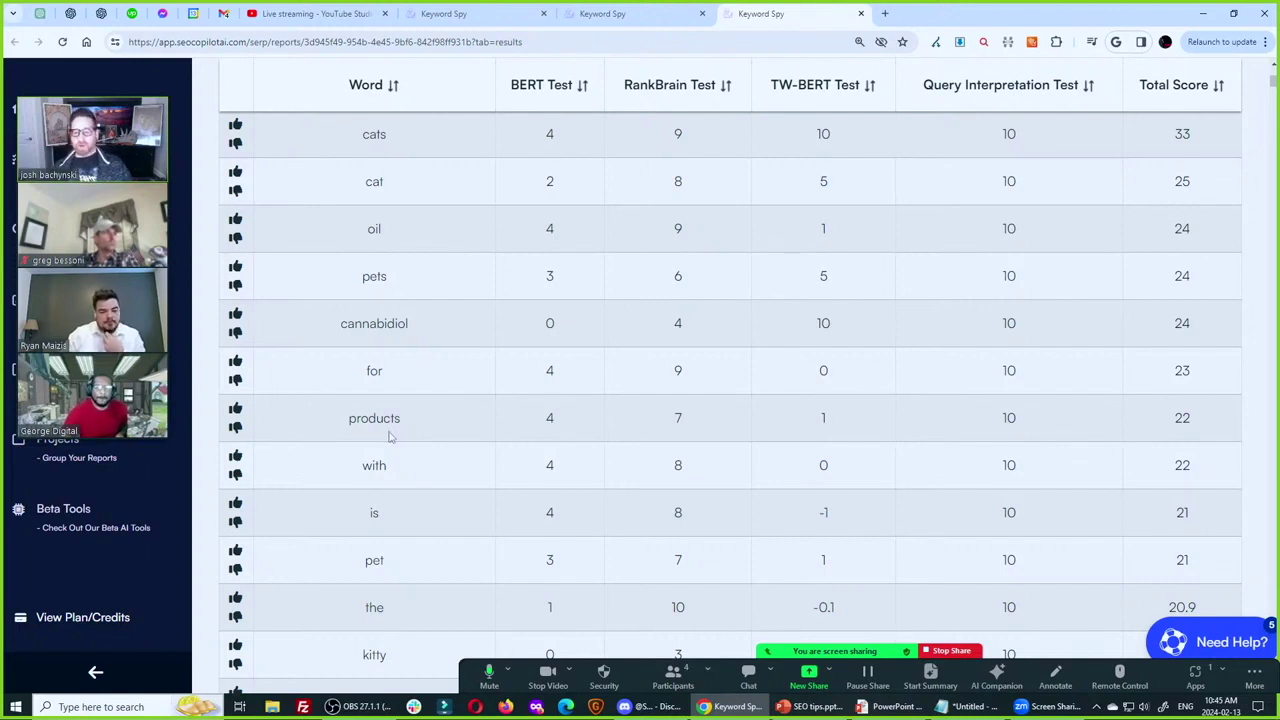
pyautogui.scroll(-2, 392, 440)
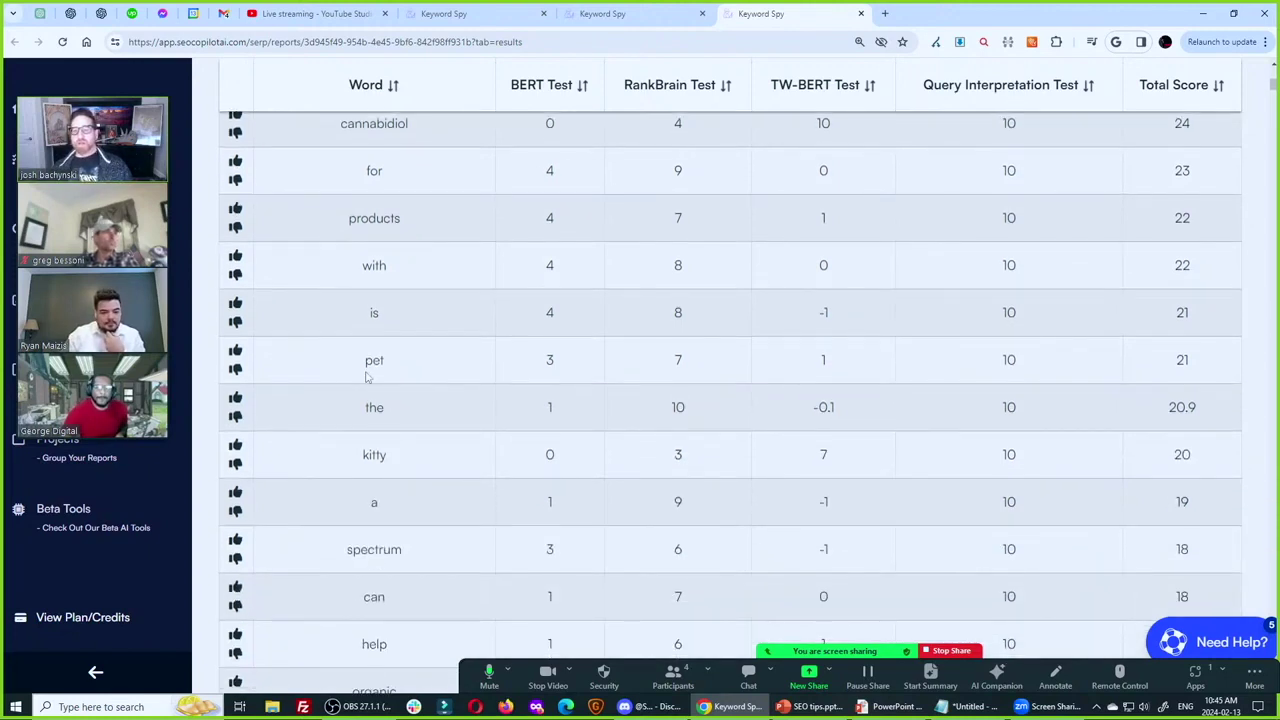
pyautogui.scroll(-2, 410, 497)
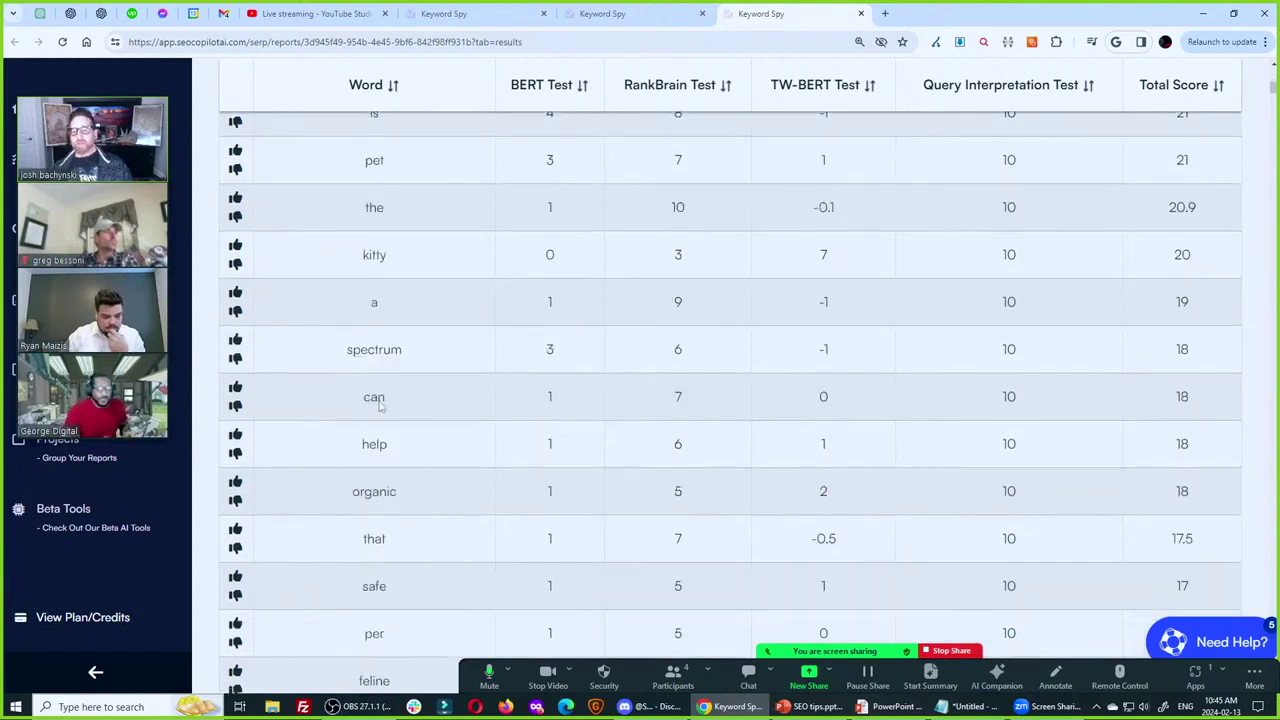
pyautogui.scroll(-2, 384, 487)
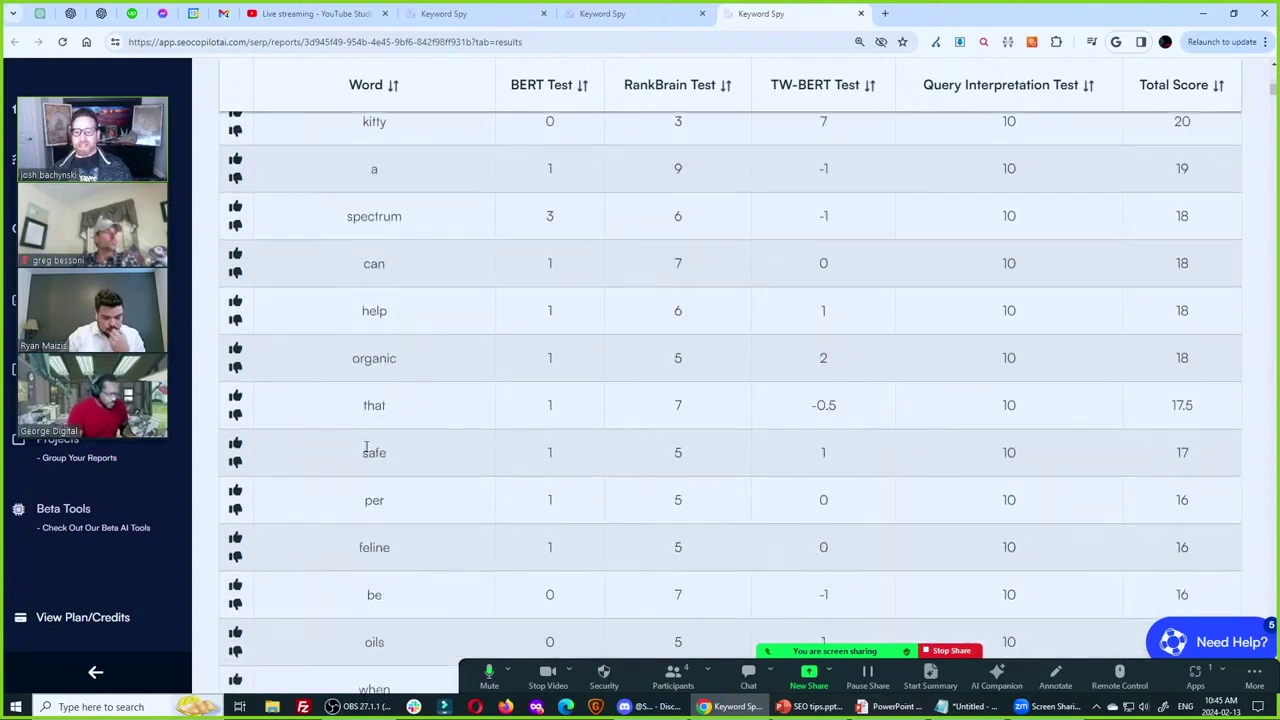
pyautogui.doubleClick(374, 453)
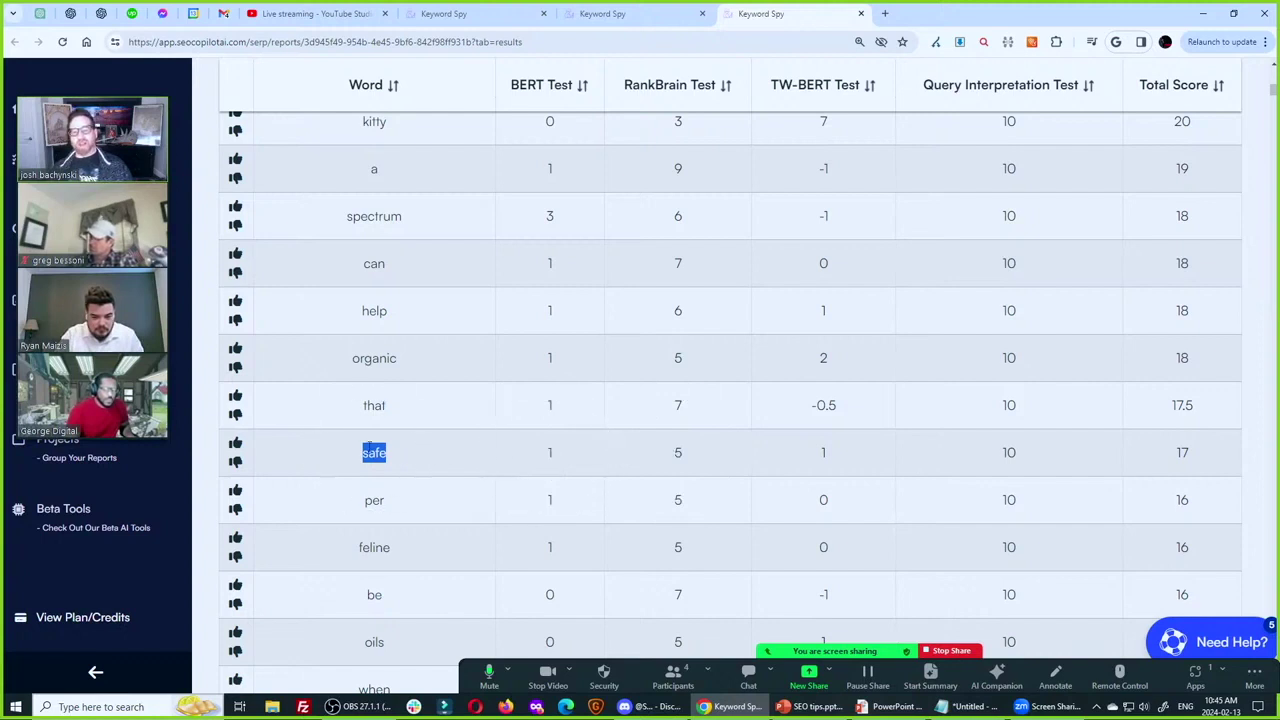
# Examine the lower-scoring winning entities, highlight the word "honest", and return to the start of the table.
pyautogui.scroll(-3, 374, 460)
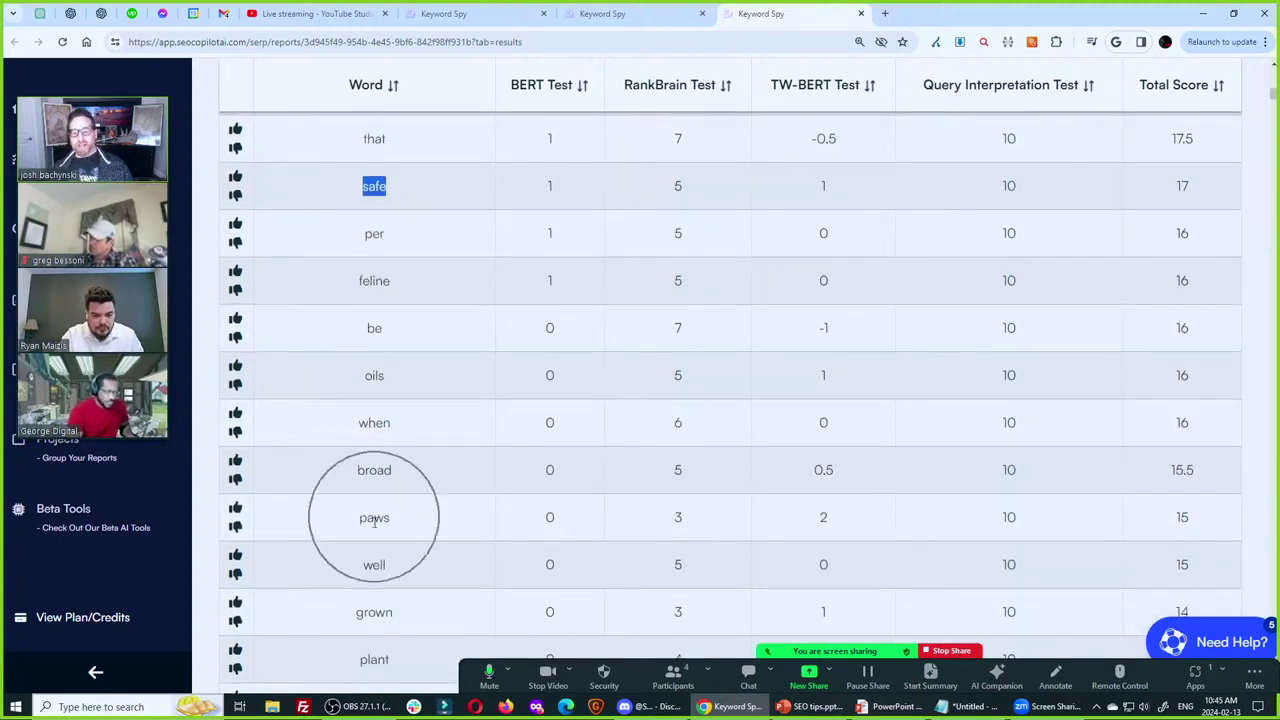
pyautogui.scroll(-2, 374, 517)
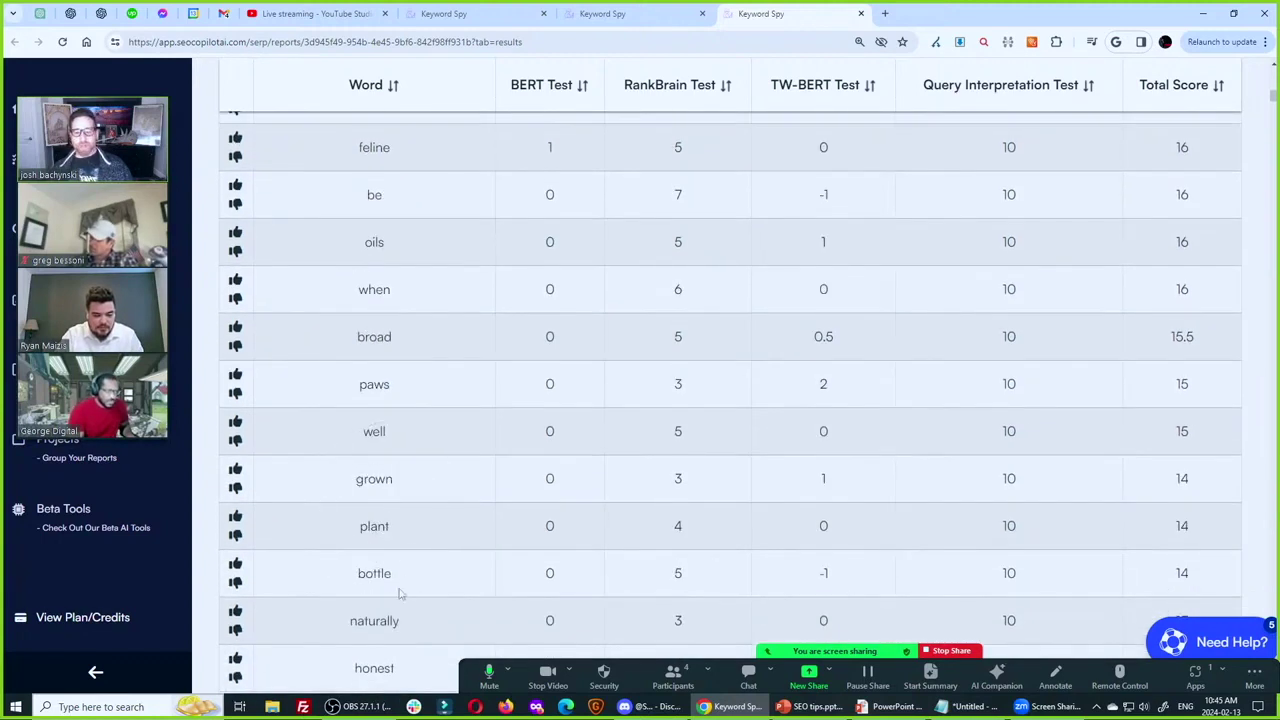
pyautogui.scroll(1, 376, 573)
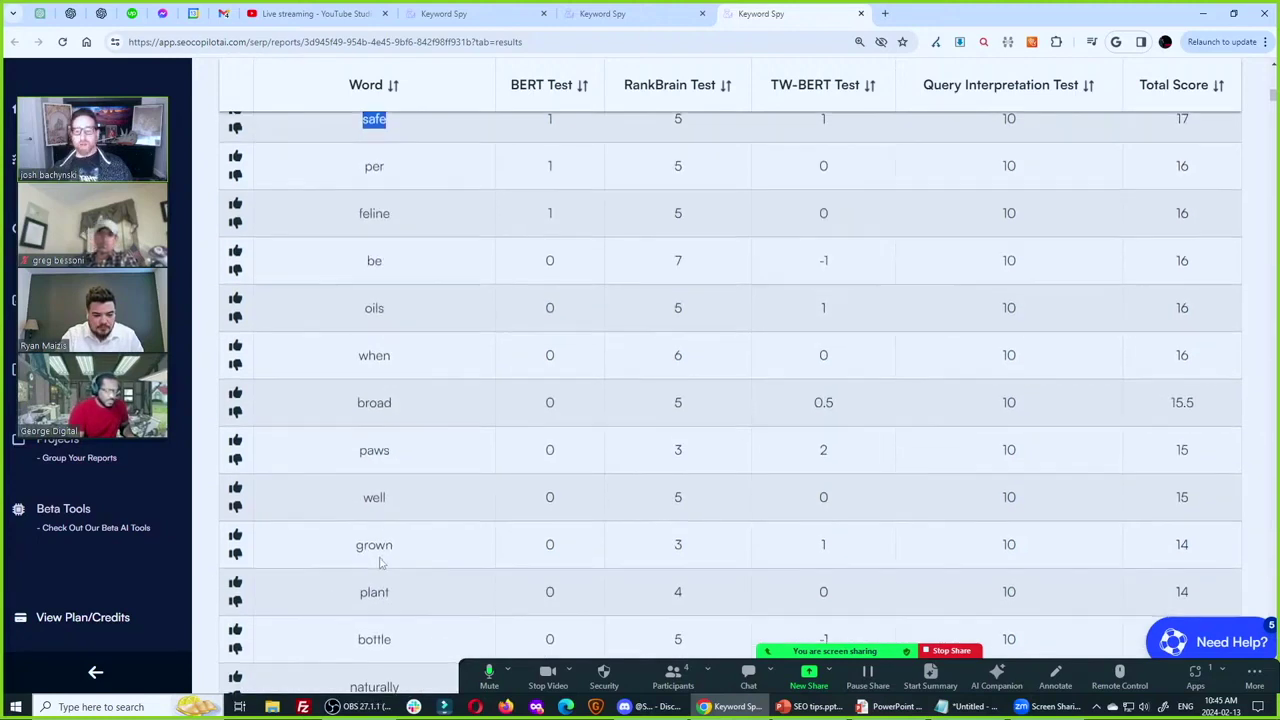
pyautogui.scroll(-3, 383, 564)
pyautogui.doubleClick(374, 535)
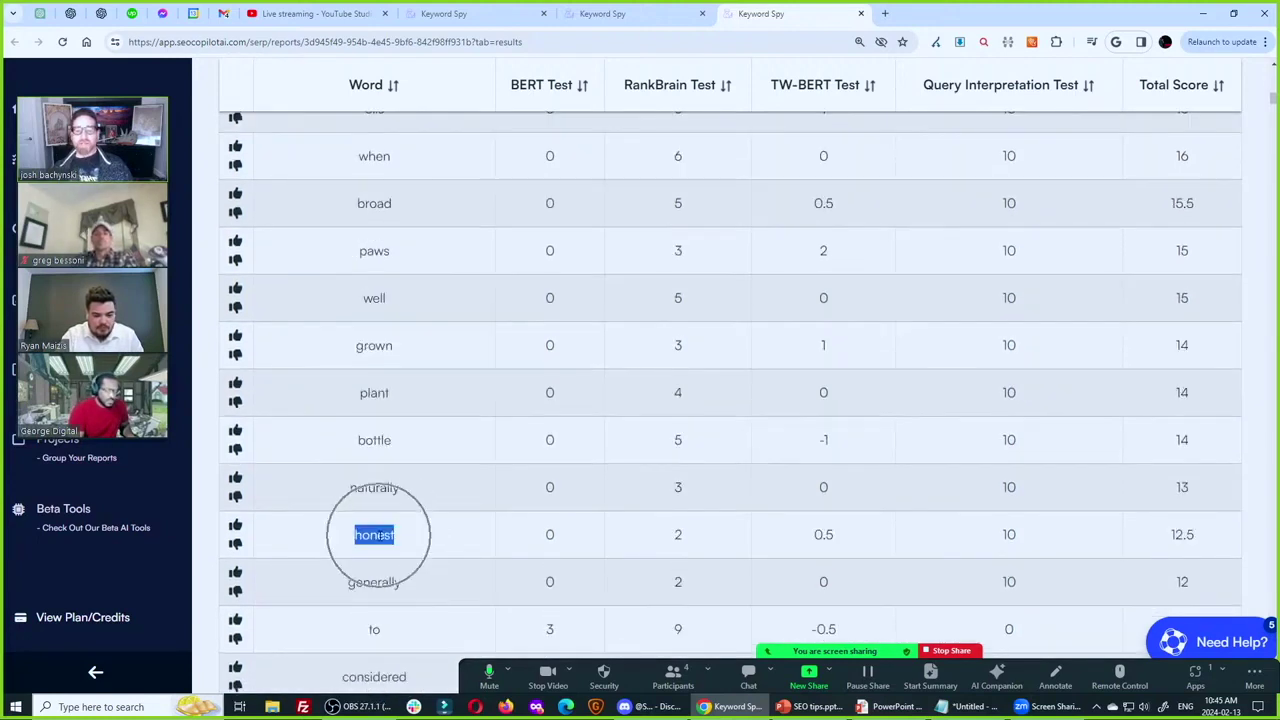
pyautogui.scroll(7, 376, 535)
pyautogui.scroll(10, 376, 535)
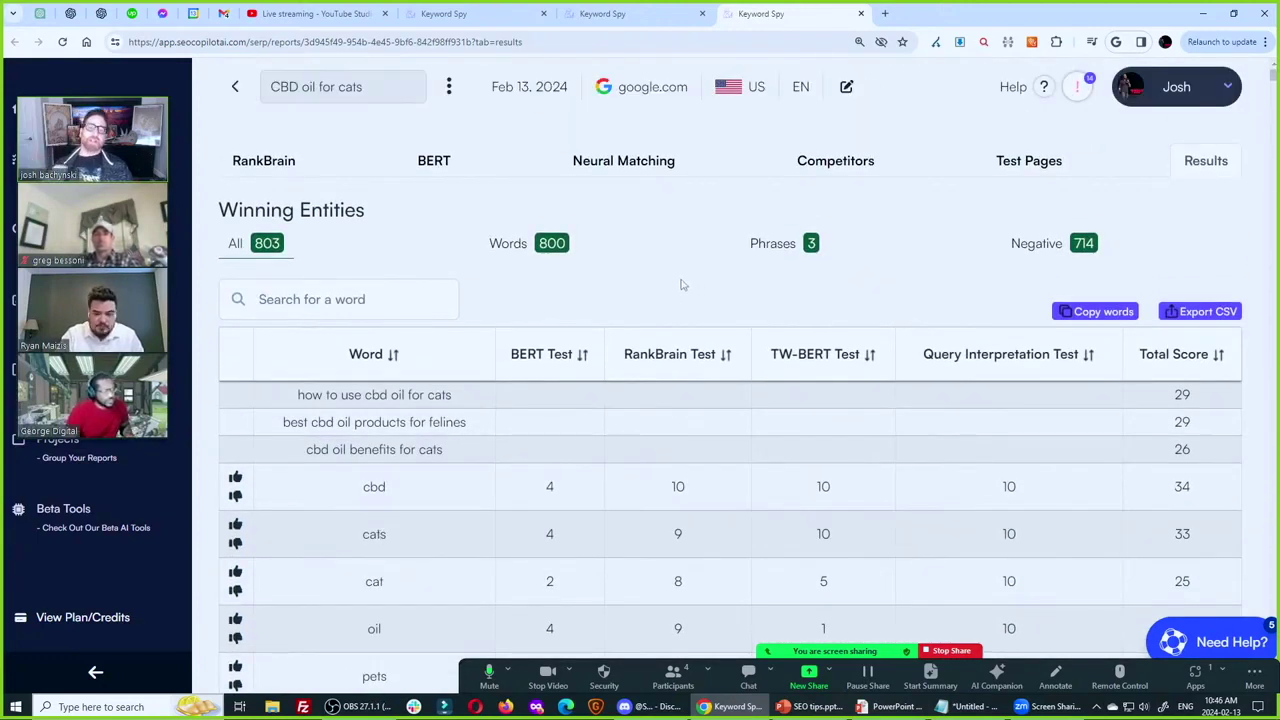
pyautogui.click(373, 572)
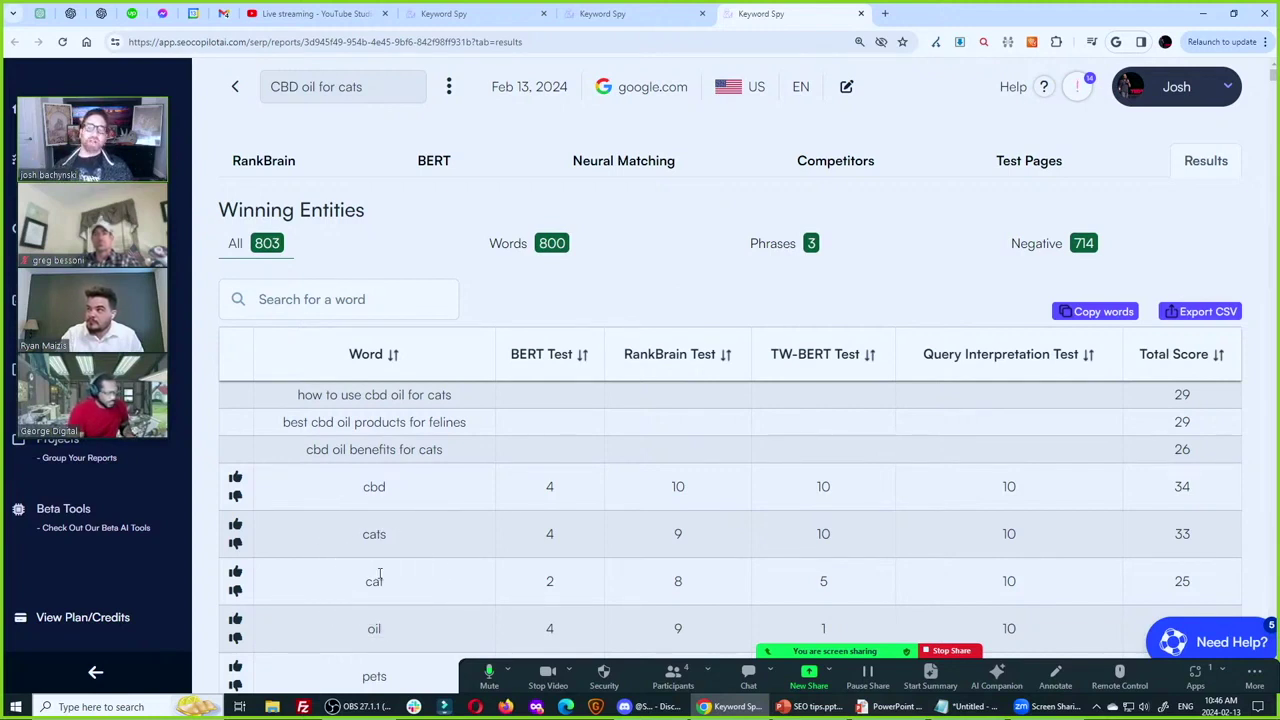
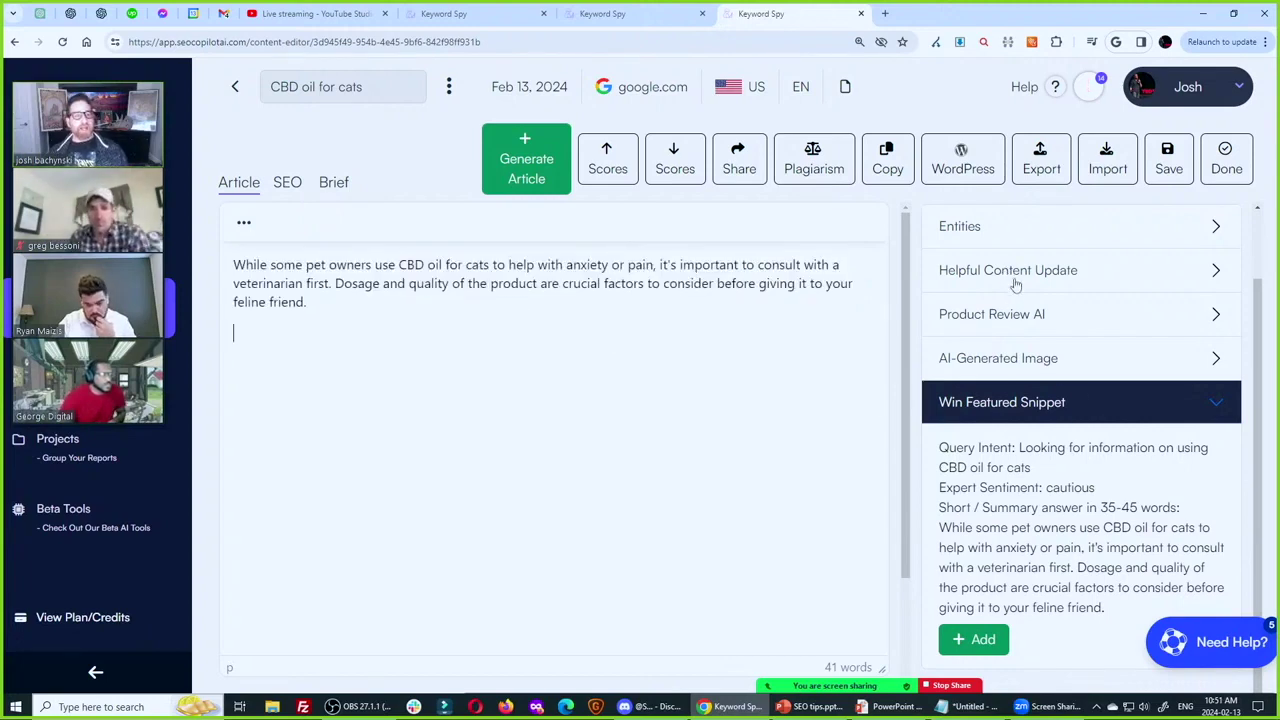
# Show the Helpful Content Update prompts for the article and select all four, from first-hand expertise to readers needing to search again.
pyautogui.click(1198, 402)
pyautogui.click(1030, 350)
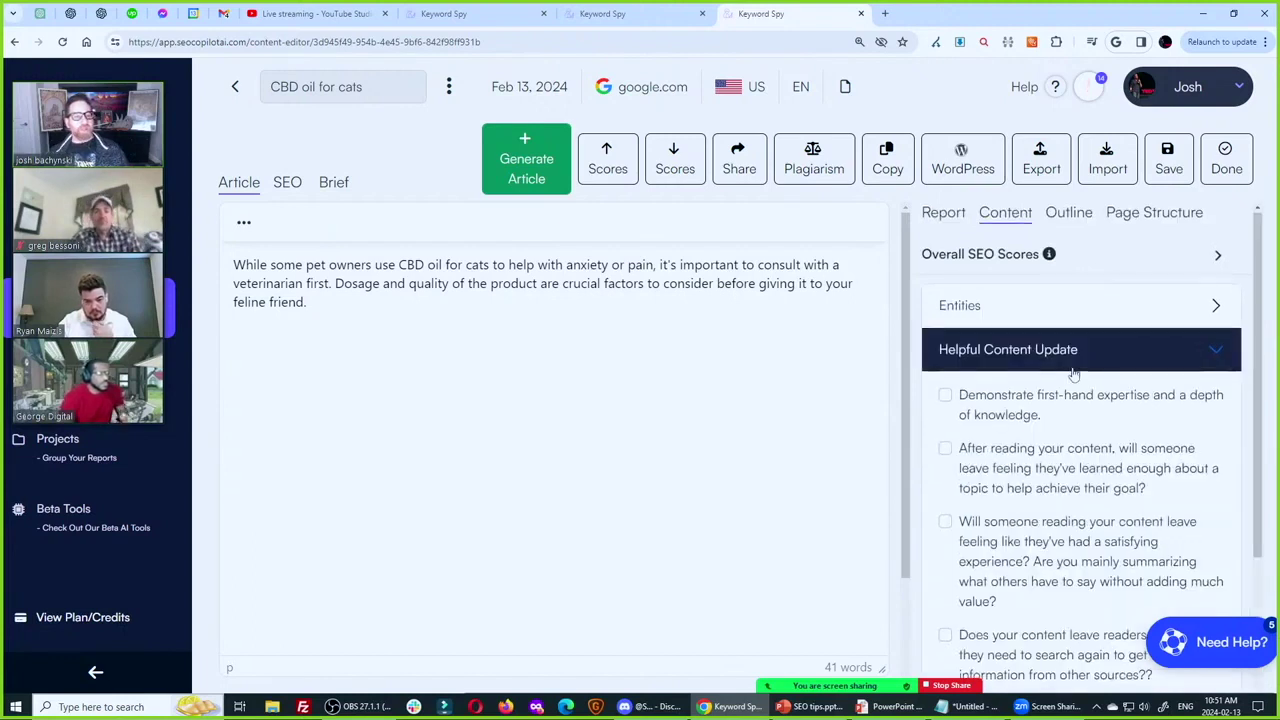
pyautogui.scroll(-1, 1073, 372)
pyautogui.scroll(1, 1073, 372)
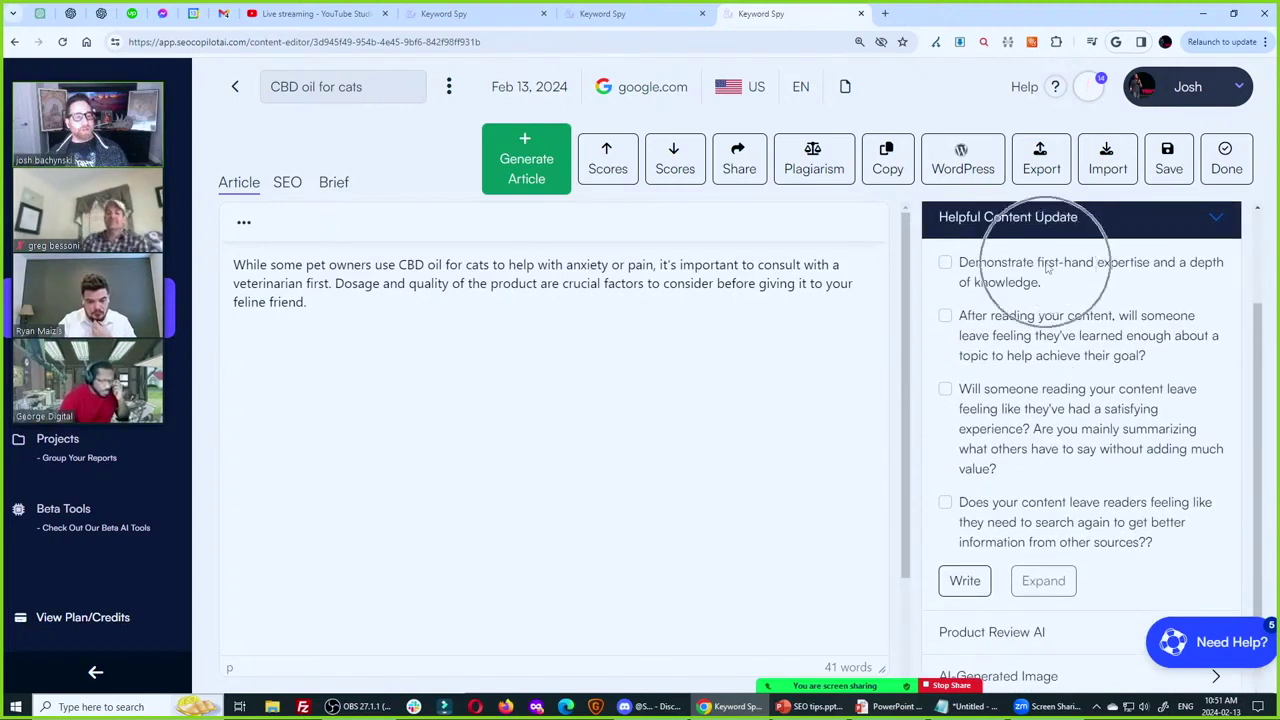
pyautogui.press('ctrl')
pyautogui.press('ctrl')
pyautogui.press('ctrl')
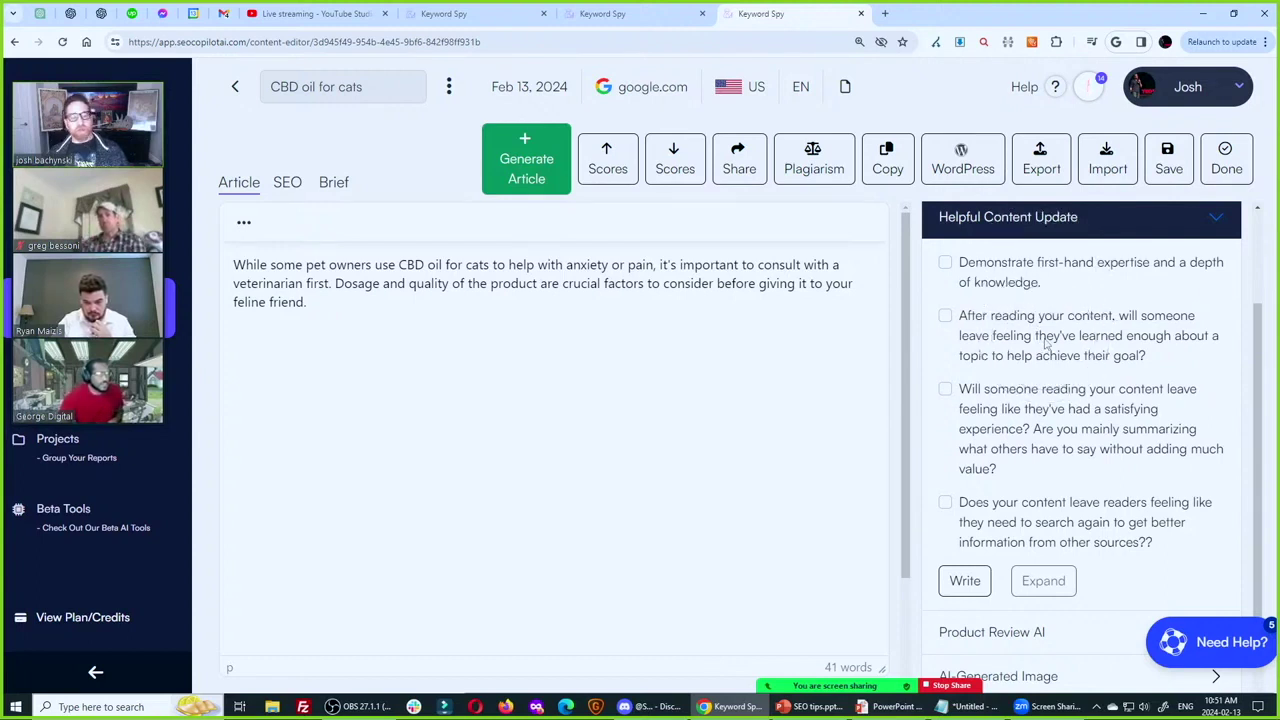
pyautogui.tripleClick(1041, 270)
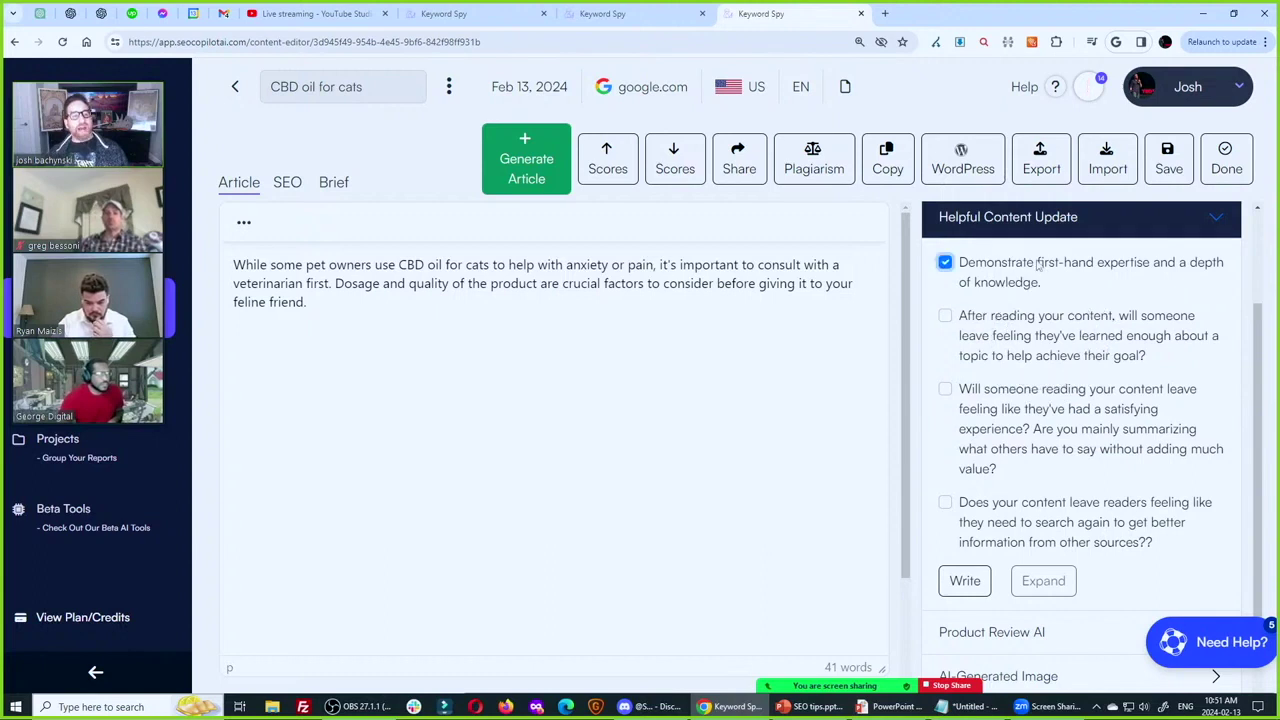
pyautogui.tripleClick(1017, 324)
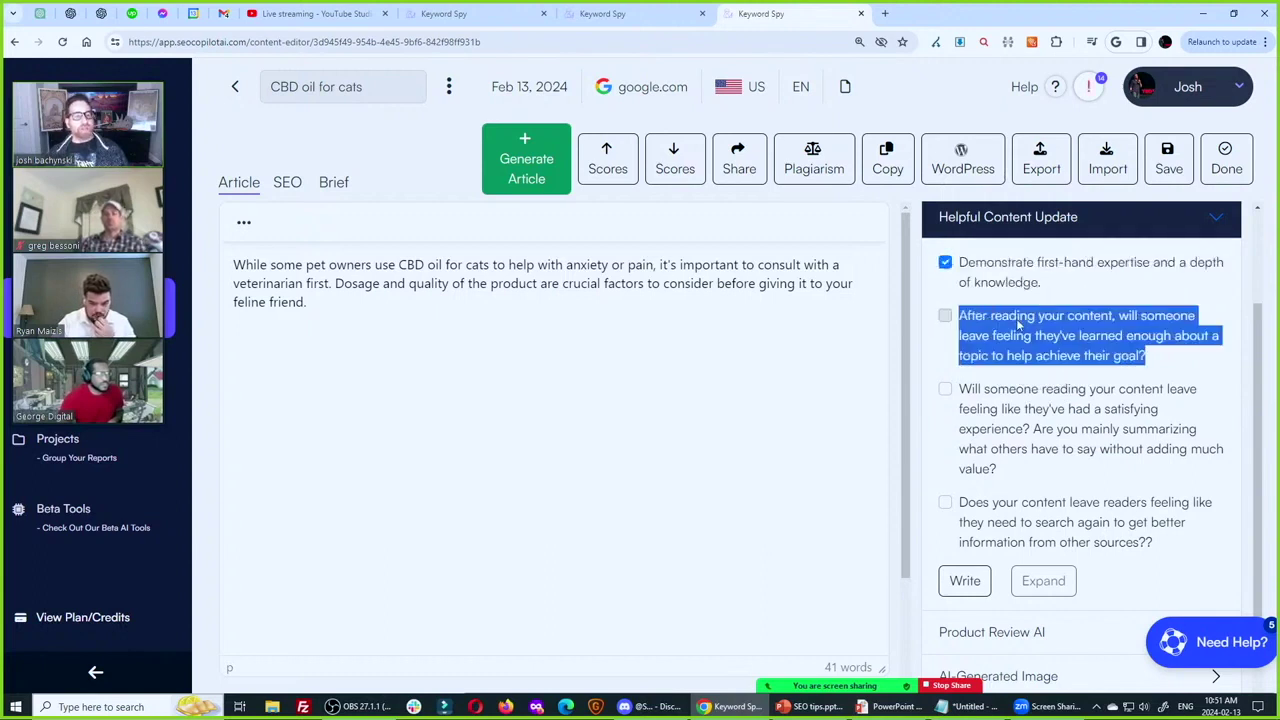
pyautogui.tripleClick(1040, 395)
pyautogui.tripleClick(1063, 510)
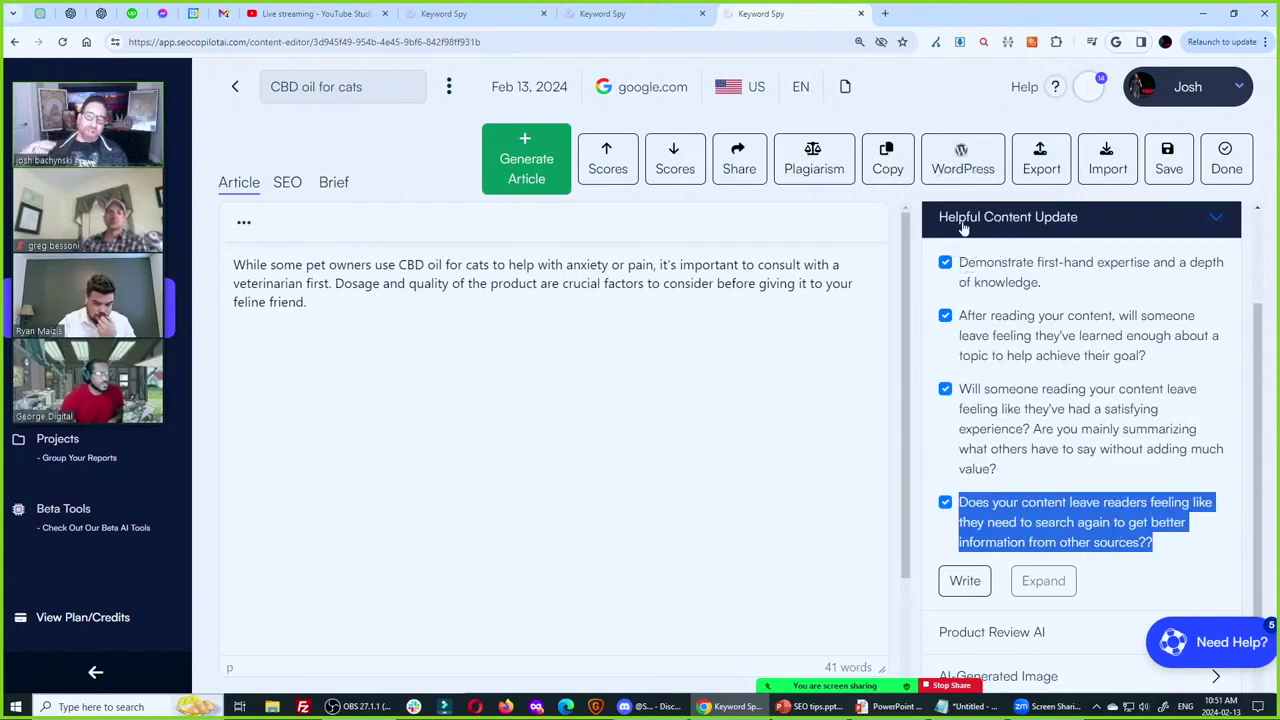
# Generate the Helpful Content Update text for the selected prompts and add all four answers to the article.
pyautogui.click(966, 581)
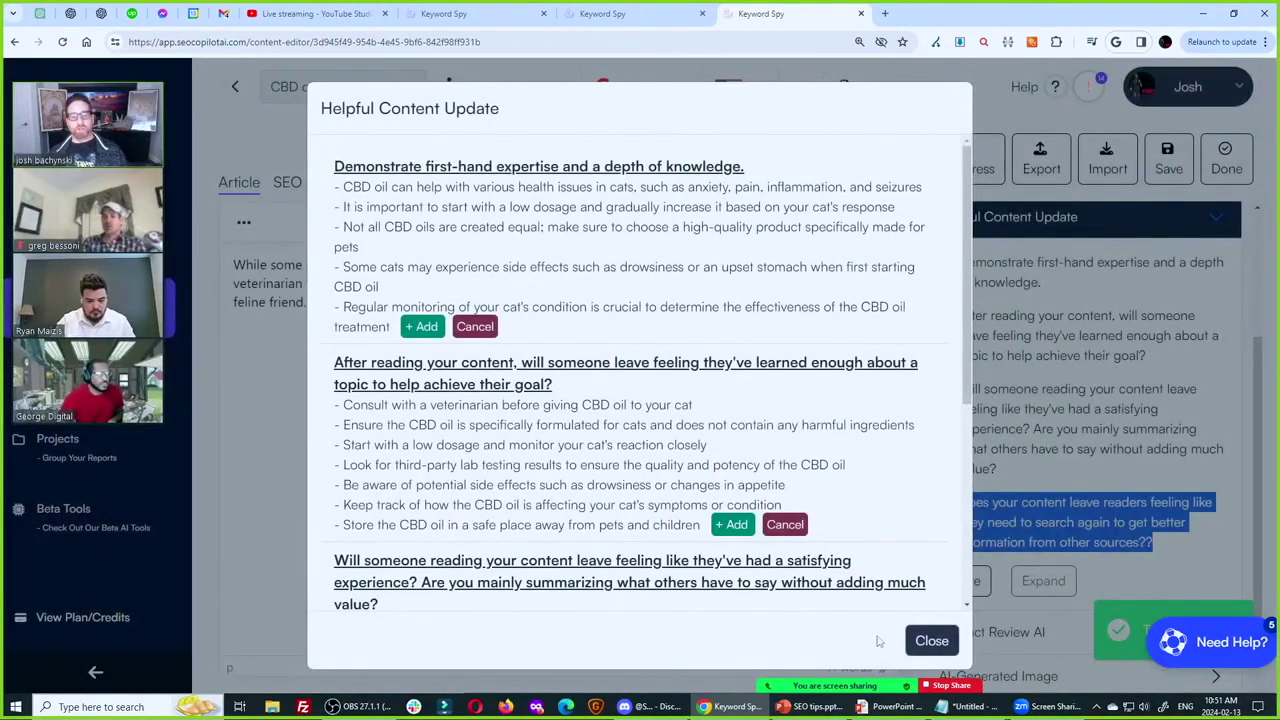
pyautogui.click(424, 327)
pyautogui.click(734, 328)
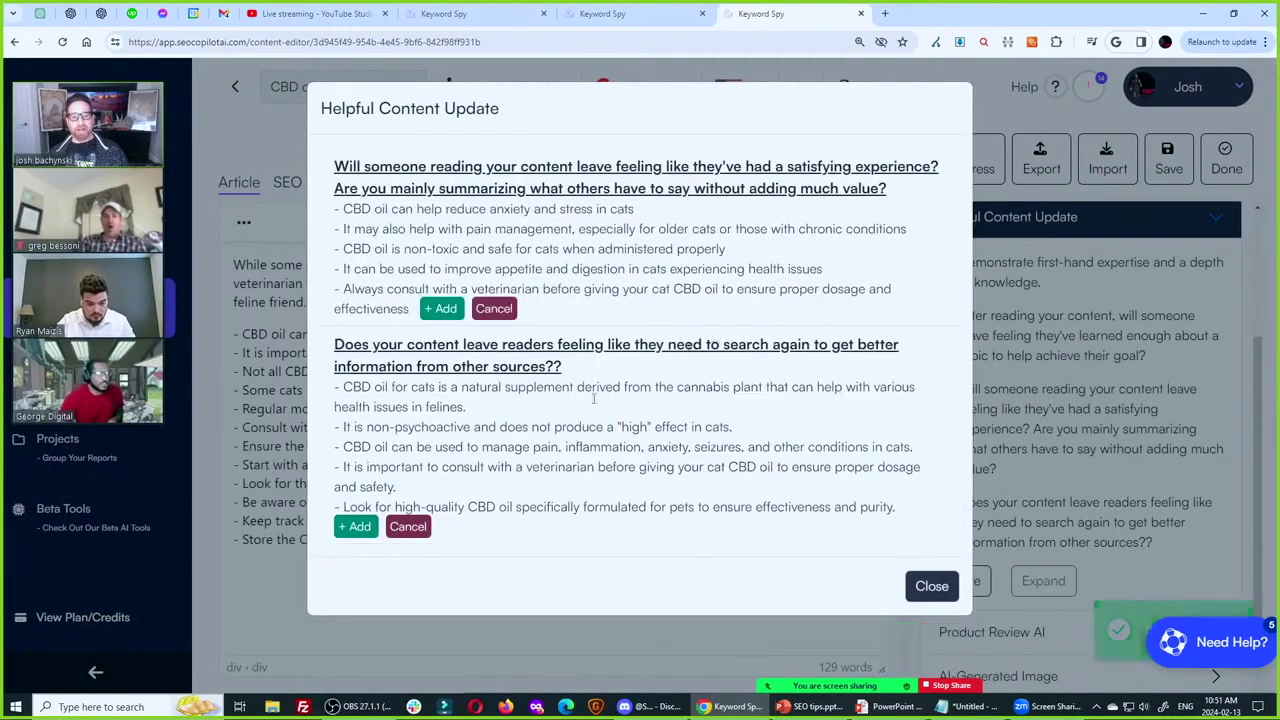
pyautogui.click(442, 307)
pyautogui.click(357, 349)
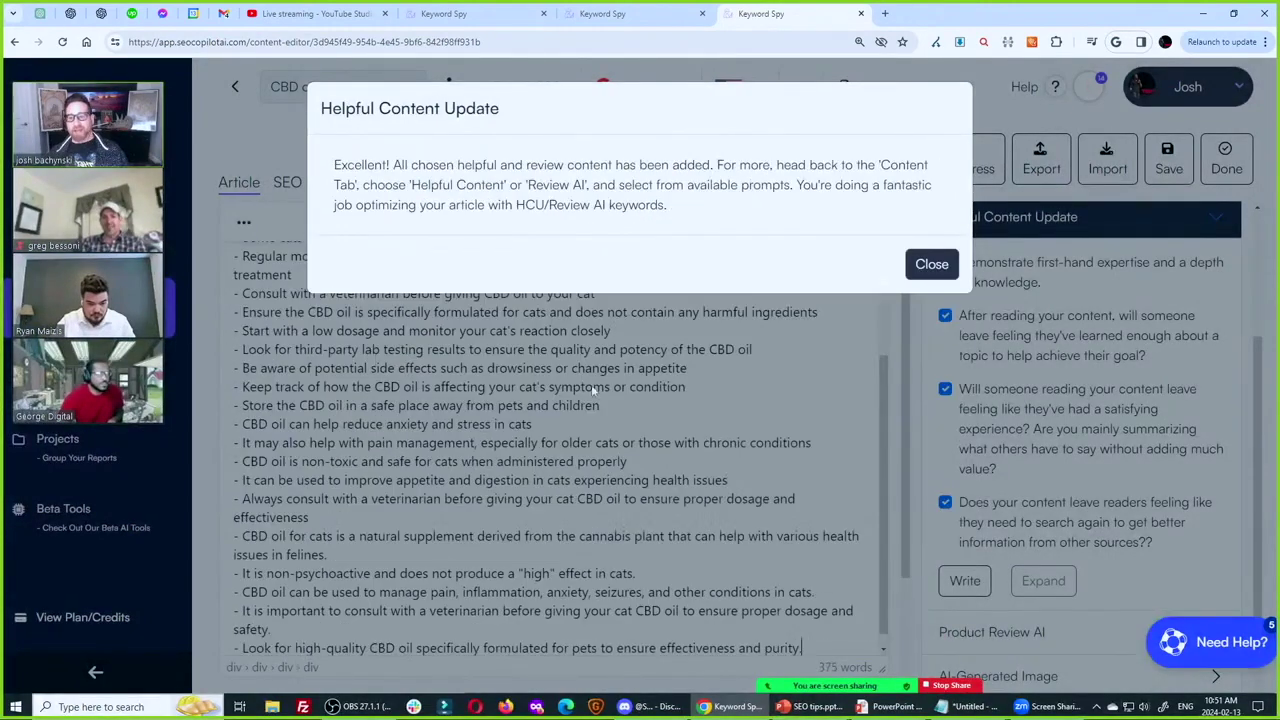
pyautogui.click(930, 265)
# Separate the article's first bullet, about CBD oil helping with various health issues in cats, from the bullets below it.
pyautogui.scroll(-3, 537, 438)
pyautogui.scroll(3, 530, 442)
pyautogui.scroll(3, 525, 437)
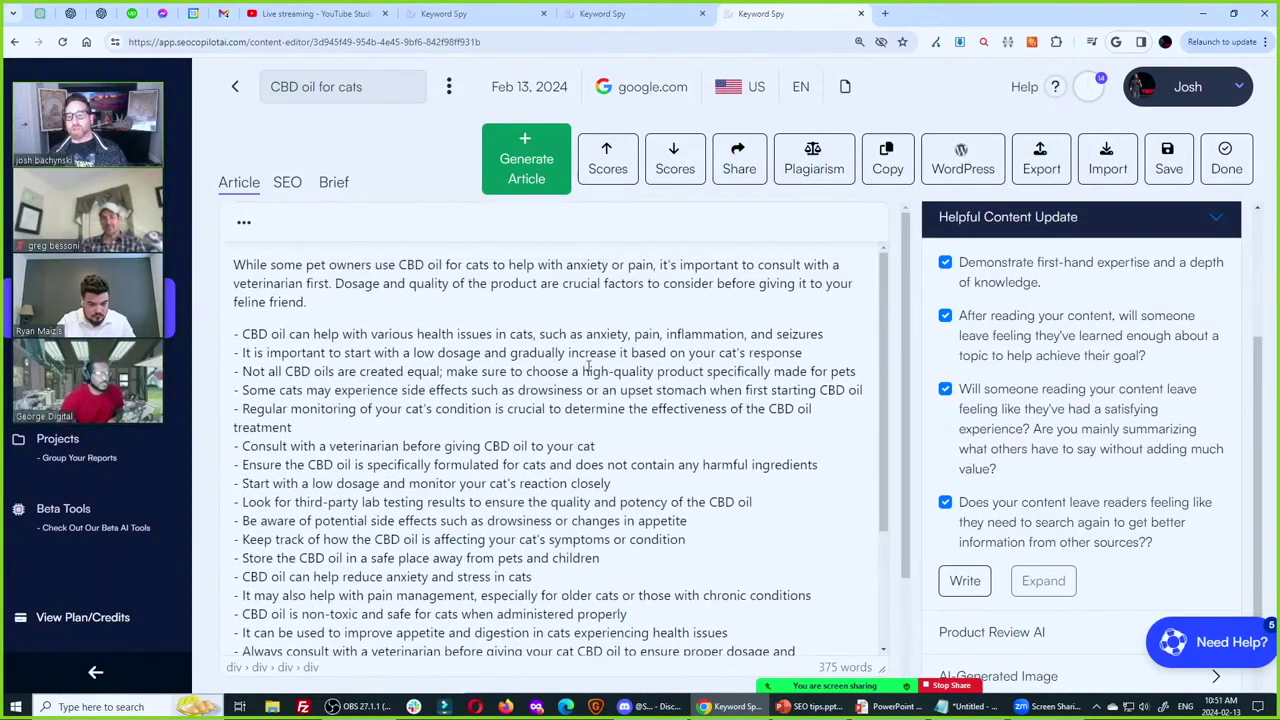
pyautogui.click(536, 334)
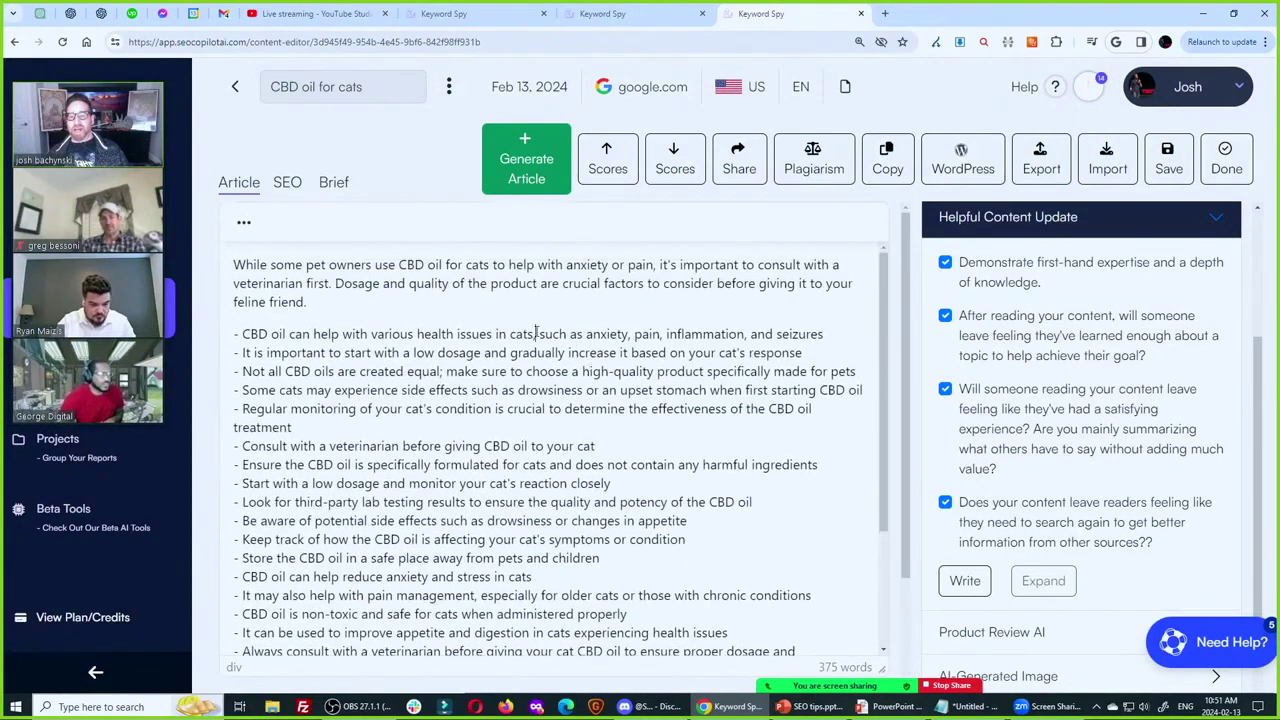
pyautogui.press('End')
pyautogui.press('Return')
# Generate score-raising optimized content for the separated line about health issues in cats and replace the line with it.
pyautogui.tripleClick(609, 340)
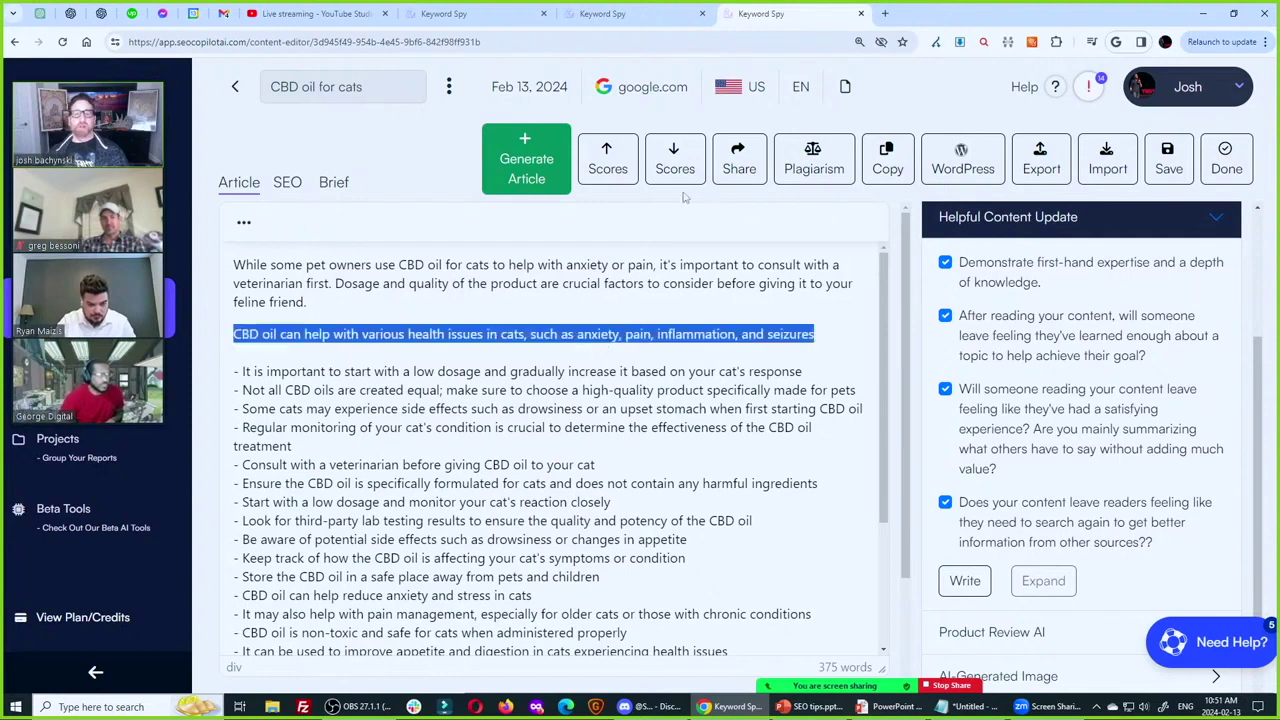
pyautogui.click(620, 172)
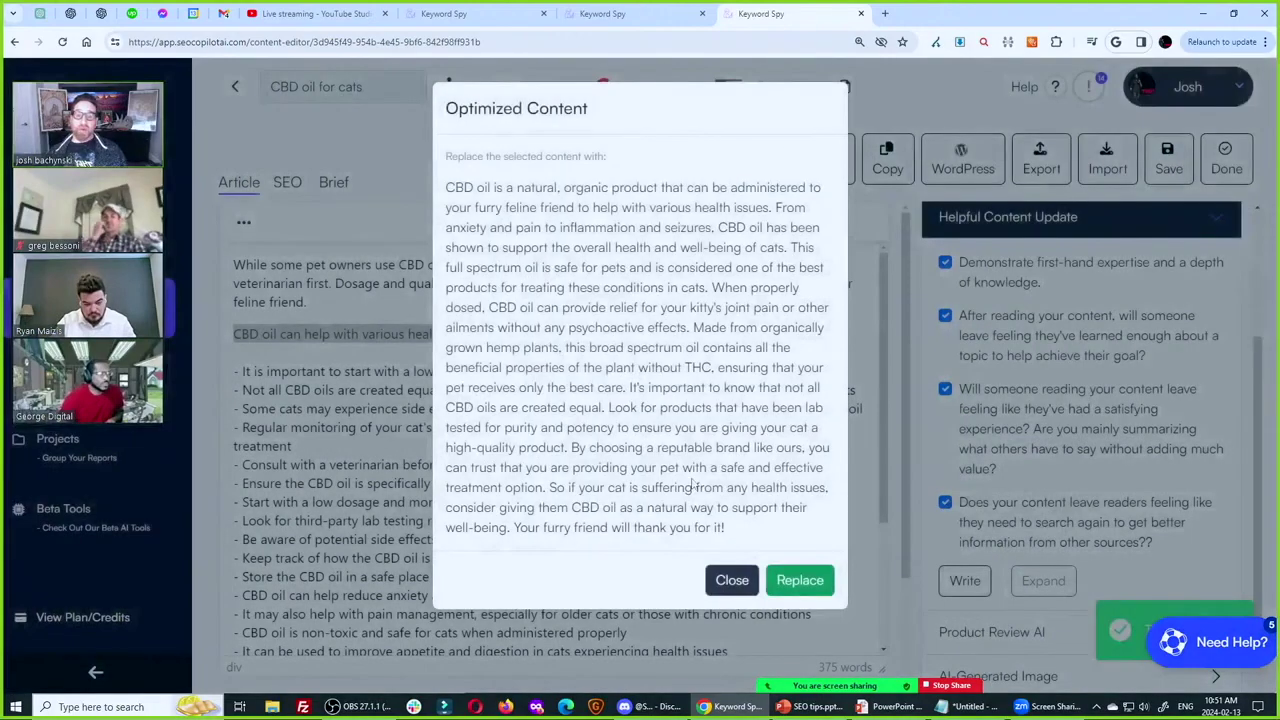
pyautogui.click(799, 579)
pyautogui.tripleClick(583, 371)
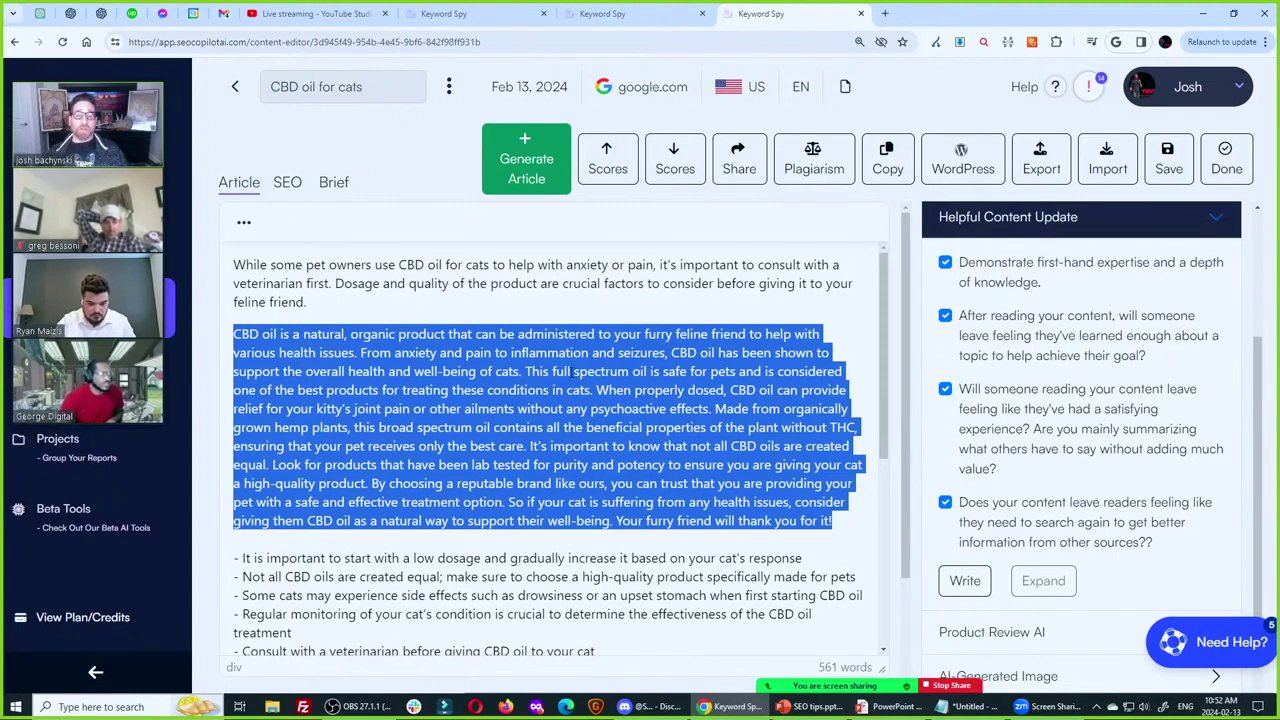
# Place the cursor after the article's last bullet and expand the Product Review AI prompts in place of the Helpful Content Update ones.
pyautogui.scroll(-6, 829, 480)
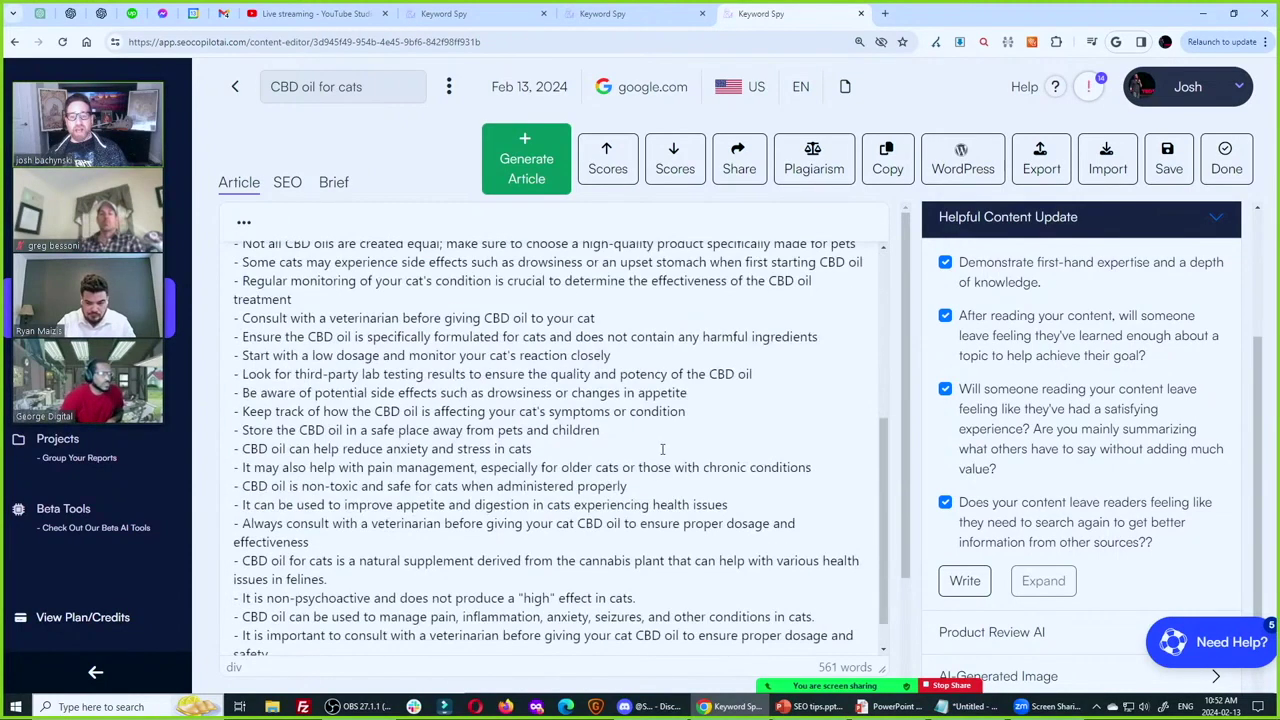
pyautogui.click(530, 475)
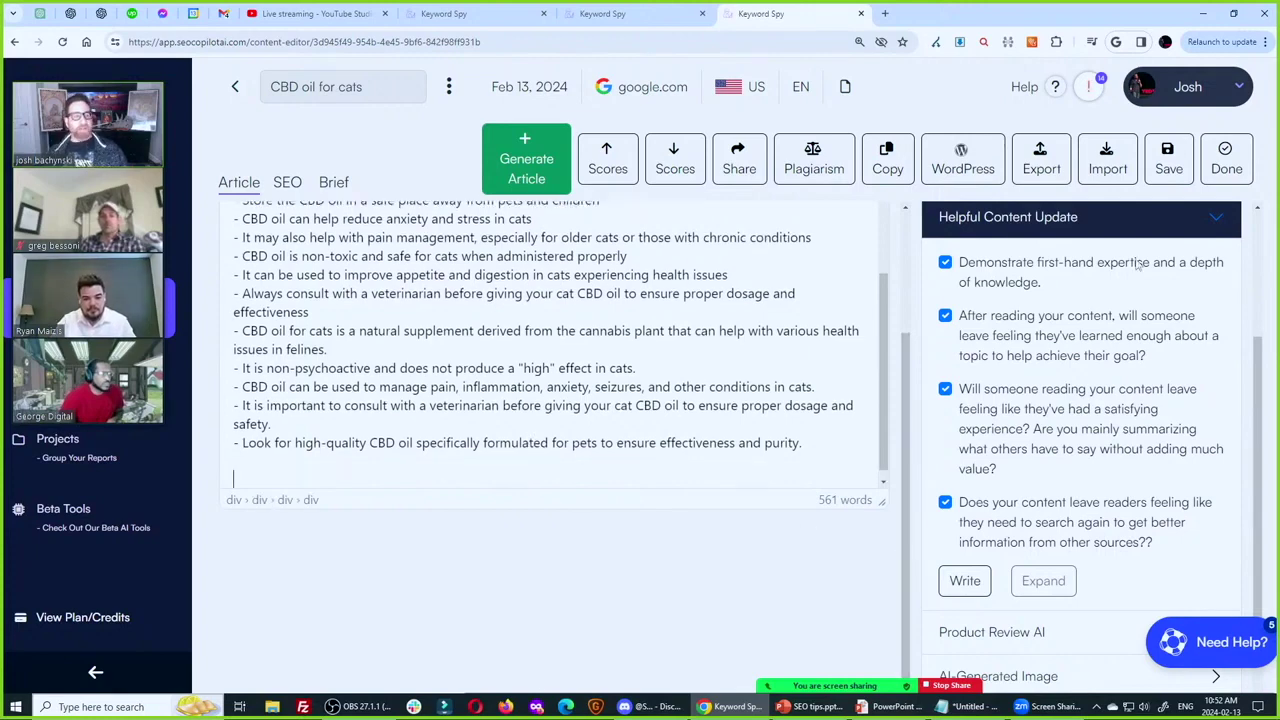
pyautogui.click(1143, 230)
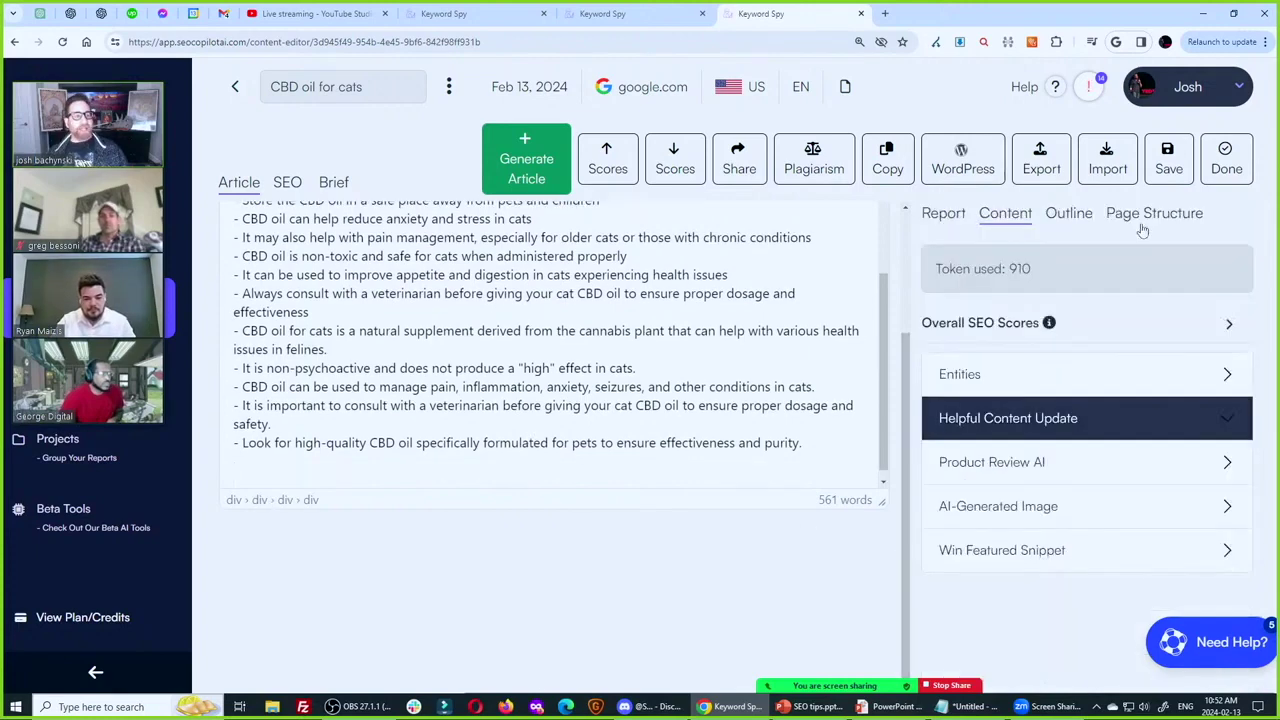
pyautogui.click(1015, 474)
pyautogui.scroll(-3, 1040, 440)
pyautogui.scroll(1, 1045, 413)
# Select the product review prompts on expert knowledge, the product's physical look or use, and quantitative performance measurements.
pyautogui.tripleClick(1038, 319)
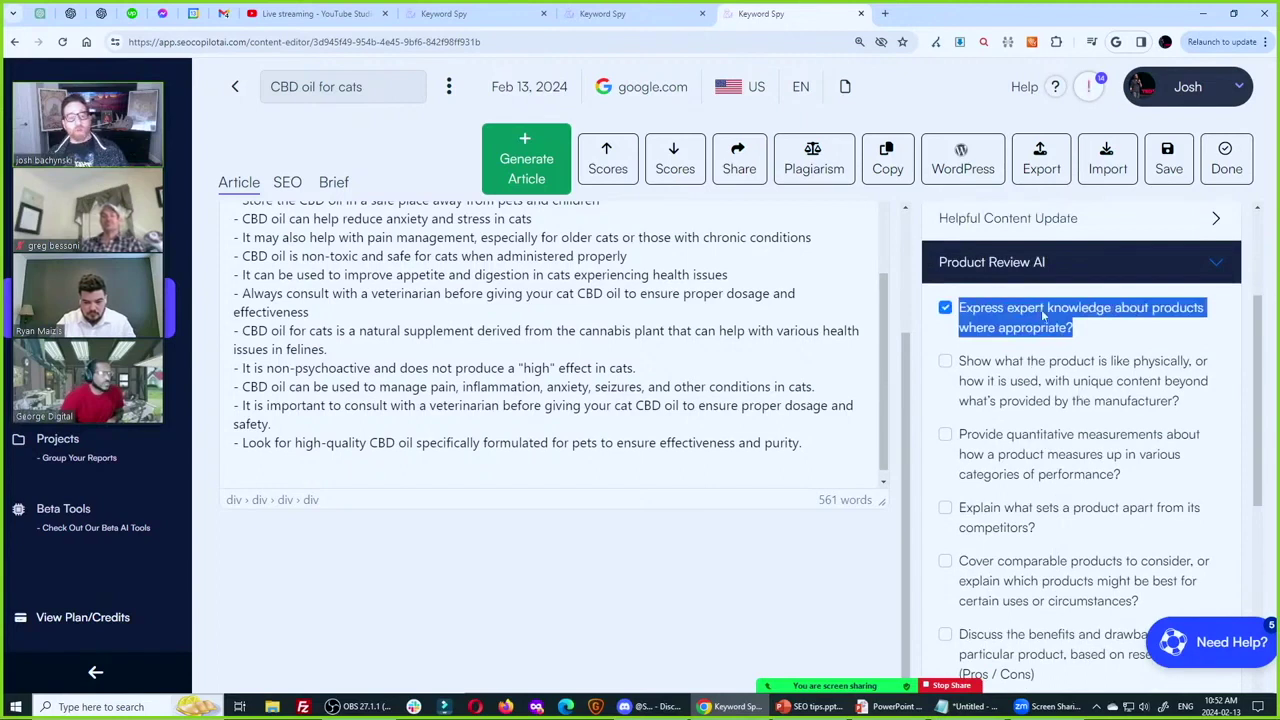
pyautogui.tripleClick(1050, 366)
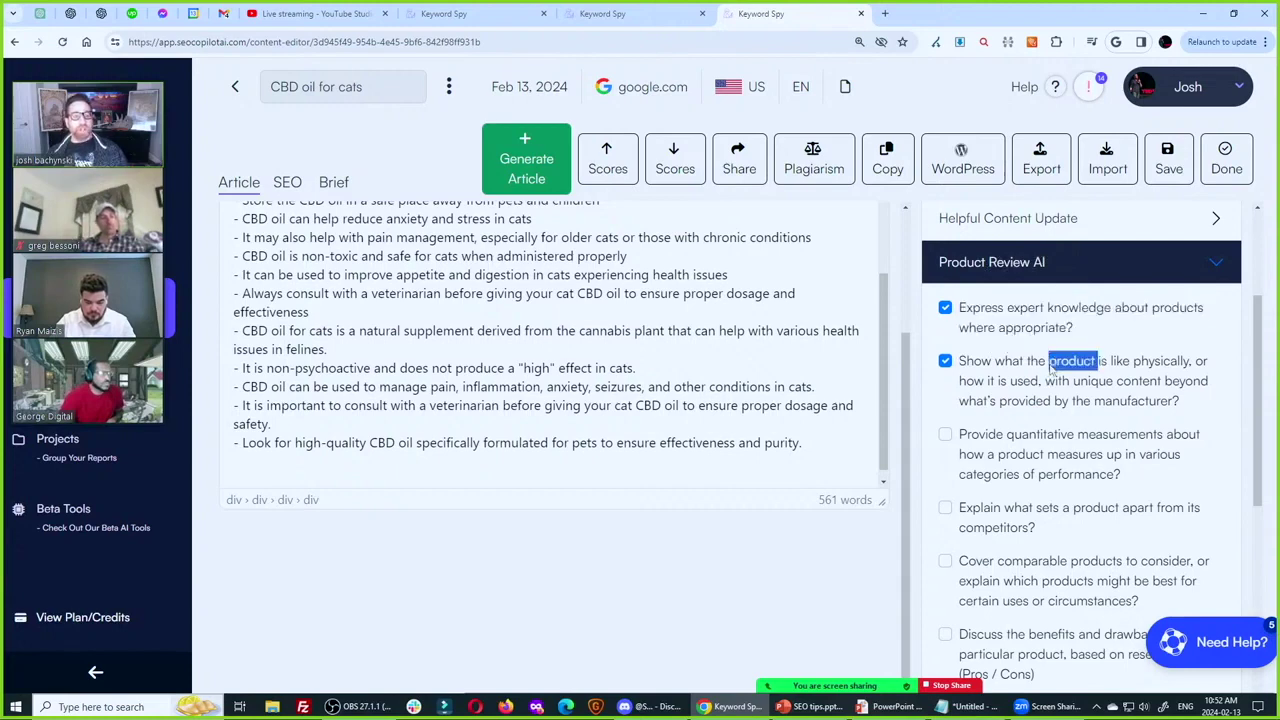
pyautogui.tripleClick(1072, 453)
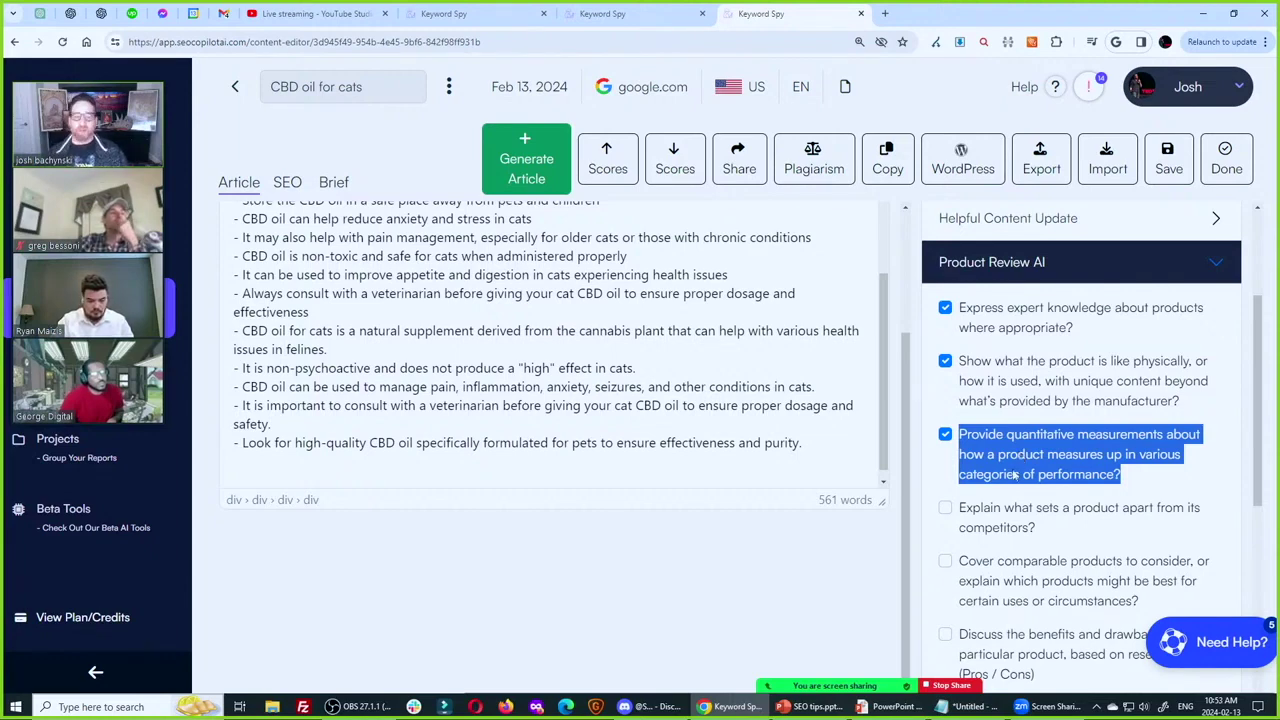
# Select the product review prompts on what sets a product apart from competitors, comparable products, and benefits and drawbacks.
pyautogui.scroll(-2, 1025, 472)
pyautogui.tripleClick(1025, 322)
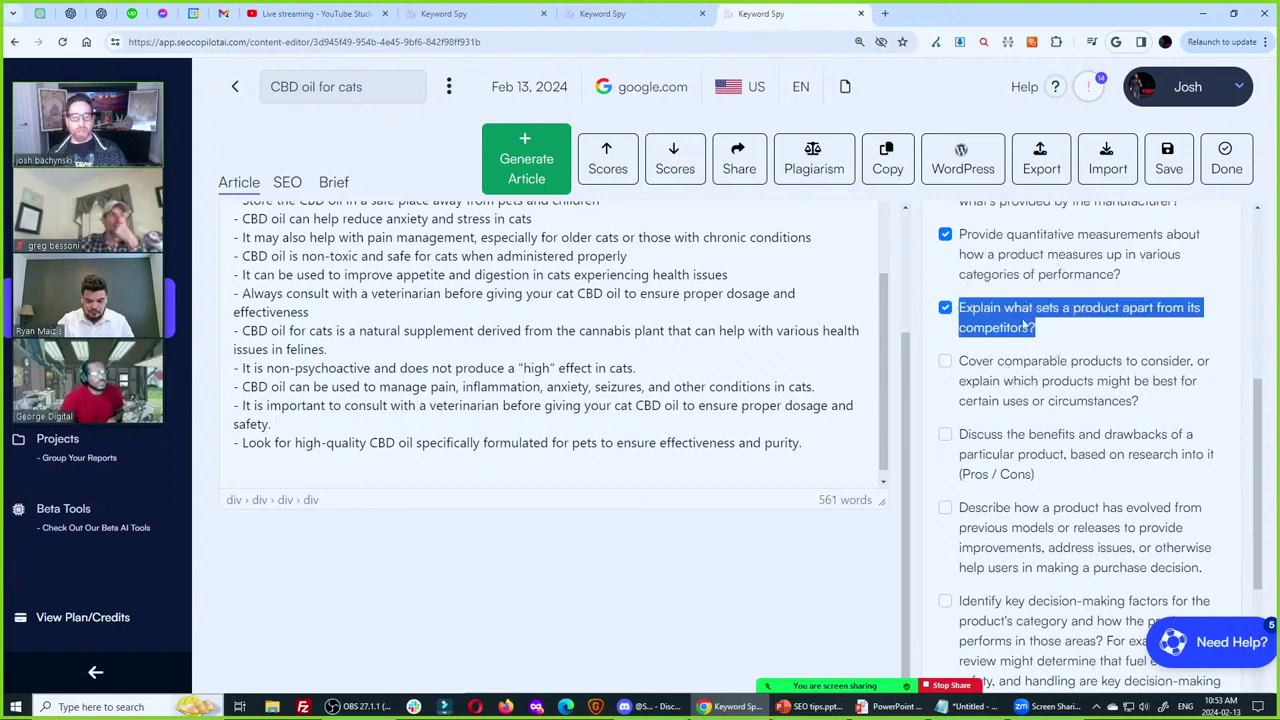
pyautogui.tripleClick(1066, 381)
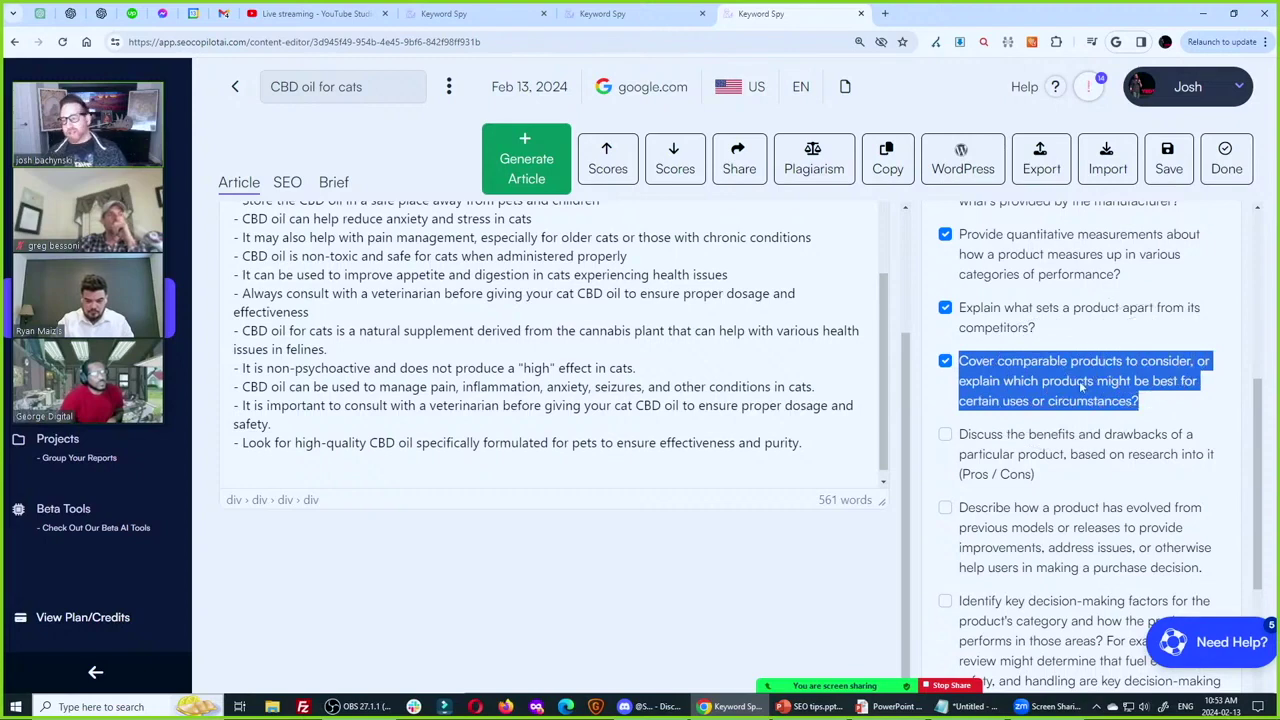
pyautogui.hotkey('ctrl', 'c')
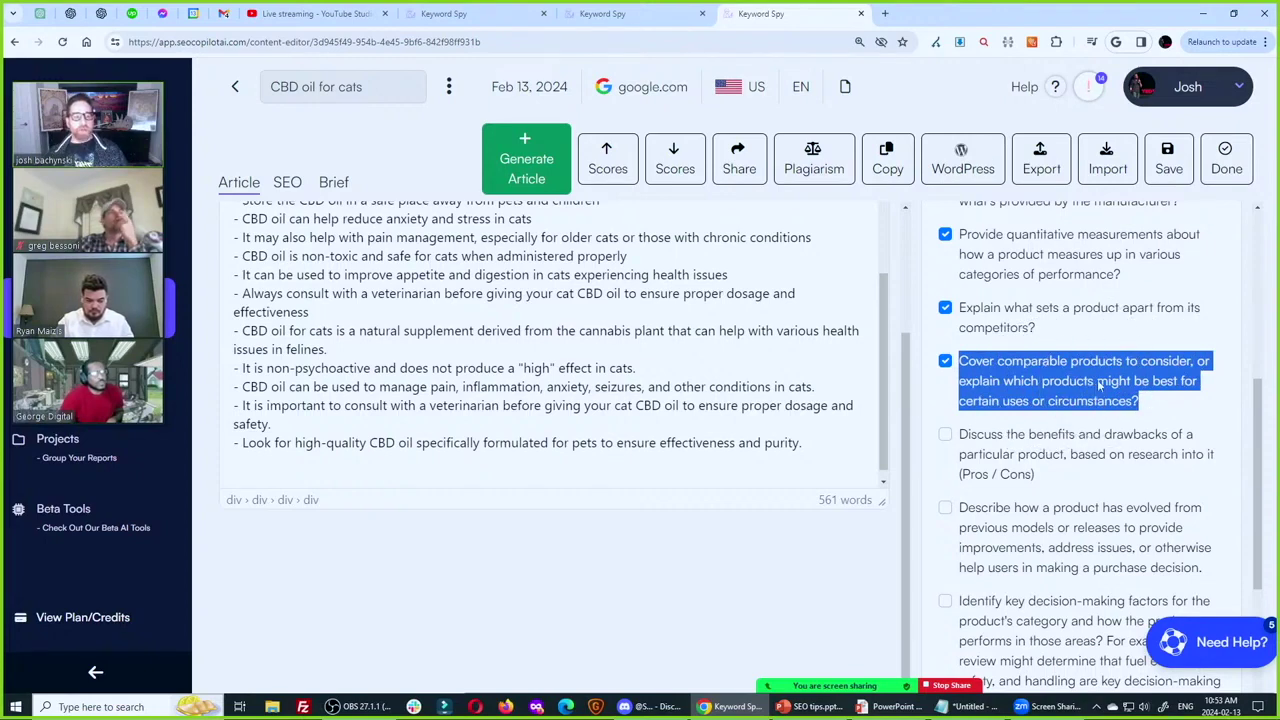
pyautogui.scroll(-1, 1097, 379)
pyautogui.tripleClick(1047, 308)
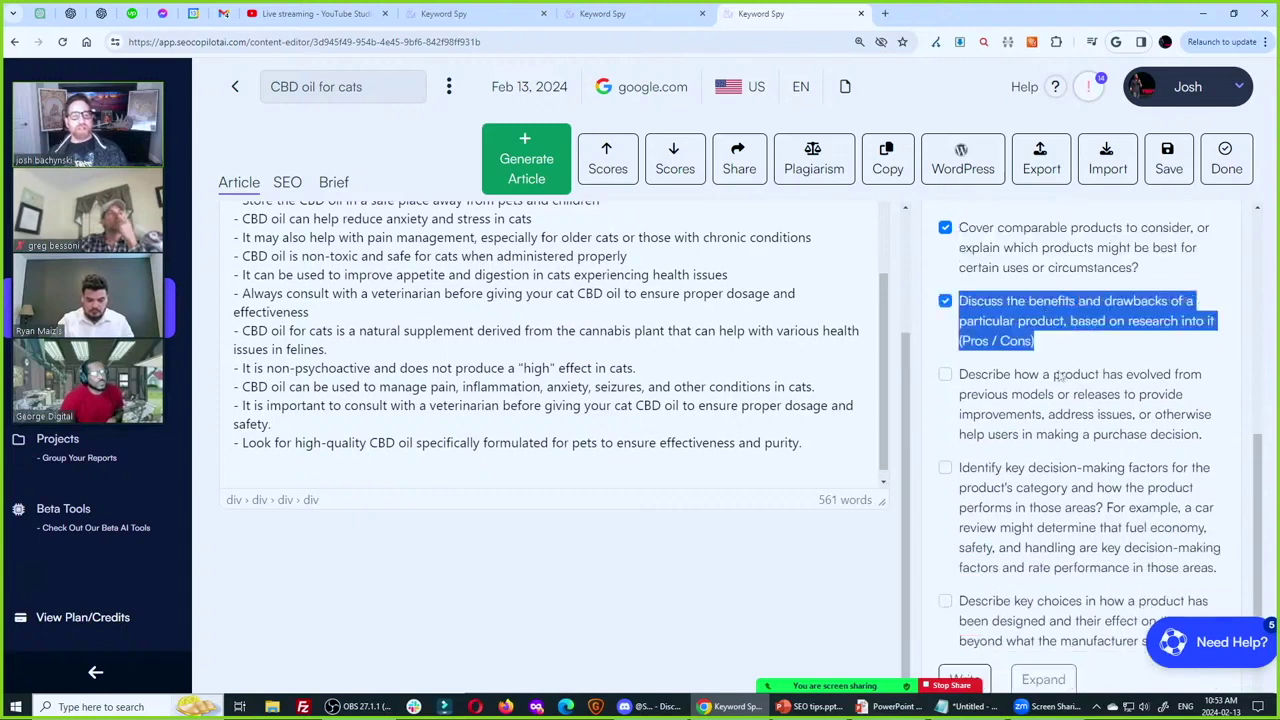
pyautogui.hotkey('ctrl', 'c')
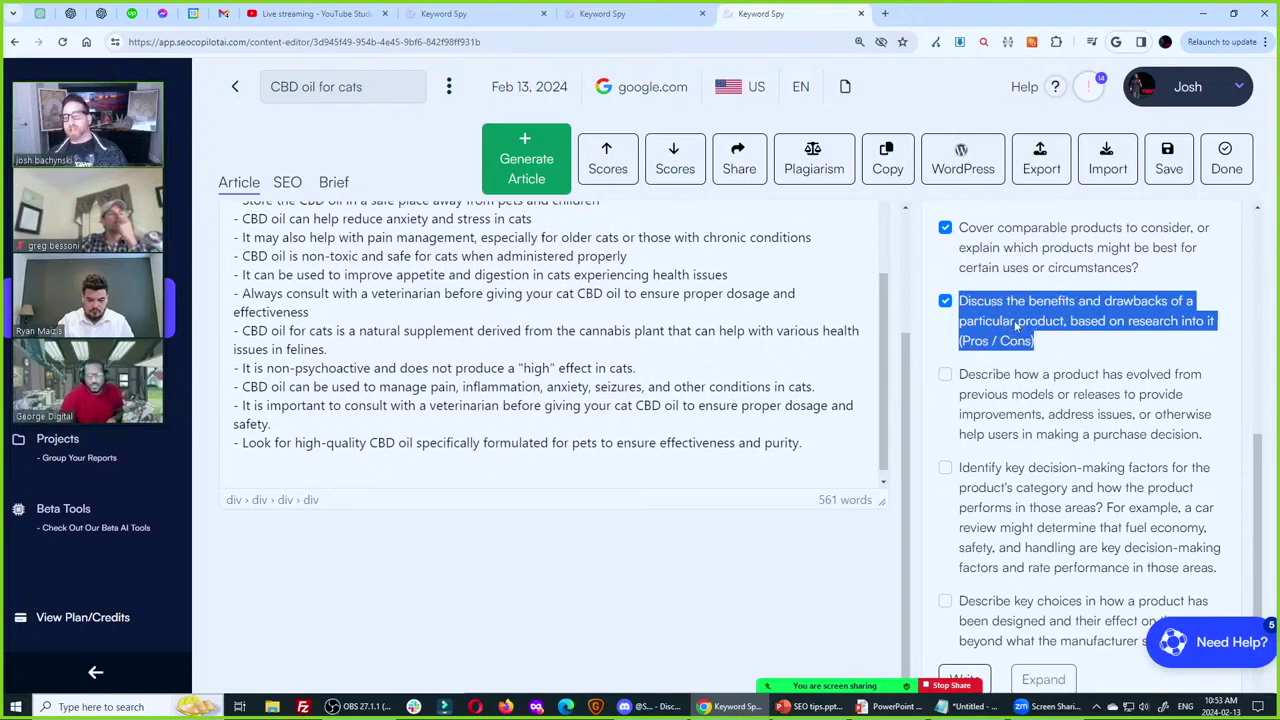
# Select the product review prompts on how a product has evolved and on key decision-making factors for its category.
pyautogui.tripleClick(1065, 405)
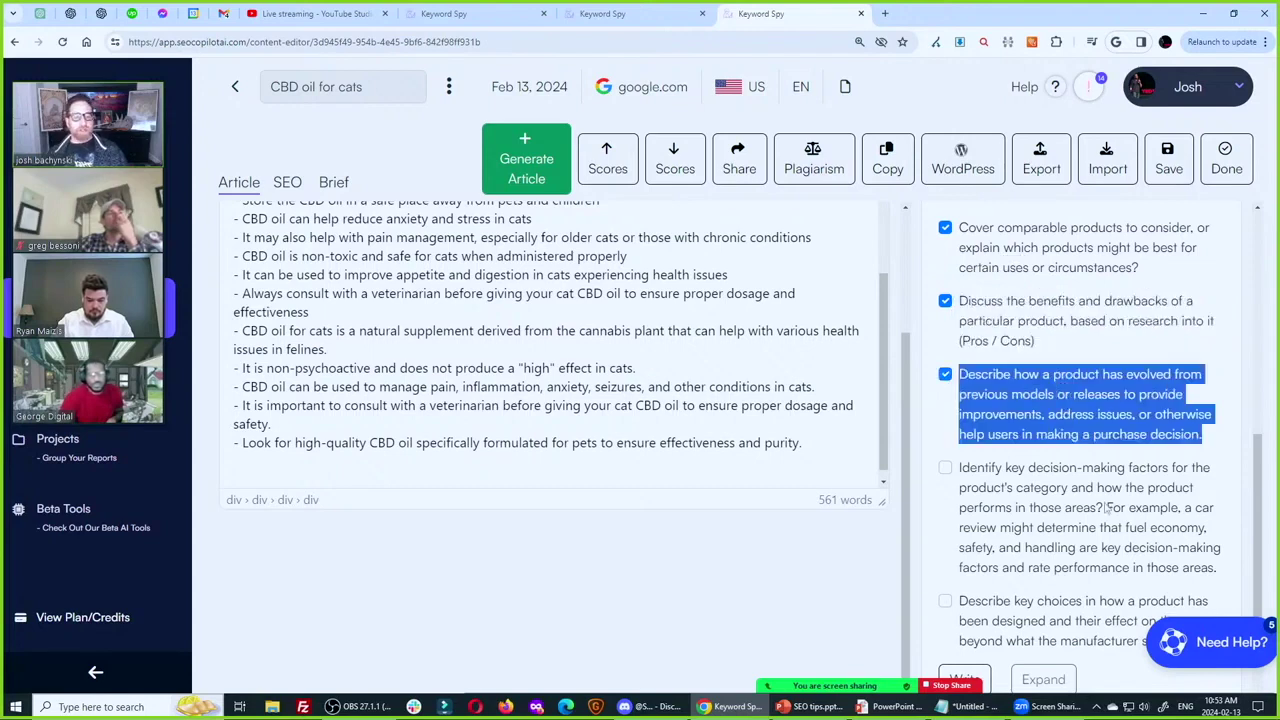
pyautogui.scroll(-1, 1106, 508)
pyautogui.tripleClick(1063, 397)
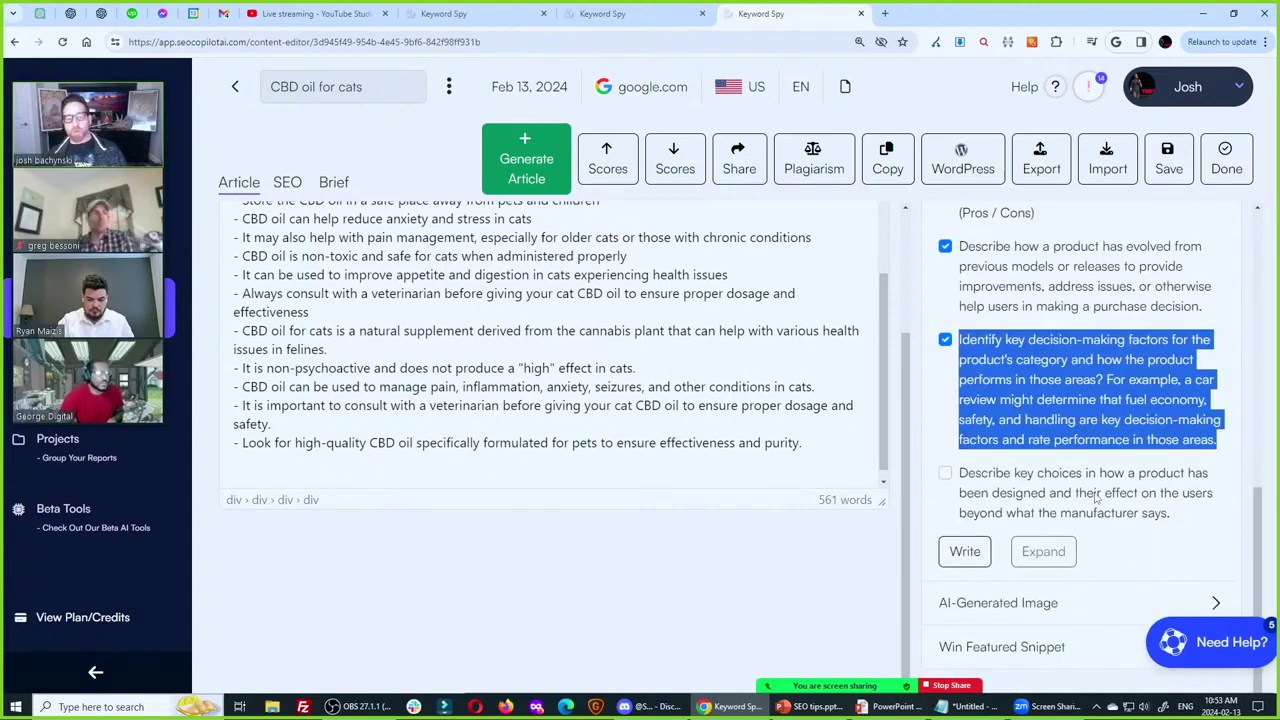
pyautogui.click(1110, 408)
pyautogui.moveTo(1106, 380); pyautogui.dragTo(1213, 452)
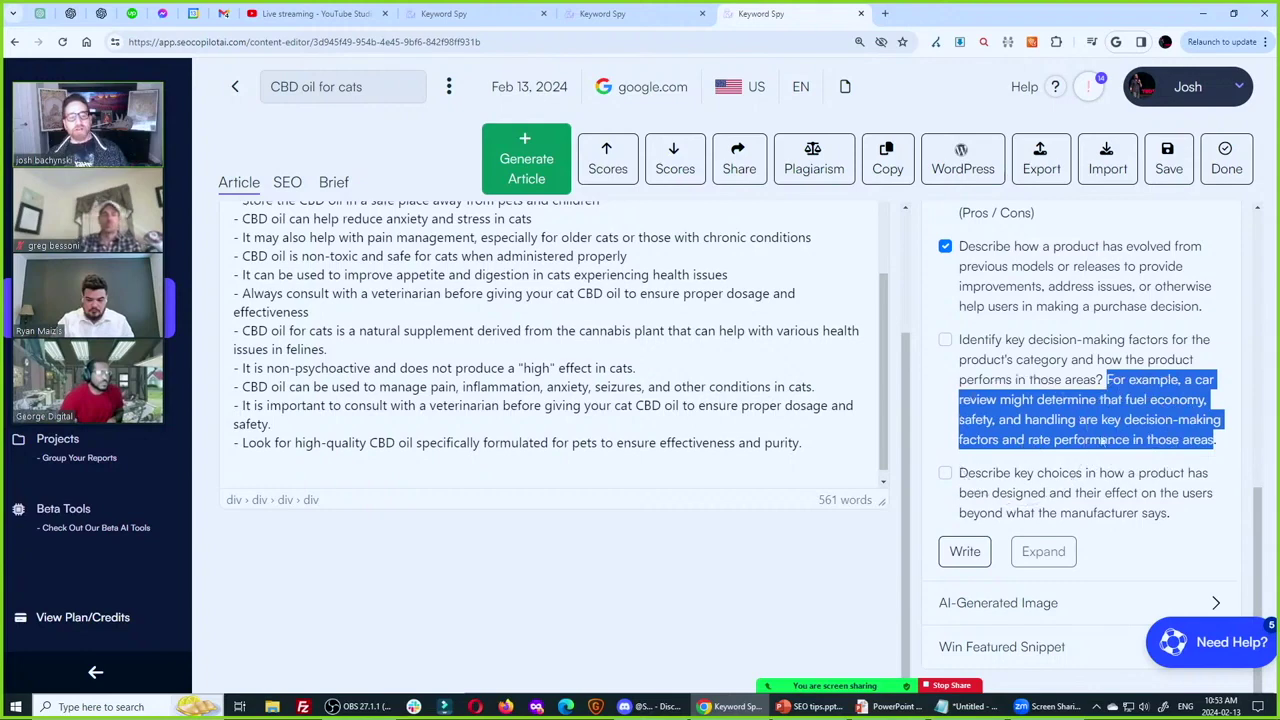
pyautogui.click(1082, 446)
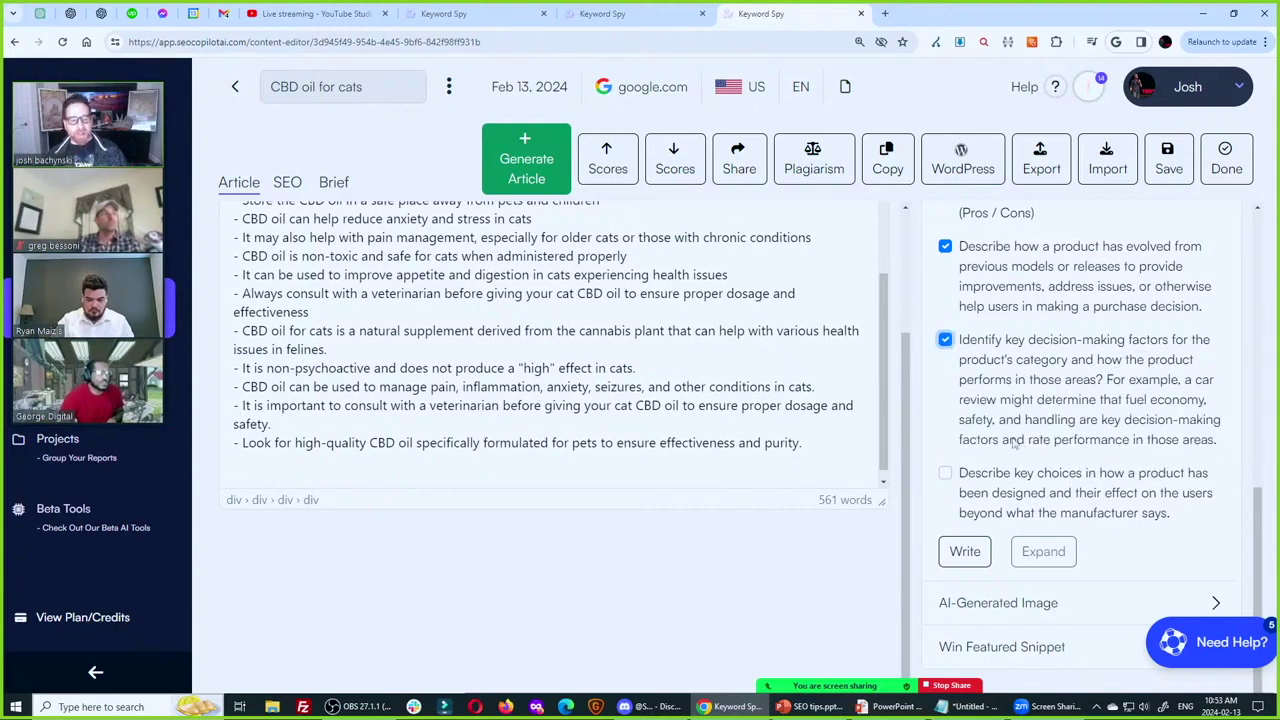
# Highlight "and rate performance in those areas" and "key decision-making factors" within the decision-making prompt to examine its wording.
pyautogui.moveTo(1005, 440); pyautogui.dragTo(1222, 446)
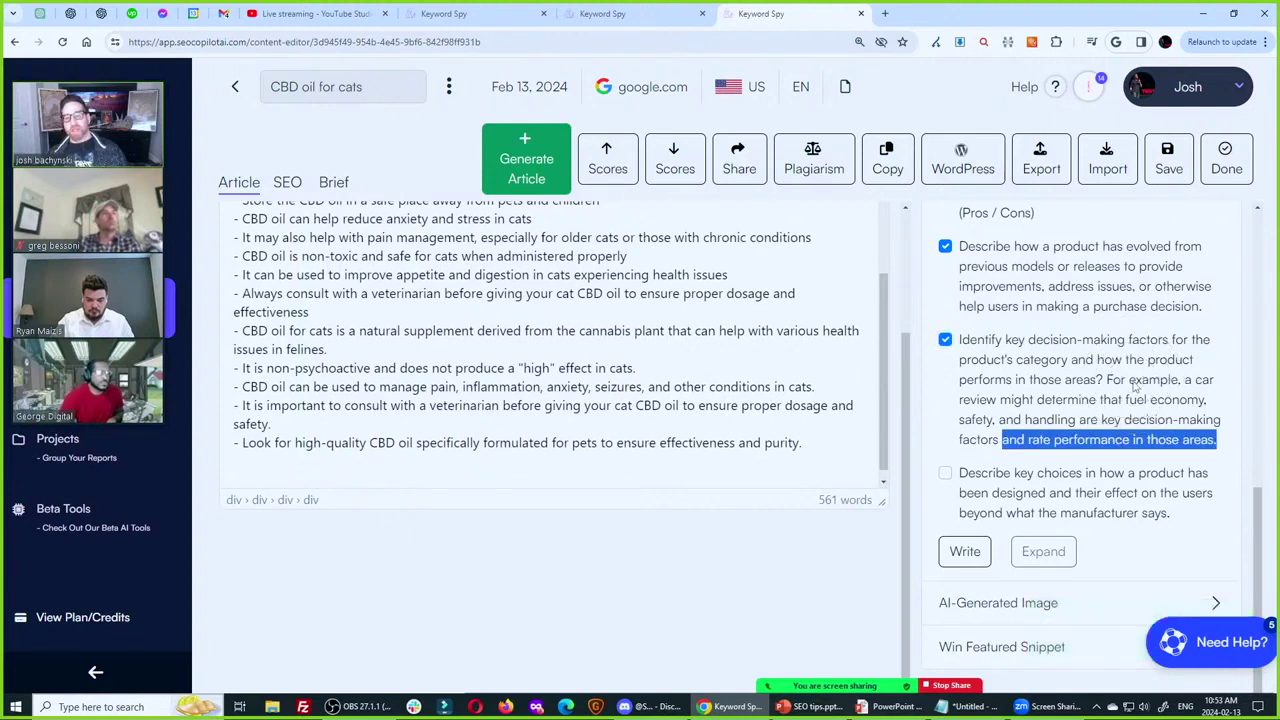
pyautogui.press('ctrl')
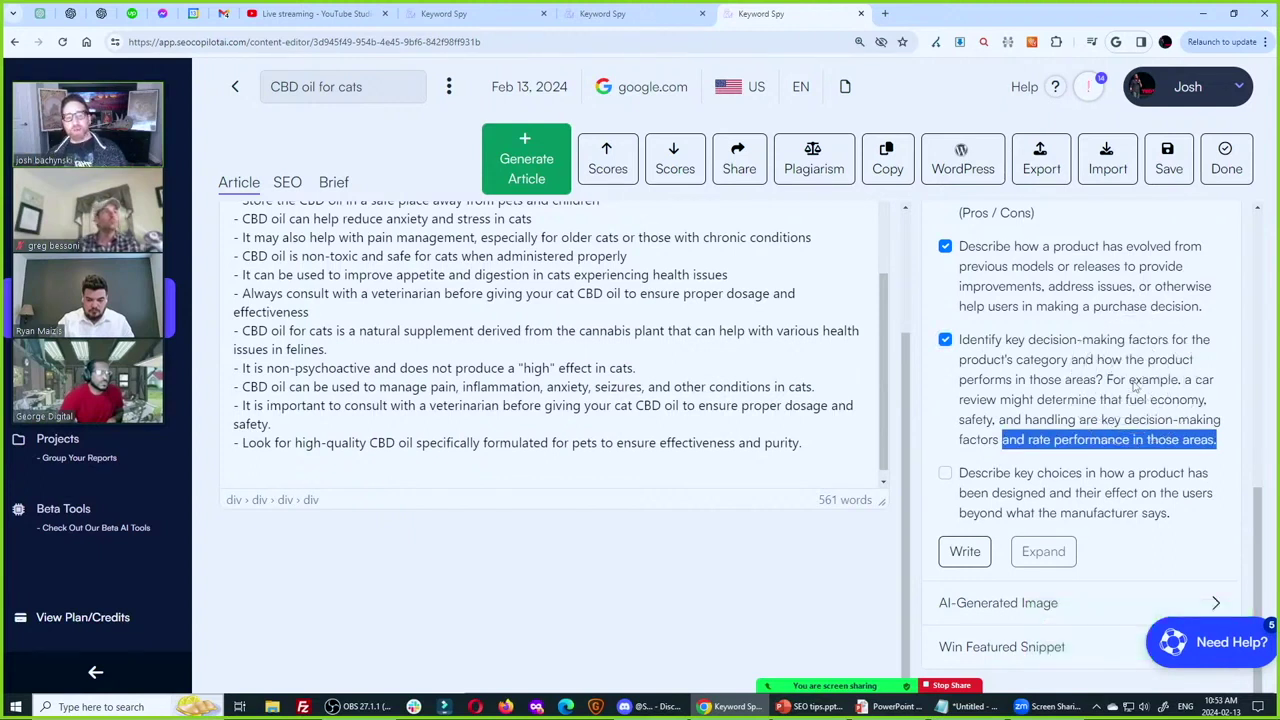
pyautogui.moveTo(1006, 343); pyautogui.dragTo(1168, 348)
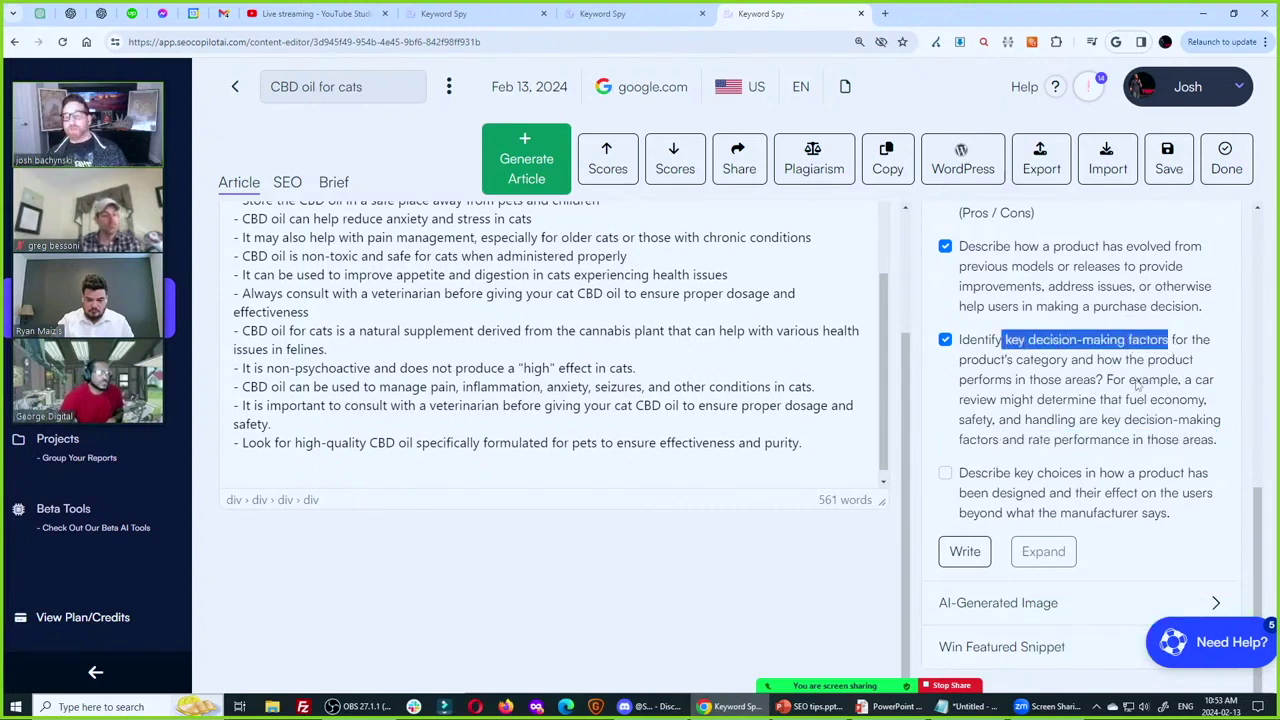
pyautogui.press('ctrl')
pyautogui.press('ctrl')
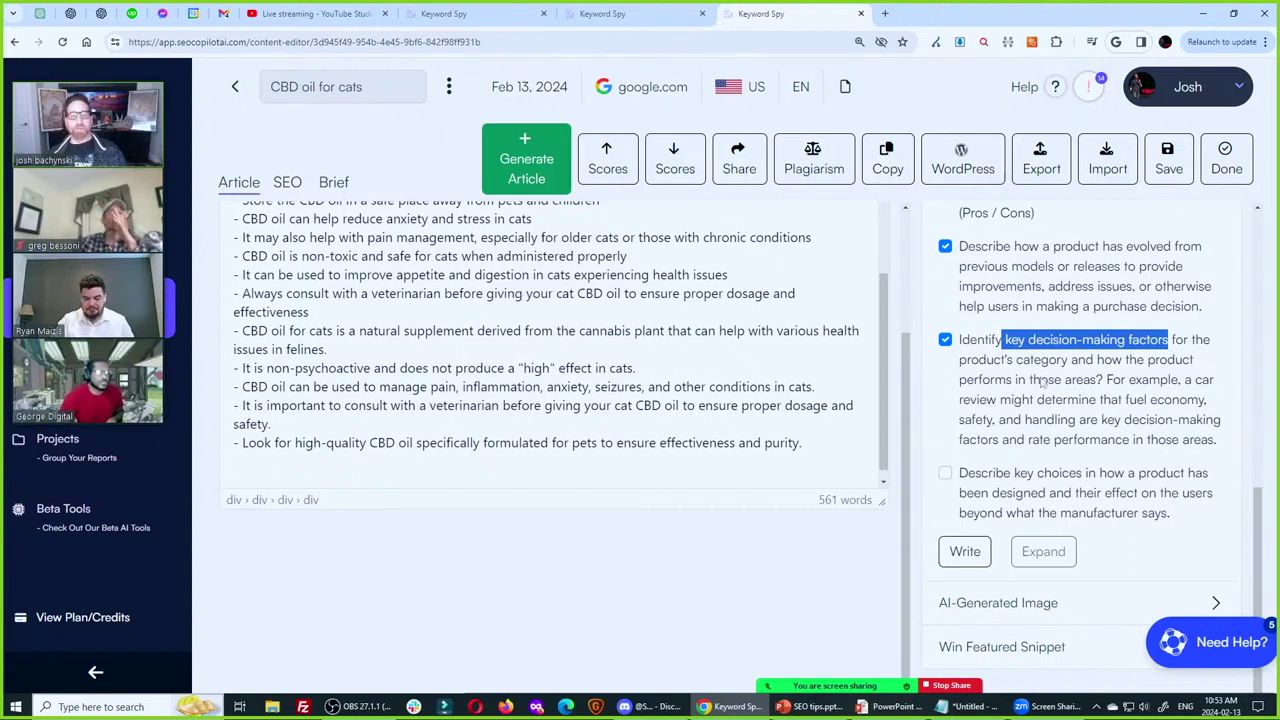
pyautogui.press('ctrl')
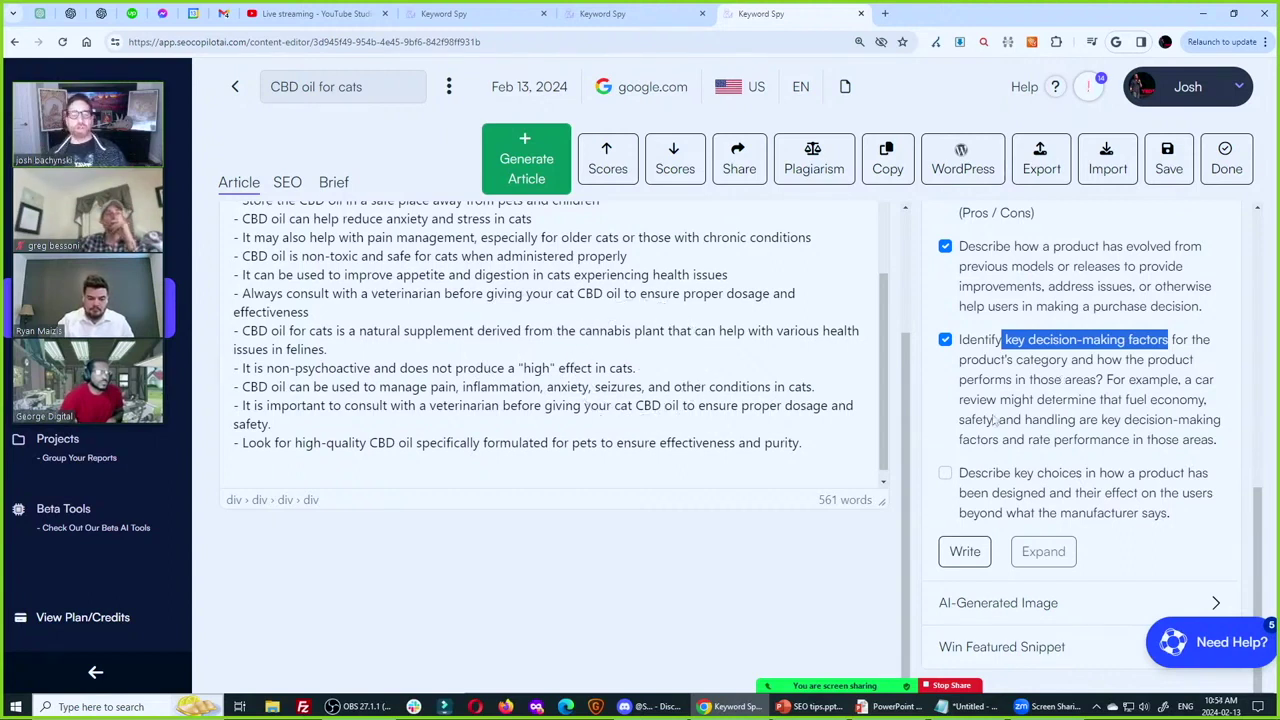
pyautogui.press('ctrl')
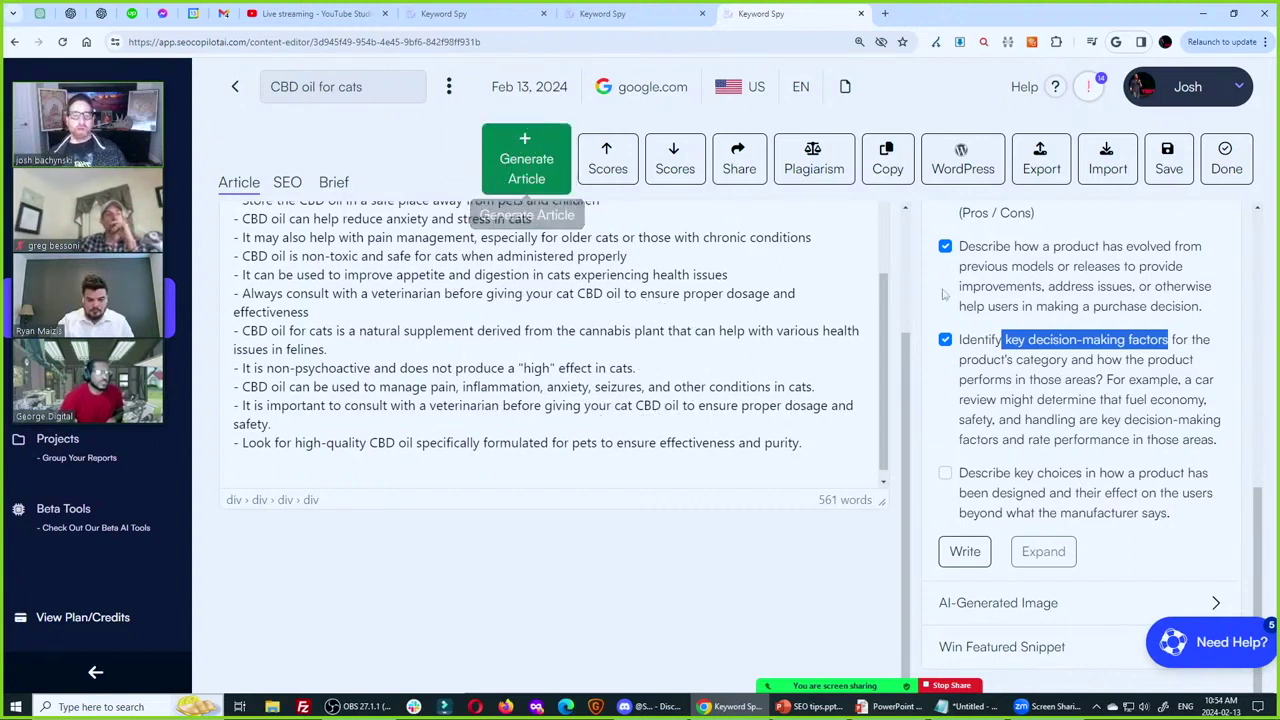
# Review the selected product review prompts and also select the last one, on key design choices and their effect on users.
pyautogui.scroll(3, 1050, 320)
pyautogui.scroll(4, 1050, 320)
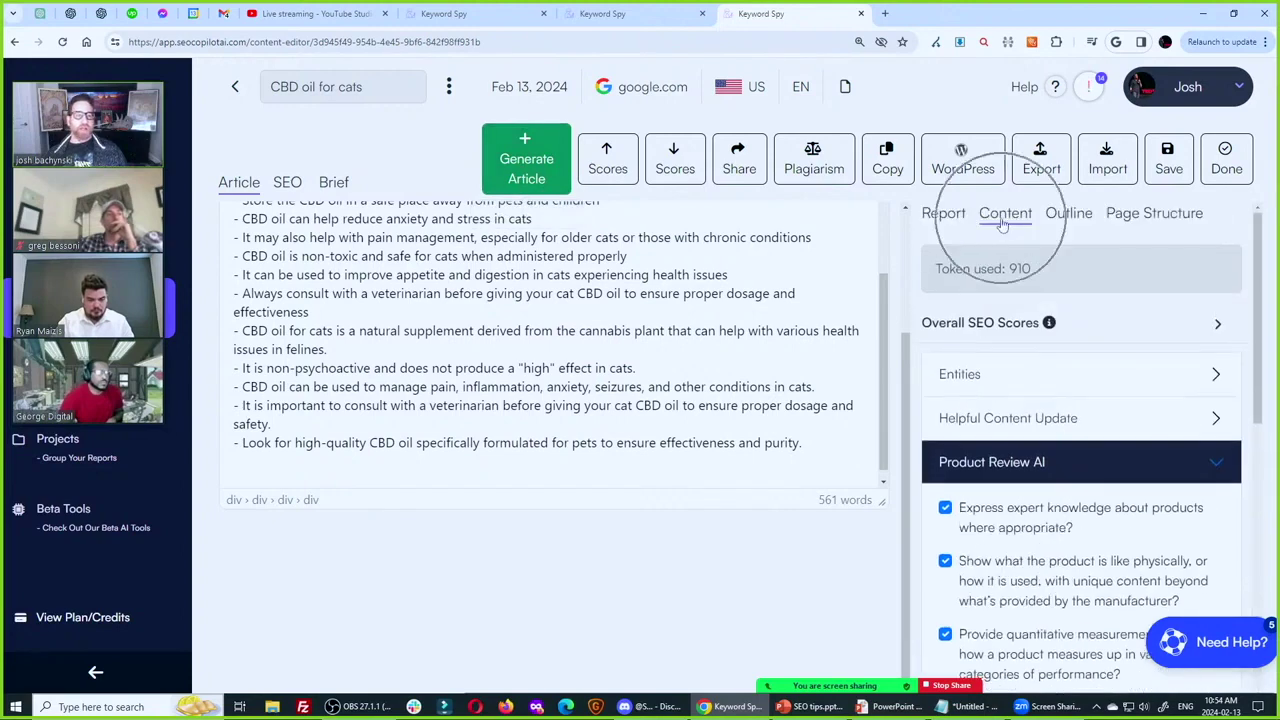
pyautogui.scroll(-7, 1047, 540)
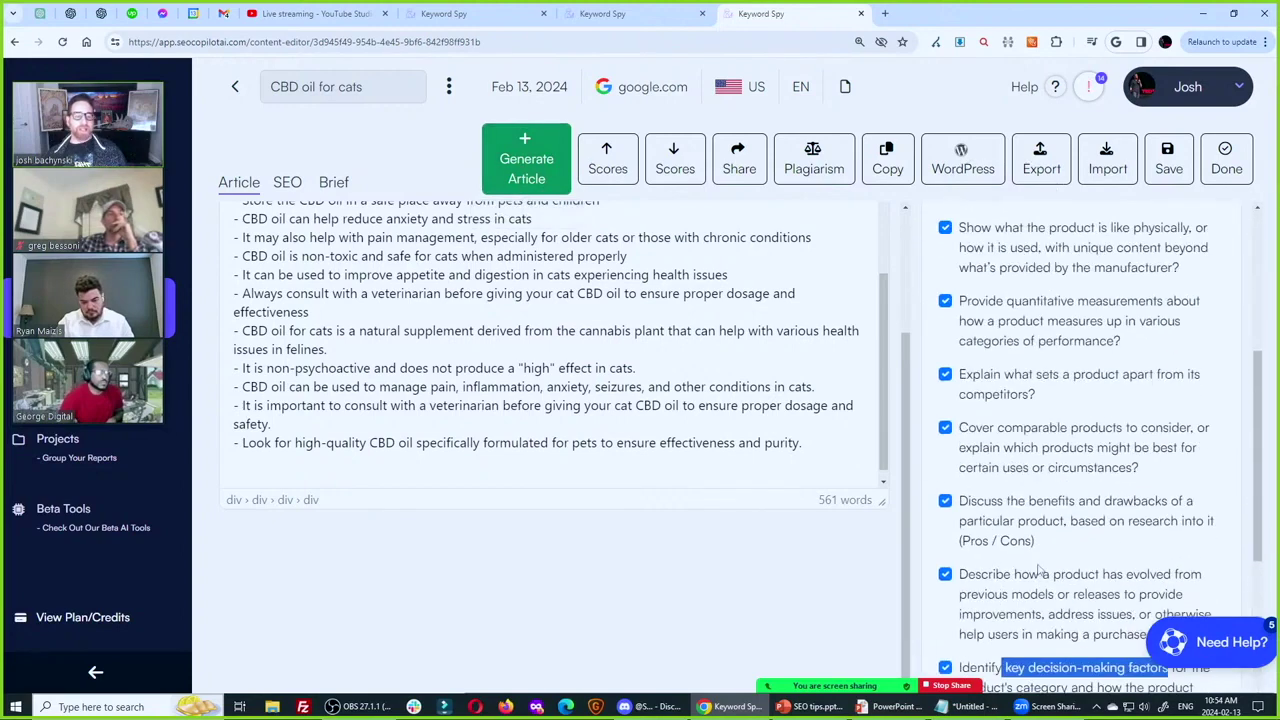
pyautogui.tripleClick(1063, 490)
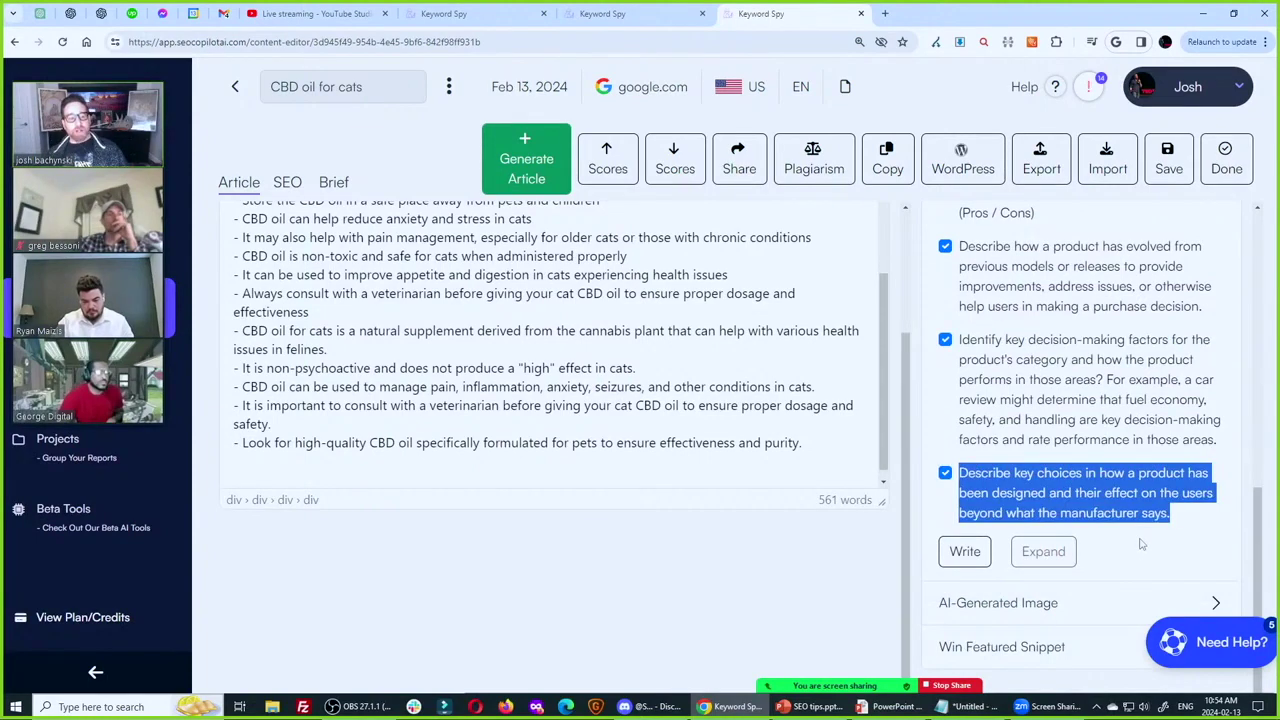
# Stop sharing the screen in the Zoom meeting.
pyautogui.click(951, 685)
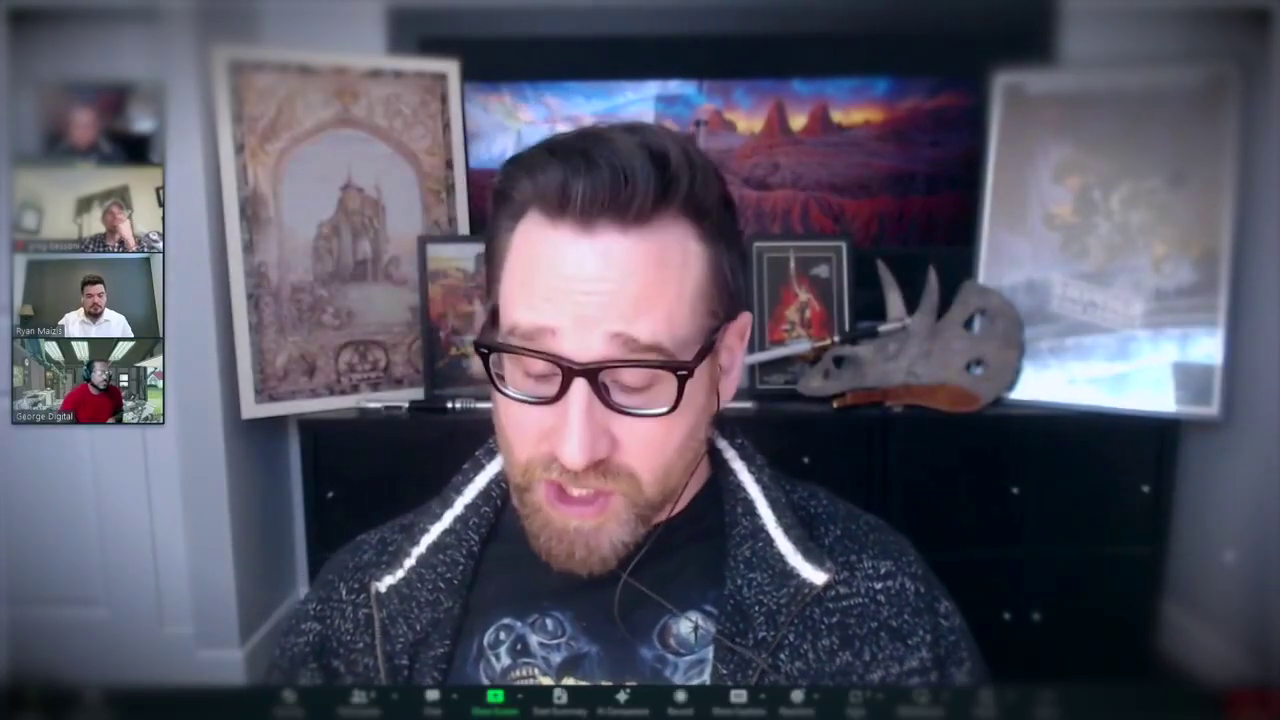